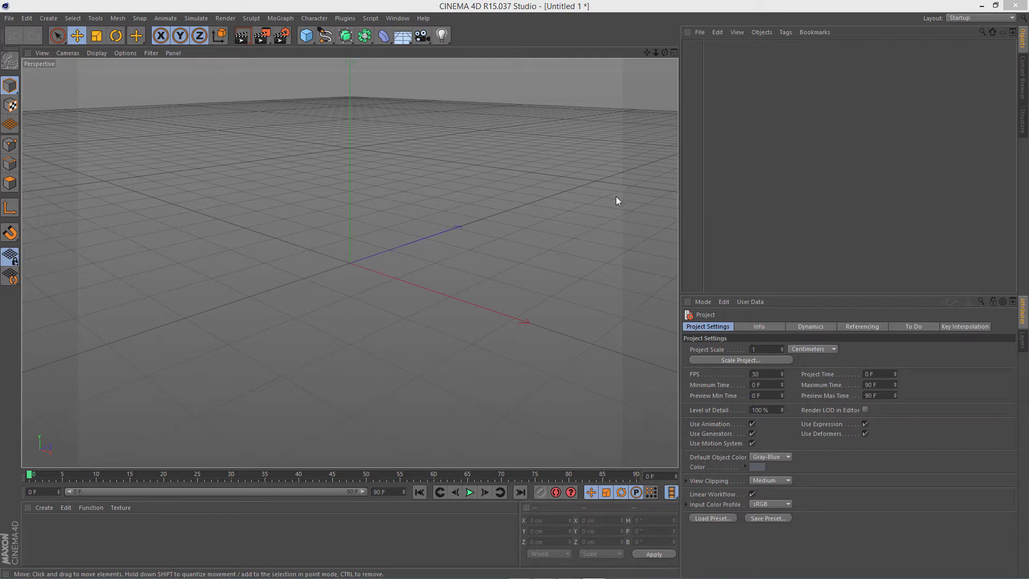
Start a new project and add a MoText object reading "Tutorial"
key(ctrl+n)
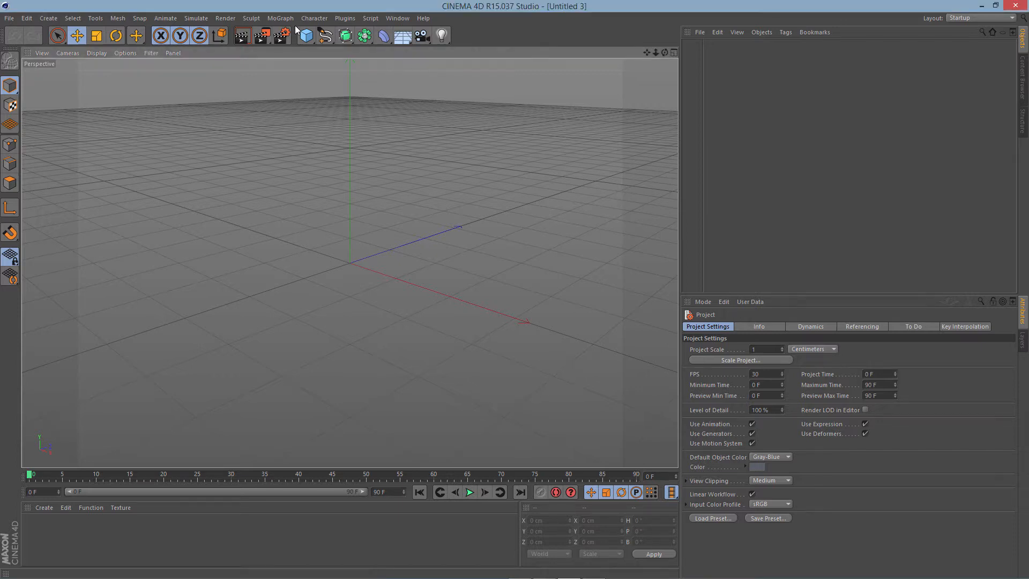
click(280, 18)
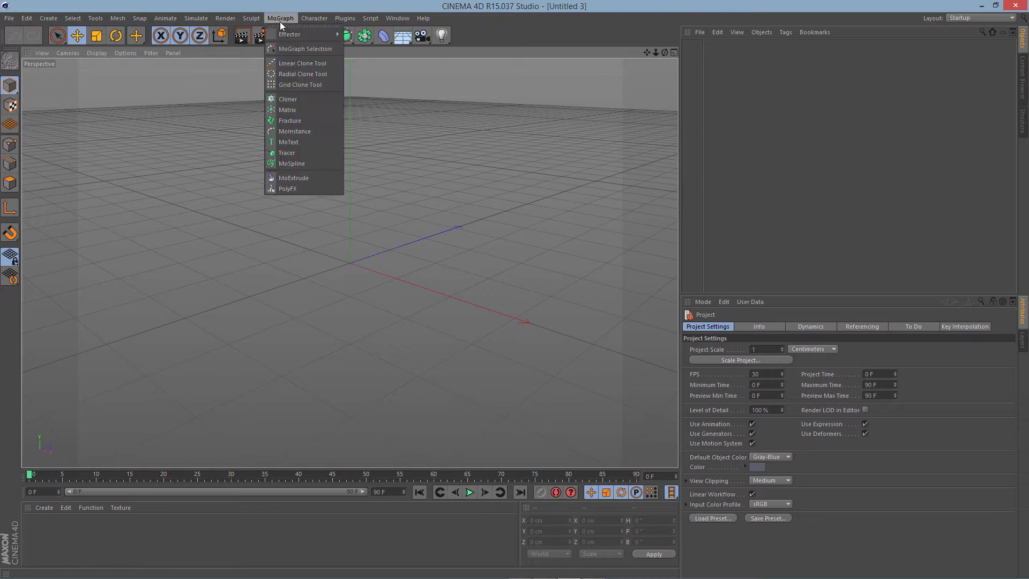
click(313, 141)
drag(730, 375, 697, 378)
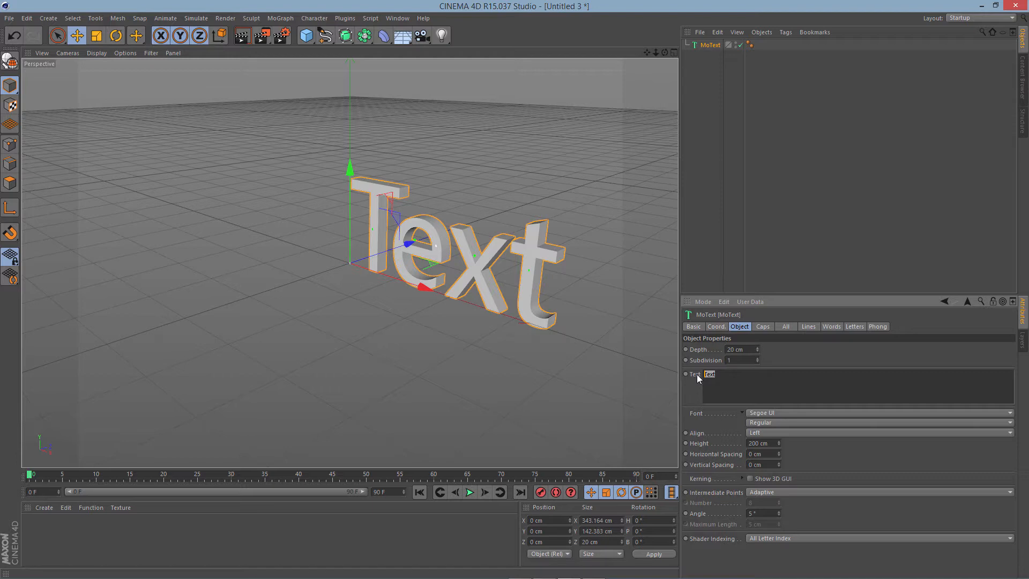
text(Tutorial)
click(561, 321)
drag(593, 329, 456, 321)
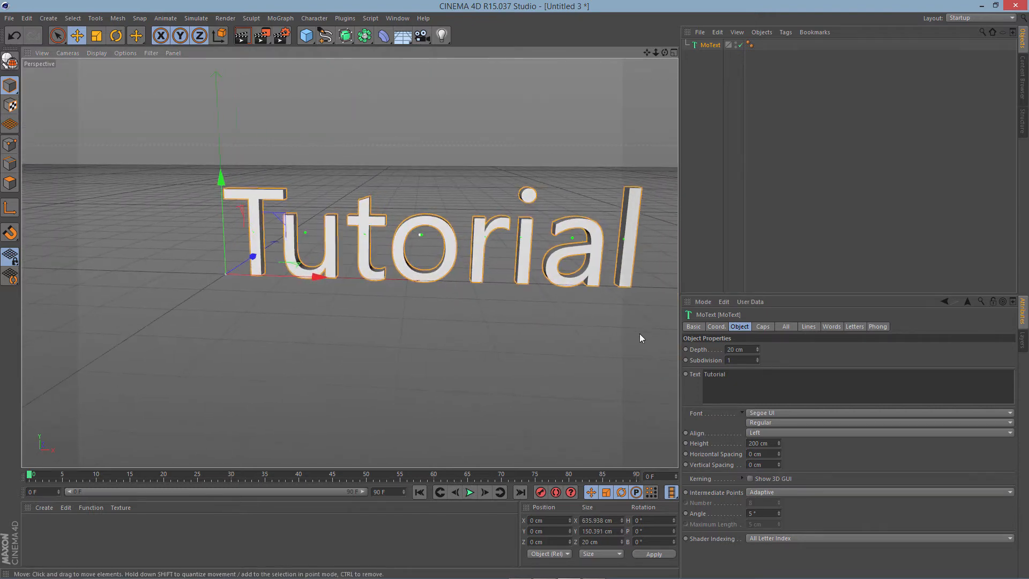
Try the Lighthouse Personal Use and LisbonScript fonts on the MoText object
click(754, 373)
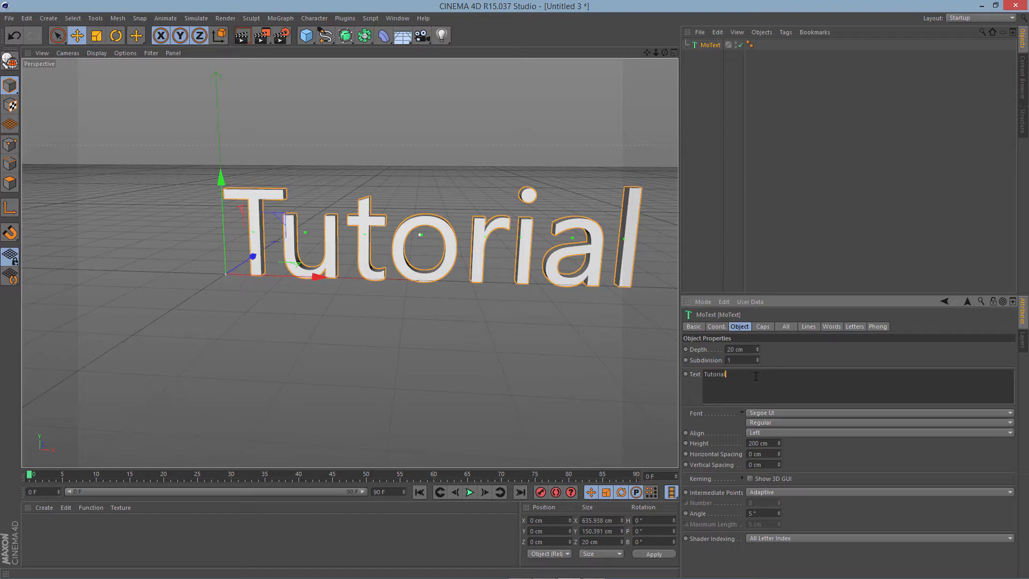
click(806, 413)
scroll(815, 256, up, 15)
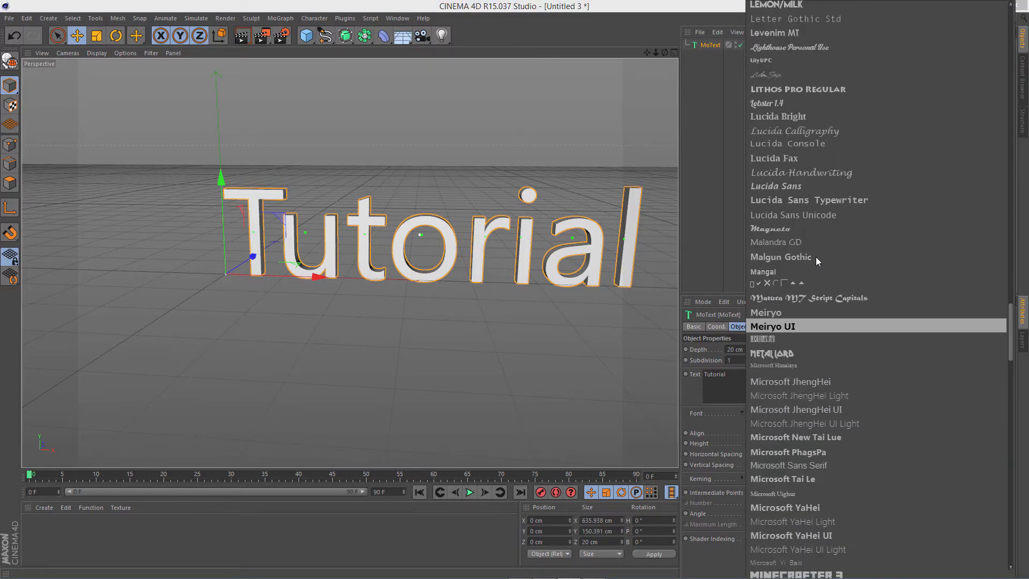
scroll(815, 256, up, 5)
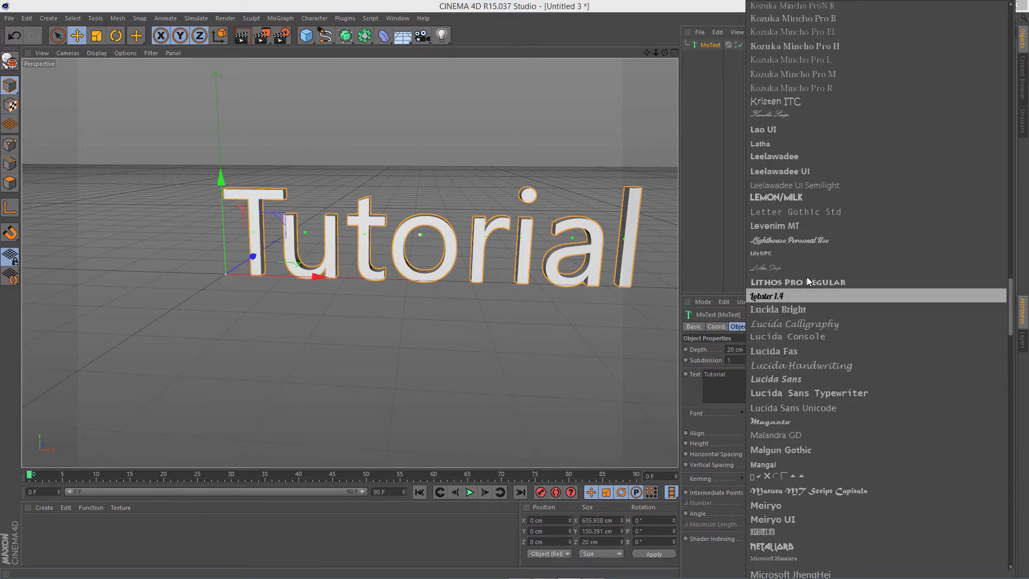
click(821, 241)
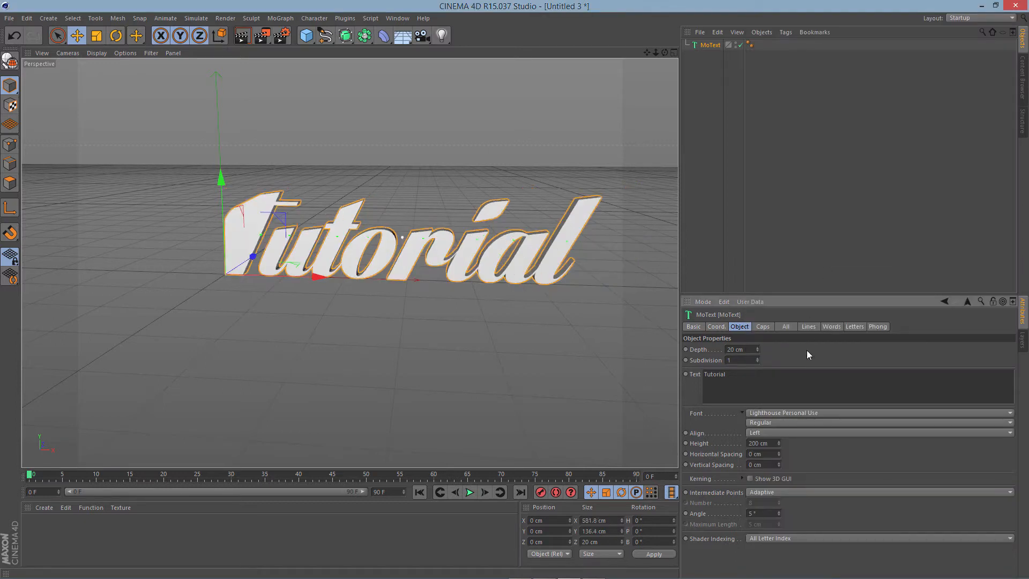
click(808, 412)
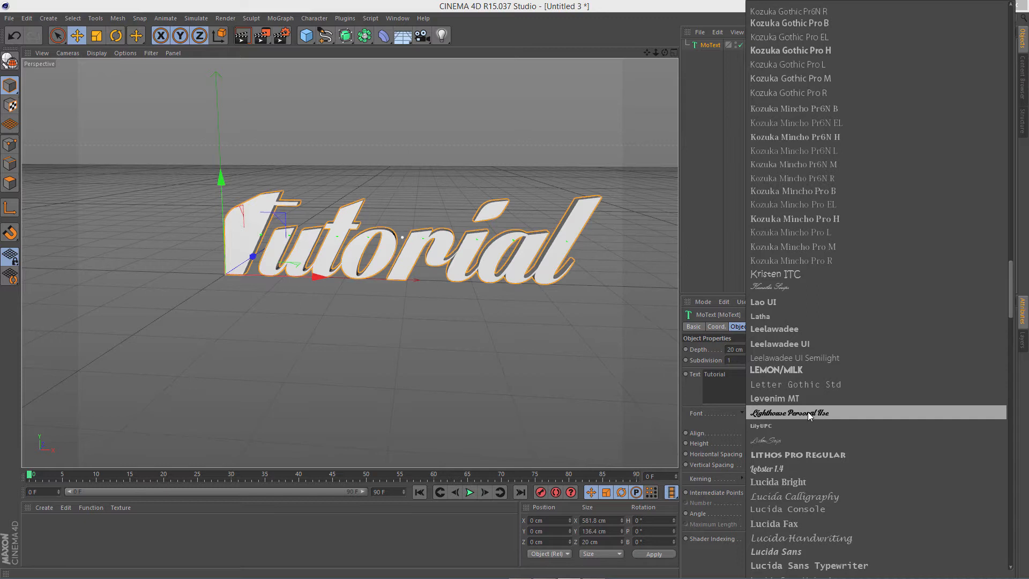
click(806, 436)
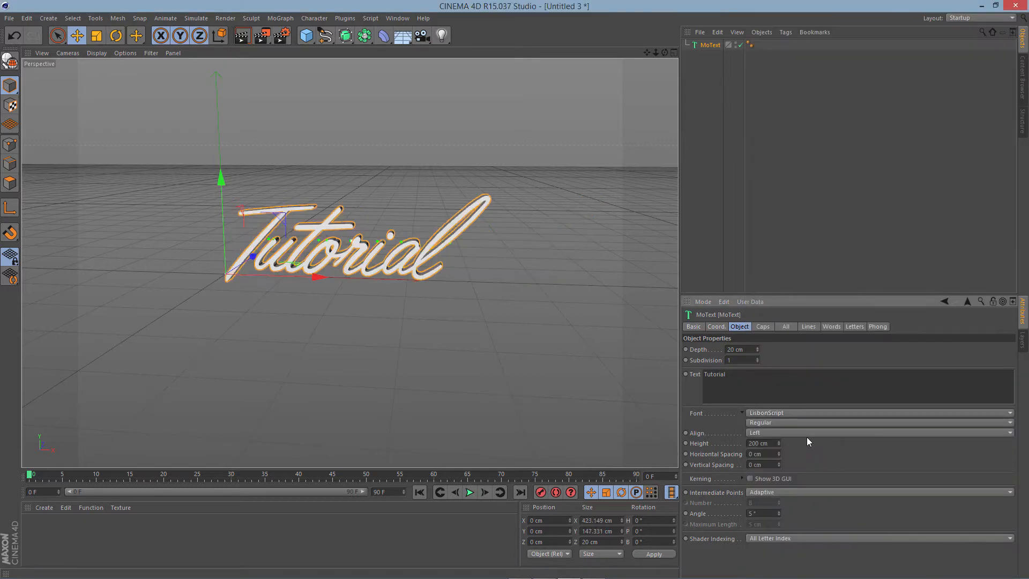
Set the MoText font to Lobster 1.4
click(796, 413)
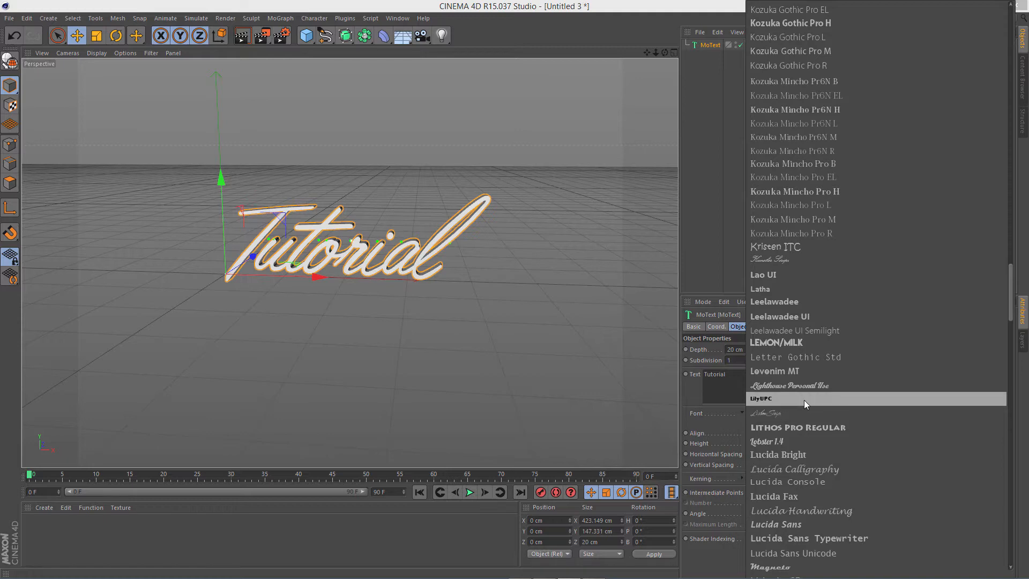
scroll(815, 437, down, 3)
scroll(818, 448, down, 1)
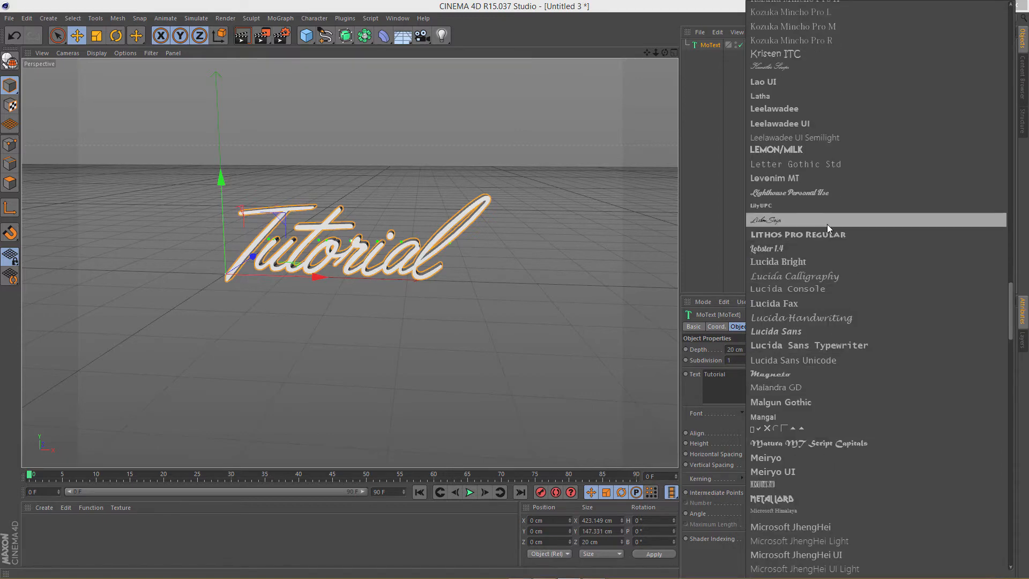
click(793, 248)
scroll(534, 343, down, 1)
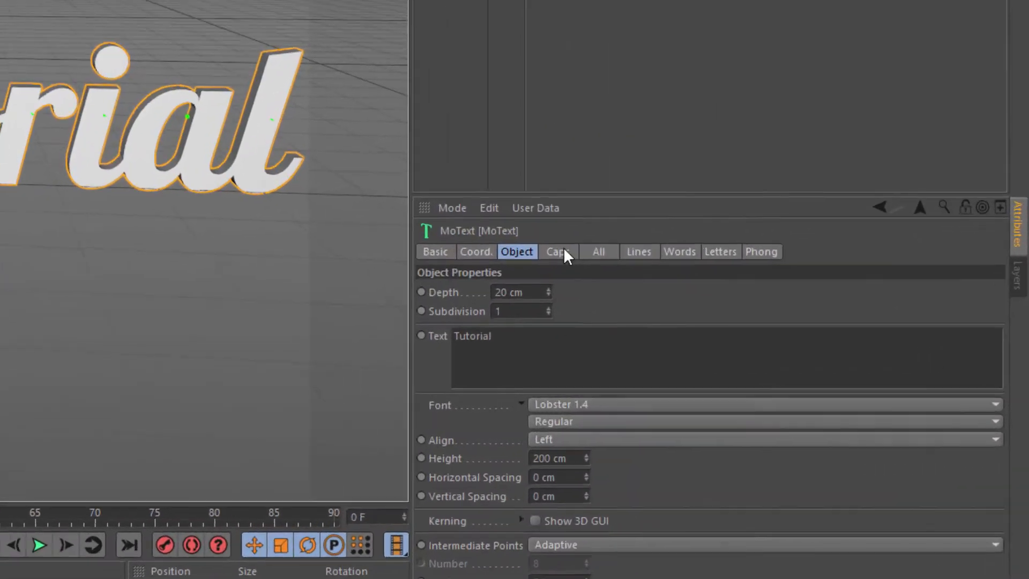
Set both the start and end caps of the text to Fillet Cap
click(720, 310)
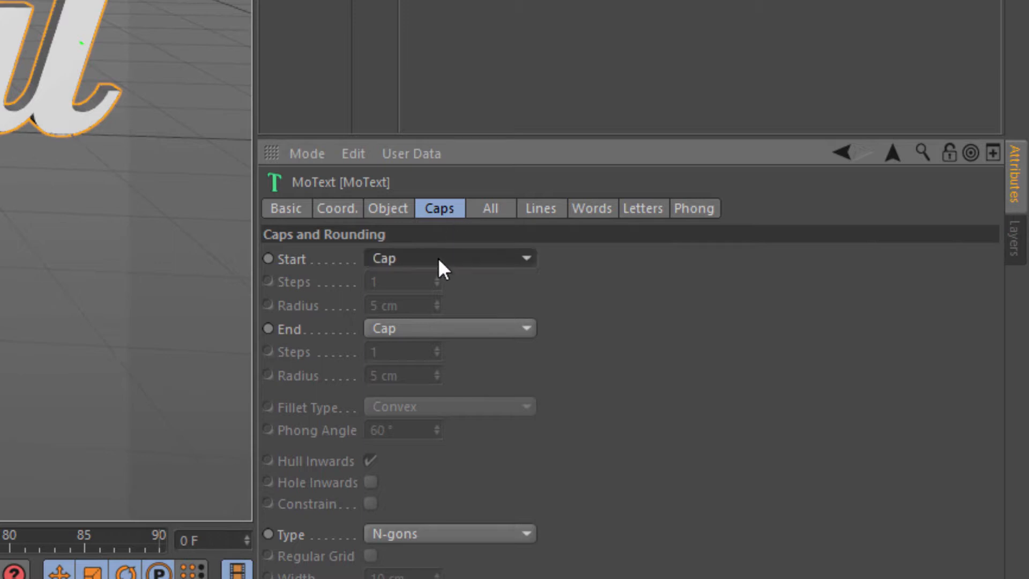
click(717, 337)
click(434, 354)
click(428, 327)
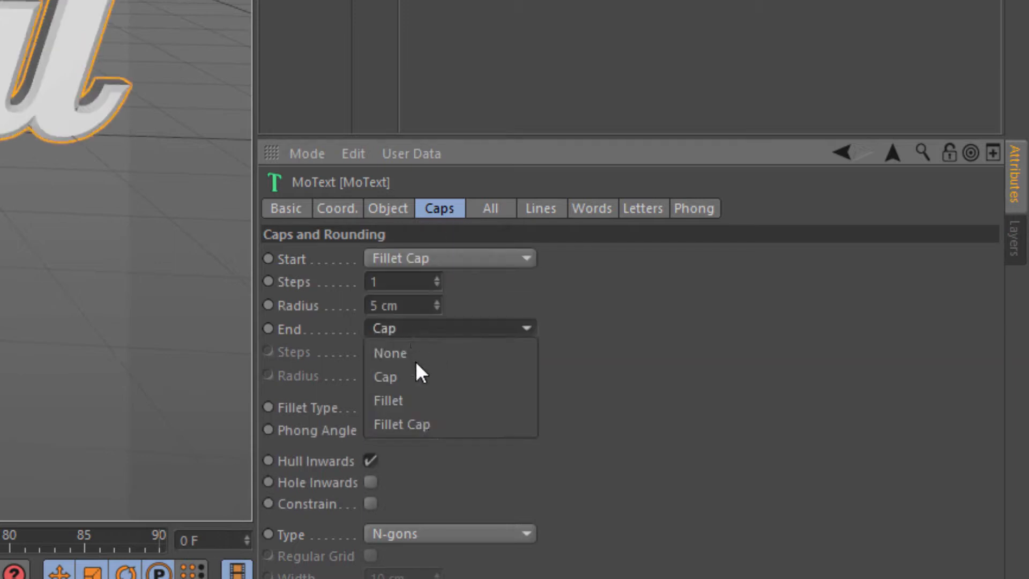
click(425, 423)
scroll(94, 125, up, 2)
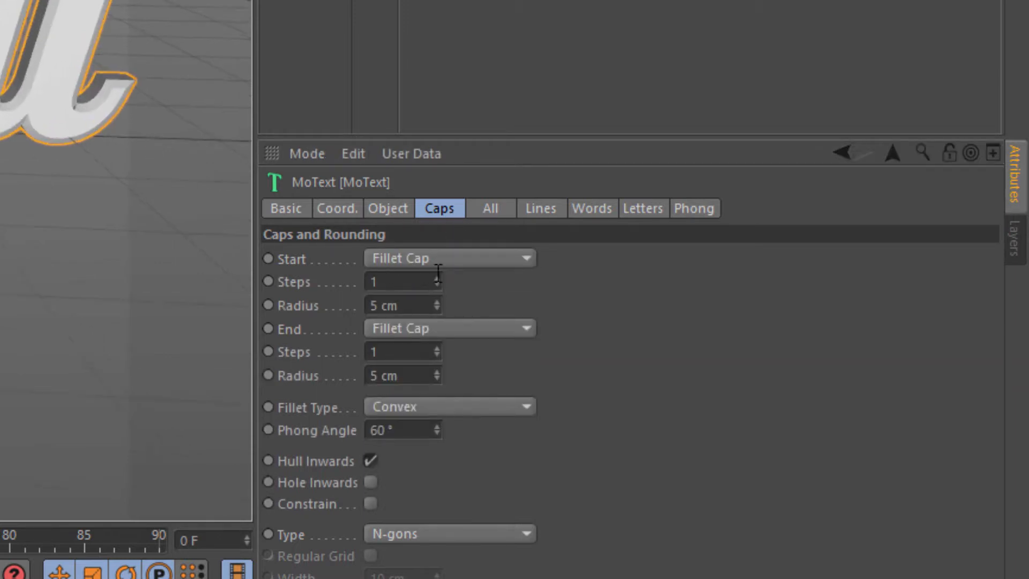
Set the fillet steps of the start and end caps to 9, ending with the Move tool active
click(386, 282)
text(9)
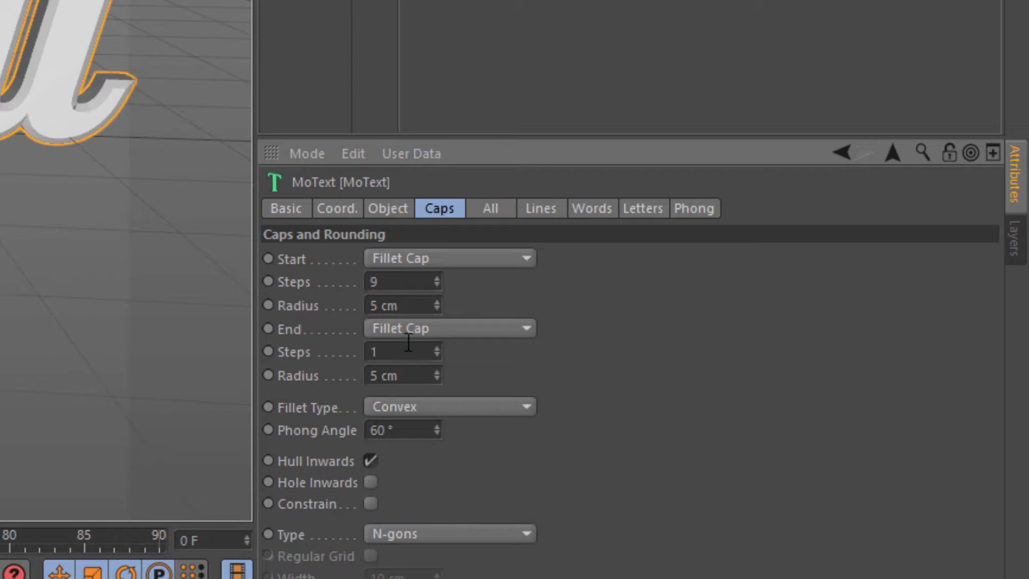
text(9)
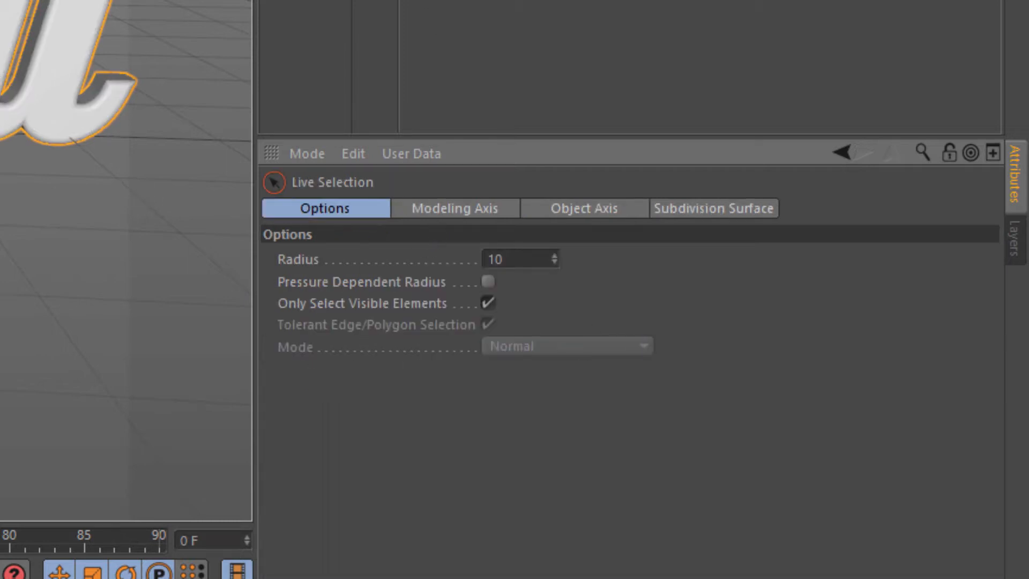
click(300, 1)
drag(401, 349, 358, 342)
text(9)
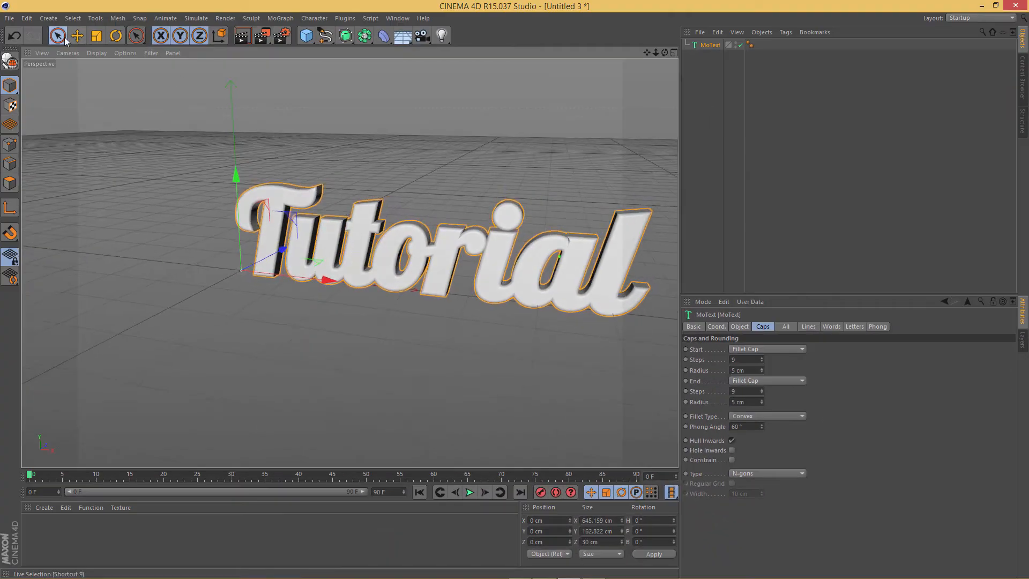
click(77, 35)
drag(375, 215, 482, 365)
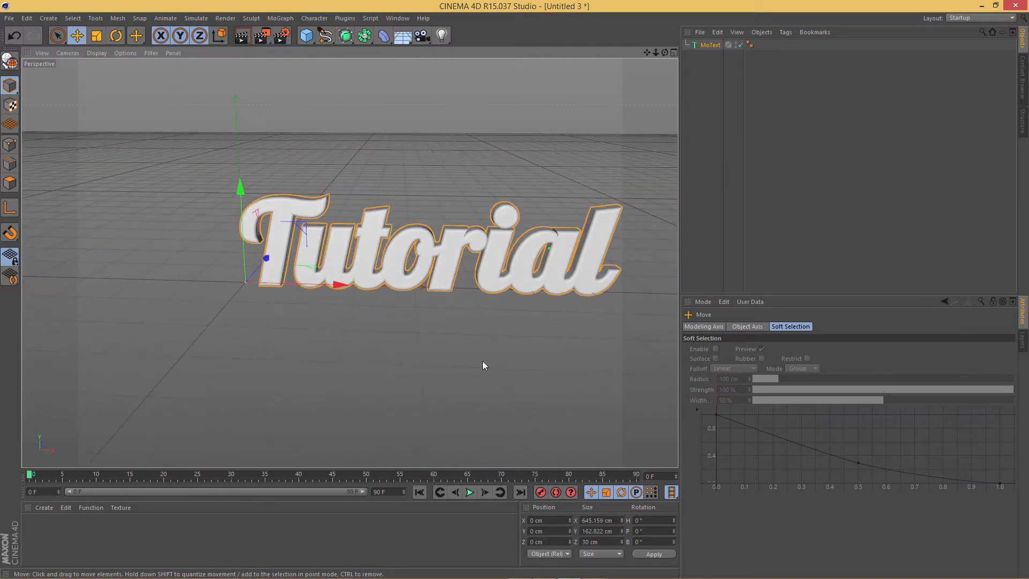
Create a new default material and apply it to the MoText object
double_click(160, 537)
drag(35, 530, 710, 46)
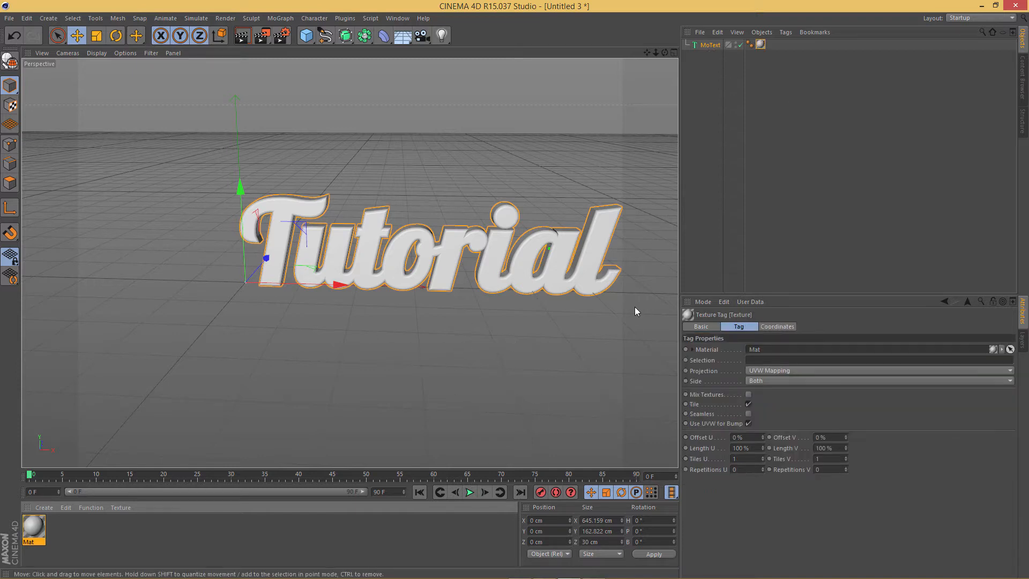
drag(555, 339, 502, 339)
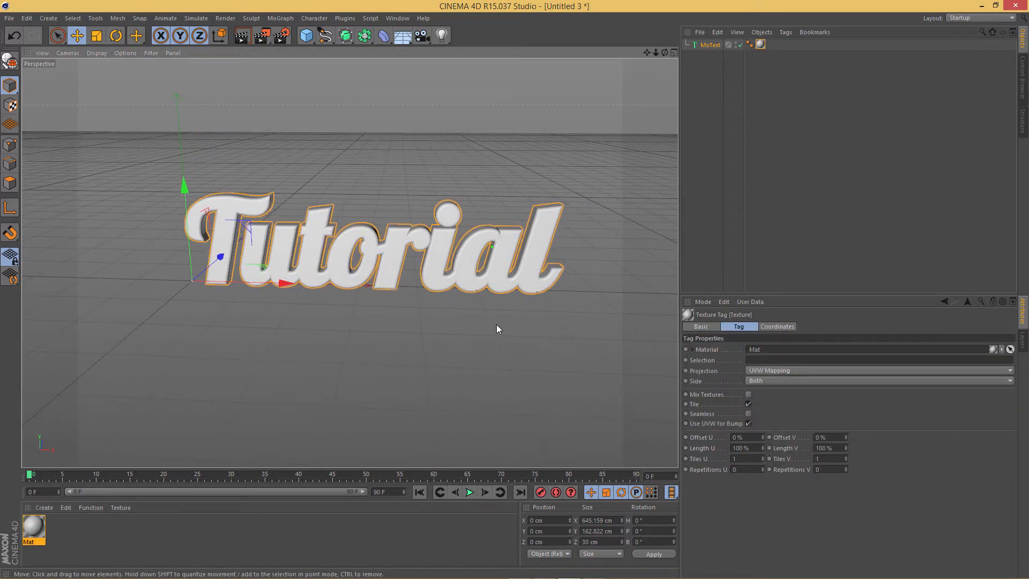
click(438, 357)
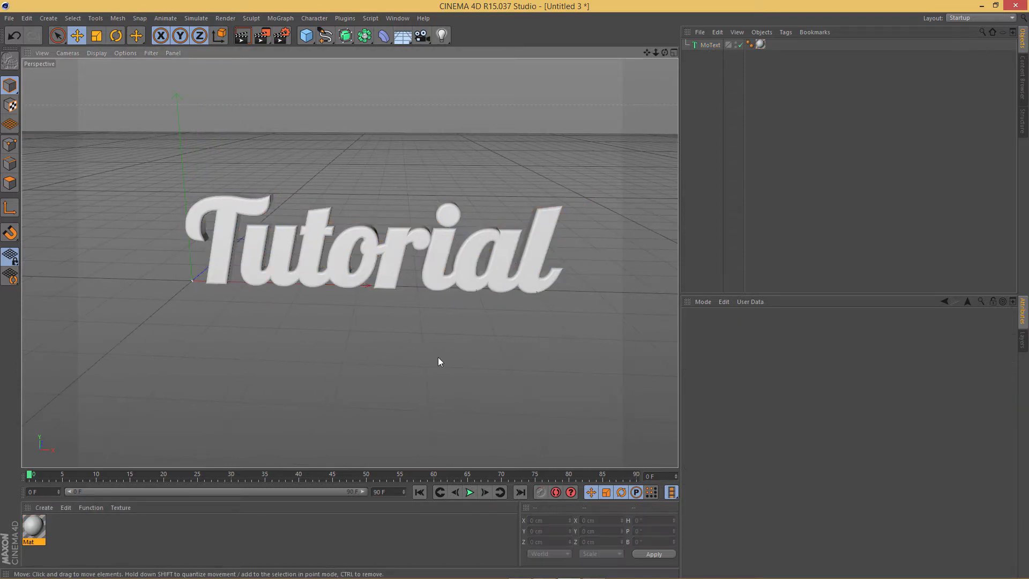
drag(438, 357, 461, 339)
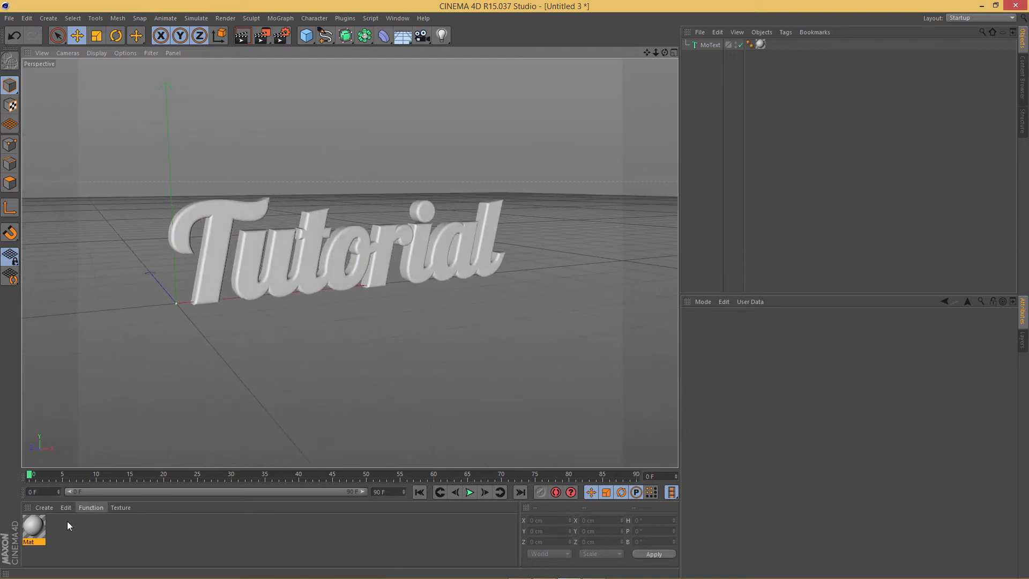
Delete the material and remove its texture tag from the MoText object
click(33, 526)
key(Delete)
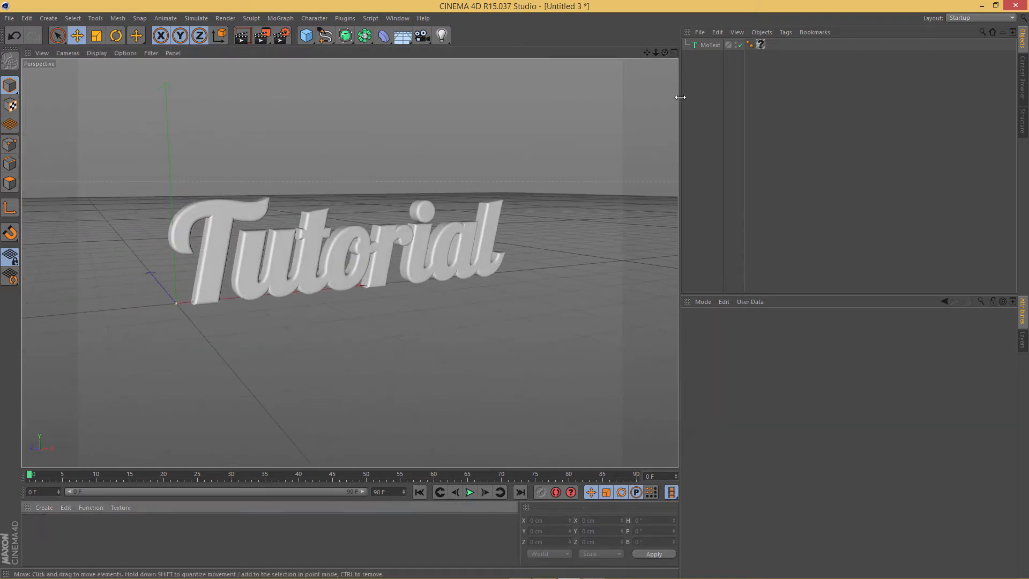
click(761, 45)
key(Delete)
Select the MoText object and make it editable
drag(498, 286, 415, 294)
click(429, 258)
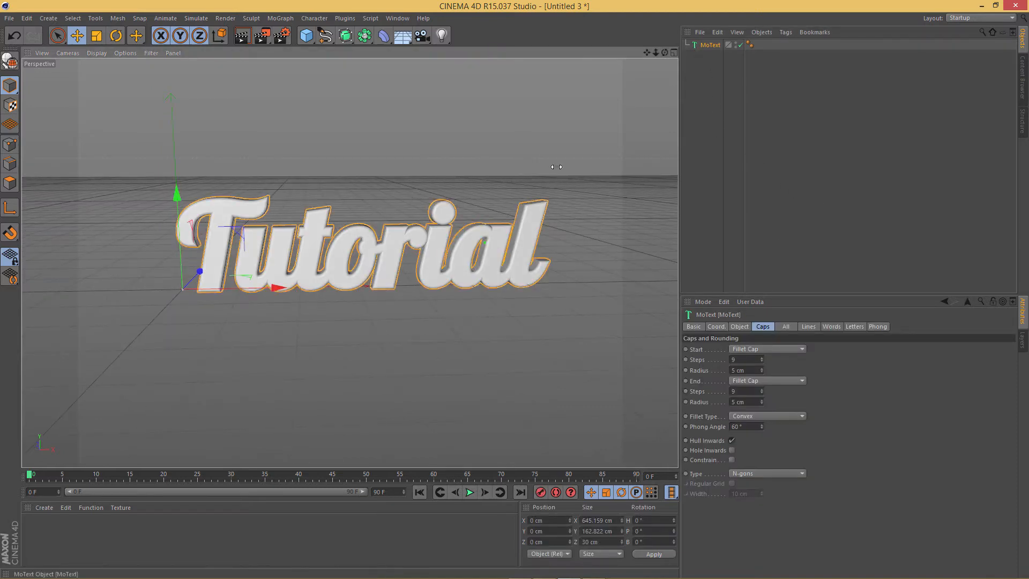
drag(406, 350, 516, 291)
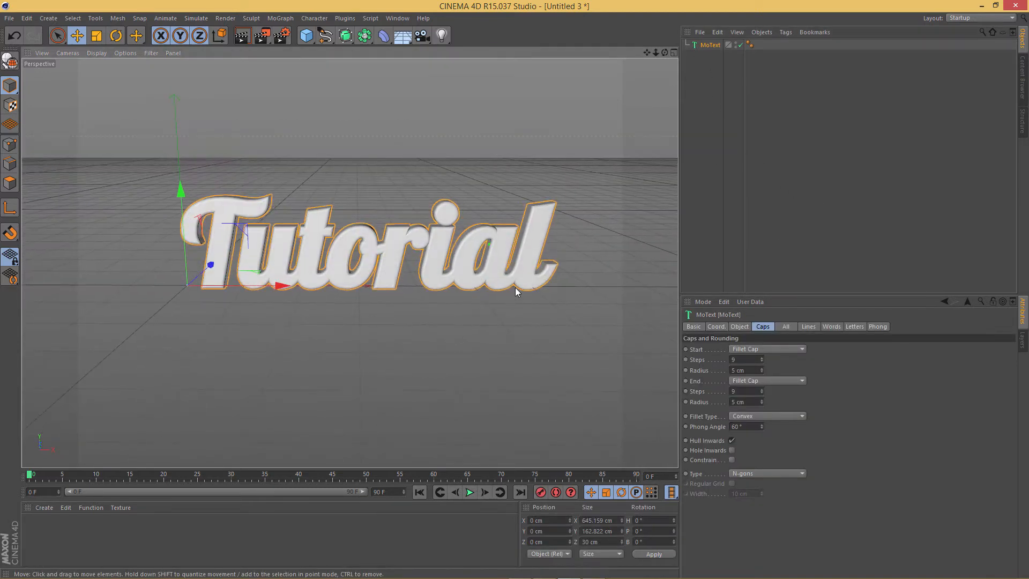
key(c)
Select the MoText group with all its nested children and merge them using Connect Objects + Delete
right_click(711, 48)
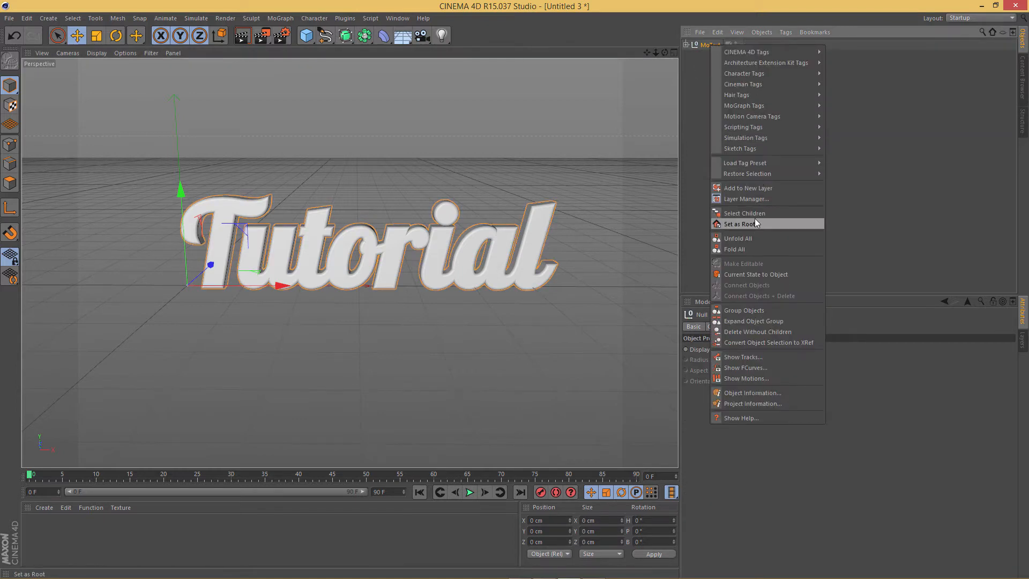
click(731, 222)
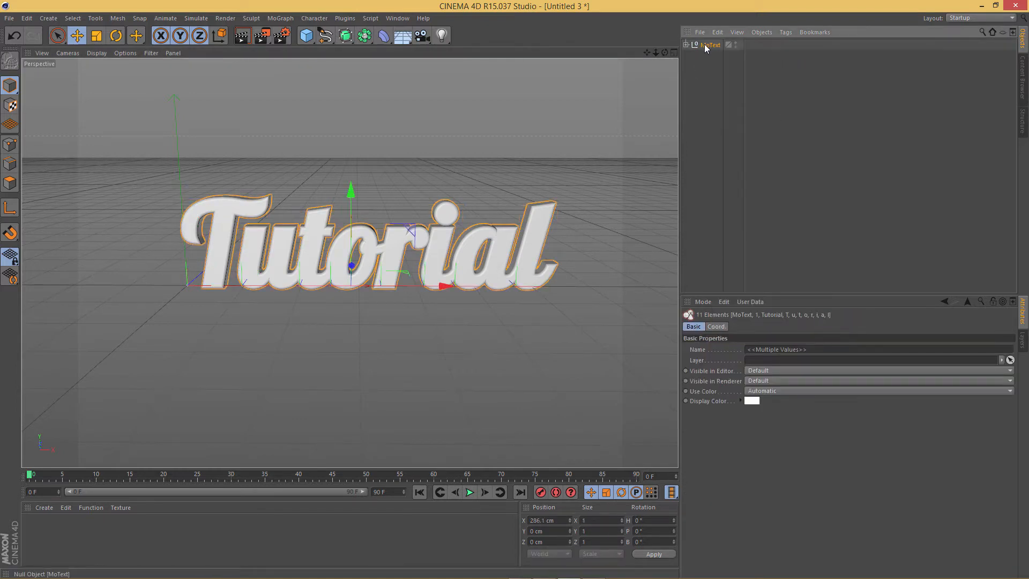
right_click(703, 48)
click(740, 213)
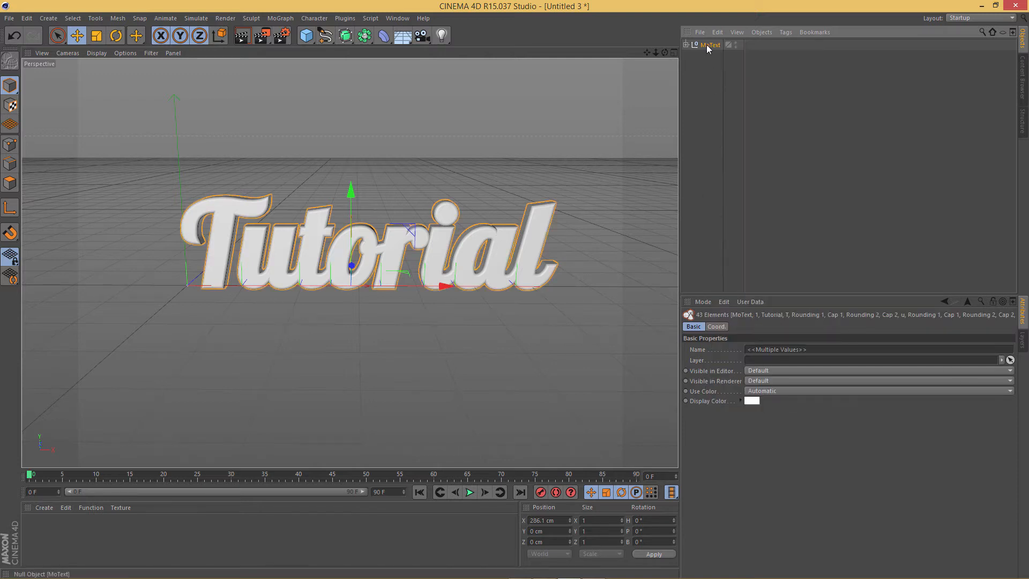
right_click(704, 48)
click(777, 296)
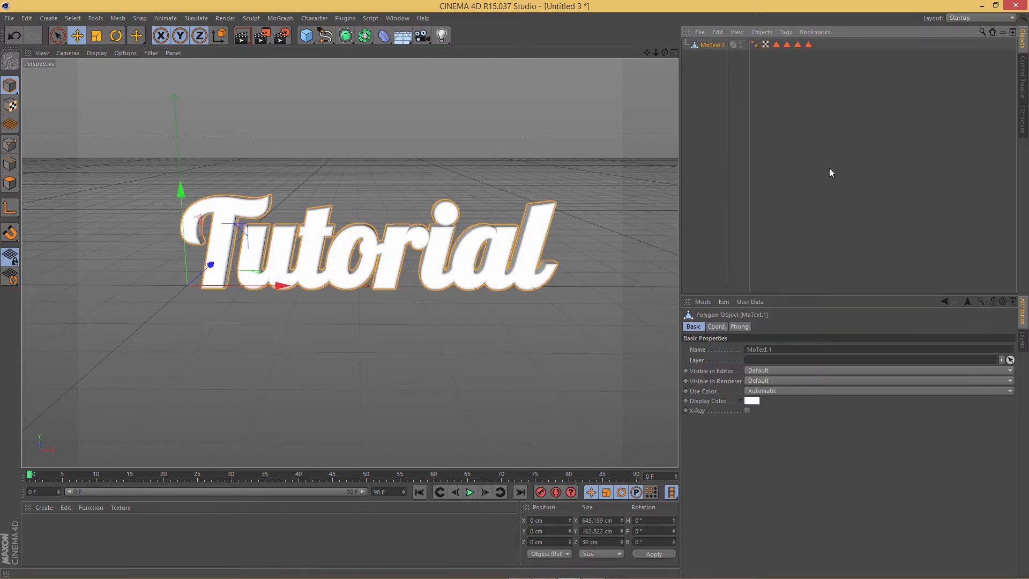
Save the project in the t folder under the file name 3d
drag(586, 233, 586, 251)
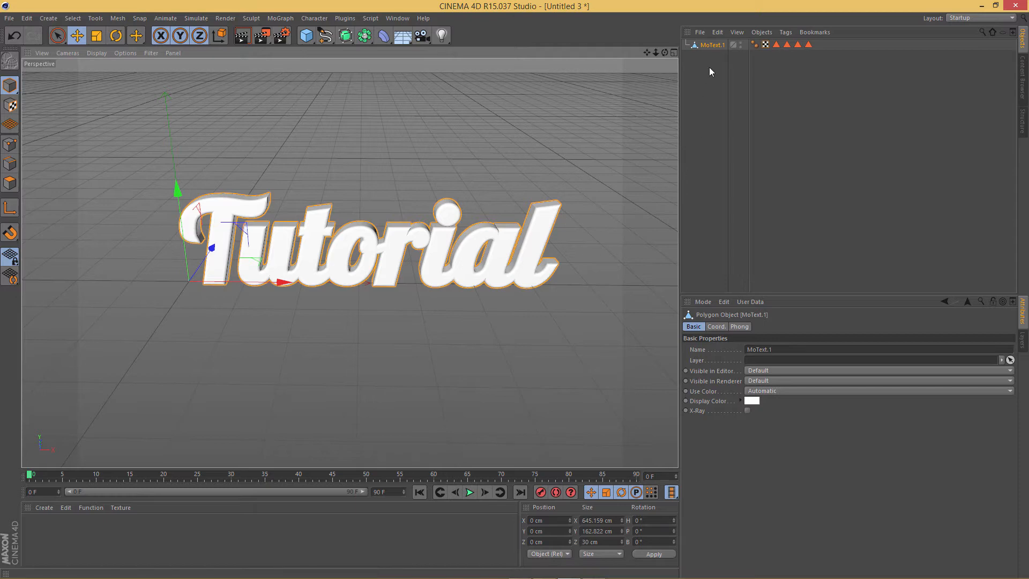
drag(640, 140, 563, 154)
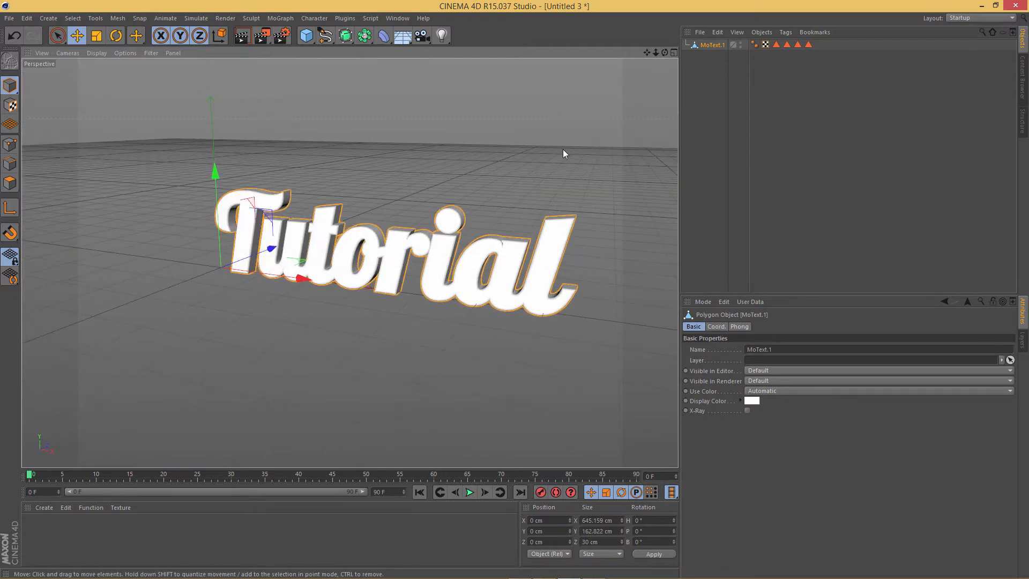
click(10, 18)
click(41, 117)
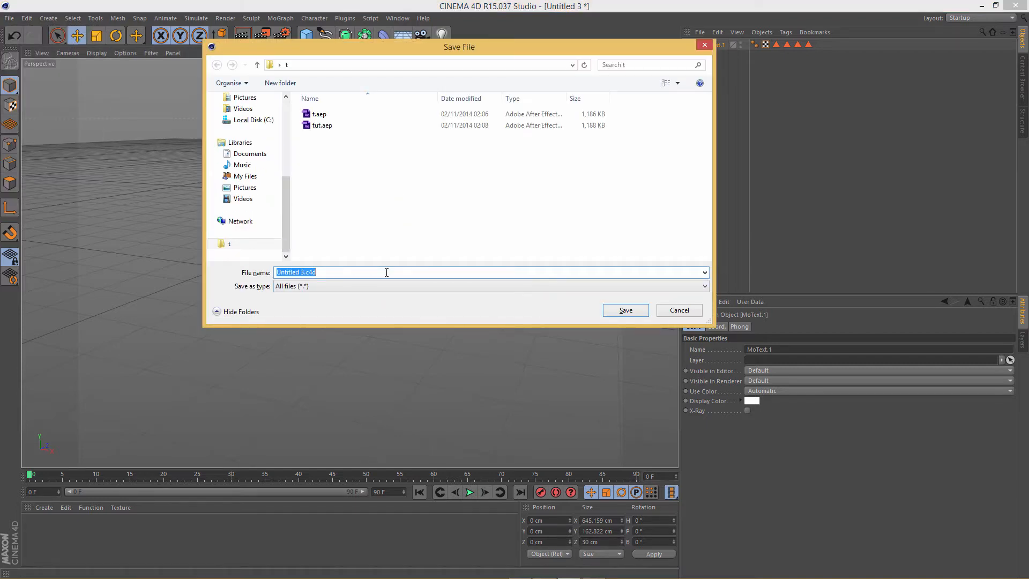
text(3d)
click(625, 309)
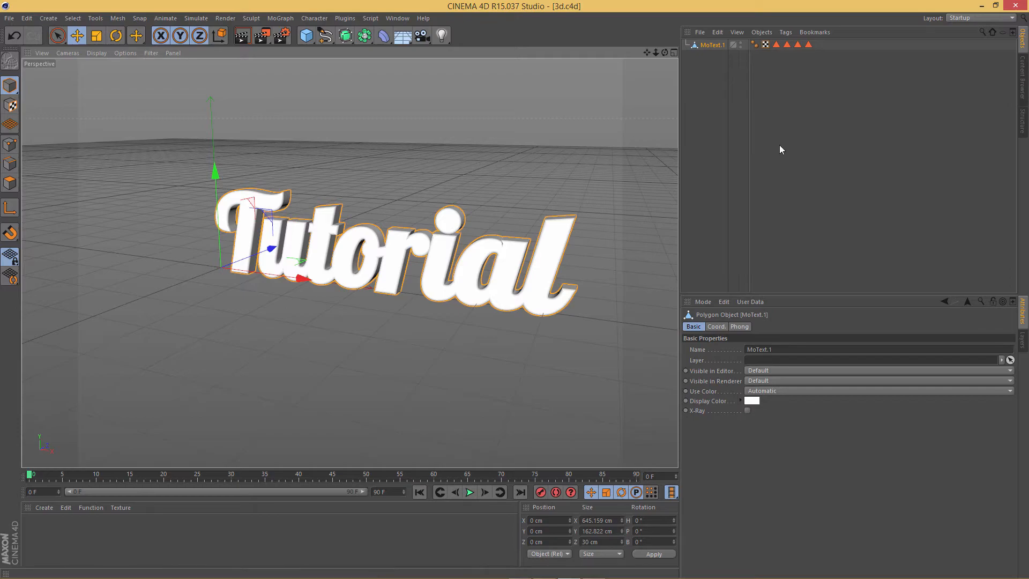
Switch to After Effects and create a composition named Main using the HDTV 1080 29.97 preset
key(alt+Tab)
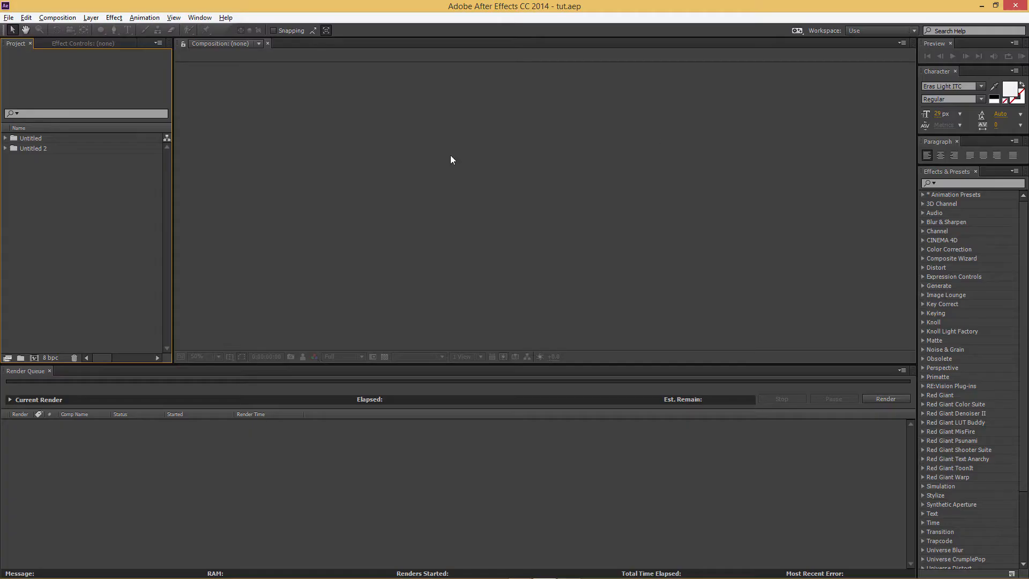
click(33, 358)
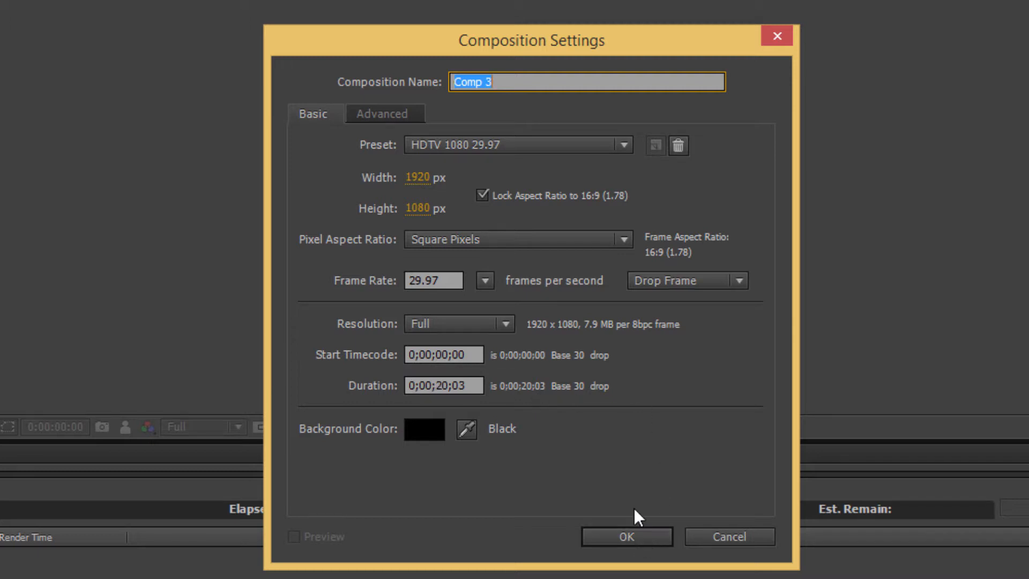
text(Main)
click(642, 505)
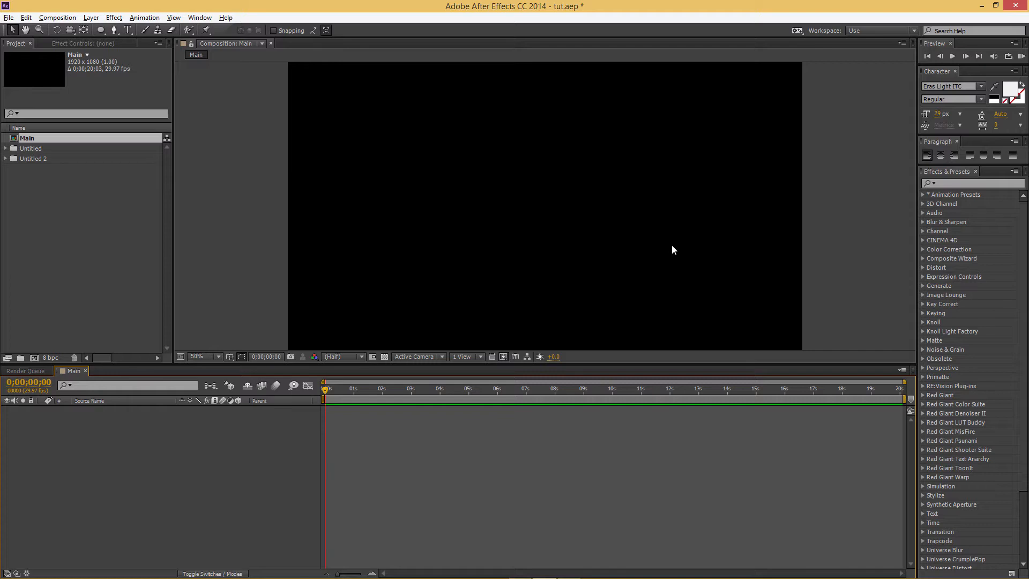
Add a black 1920 x 1080 solid layer named 3D to the Main composition
right_click(166, 447)
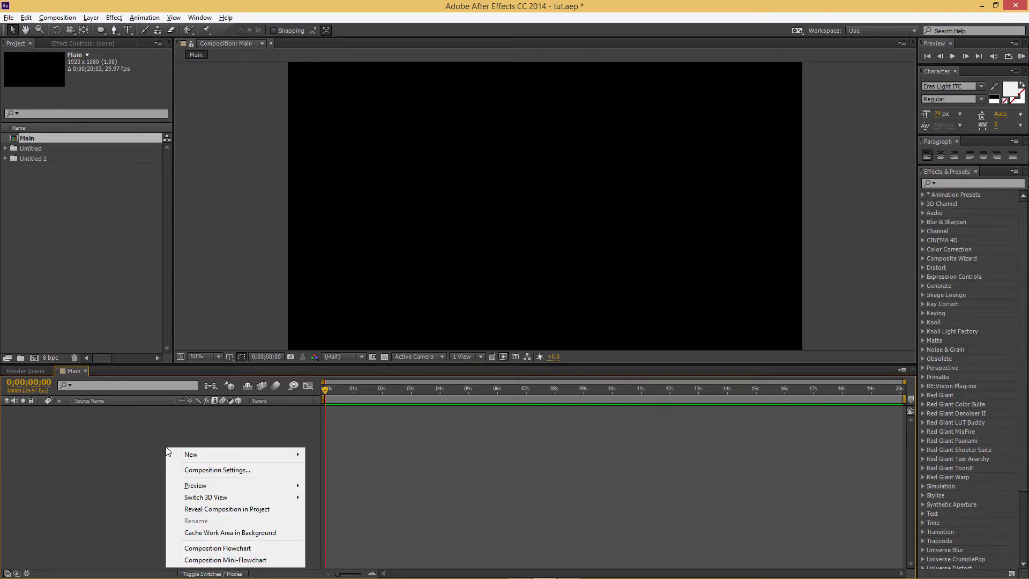
mouse_move(181, 454)
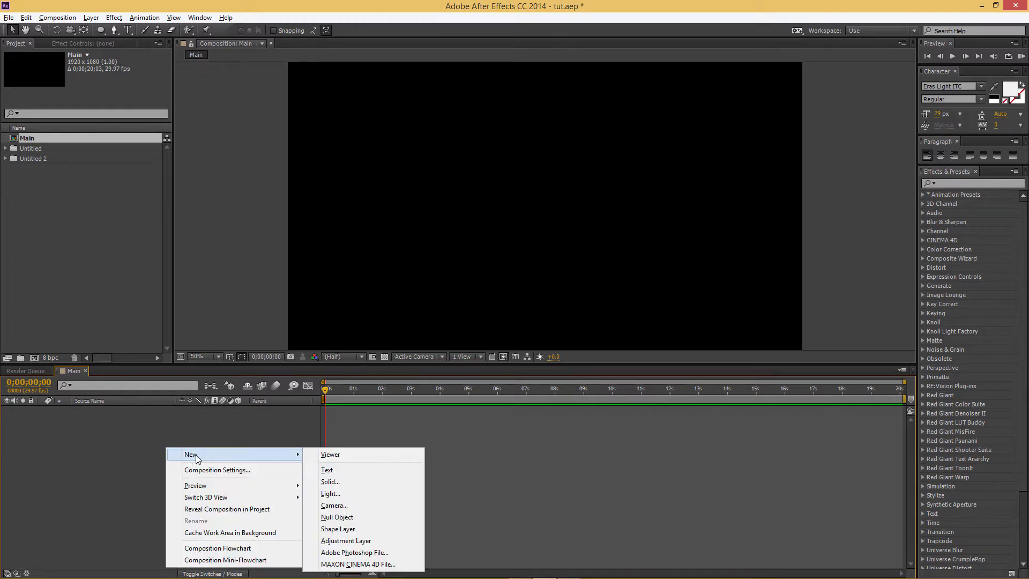
click(343, 477)
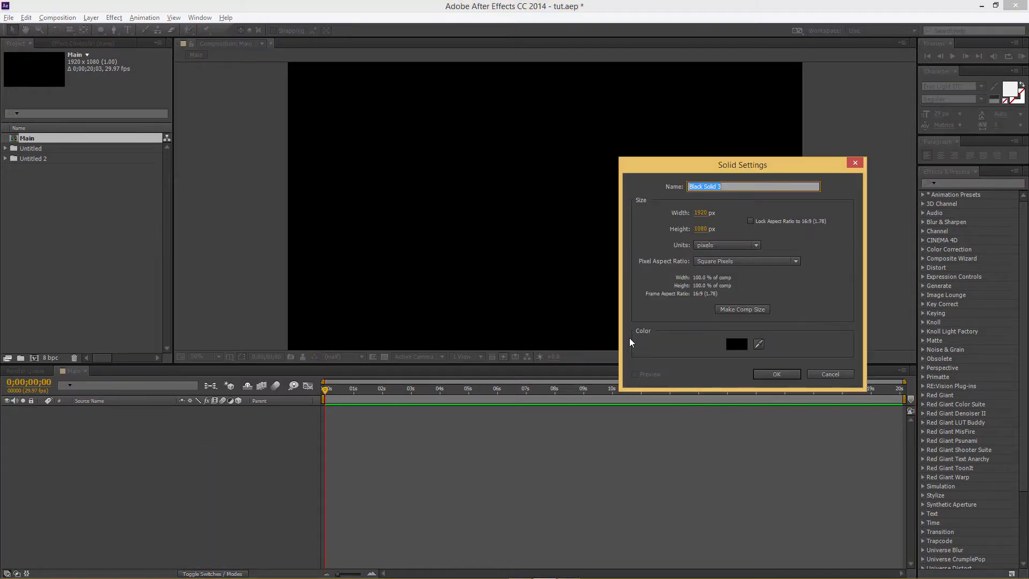
text(3D)
click(777, 374)
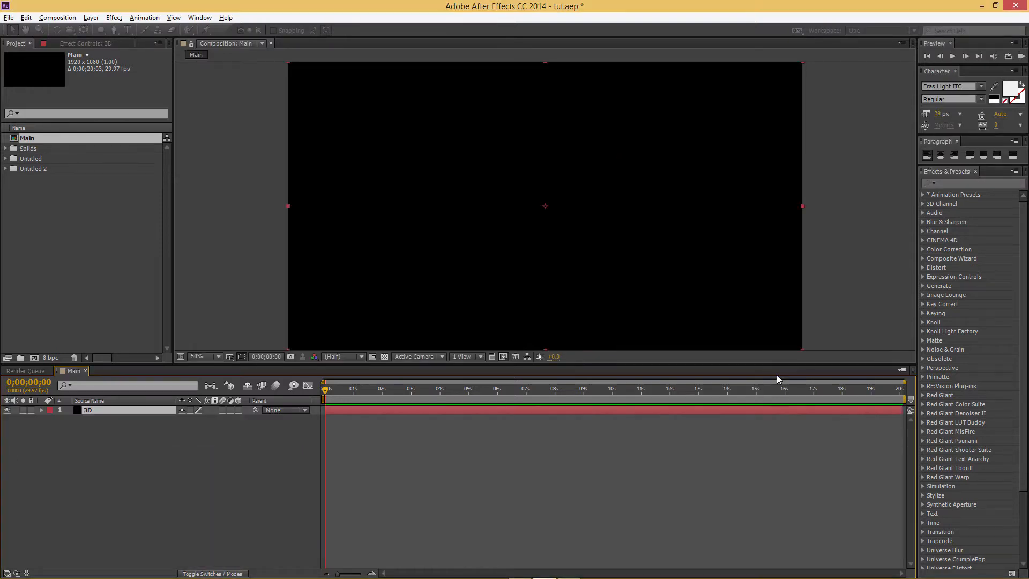
Apply the Video Copilot Element effect to the 3D solid layer
click(114, 18)
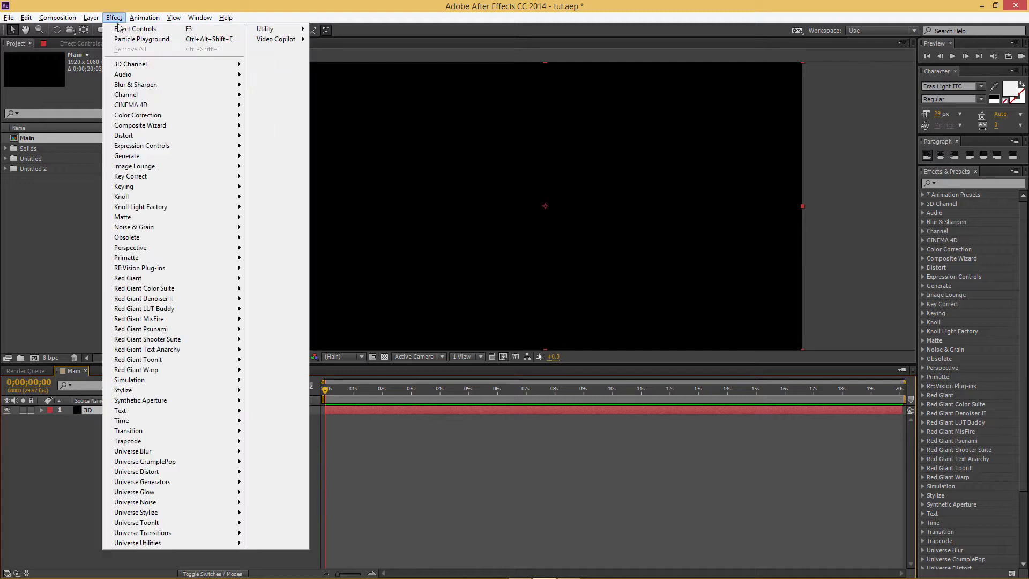
mouse_move(289, 41)
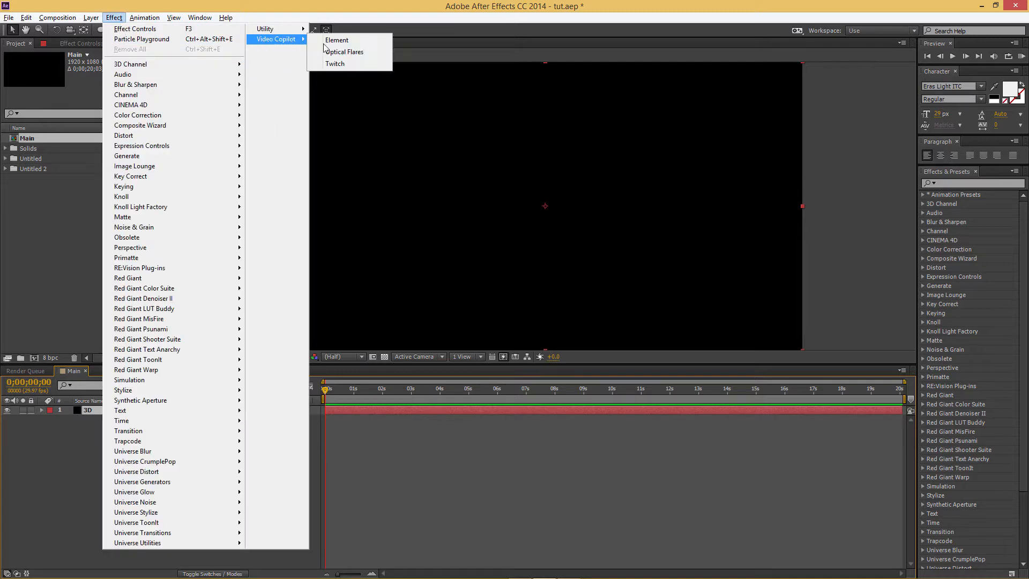
click(342, 40)
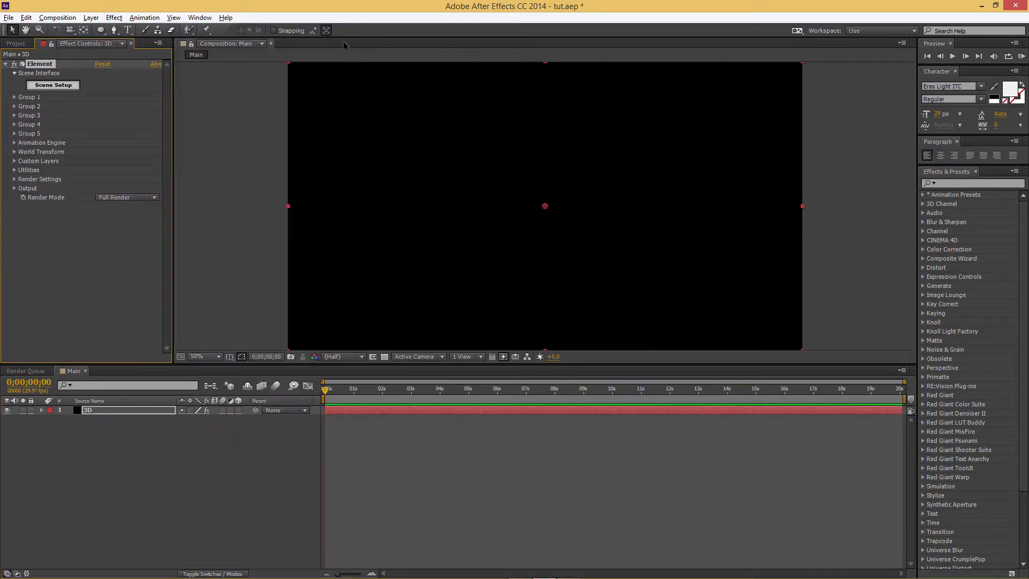
Open Element's Scene Setup, import the 3d.c4d model and turn the preview so the text reads from the front
click(72, 86)
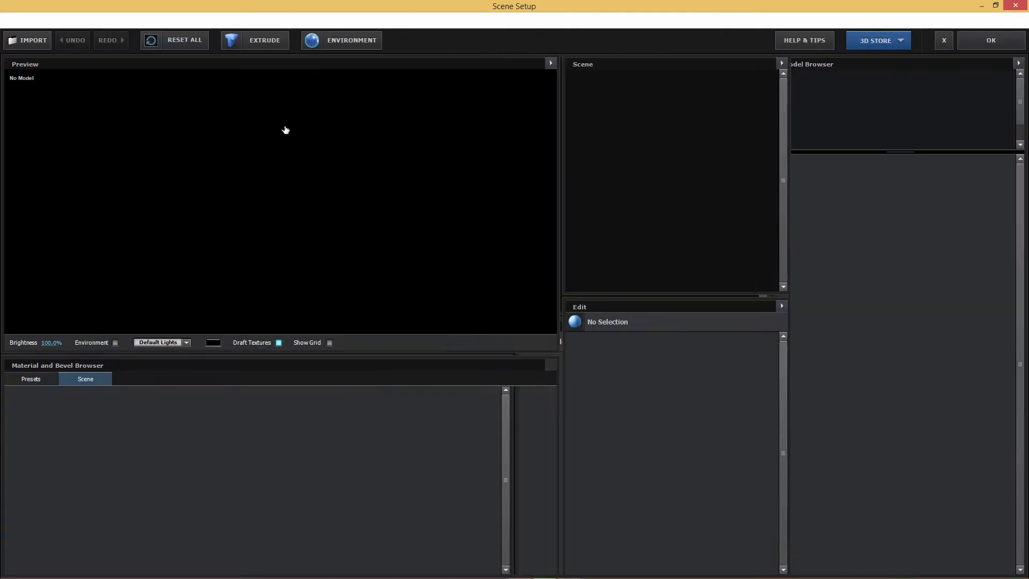
click(41, 43)
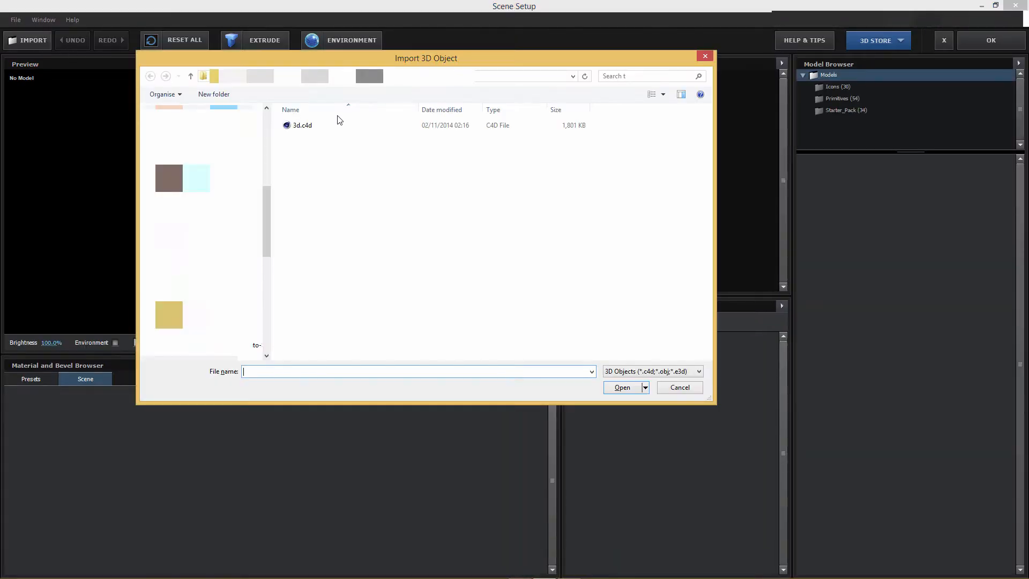
click(308, 126)
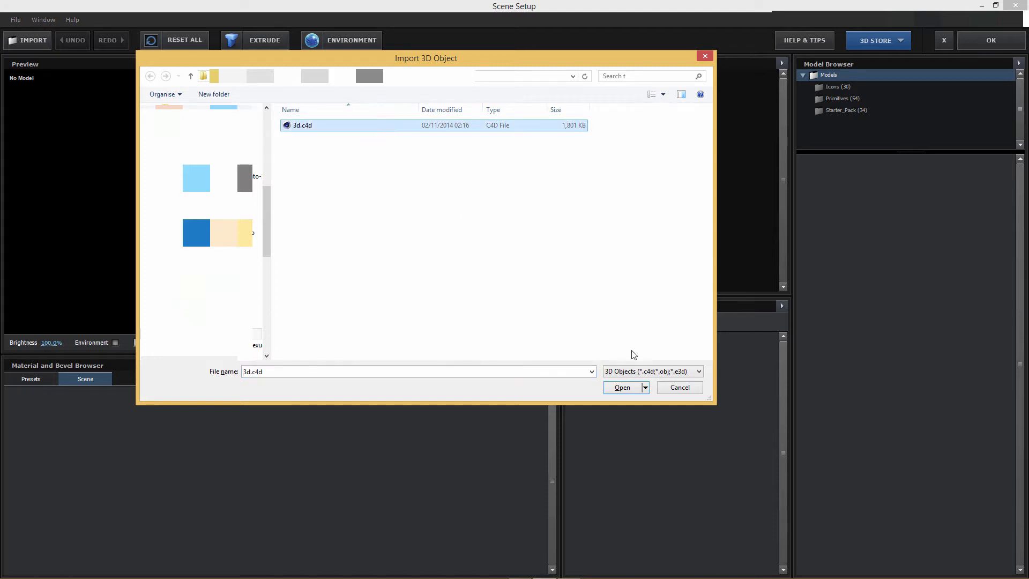
click(615, 393)
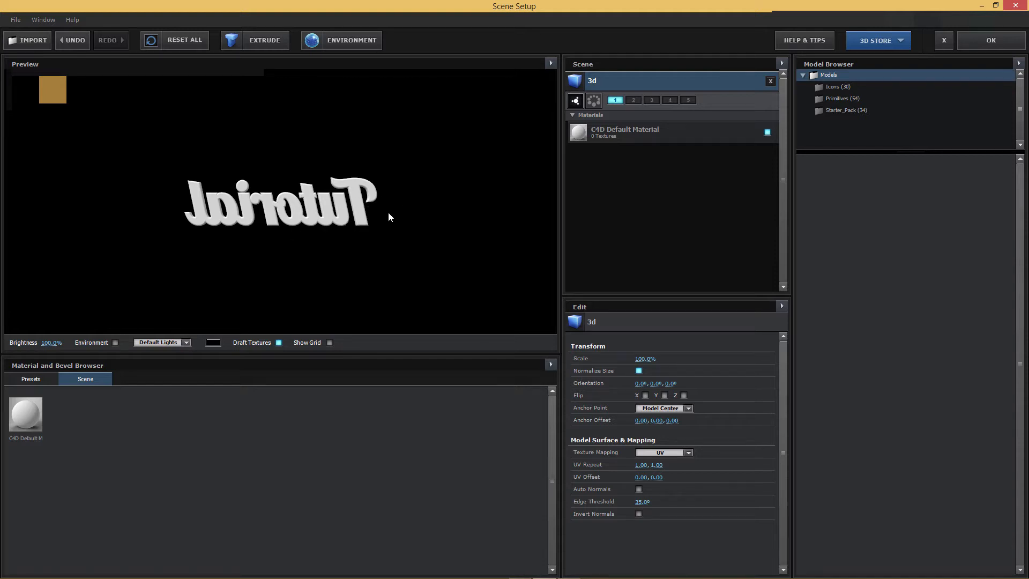
drag(350, 212, 228, 225)
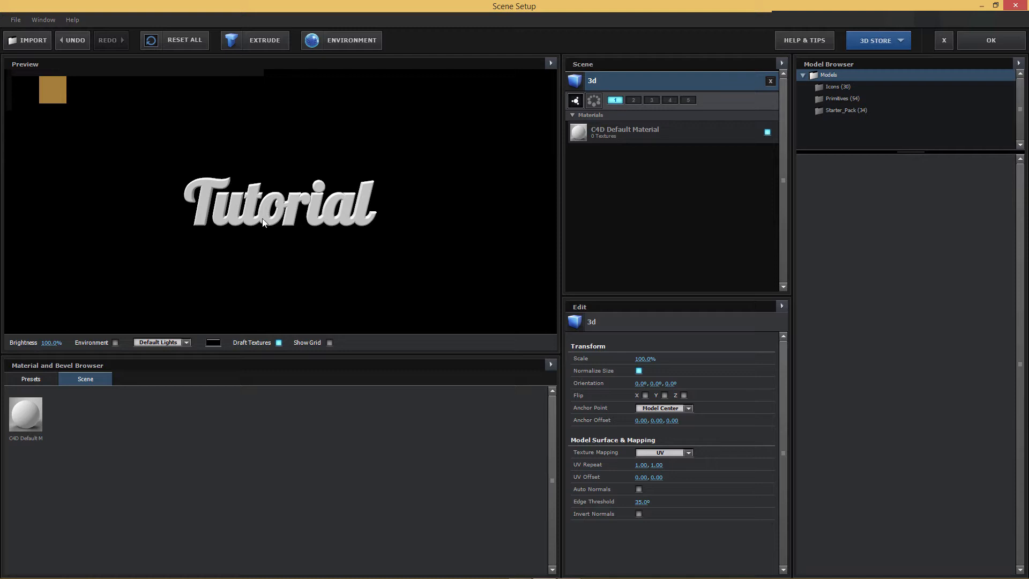
Try the silver_rough and brushed_metal presets from the Pro_Shaders Metal folder on the text's material
click(25, 378)
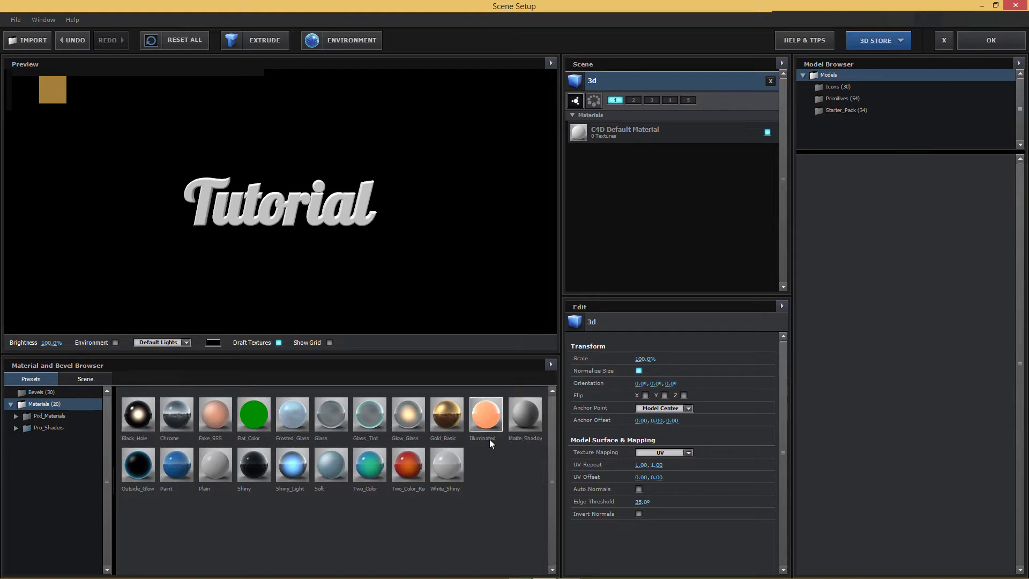
double_click(46, 428)
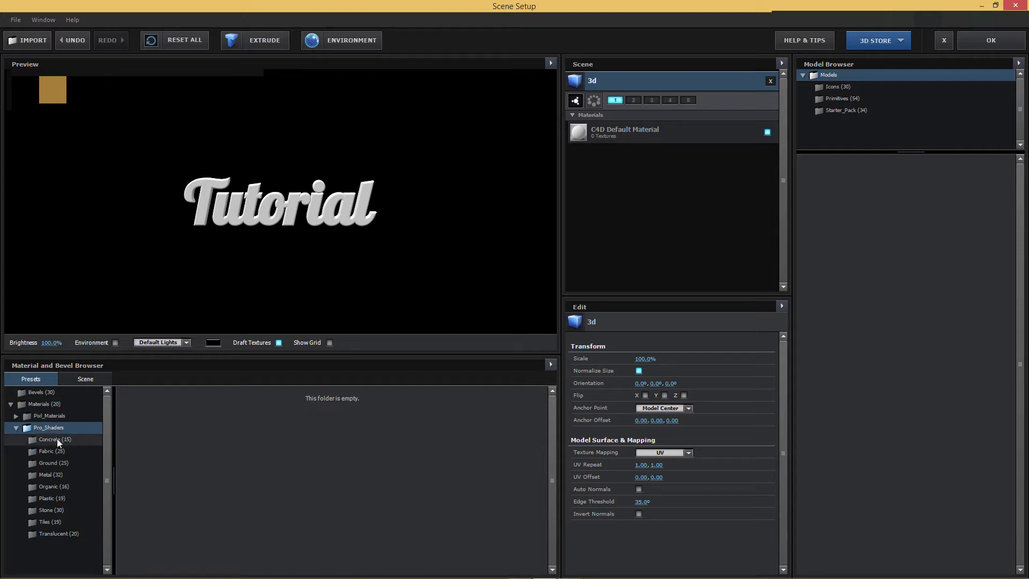
click(59, 442)
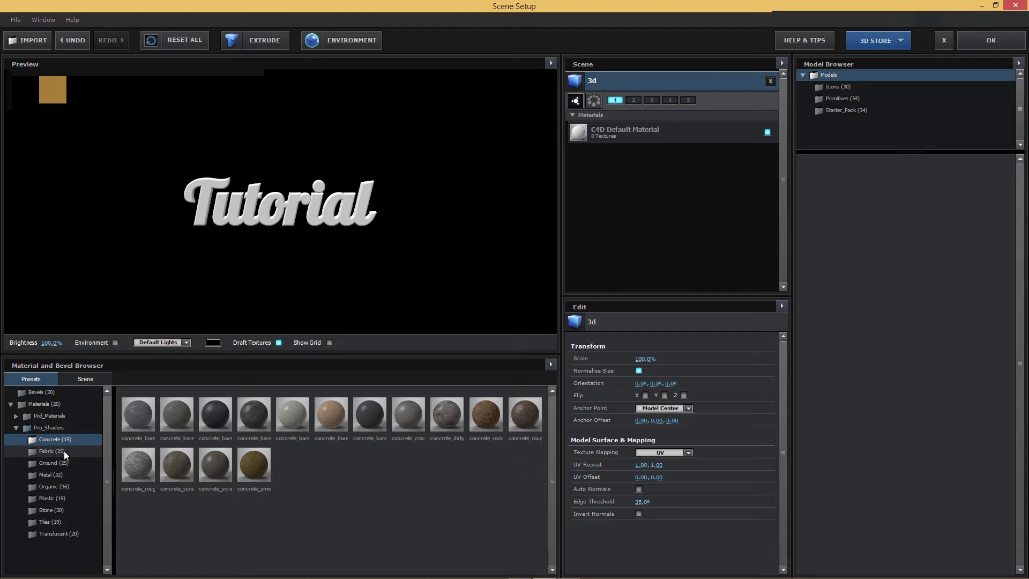
click(65, 452)
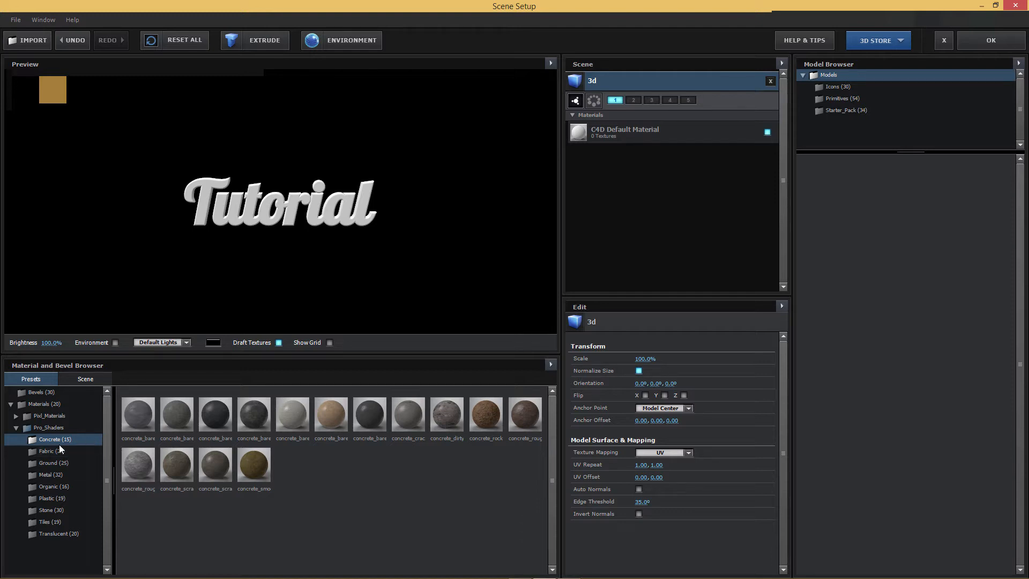
click(59, 475)
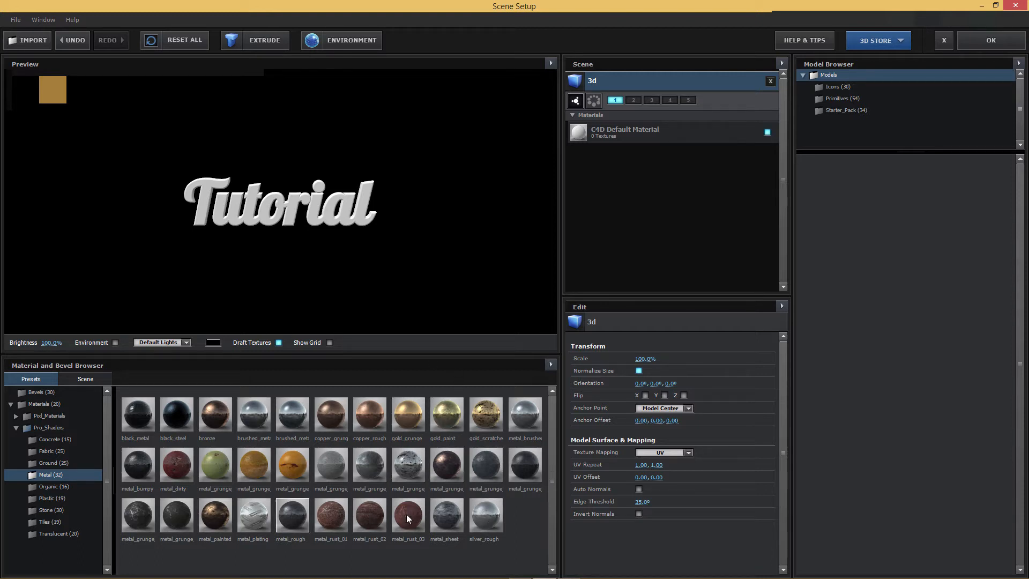
drag(447, 514, 623, 137)
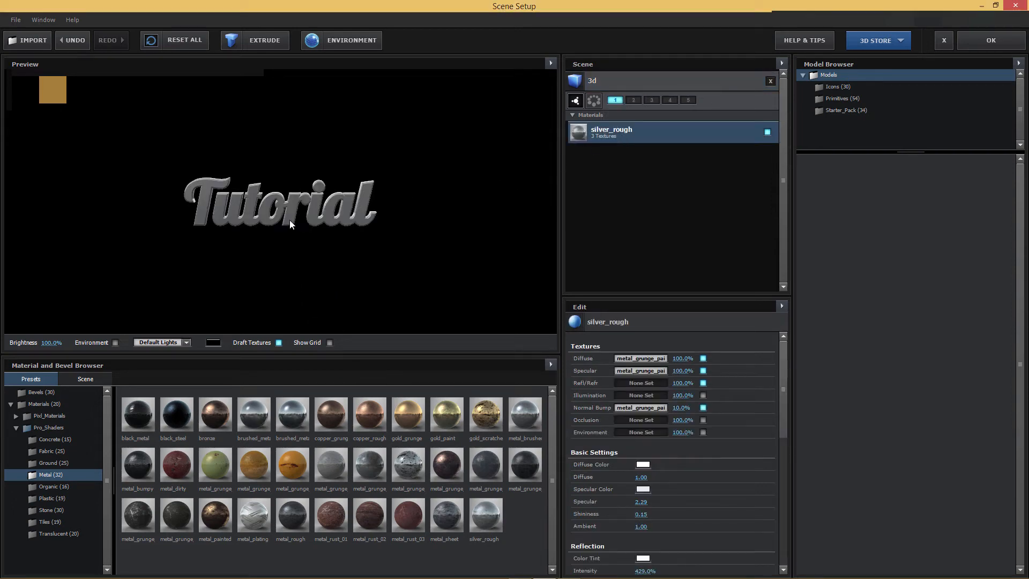
drag(290, 221, 341, 204)
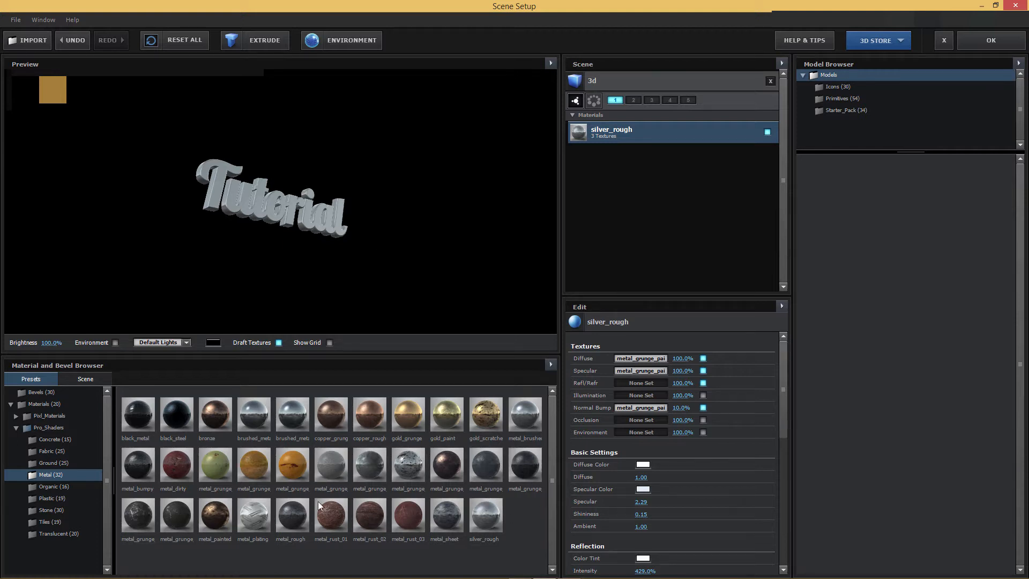
mouse_move(260, 418)
mouse_down()
mouse_move(531, 136)
mouse_move(596, 137)
mouse_up()
drag(256, 218, 210, 311)
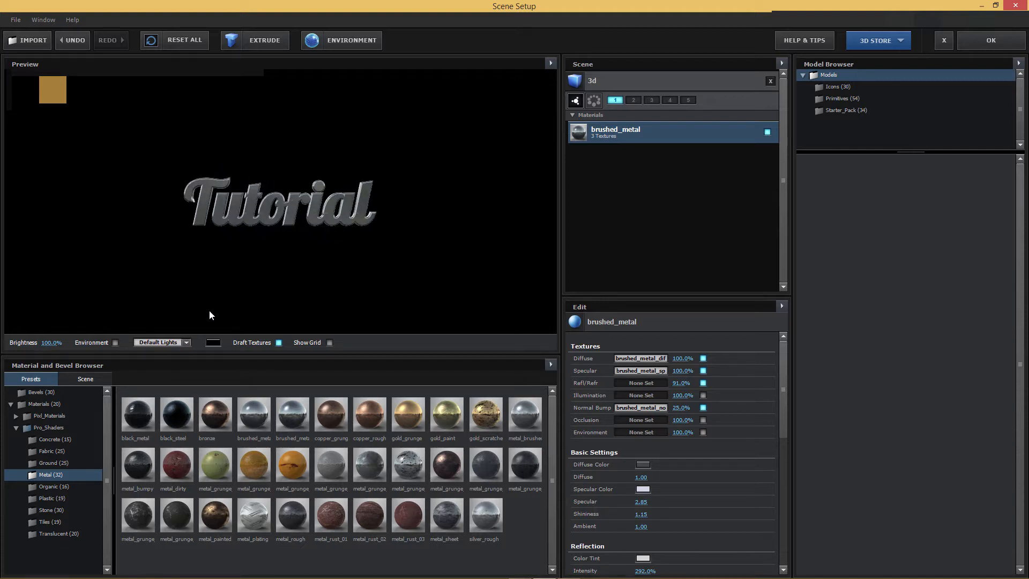
Replace the text's material with the Shiny_Light preset from the main Materials folder
click(15, 428)
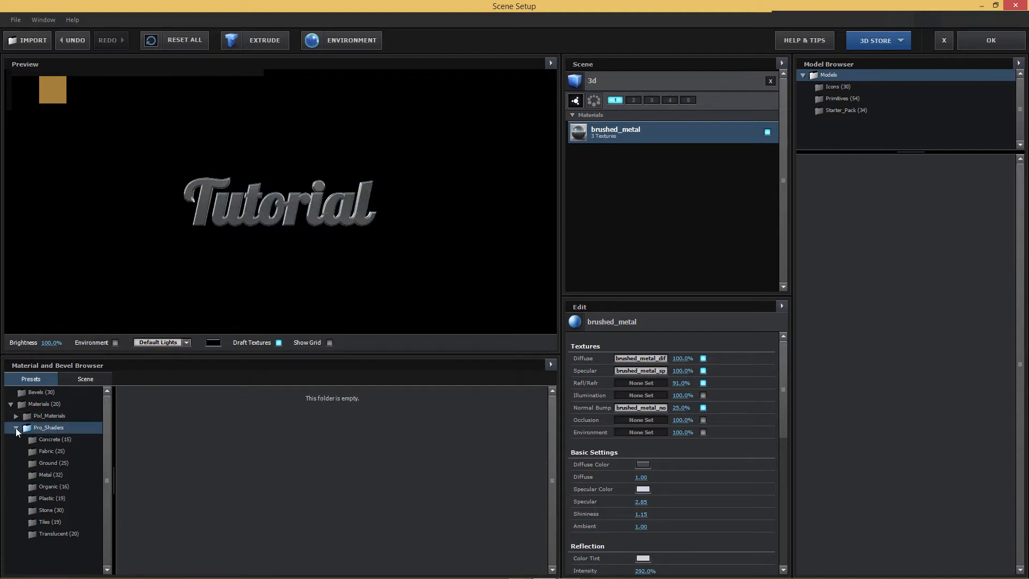
click(15, 429)
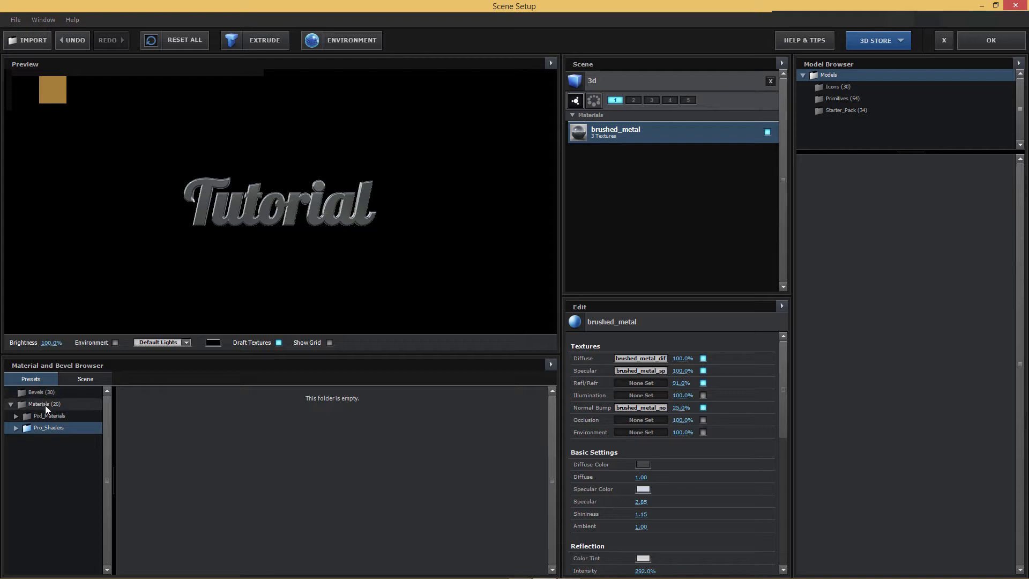
click(45, 405)
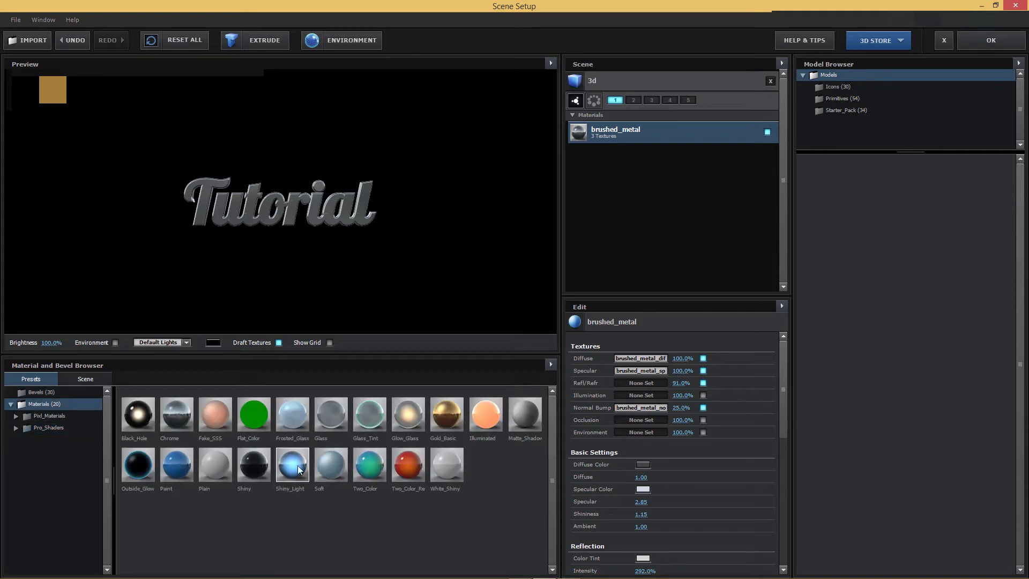
drag(317, 458, 681, 127)
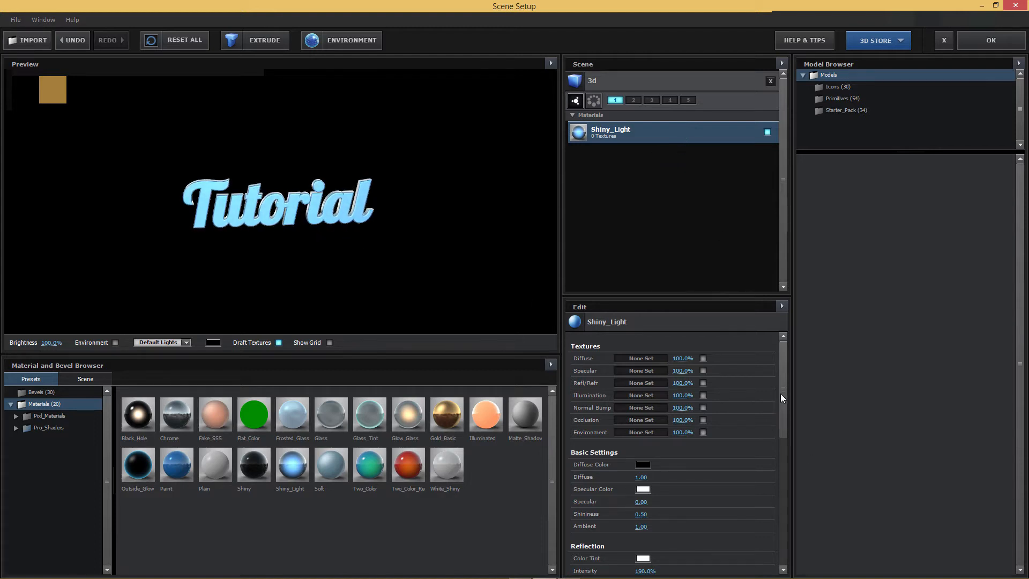
Change the Shiny_Light material's Illumination color to a pinkish red
drag(780, 397, 788, 497)
click(640, 467)
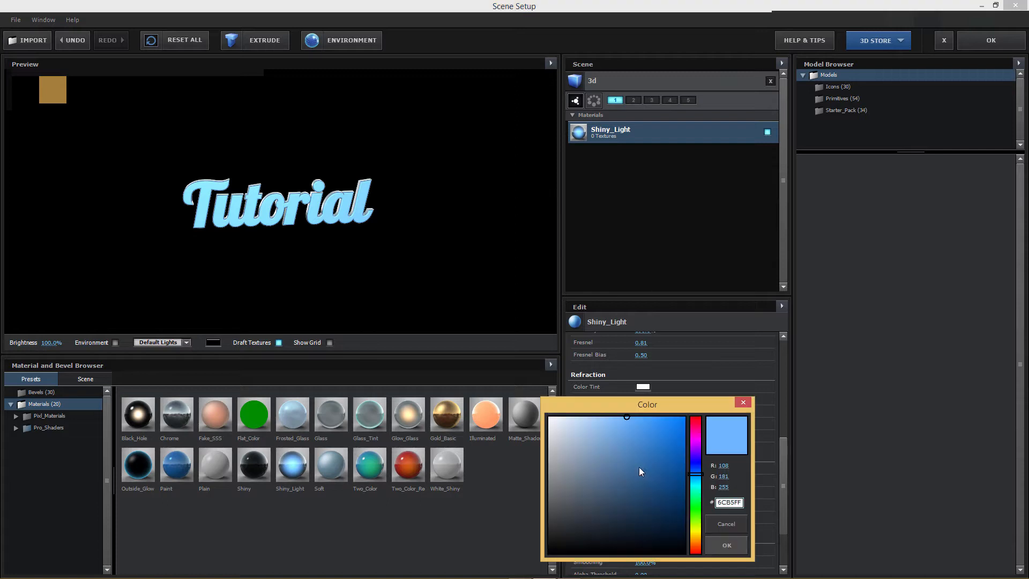
drag(695, 437, 682, 420)
click(676, 423)
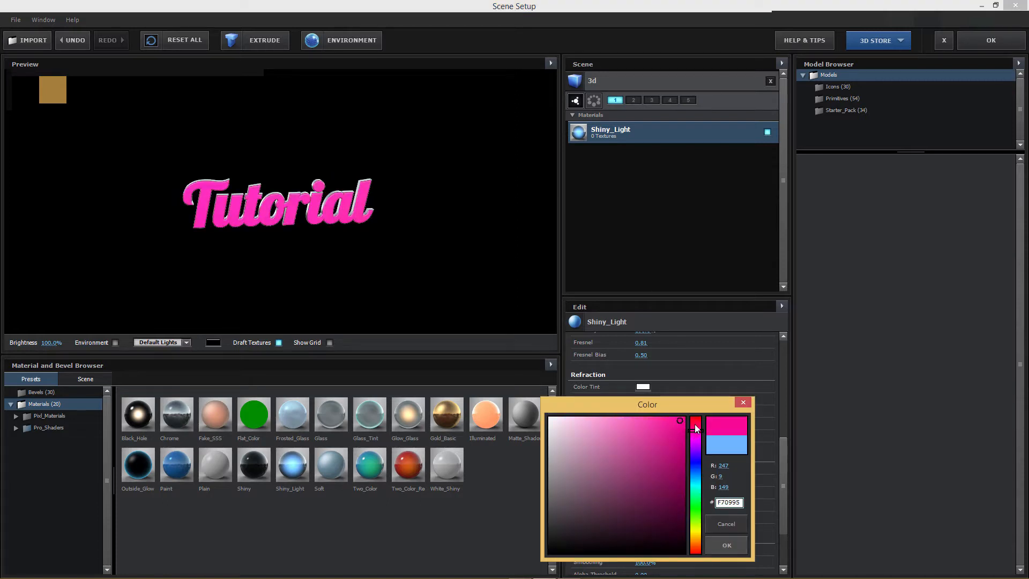
click(695, 424)
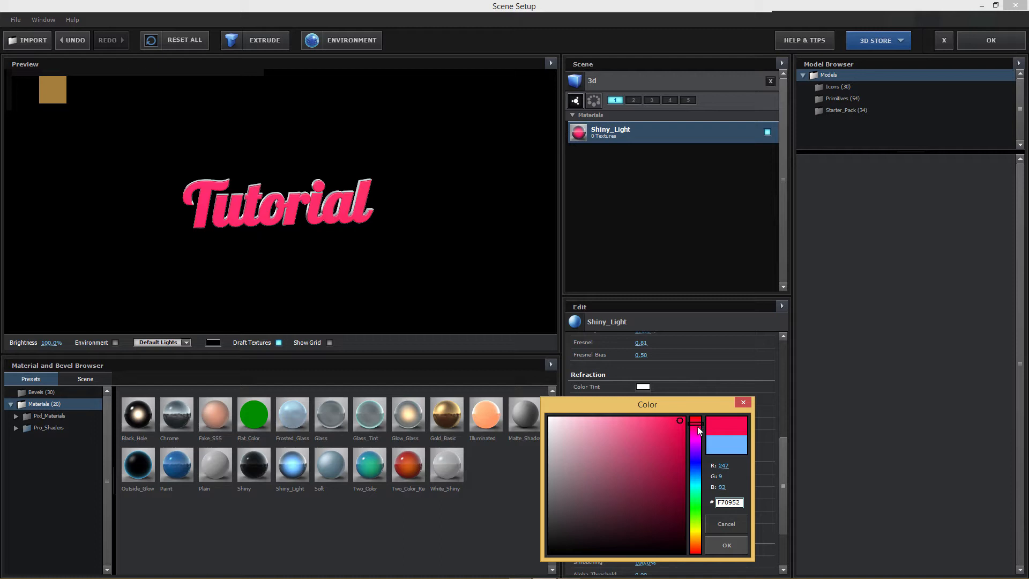
drag(696, 426, 693, 424)
click(726, 545)
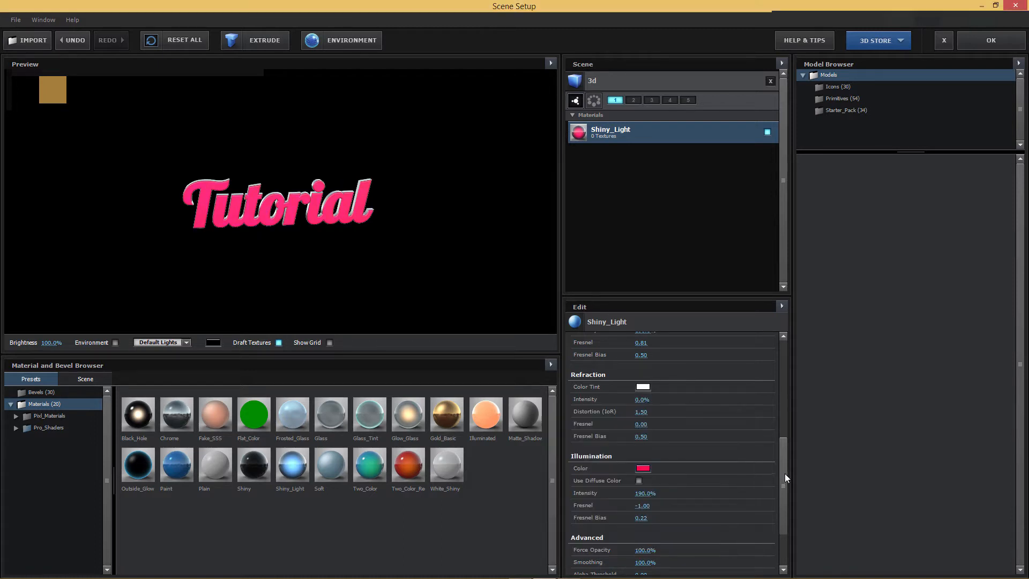
Set the Shiny_Light material's Diffuse Color in the Basic Settings to a fully saturated bright magenta pink
drag(785, 474, 789, 362)
drag(359, 223, 340, 244)
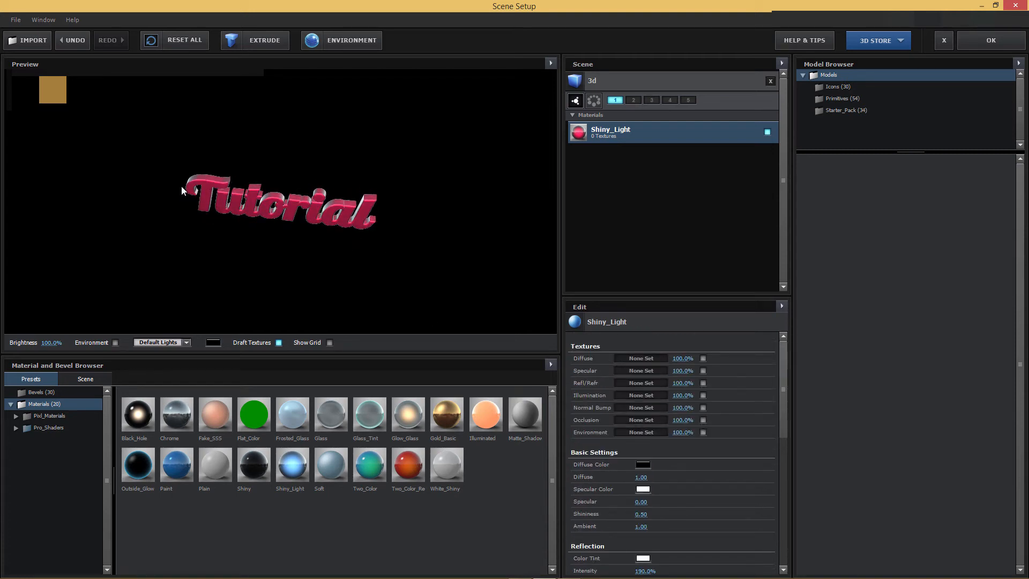
click(645, 464)
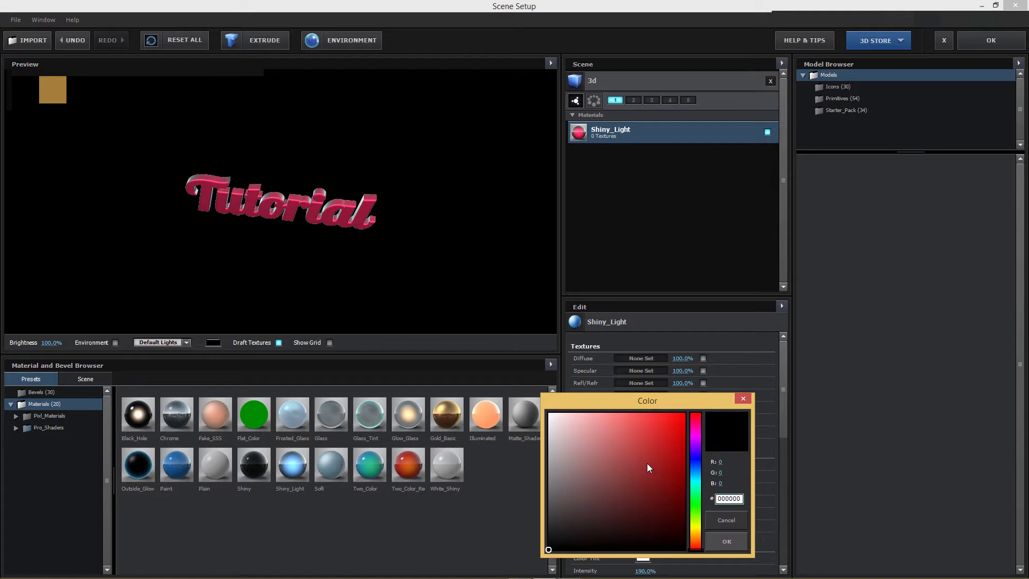
click(695, 430)
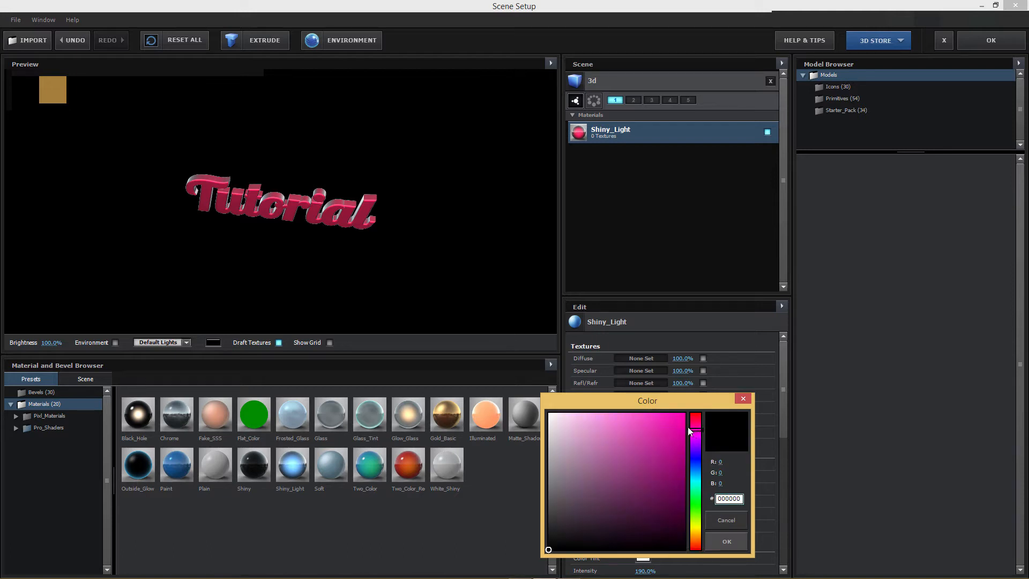
click(684, 414)
click(733, 540)
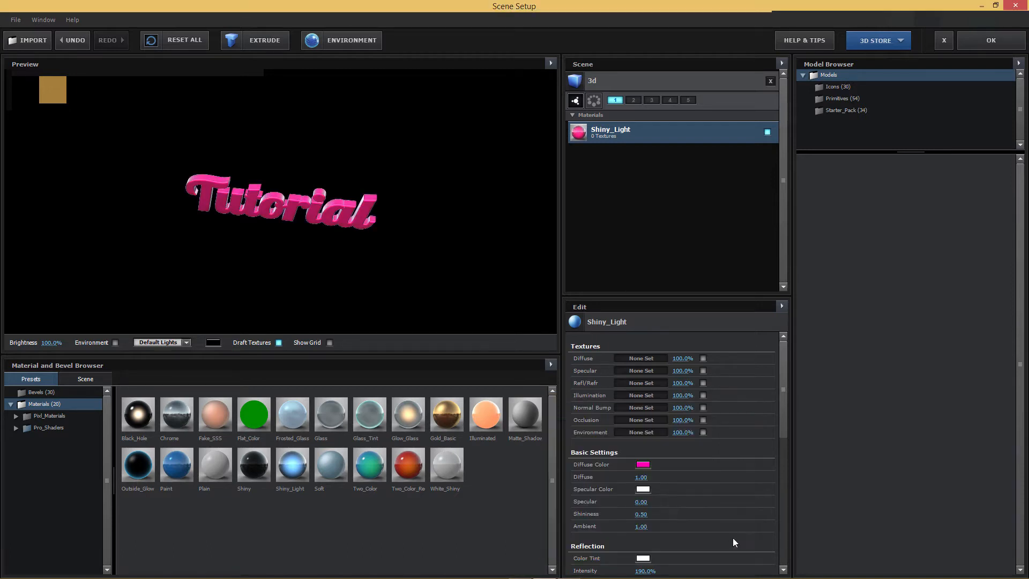
Try the Dramatic, Cinema and Stylized lighting presets on the text in the preview
drag(326, 220, 371, 181)
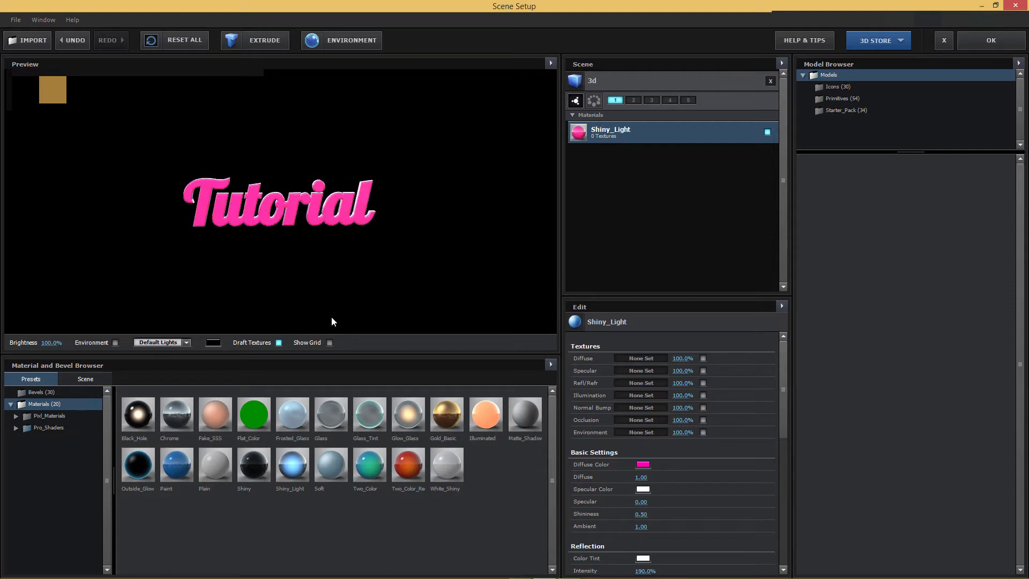
drag(309, 194, 341, 188)
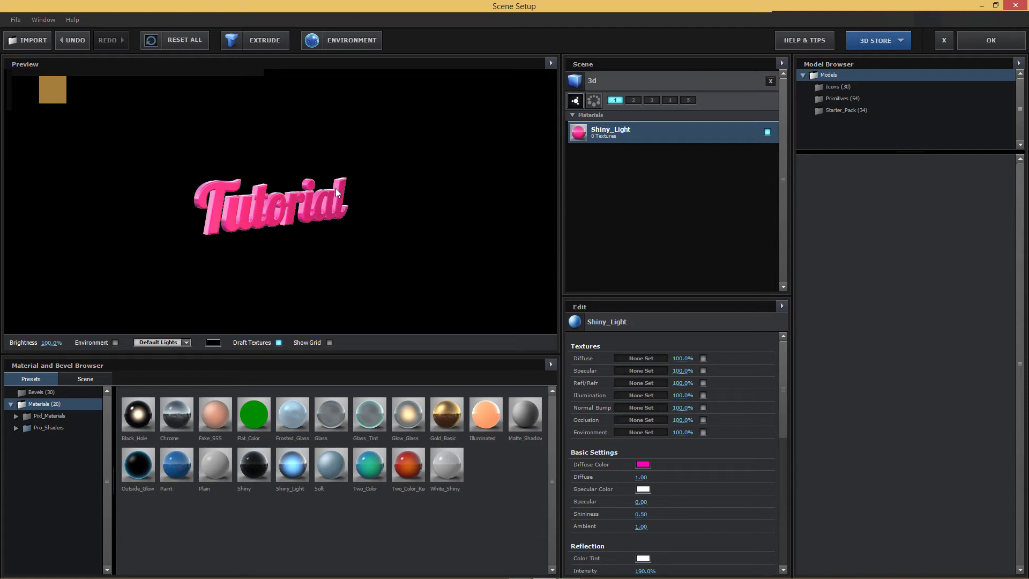
click(184, 343)
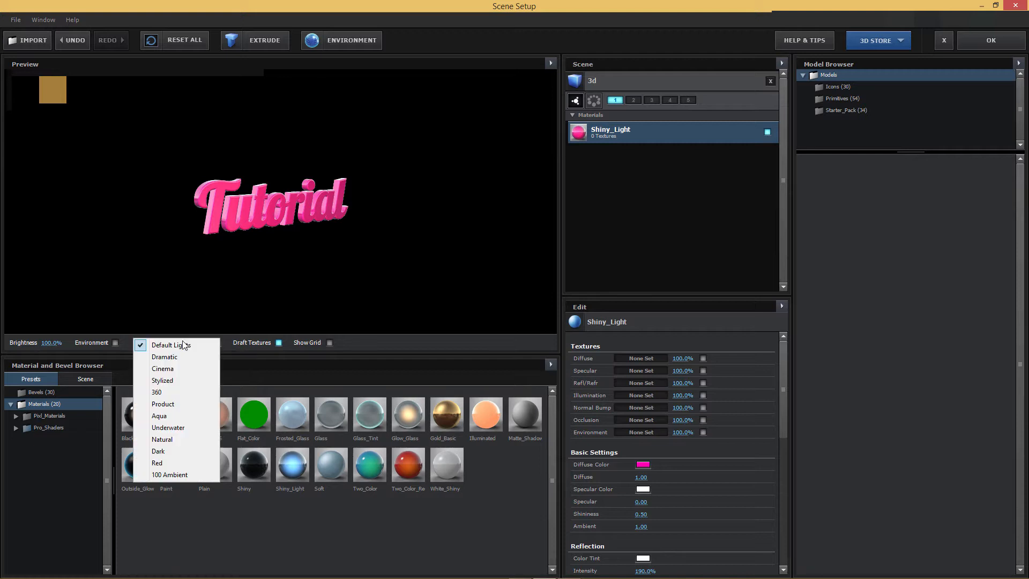
click(178, 358)
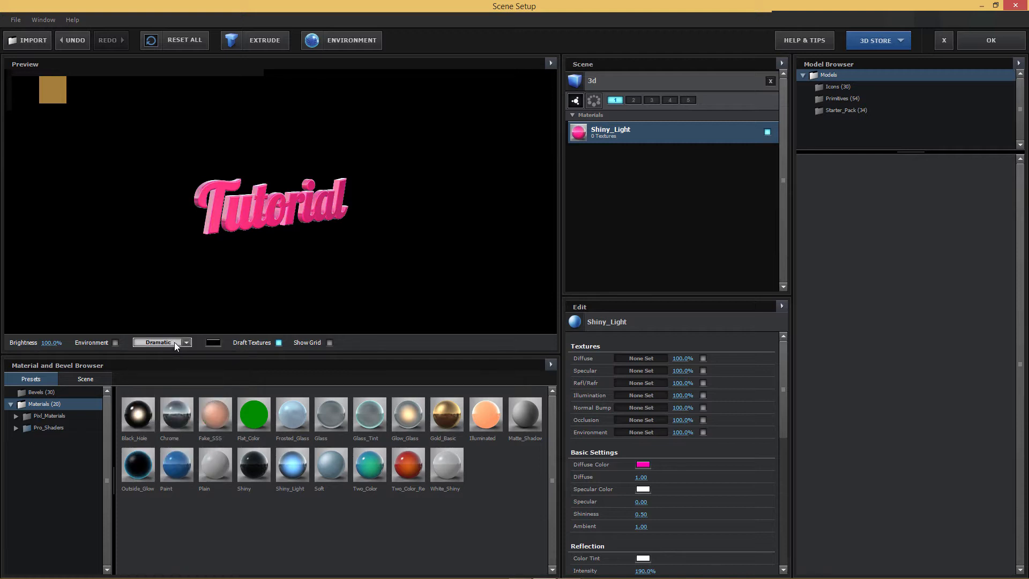
click(174, 342)
click(162, 368)
click(163, 340)
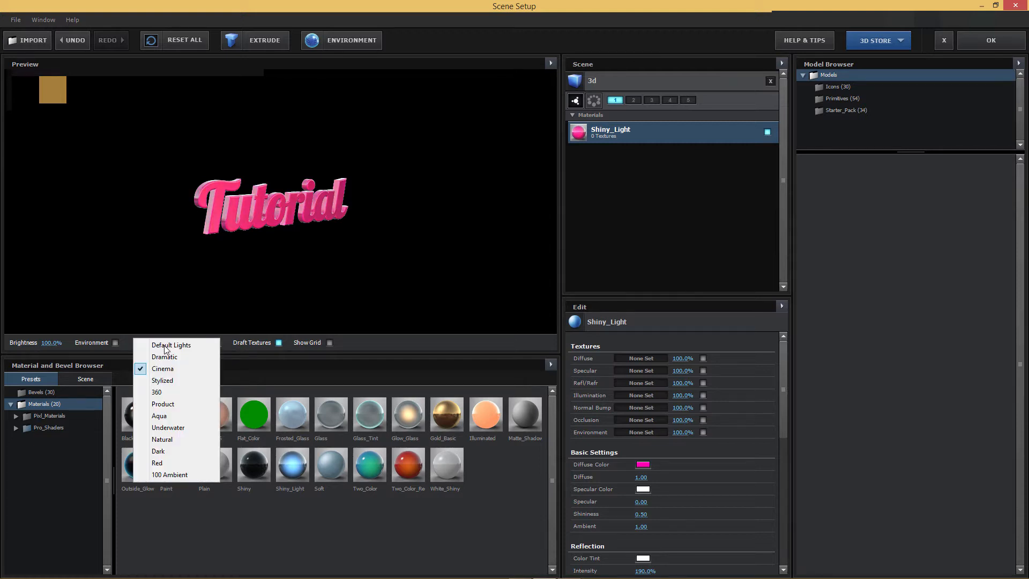
click(165, 379)
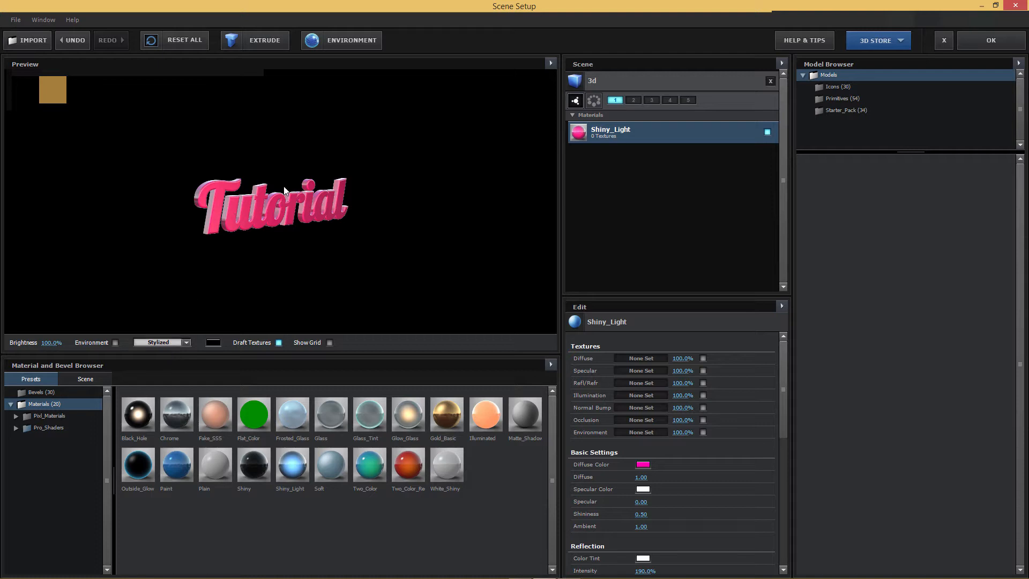
Try the 360, Product, Aqua and Underwater lighting presets on the text in the preview
click(169, 343)
click(166, 392)
click(161, 342)
click(163, 403)
click(162, 343)
click(161, 416)
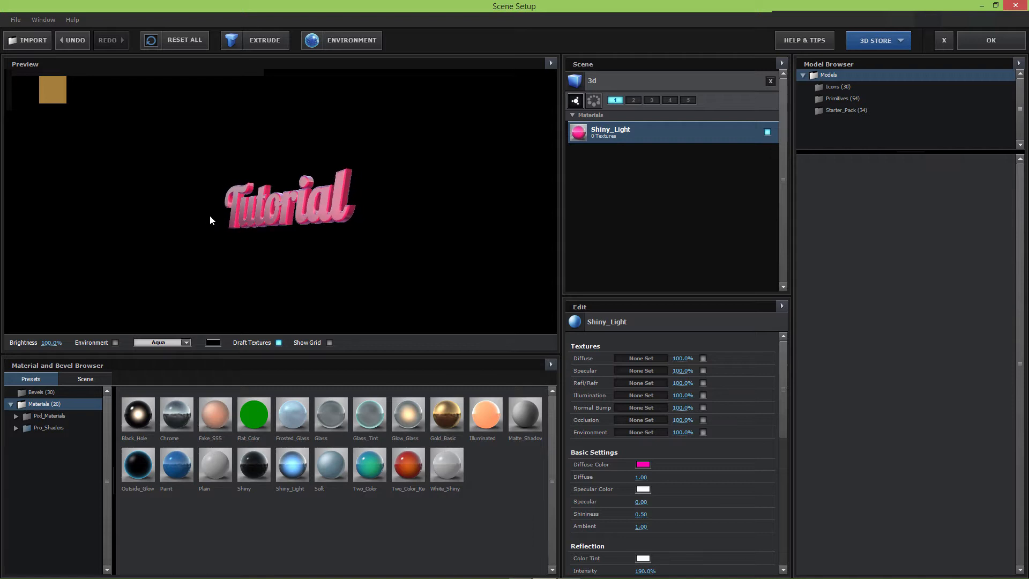
click(162, 345)
click(171, 428)
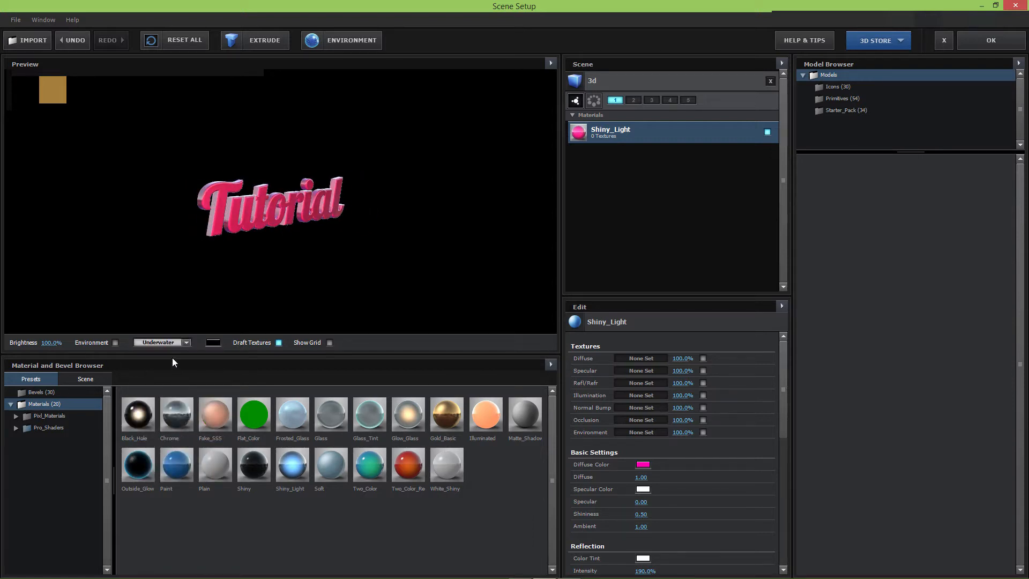
Compare the Natural and 100 Ambient lighting presets and set the preview lighting to Natural
click(162, 343)
click(166, 416)
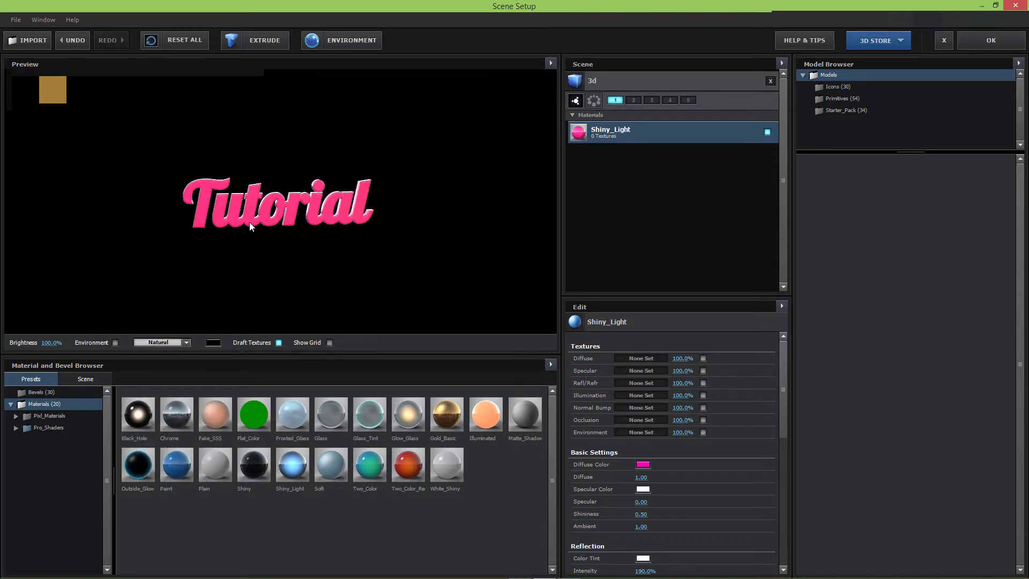
click(182, 343)
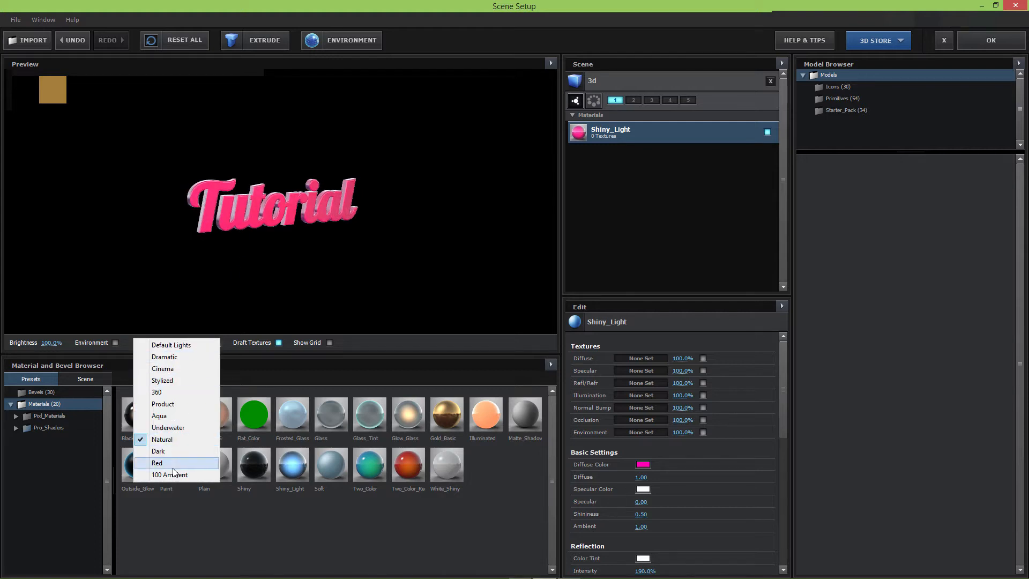
click(172, 473)
click(182, 343)
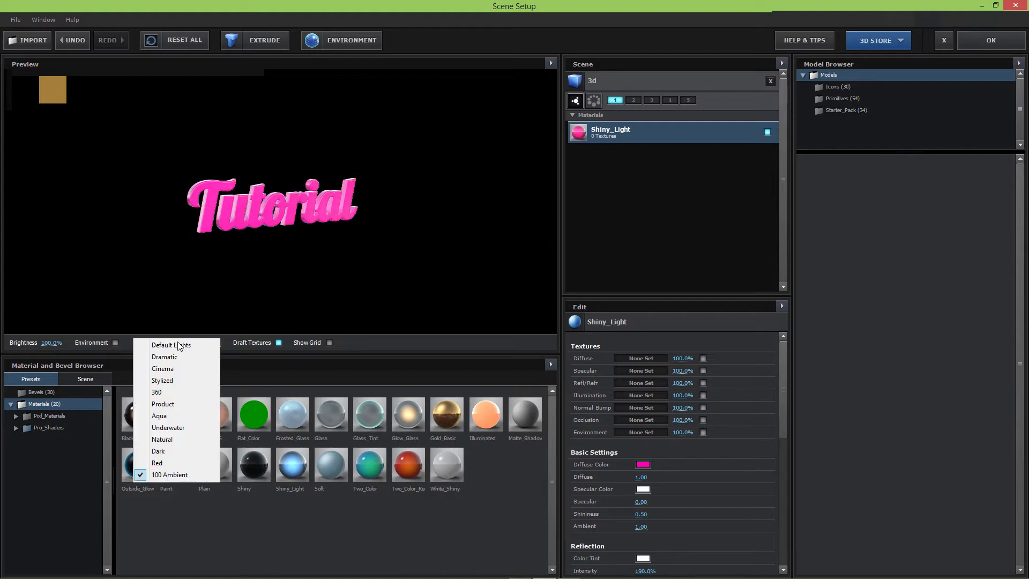
click(179, 438)
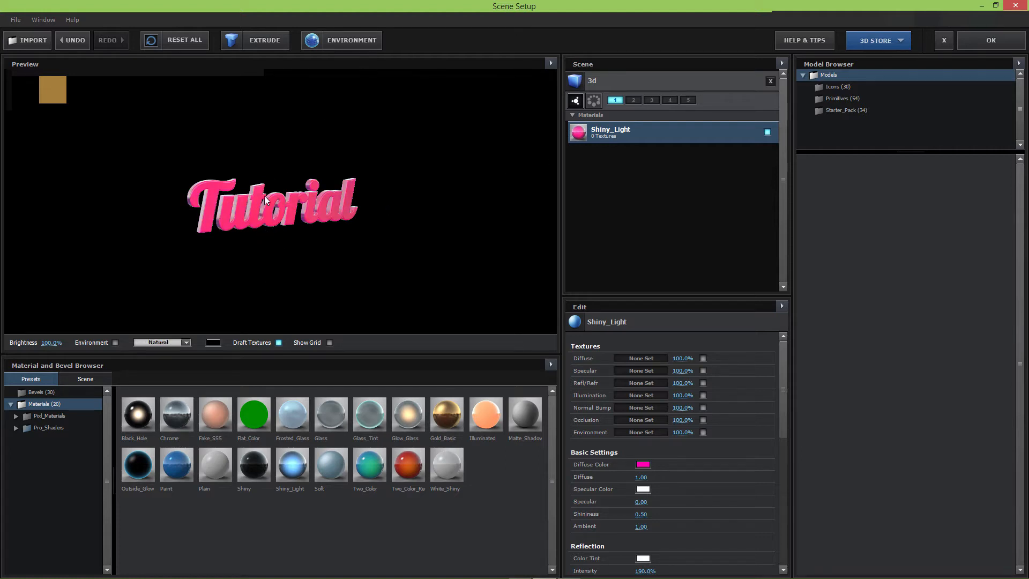
Open the scene's environment texture settings and try the Shop, Studio, Town and Warehouse maps
click(347, 41)
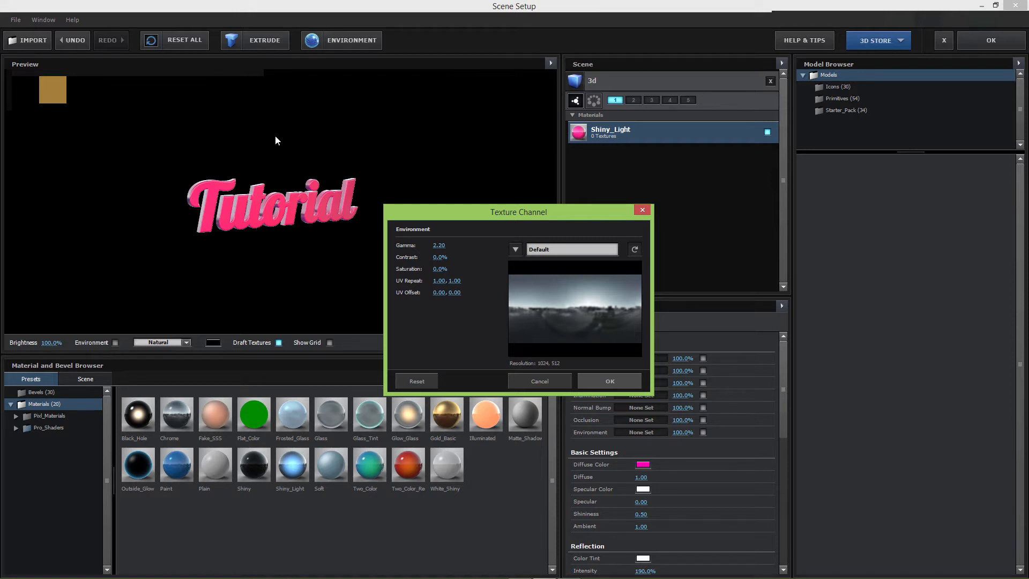
click(515, 250)
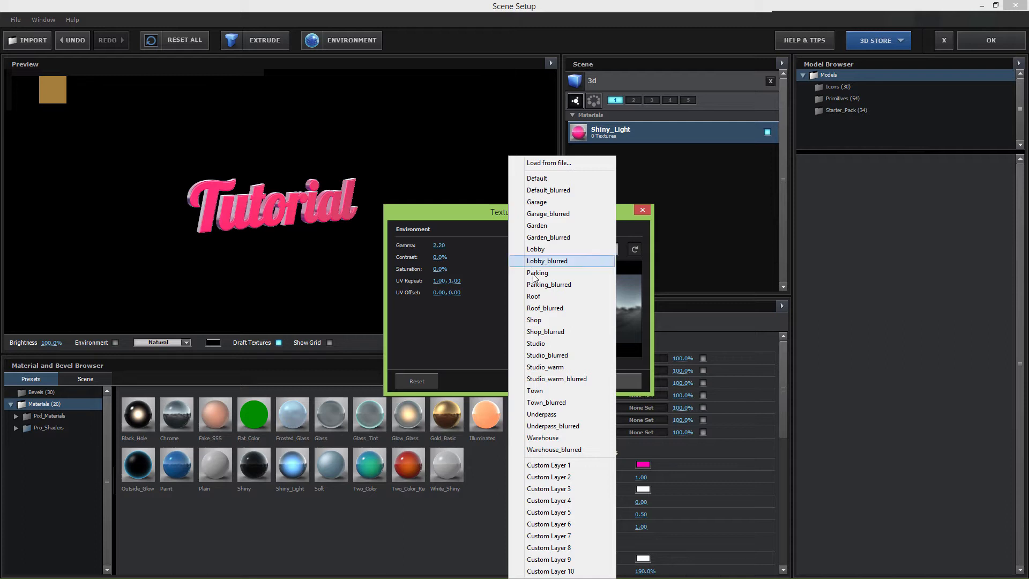
click(535, 319)
click(515, 249)
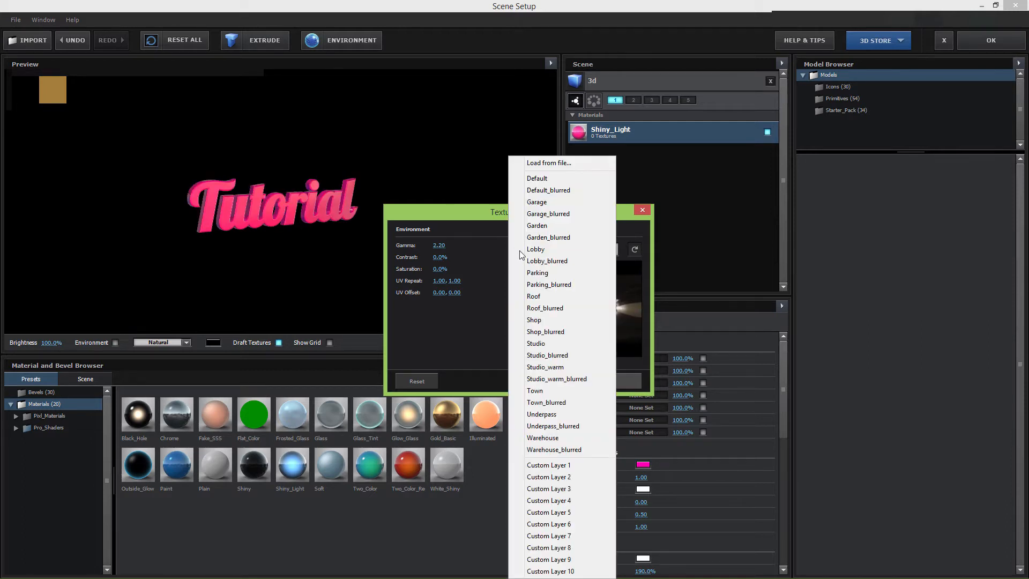
click(560, 343)
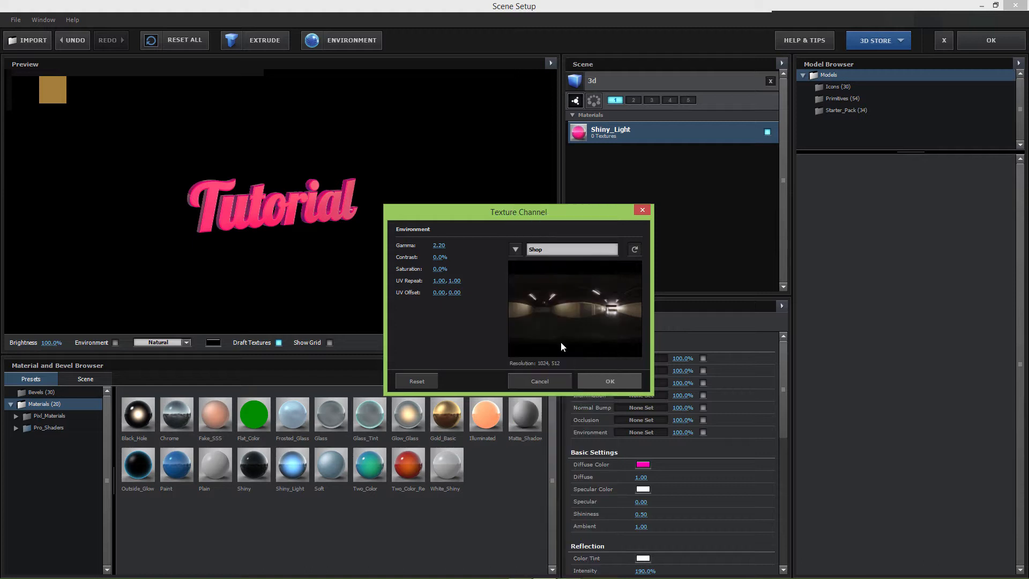
click(516, 249)
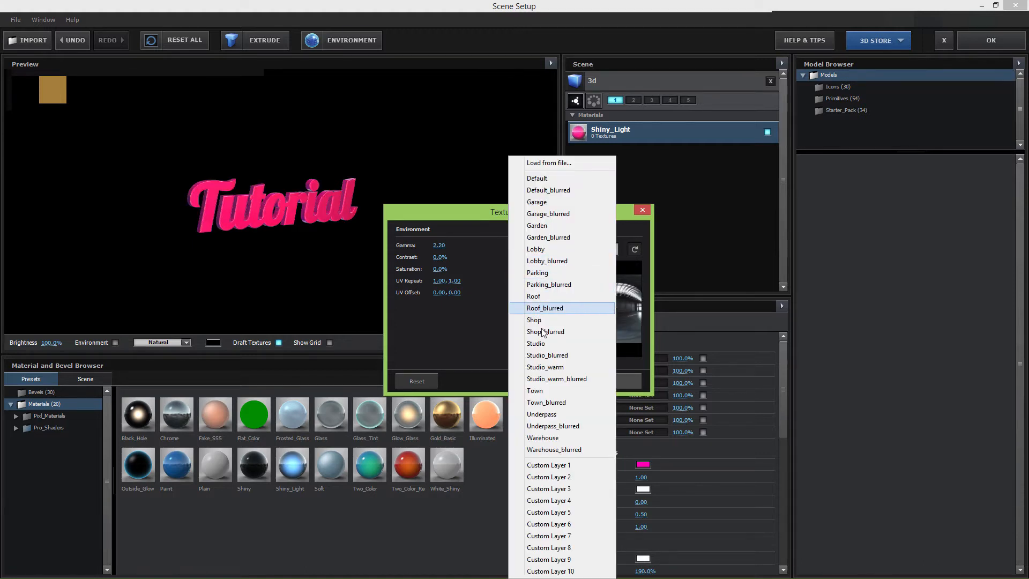
click(559, 387)
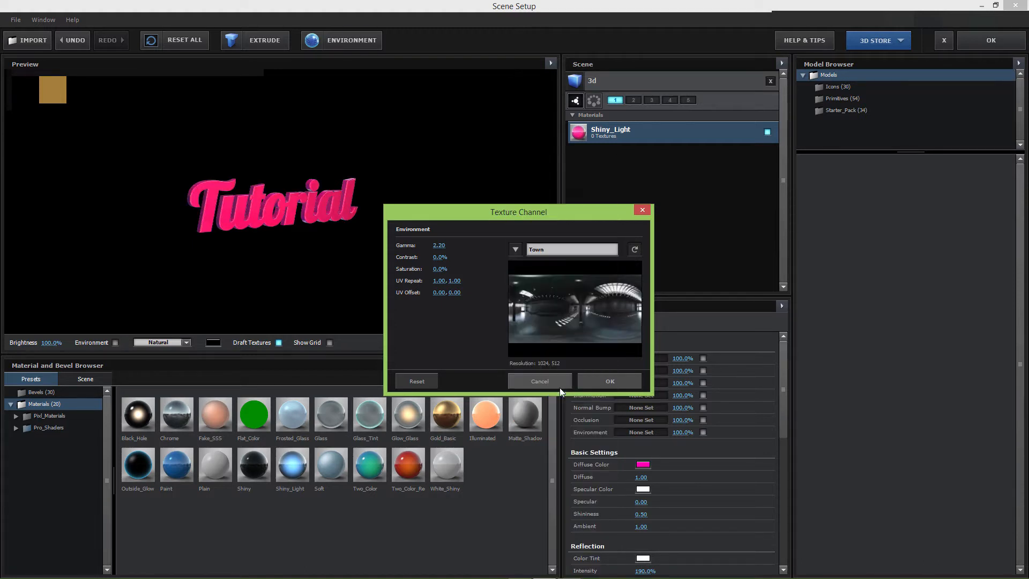
click(516, 249)
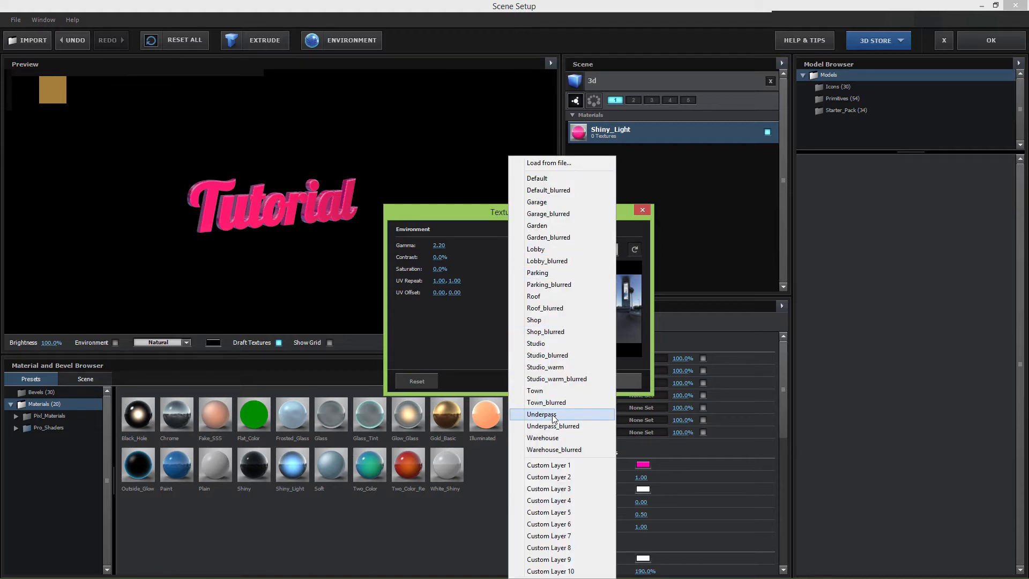
click(554, 437)
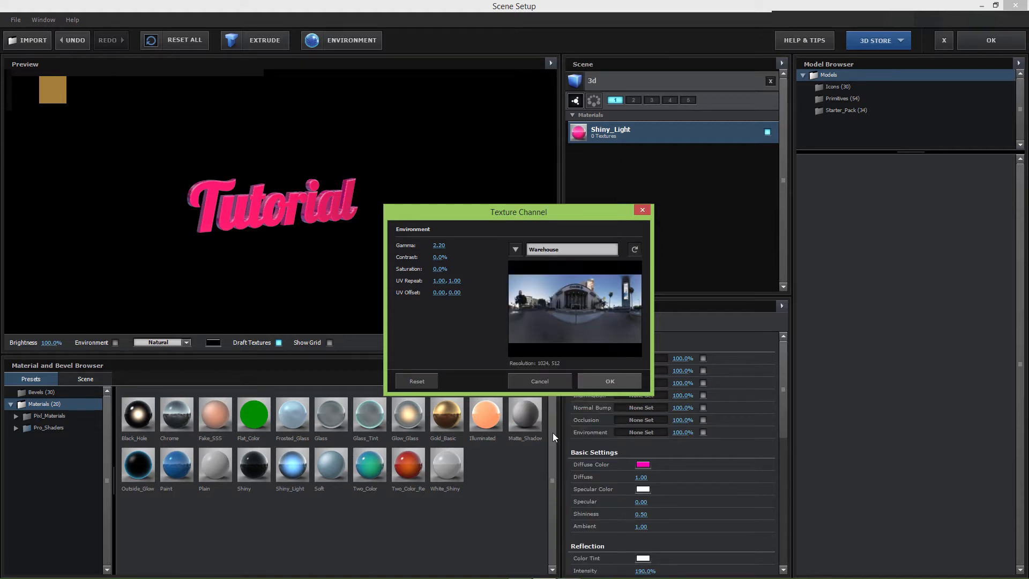
Try the Garage, Lobby and Lobby_blurred environment maps and return to the Default map
click(510, 248)
click(547, 204)
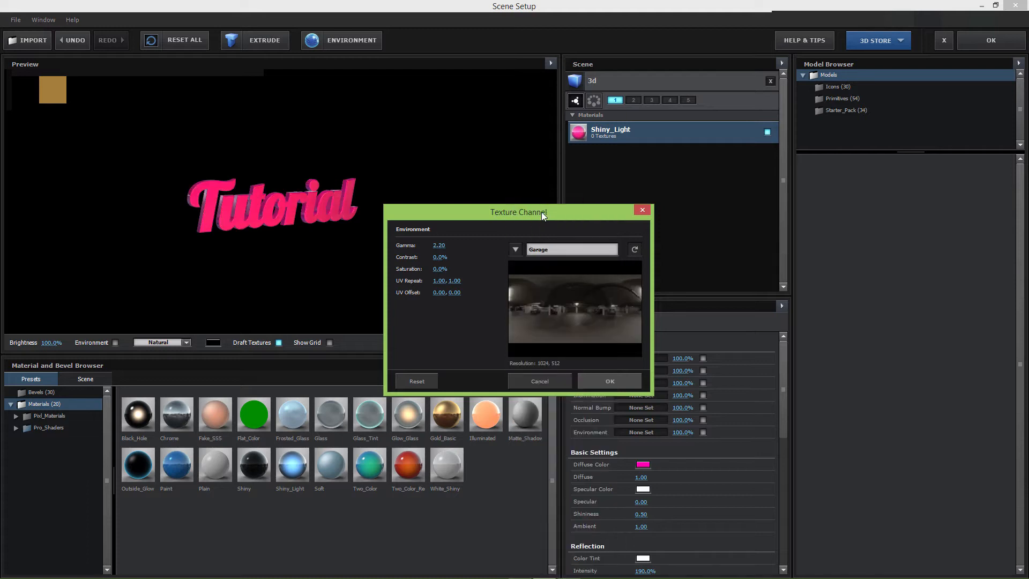
click(515, 249)
click(535, 261)
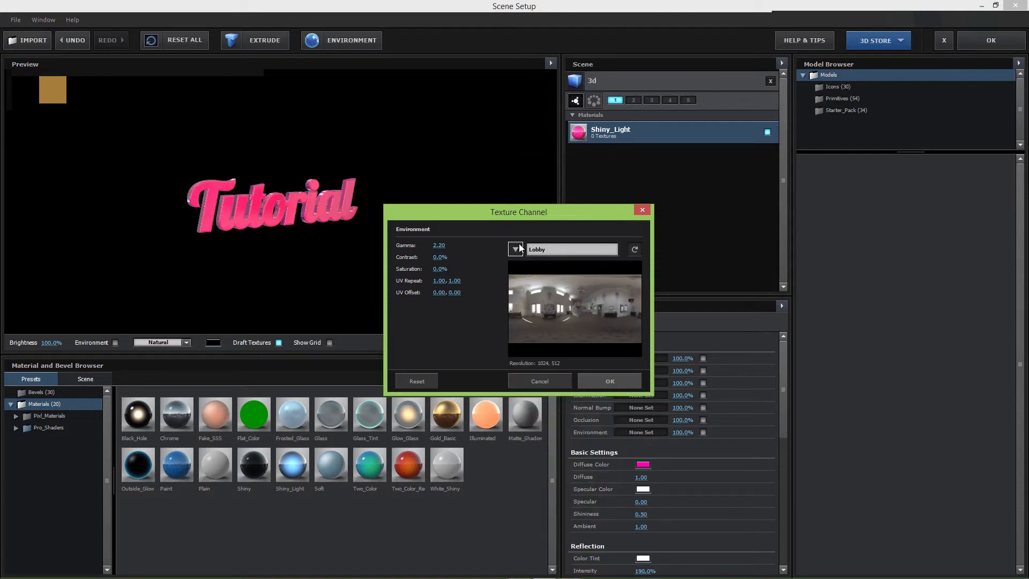
click(518, 248)
click(548, 262)
click(516, 250)
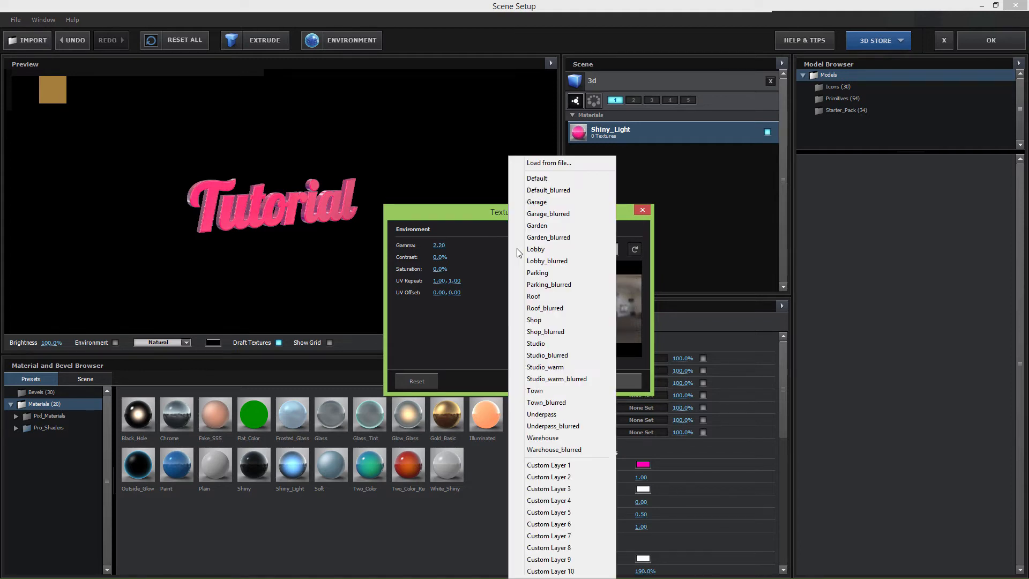
click(533, 179)
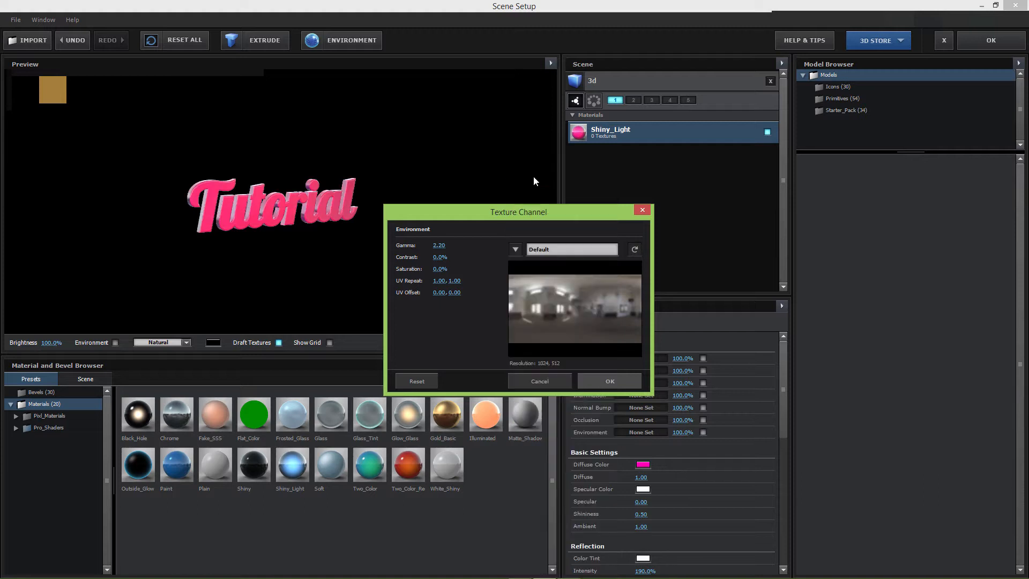
Try the Garden, Roof, Parking and Studio_warm maps as the scene's environment texture
click(516, 249)
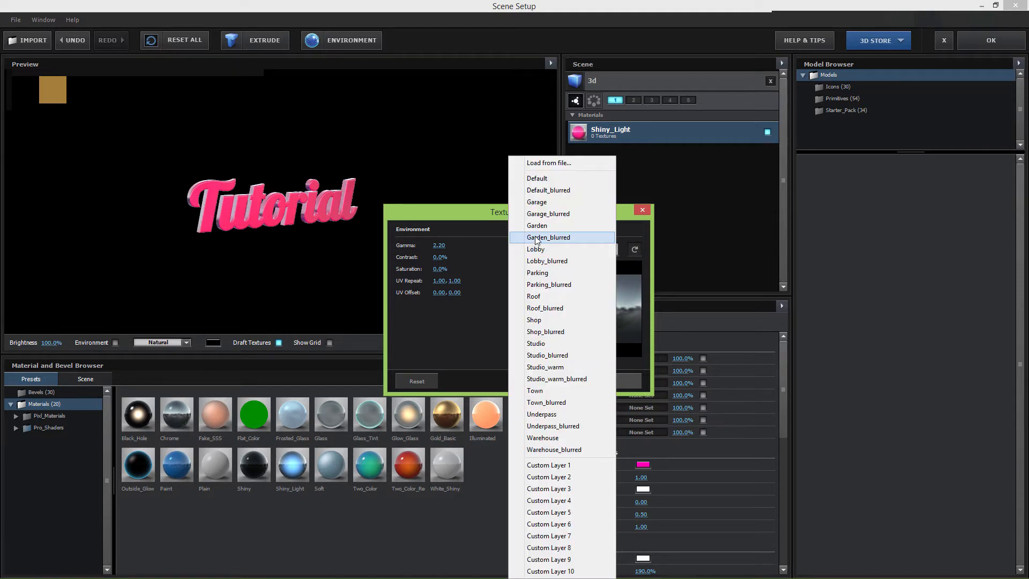
click(536, 237)
click(518, 249)
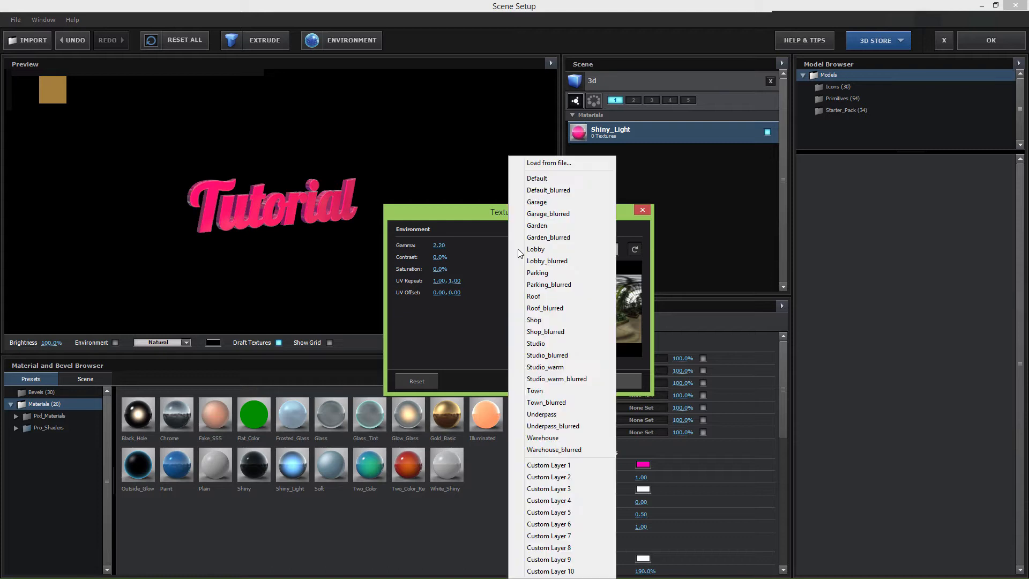
click(536, 294)
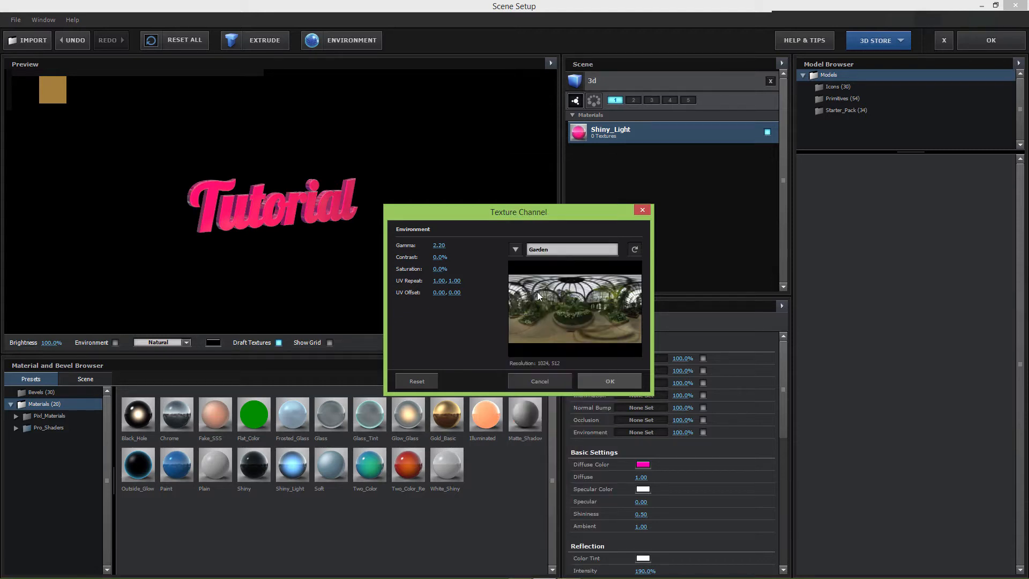
click(515, 249)
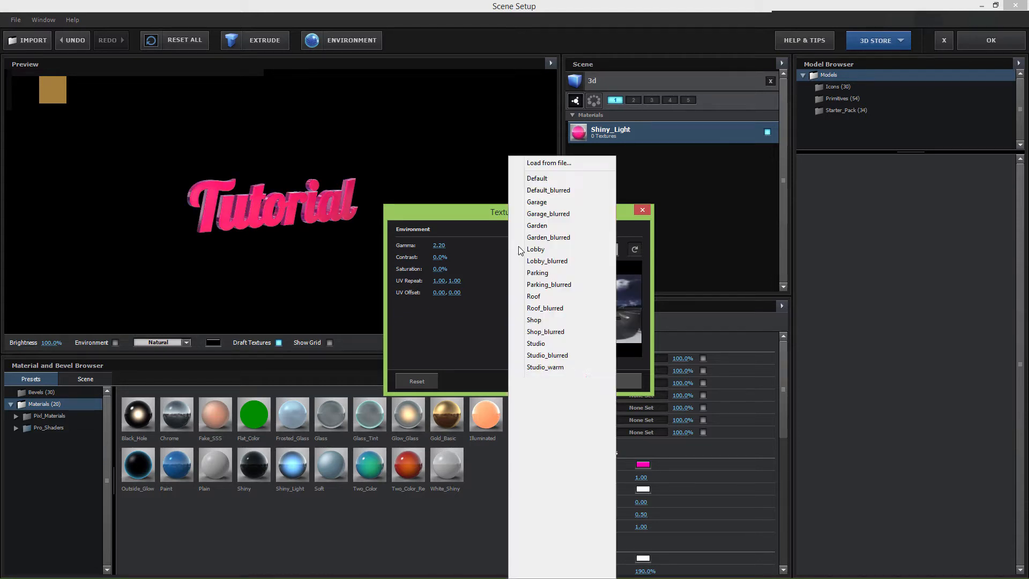
click(545, 274)
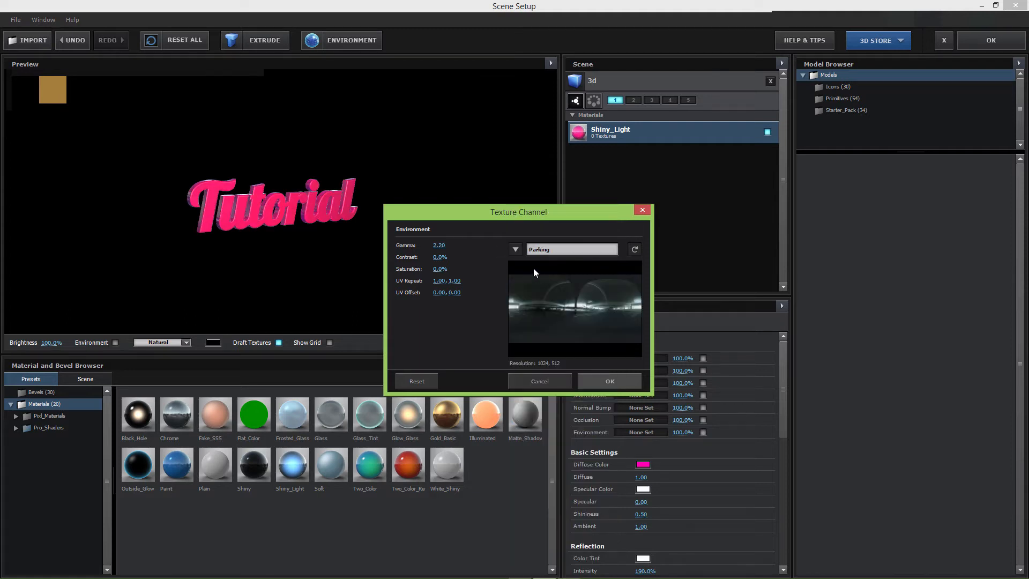
click(516, 249)
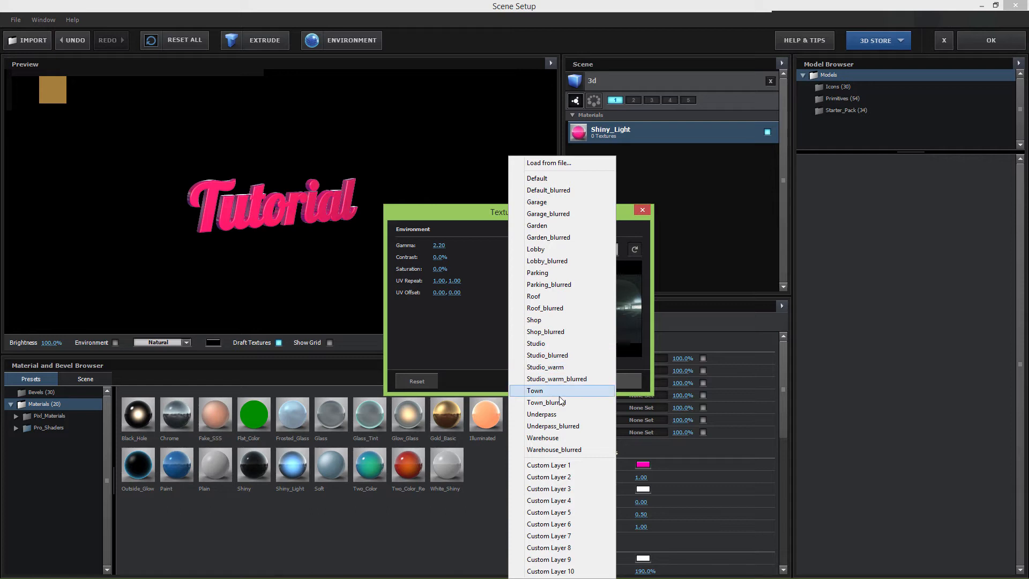
click(559, 367)
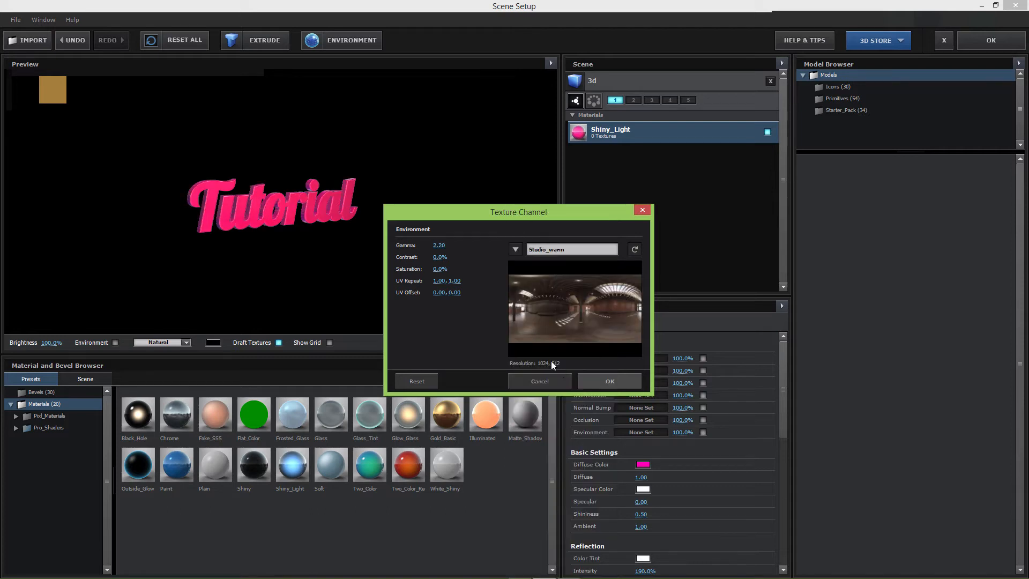
Compare the Studio_warm_blurred and Warehouse environment maps and set the environment texture to Warehouse_blurred
click(515, 249)
click(568, 378)
click(514, 249)
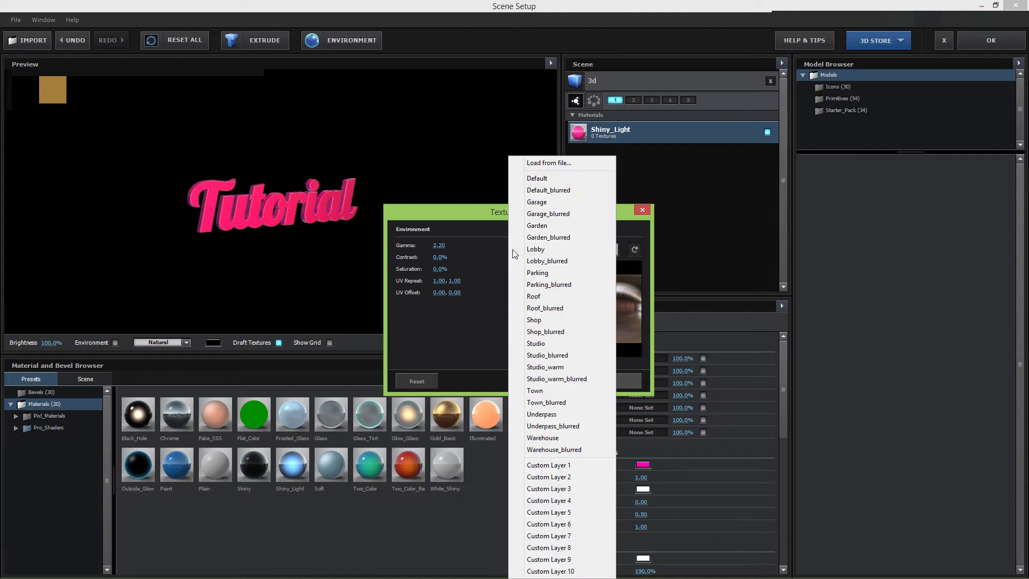
click(568, 437)
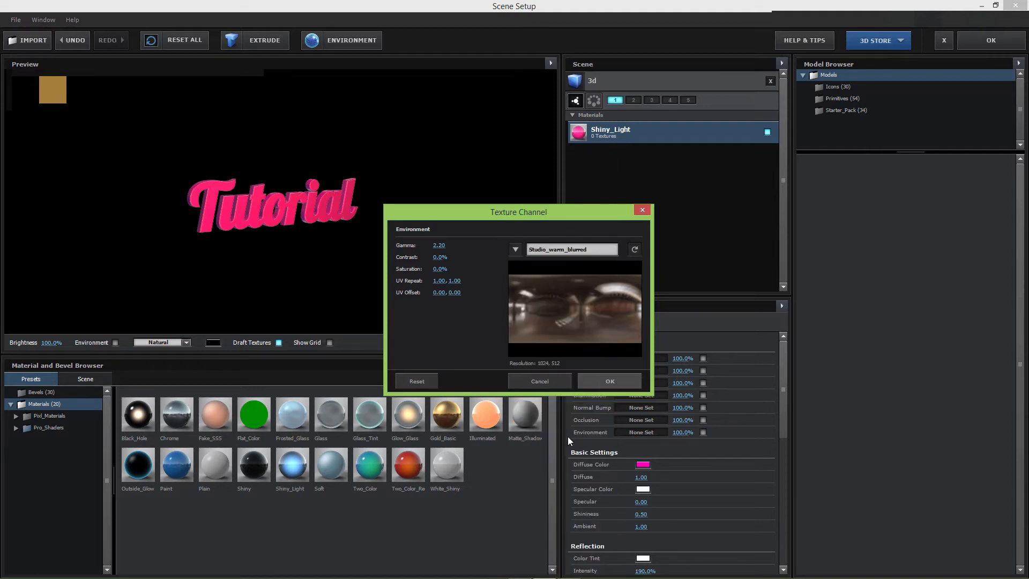
click(515, 249)
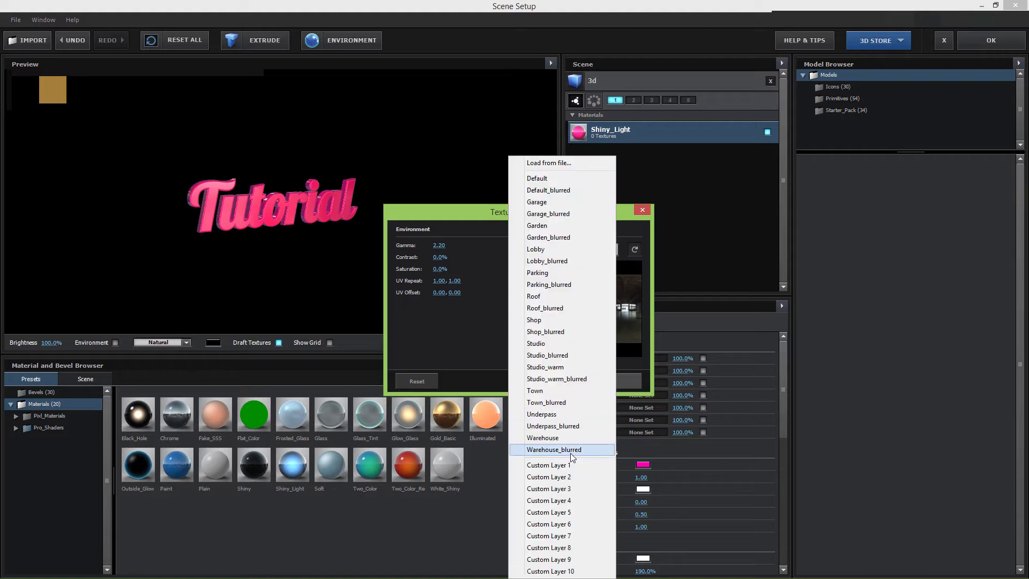
click(570, 452)
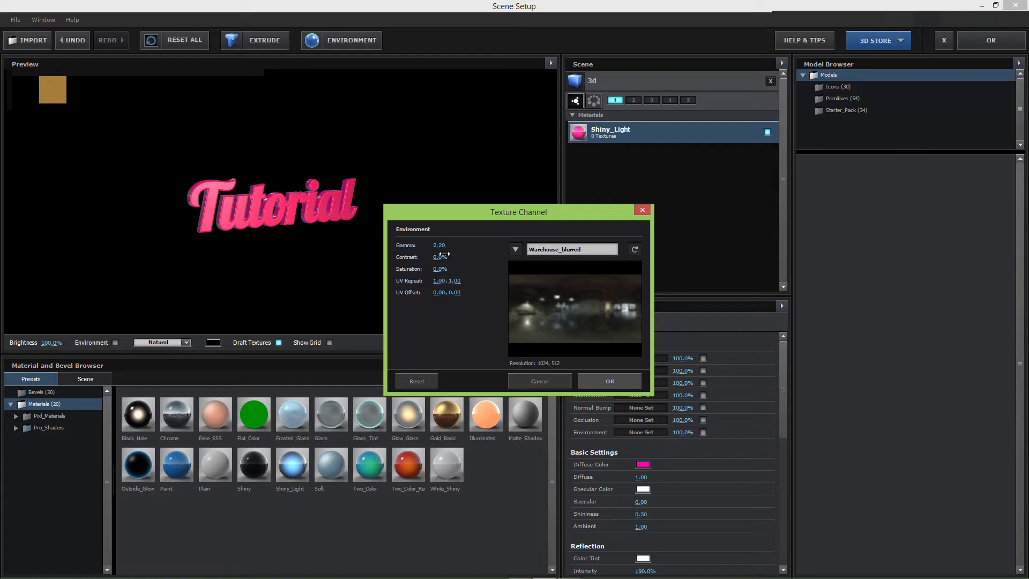
Browse for a custom environment image without choosing one, and accept Warehouse_blurred as the scene's environment texture
mouse_move(445, 245)
mouse_down()
mouse_move(470, 246)
mouse_move(429, 251)
mouse_move(439, 245)
mouse_up()
click(423, 384)
click(581, 255)
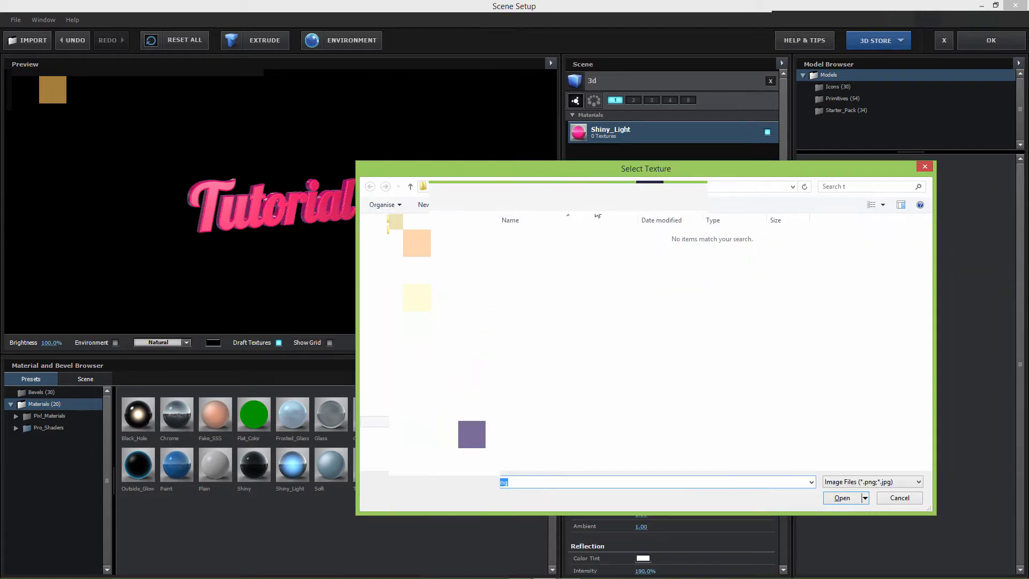
click(898, 502)
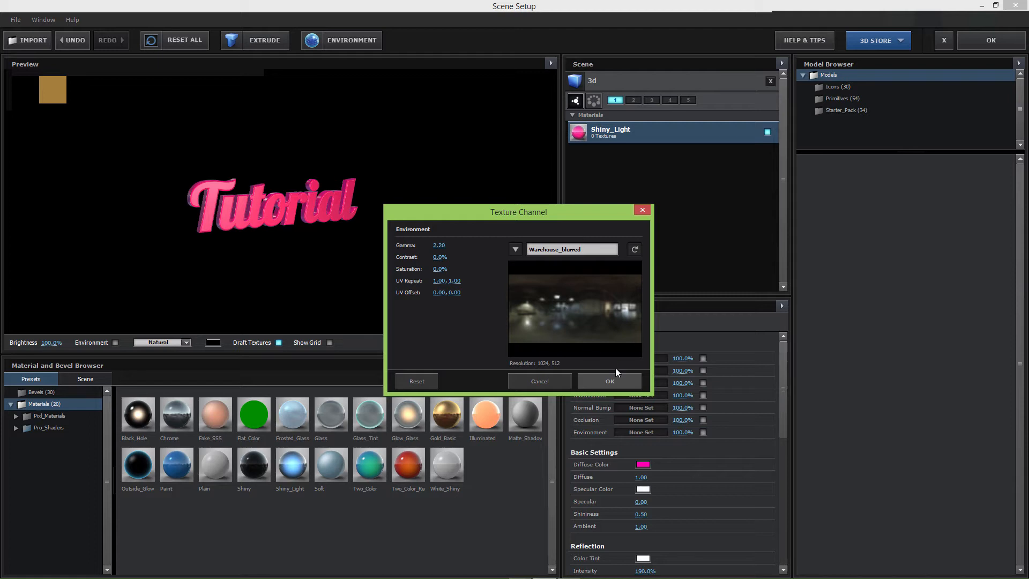
click(611, 381)
Try the Aqua and 100 Ambient lighting presets on the previewed text from different angles
drag(352, 219, 190, 337)
click(188, 340)
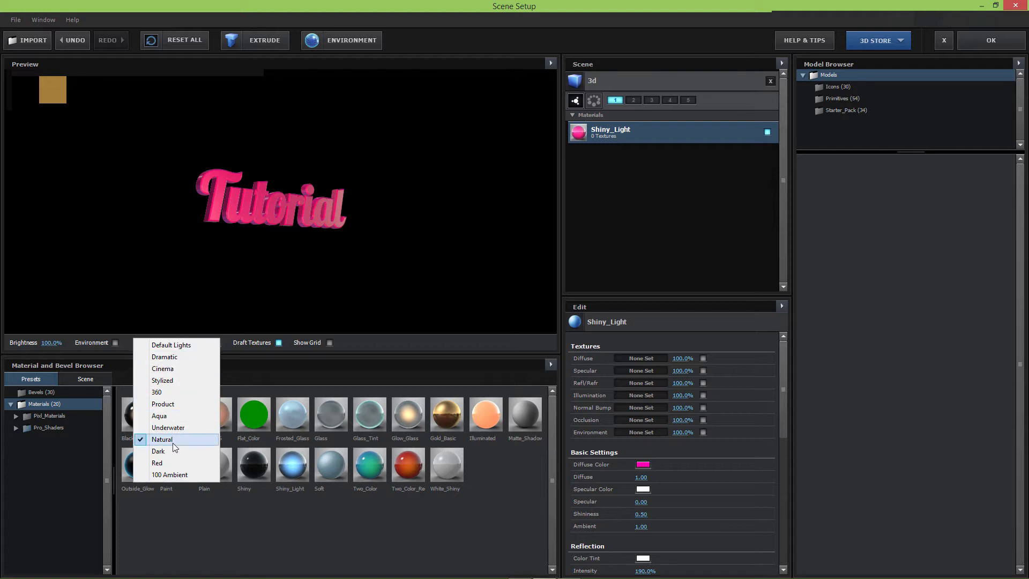
click(172, 416)
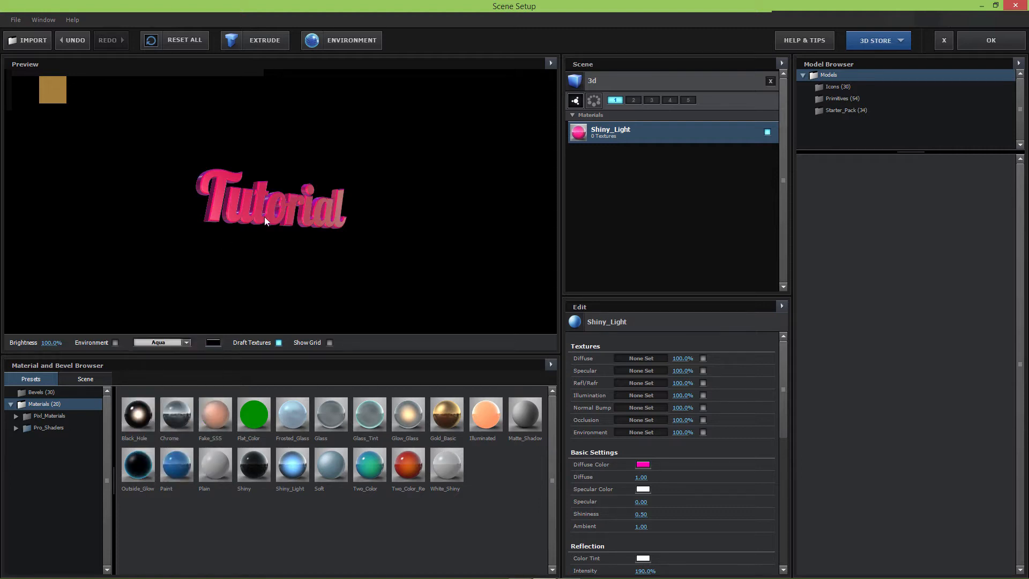
mouse_move(264, 220)
mouse_down()
mouse_move(265, 232)
mouse_move(246, 225)
mouse_move(258, 232)
mouse_up()
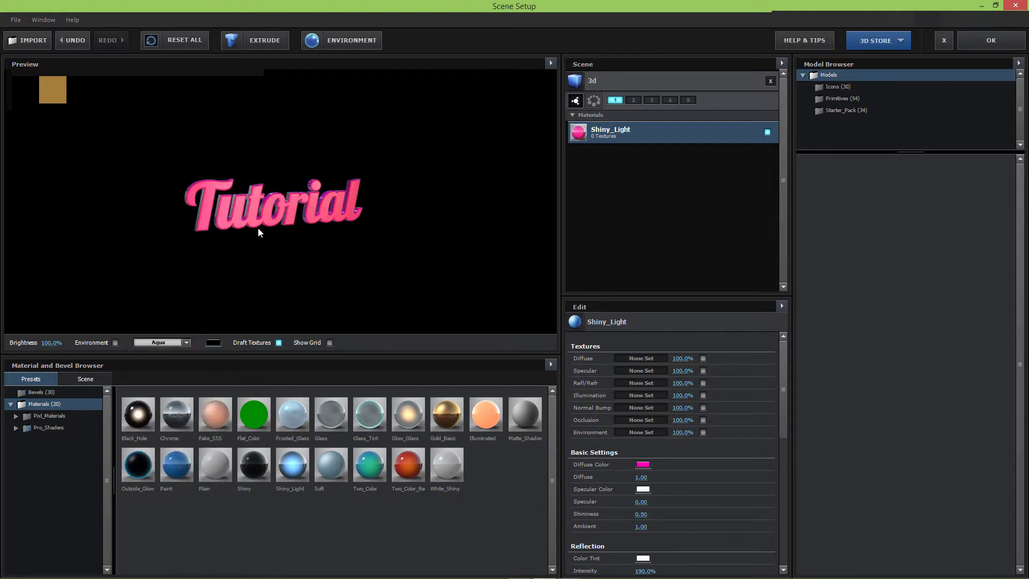
click(175, 341)
click(177, 474)
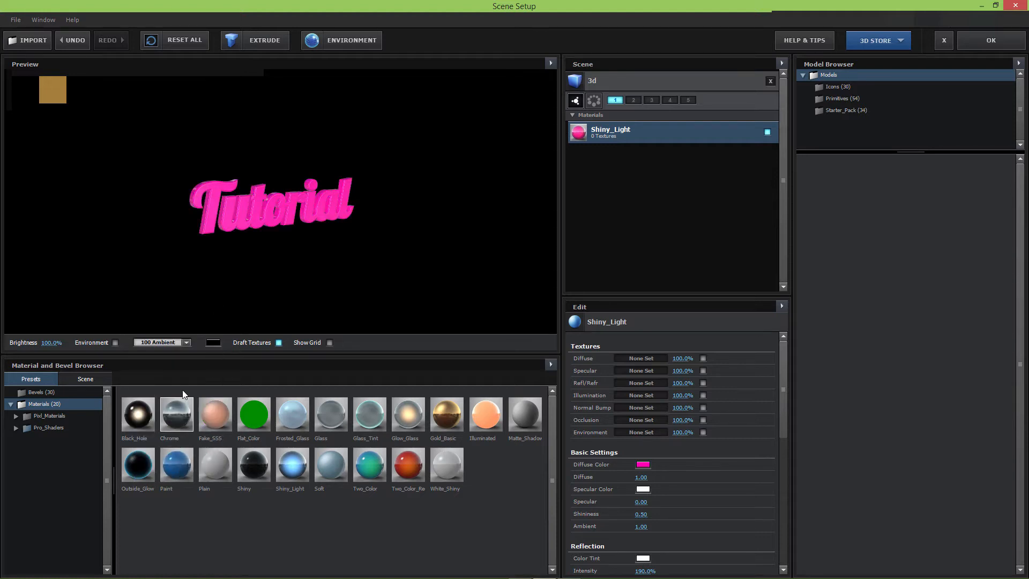
Compare the Default Lights, Cinema, Dramatic and Stylized lighting presets on the previewed text
click(163, 343)
click(163, 344)
click(166, 343)
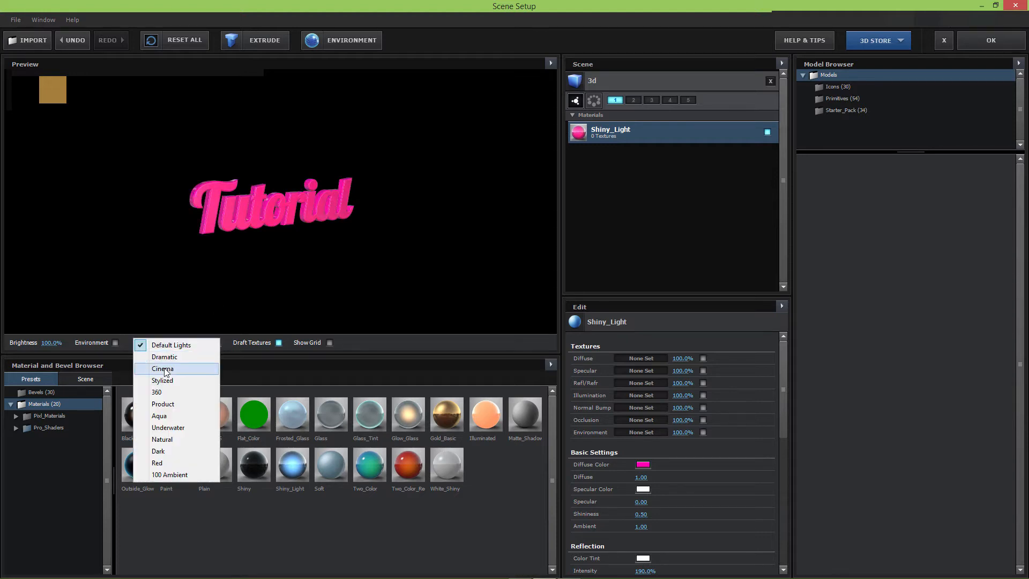
click(163, 369)
mouse_move(256, 237)
mouse_down()
mouse_move(248, 225)
mouse_move(183, 232)
mouse_move(278, 220)
mouse_move(248, 231)
mouse_up()
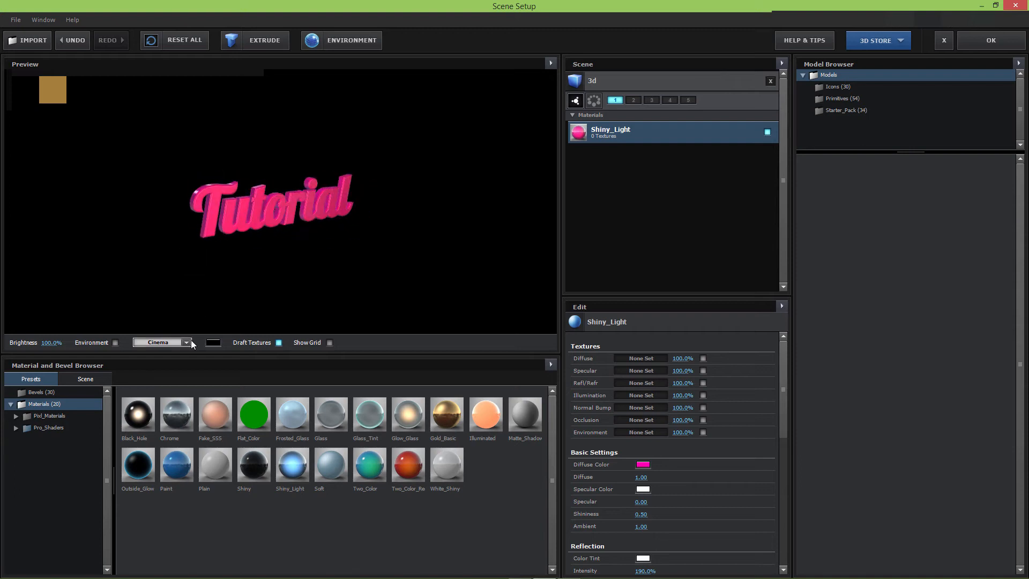
click(191, 343)
click(173, 355)
click(174, 341)
click(183, 379)
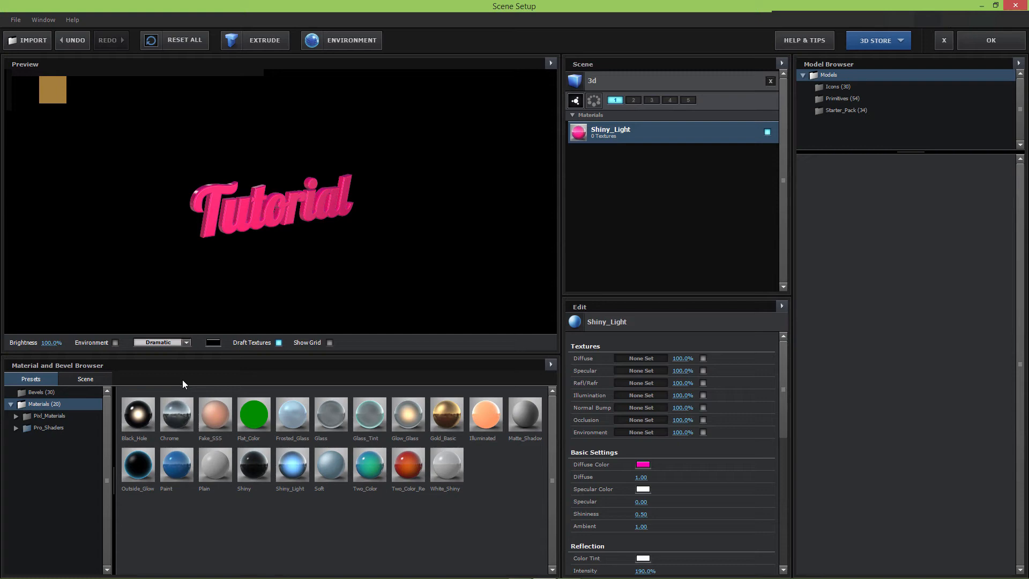
Set the preview lighting preset to 360 and apply the scene to the composition
click(176, 343)
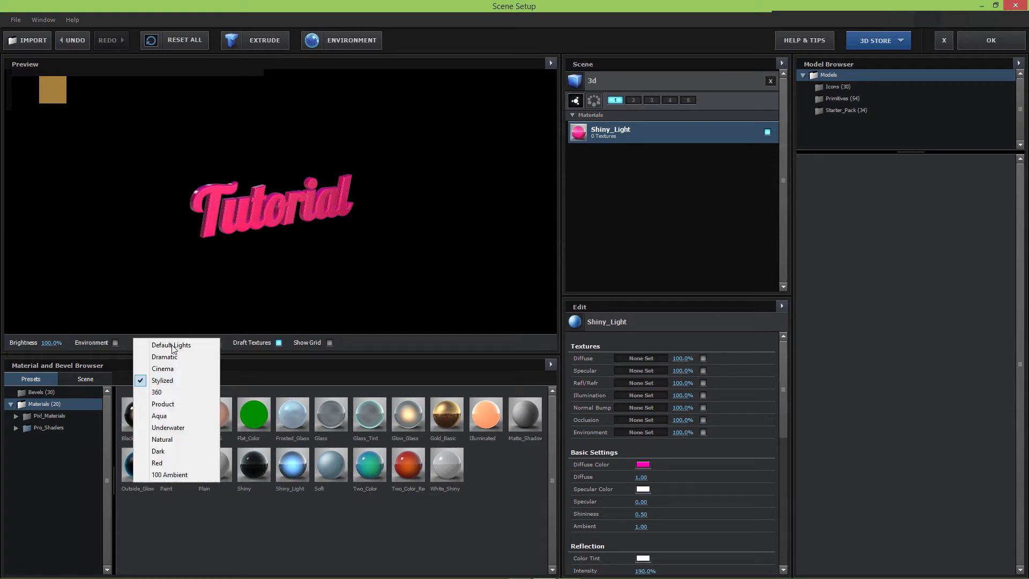
click(173, 392)
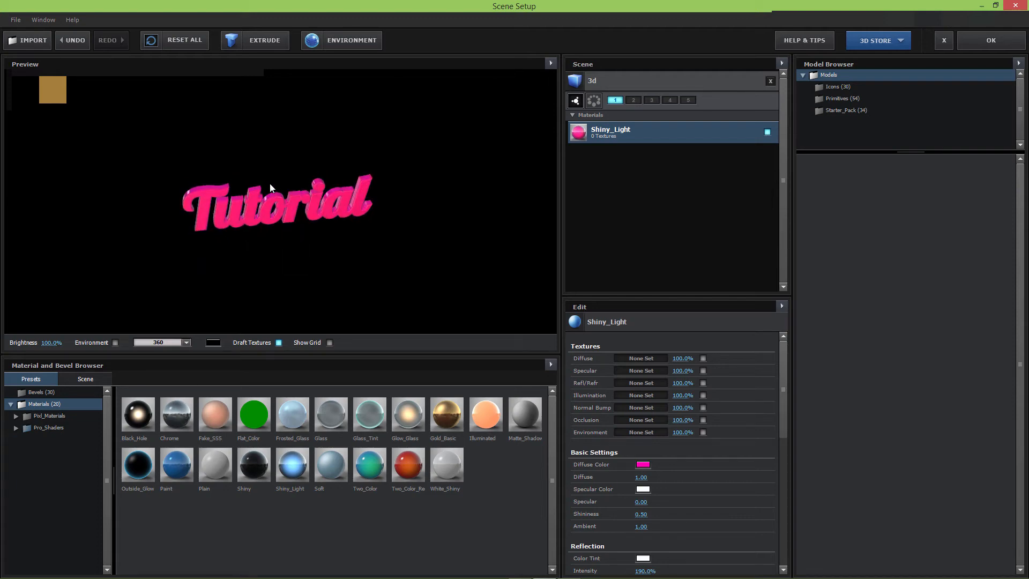
click(989, 47)
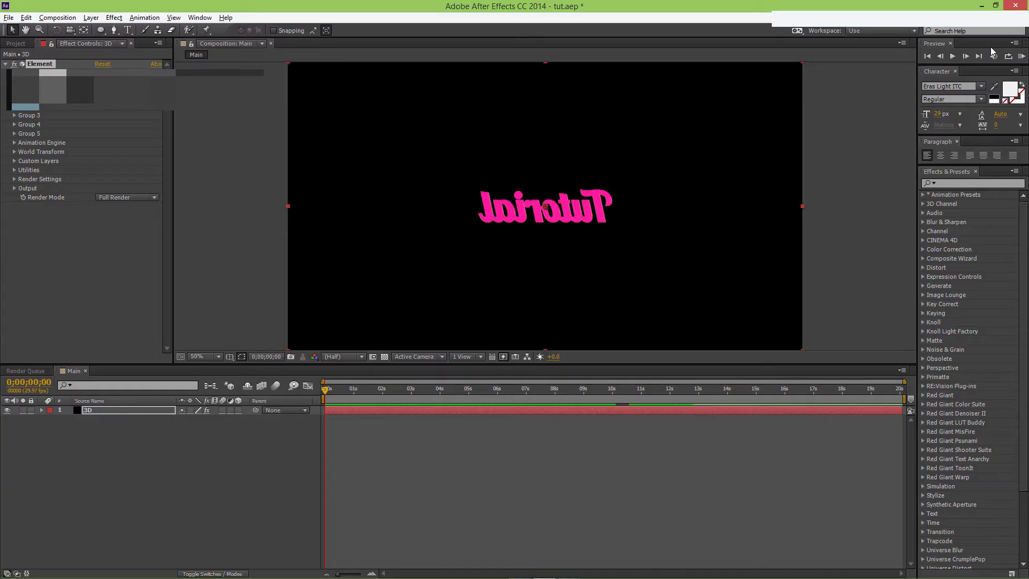
Reopen the scene setup, look through the Icons, Primitives and Starter_Pack model collections, and return to the composition
click(80, 86)
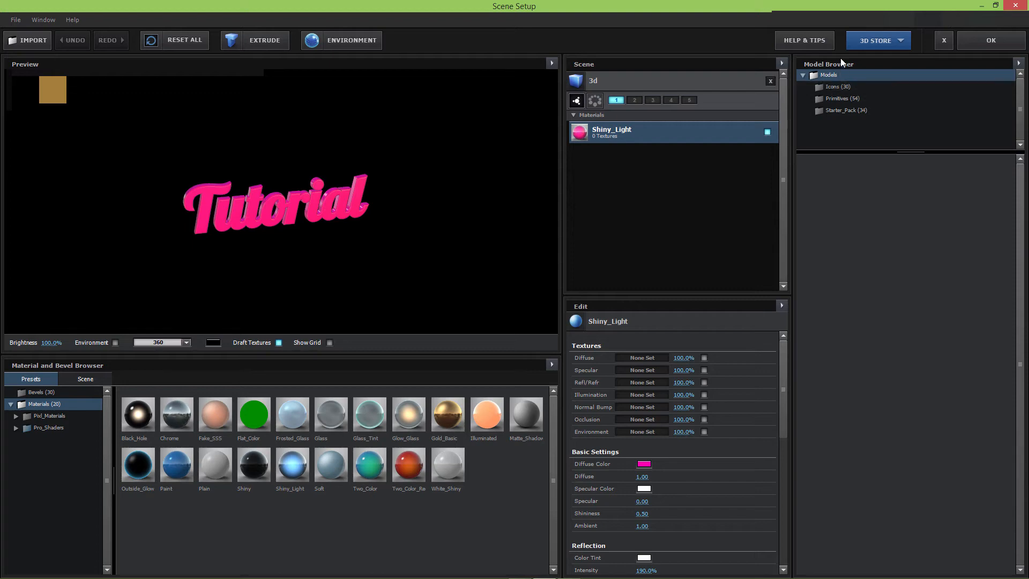
click(847, 85)
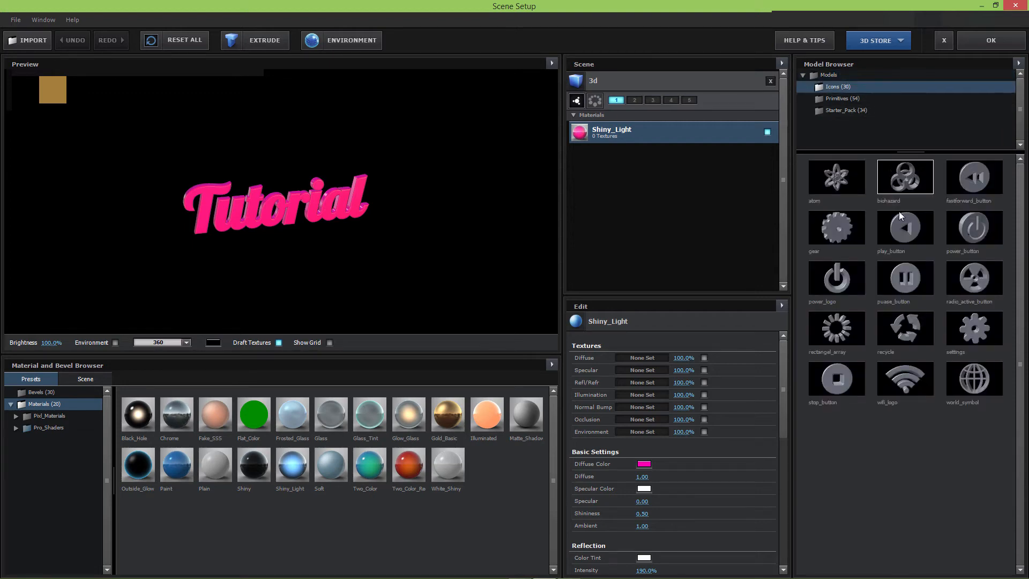
click(859, 98)
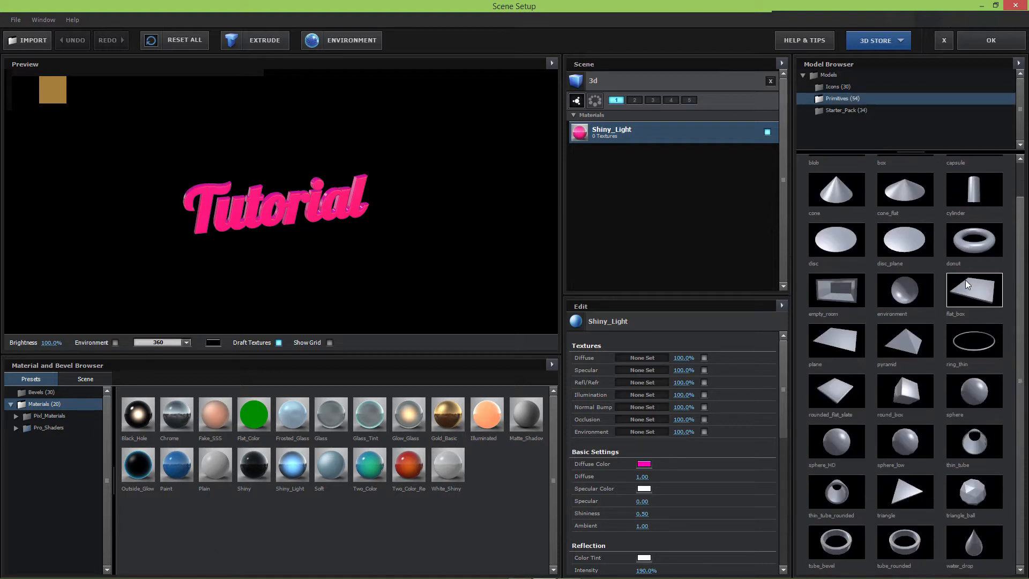
click(850, 110)
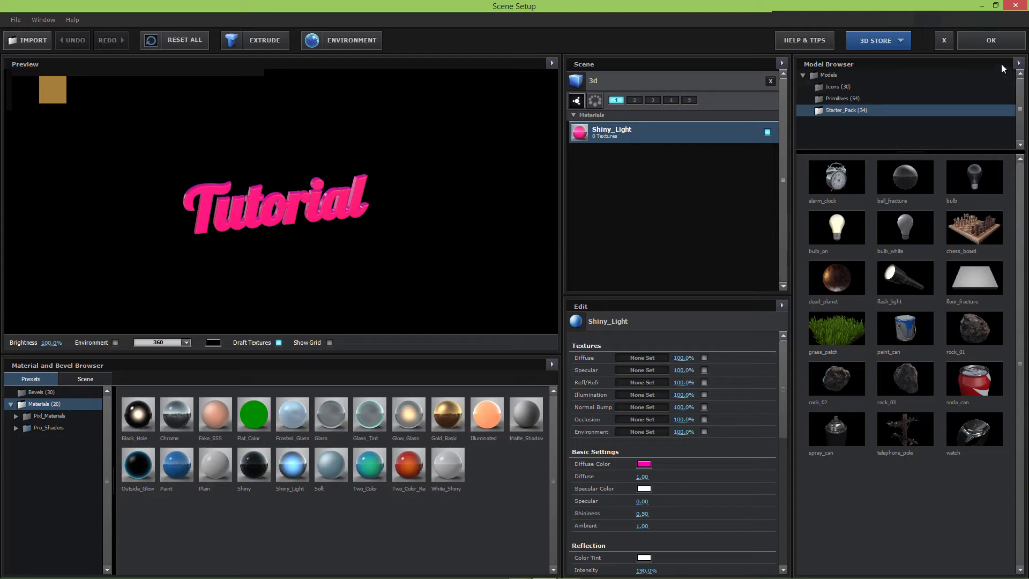
click(991, 43)
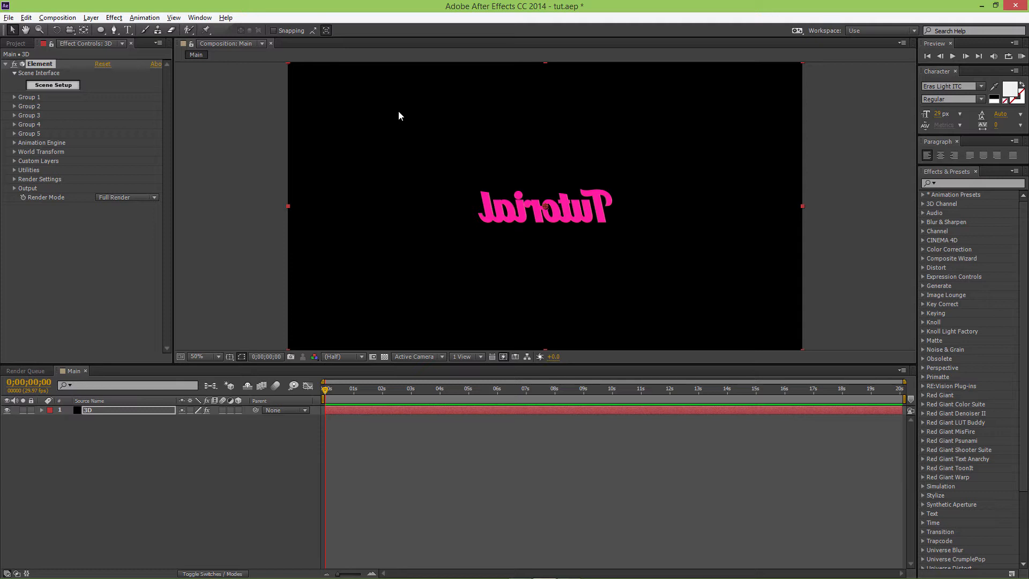
Try to turn the mirrored text around with a World Transform Y rotation of 180°, and undo it
click(13, 151)
click(23, 207)
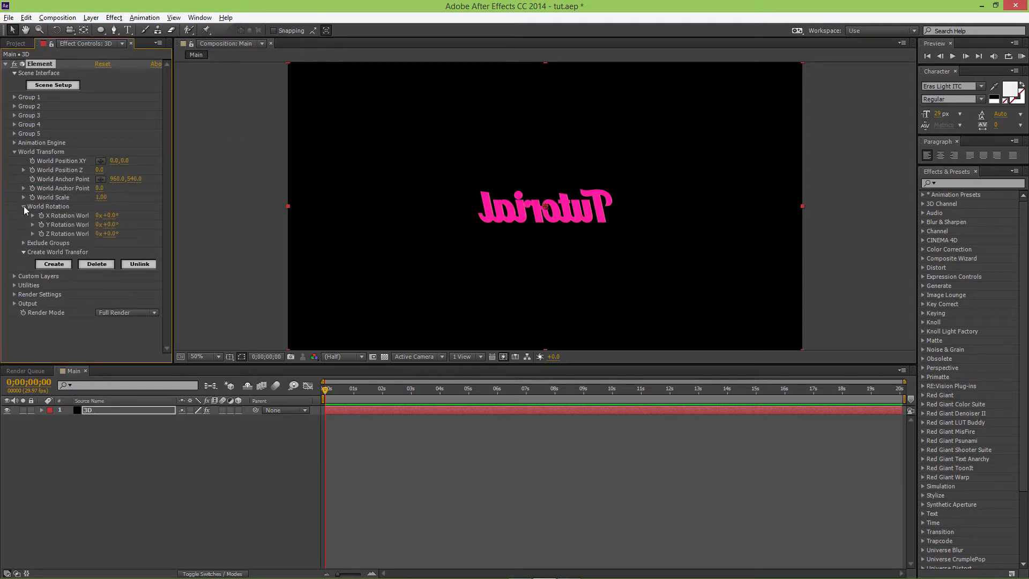
click(113, 225)
text(180)
key(Return)
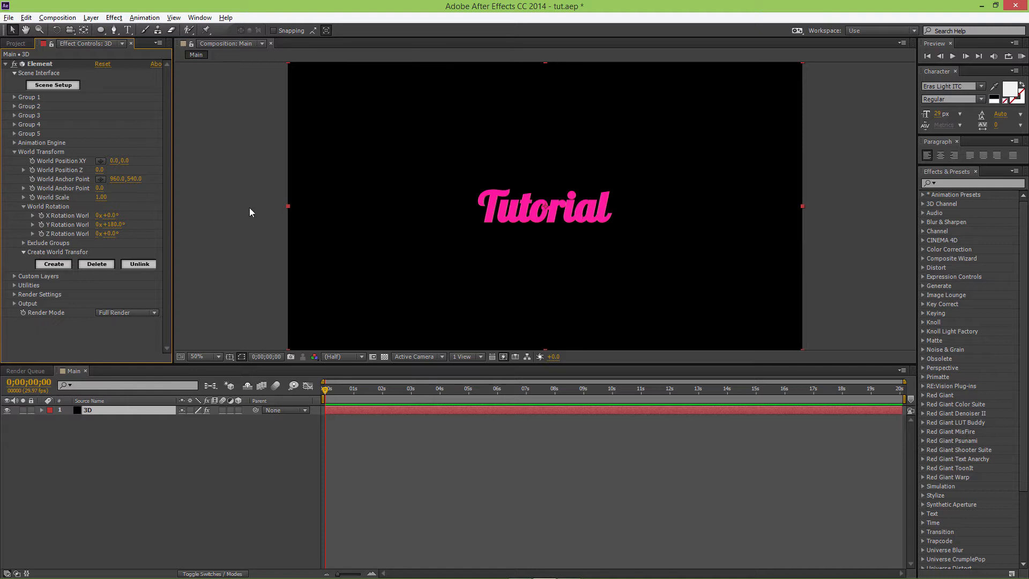
key(ctrl+z)
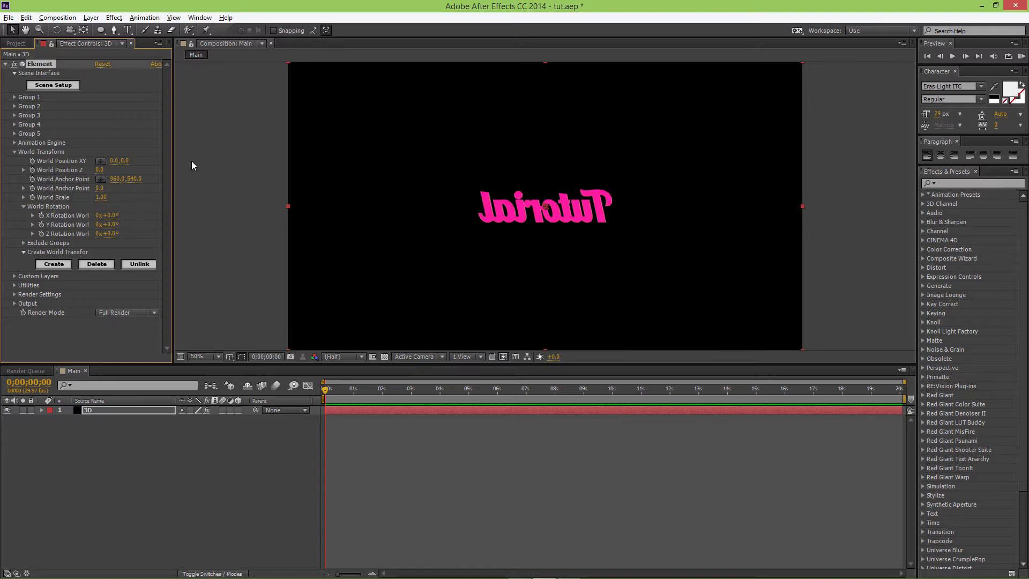
Set the Y rotation in Group 1's Particle Look to 180° to turn the mirrored text around
click(16, 152)
click(15, 97)
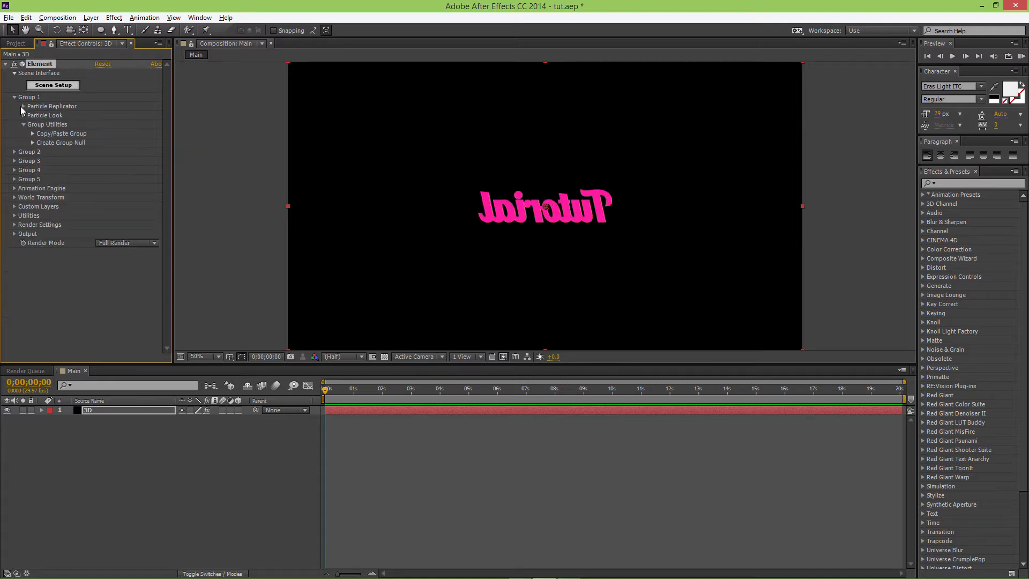
click(24, 115)
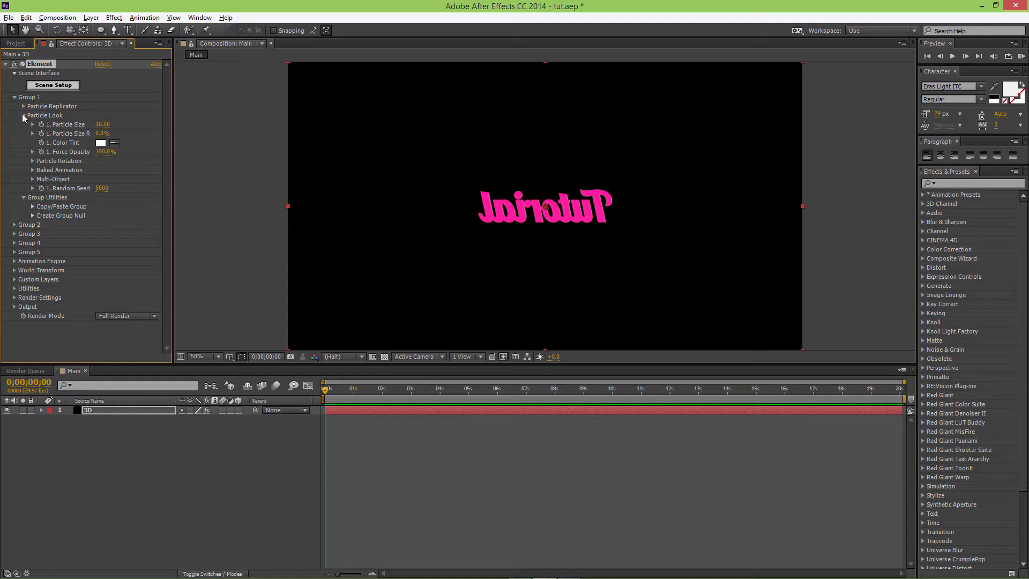
click(33, 161)
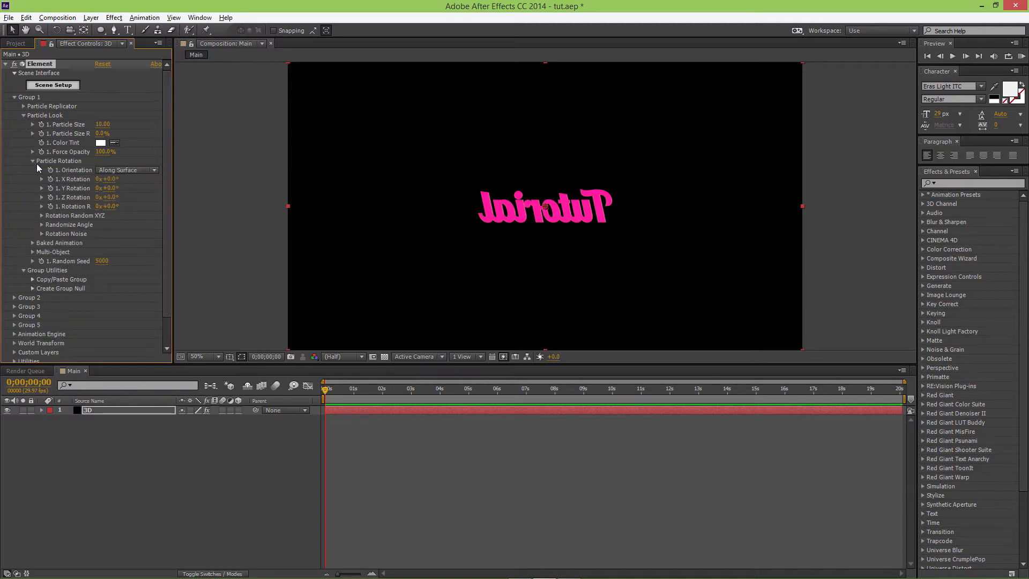
click(110, 188)
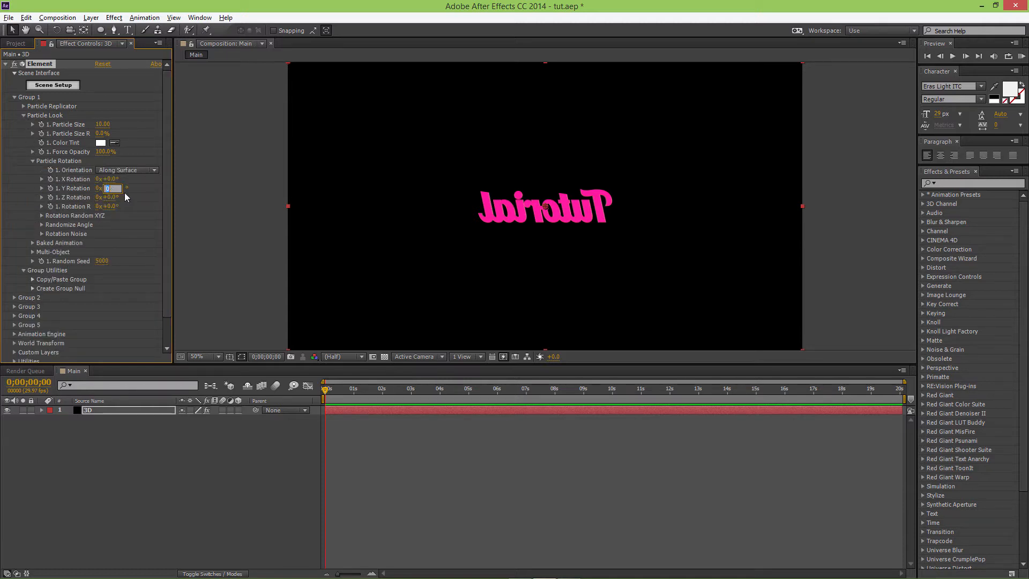
text(180)
click(153, 188)
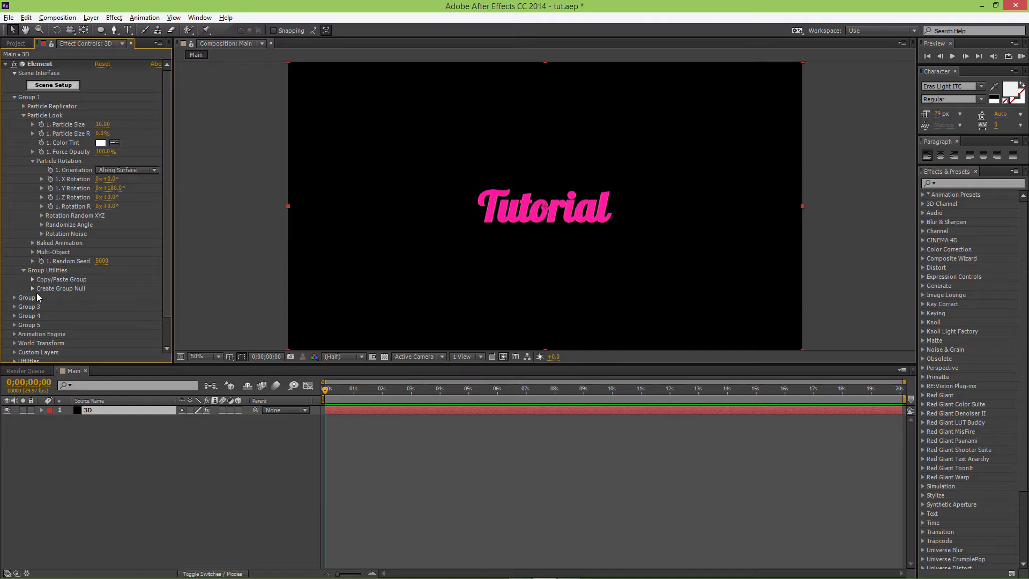
Add the bulb_on model from the Starter_Pack to the scene, assign it to group 2 and apply the scene
click(73, 86)
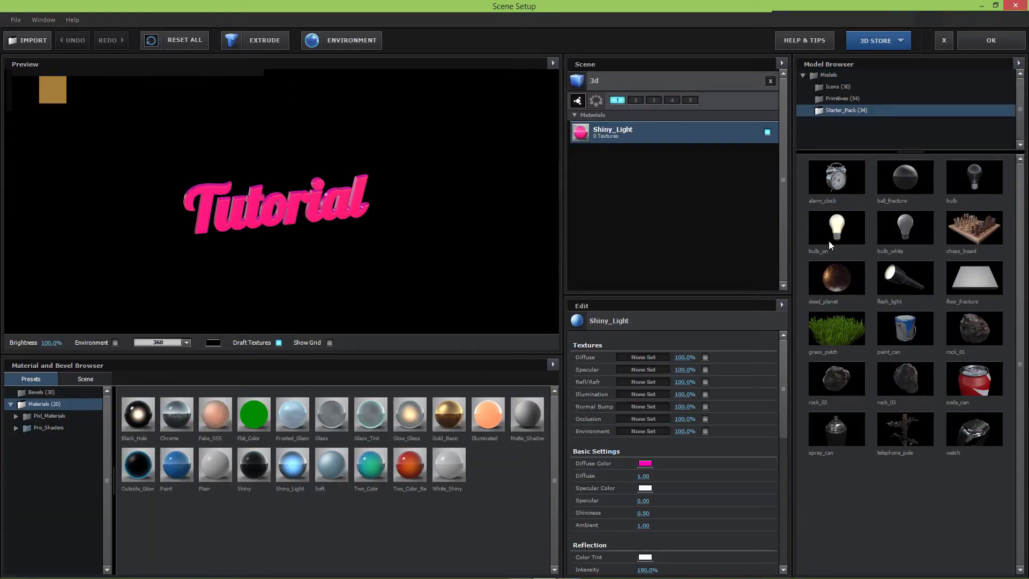
click(828, 229)
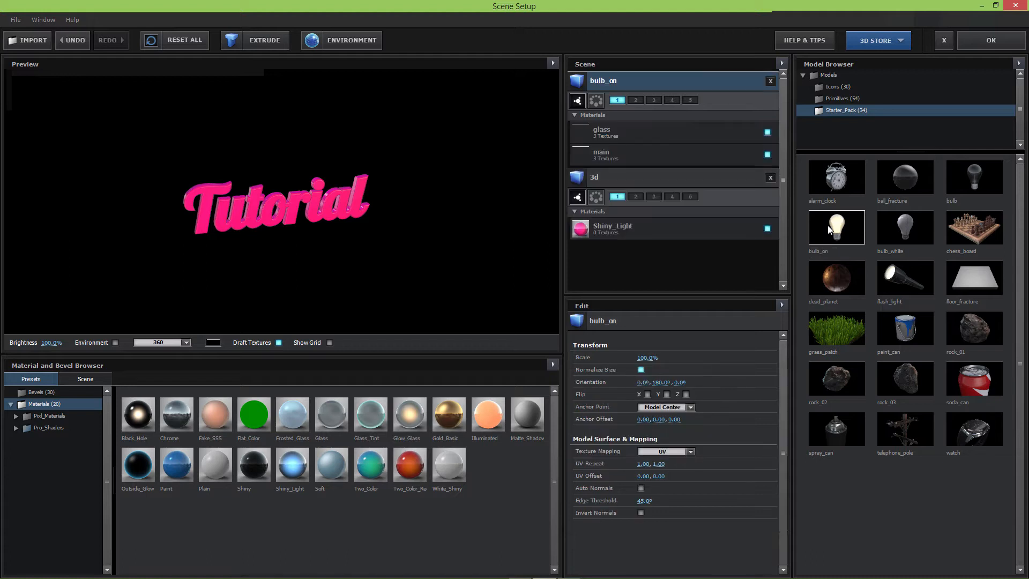
click(636, 101)
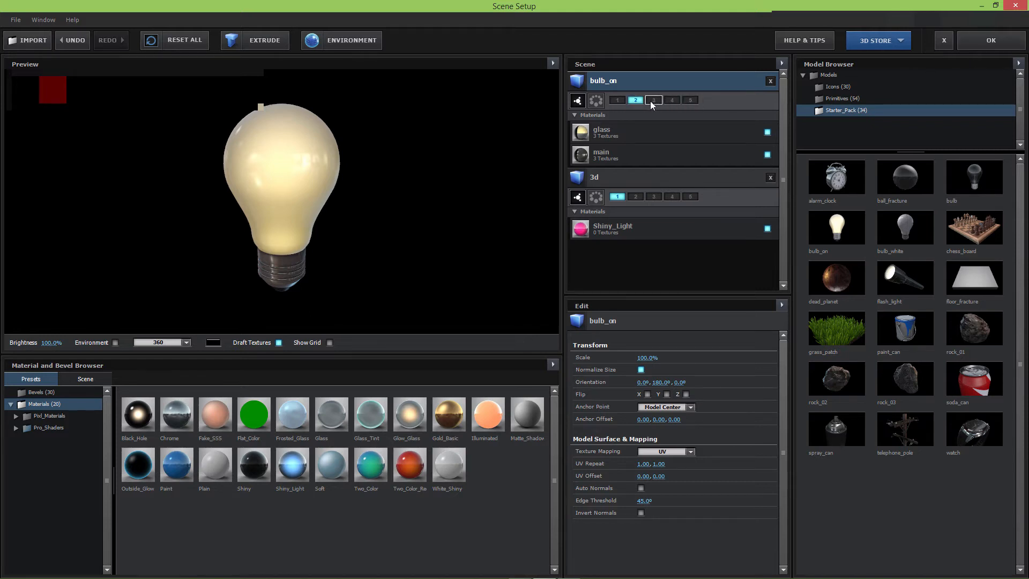
click(979, 46)
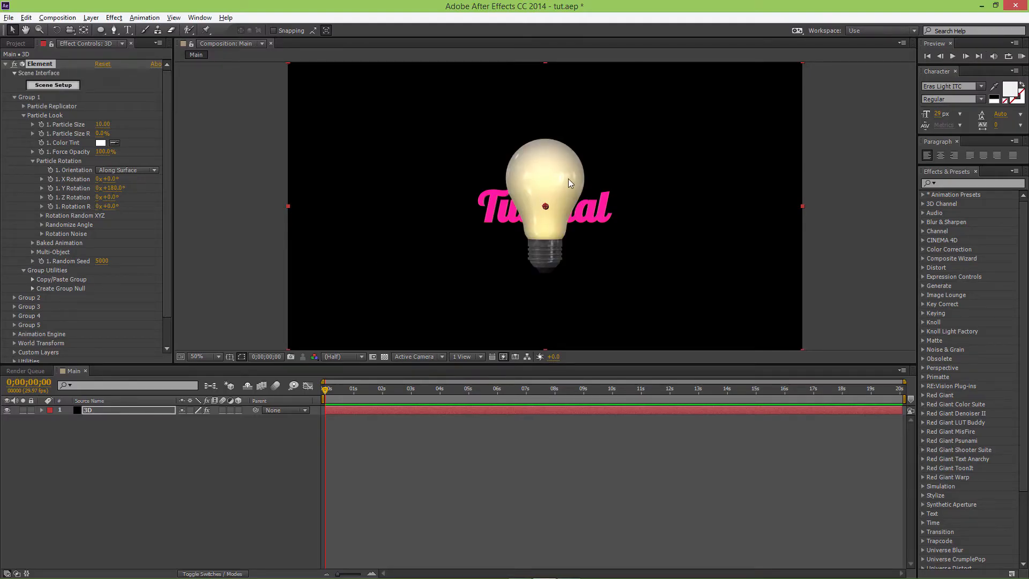
Rotate the light bulb to an X rotation of about 145° in Group 2's Particle Look
click(15, 297)
scroll(21, 294, down, 1)
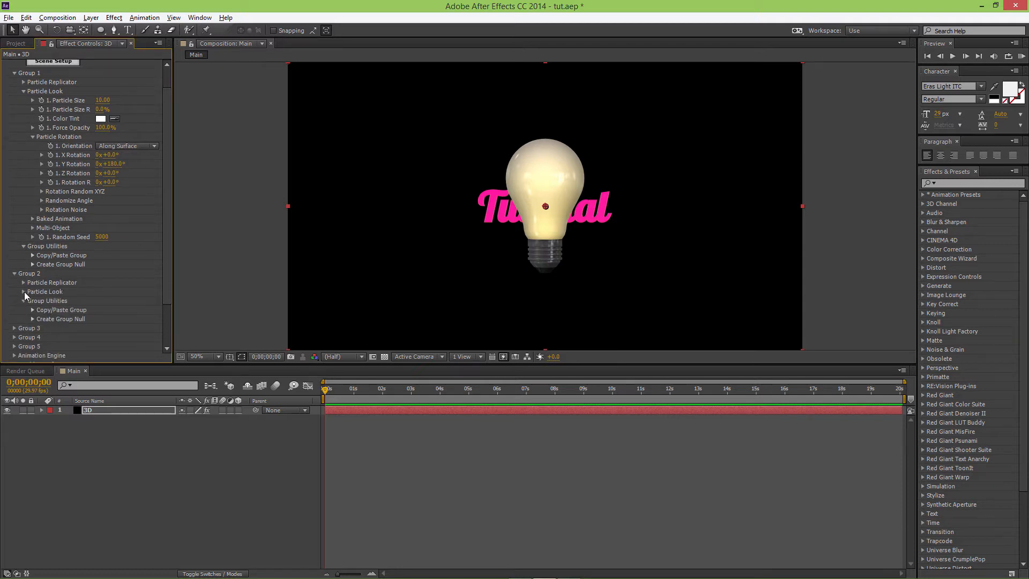
click(24, 292)
scroll(53, 299, down, 1)
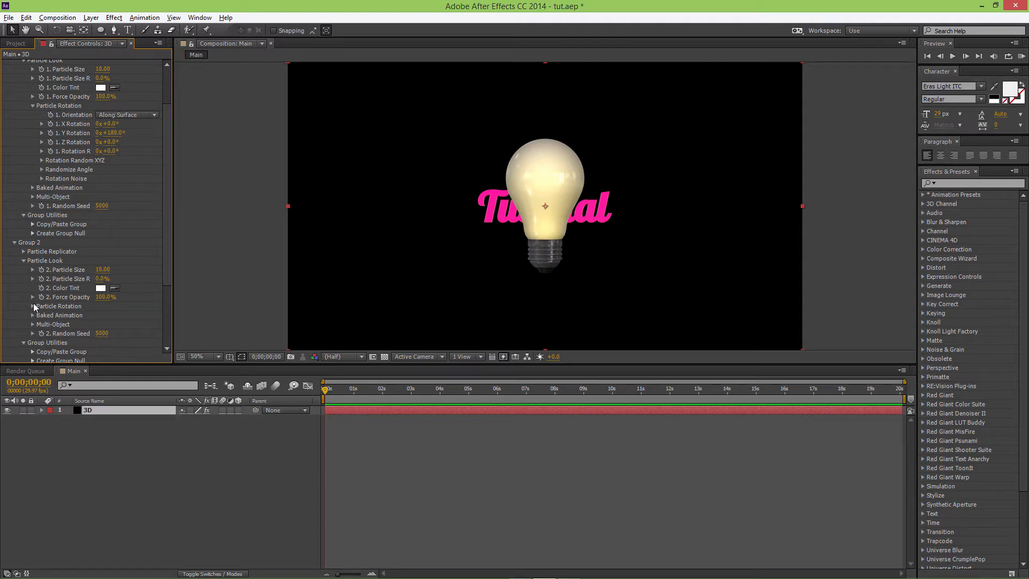
click(33, 306)
scroll(32, 306, down, 2)
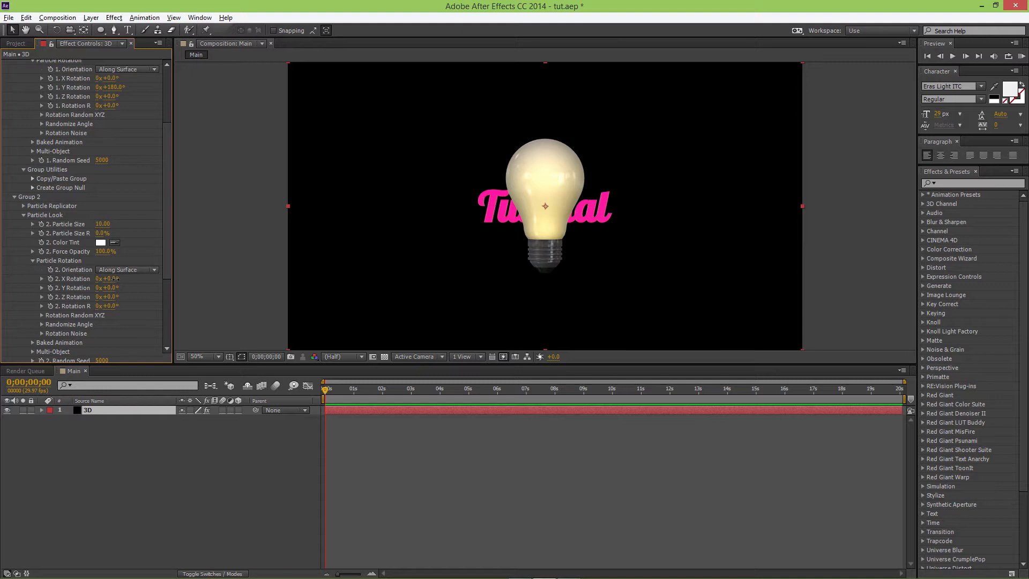
drag(115, 280, 182, 284)
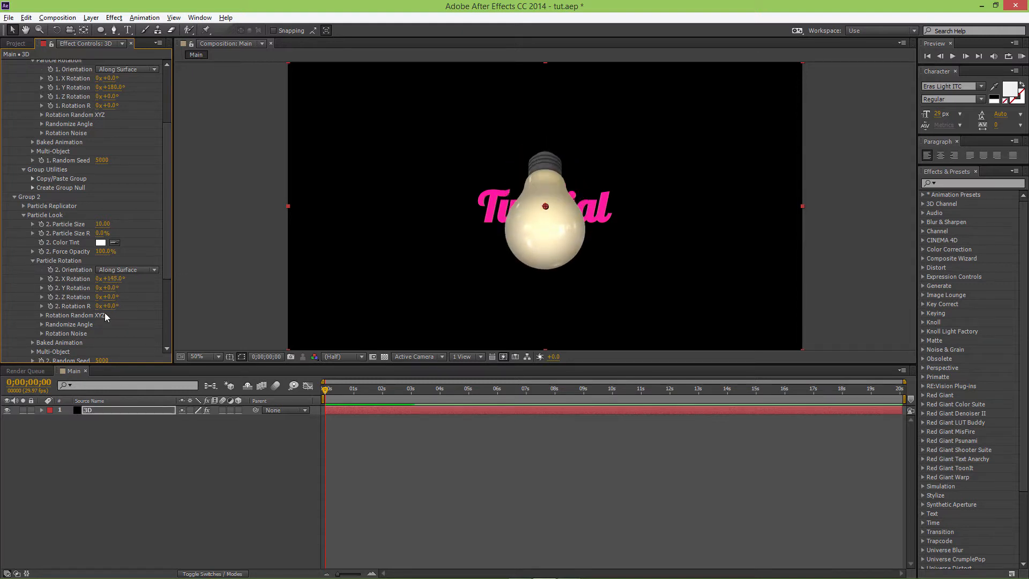
Try rotating all groups together around Y with the World Transform rotation, and undo it
scroll(104, 317, down, 4)
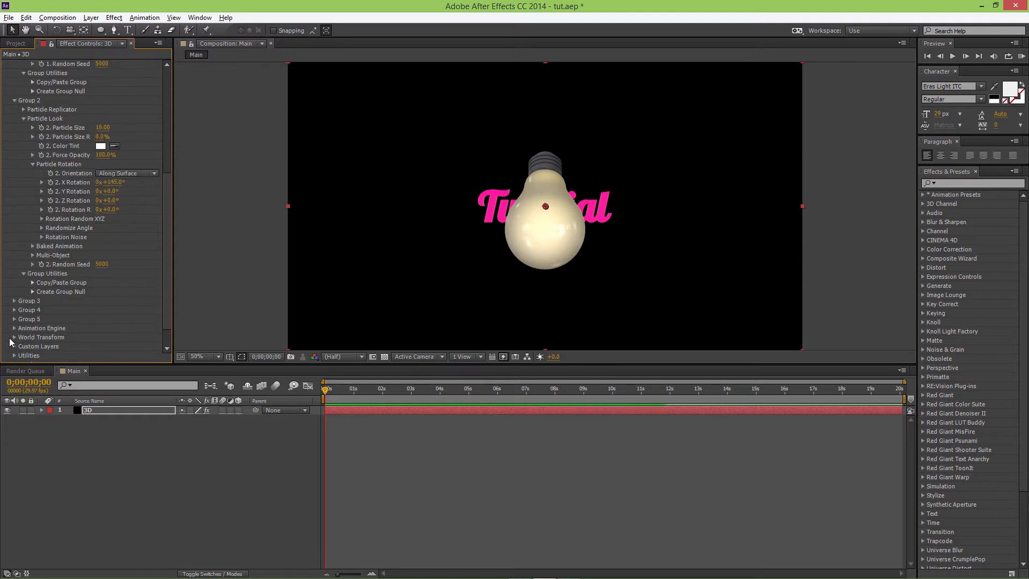
click(14, 337)
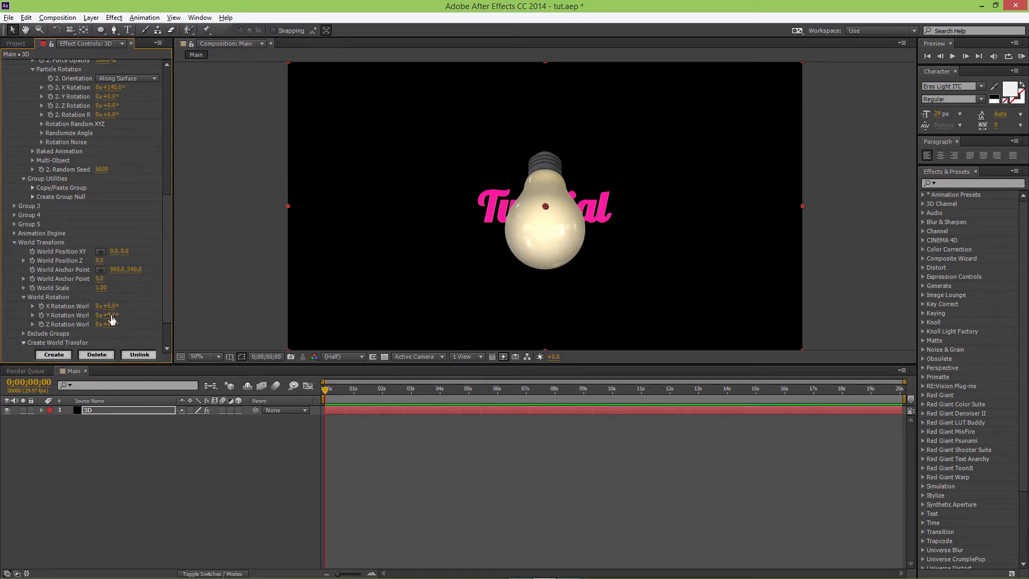
drag(110, 316, 197, 314)
key(ctrl+z)
Remove the bulb_on model from the Element scene and apply the scene
scroll(117, 259, up, 6)
scroll(81, 65, up, 6)
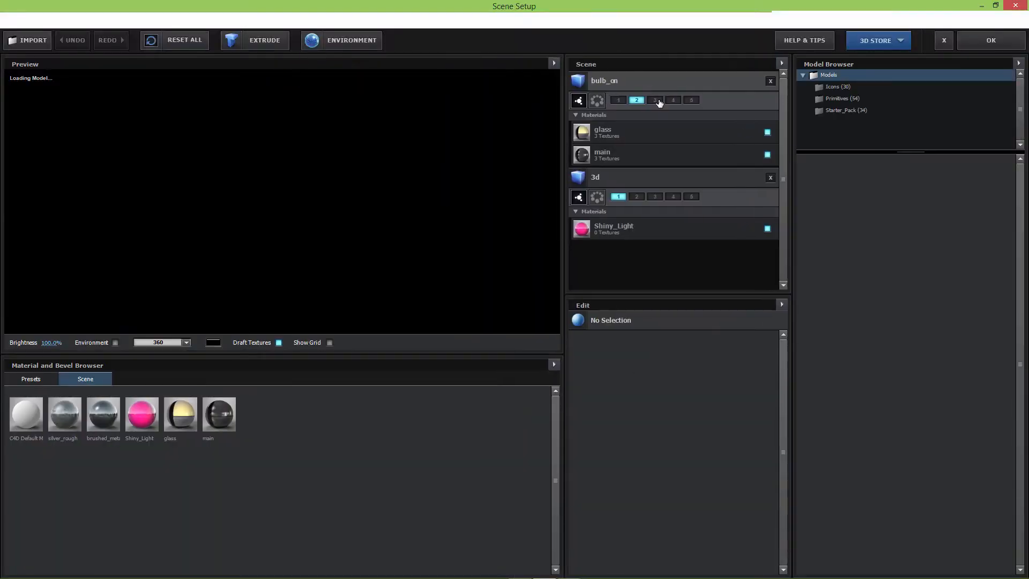
click(976, 38)
Set the Y rotation in Group 1's Particle Look to 0°
click(114, 185)
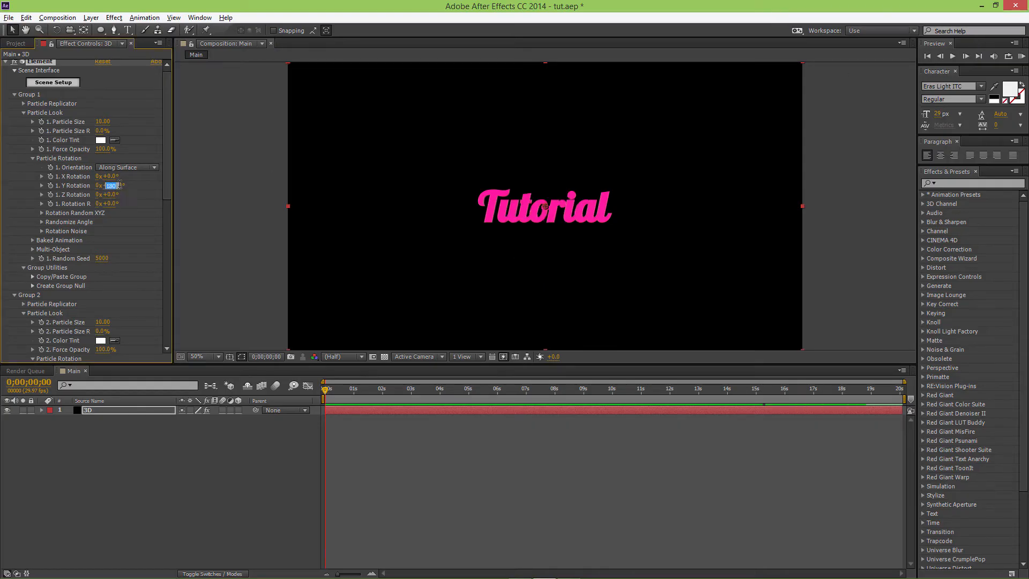
text(0)
key(Return)
Set the World Transform Y rotation to 180°, and collapse the Group 2 and World Transform settings
scroll(123, 287, down, 5)
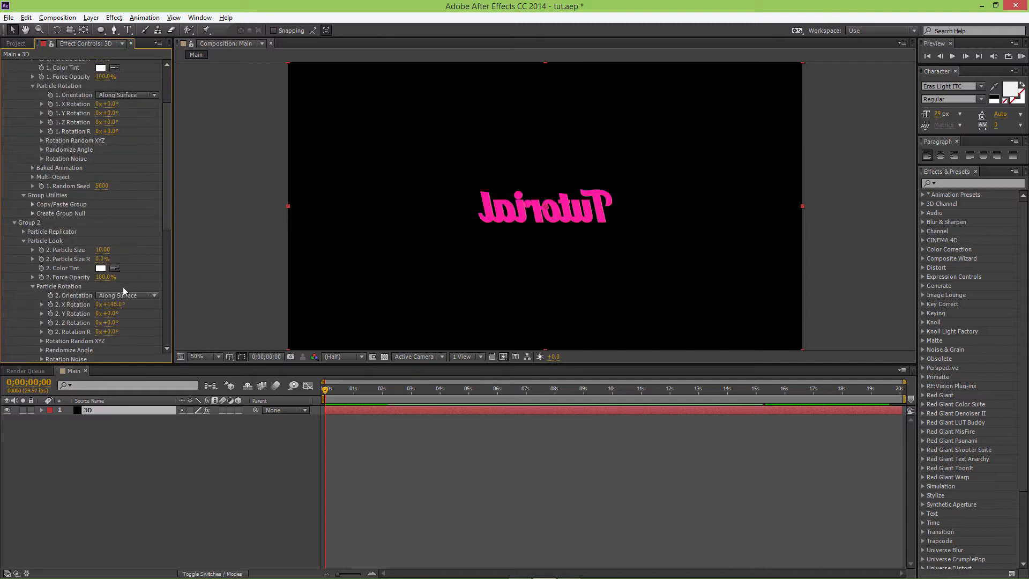
scroll(60, 308, down, 4)
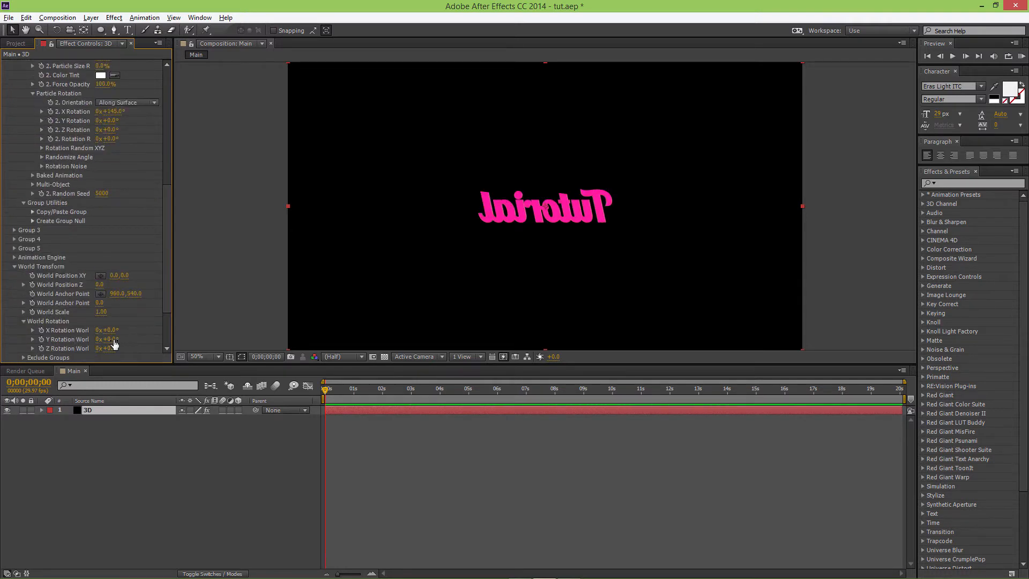
click(116, 339)
text(180)
key(Return)
scroll(156, 295, up, 6)
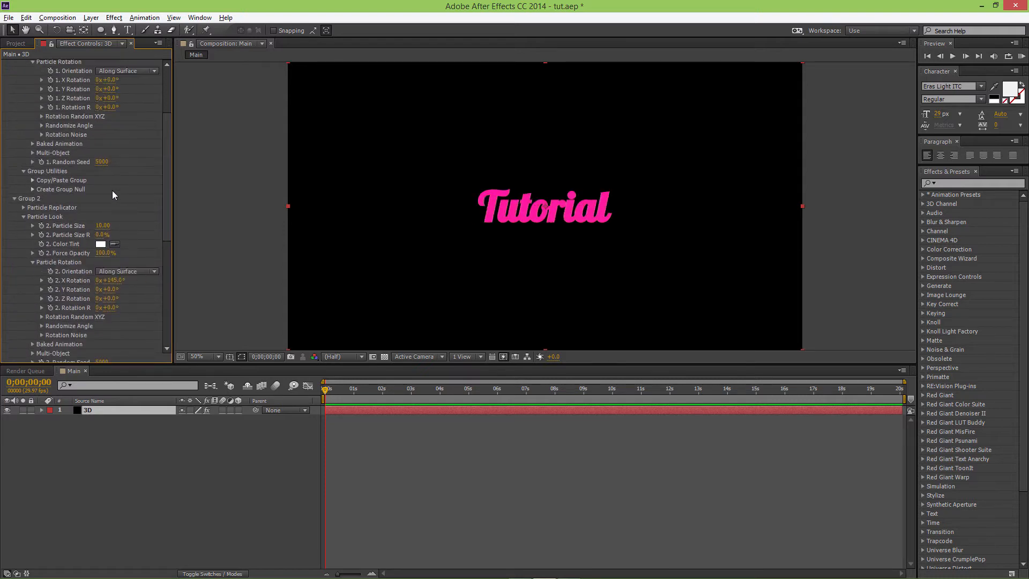
scroll(112, 190, up, 3)
click(15, 270)
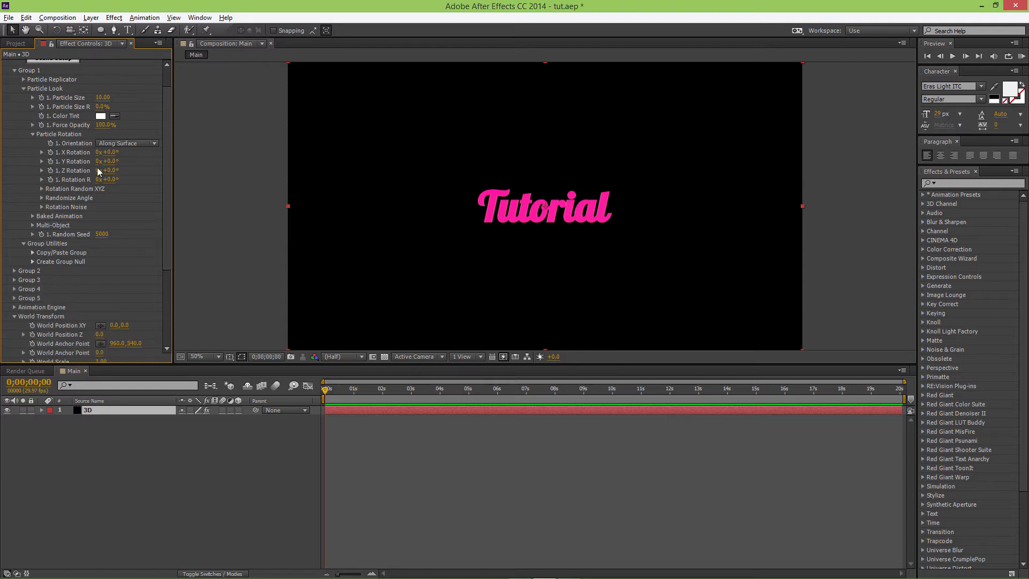
click(15, 316)
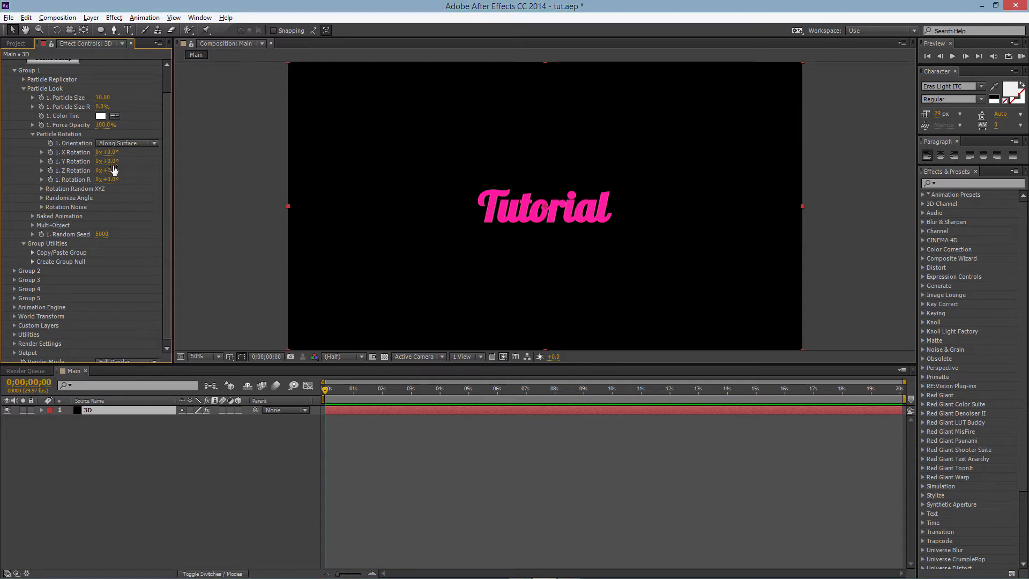
In the Environment render settings, try the 3D layer as override and showing the environment in the background, and revert both
scroll(114, 169, up, 1)
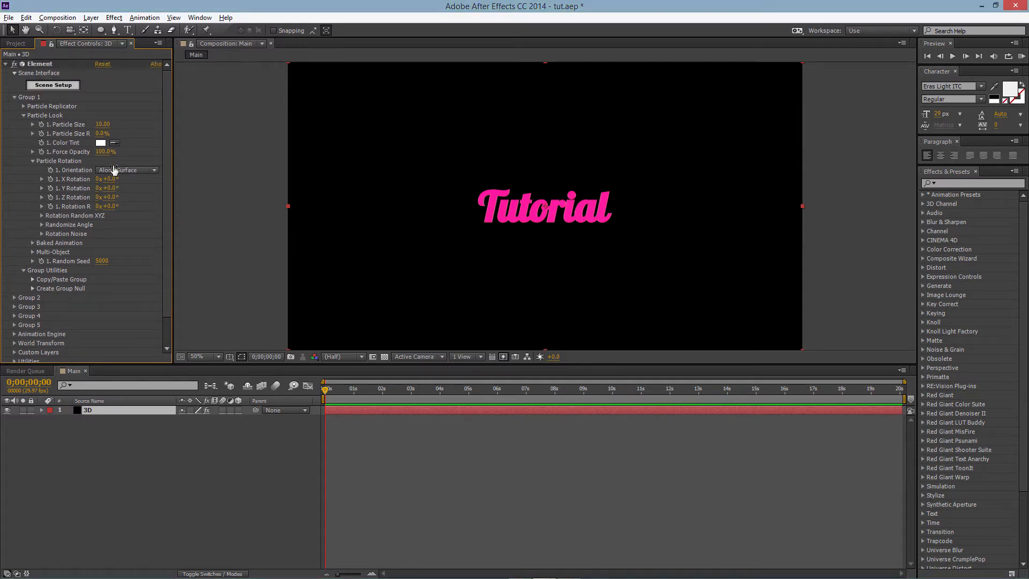
scroll(98, 259, down, 1)
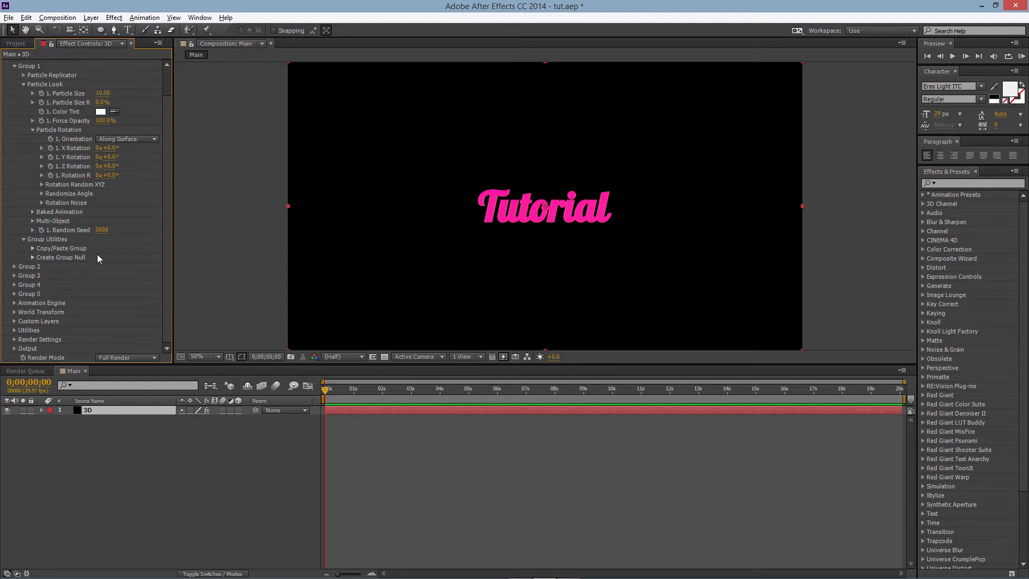
click(14, 339)
scroll(13, 339, down, 2)
click(23, 285)
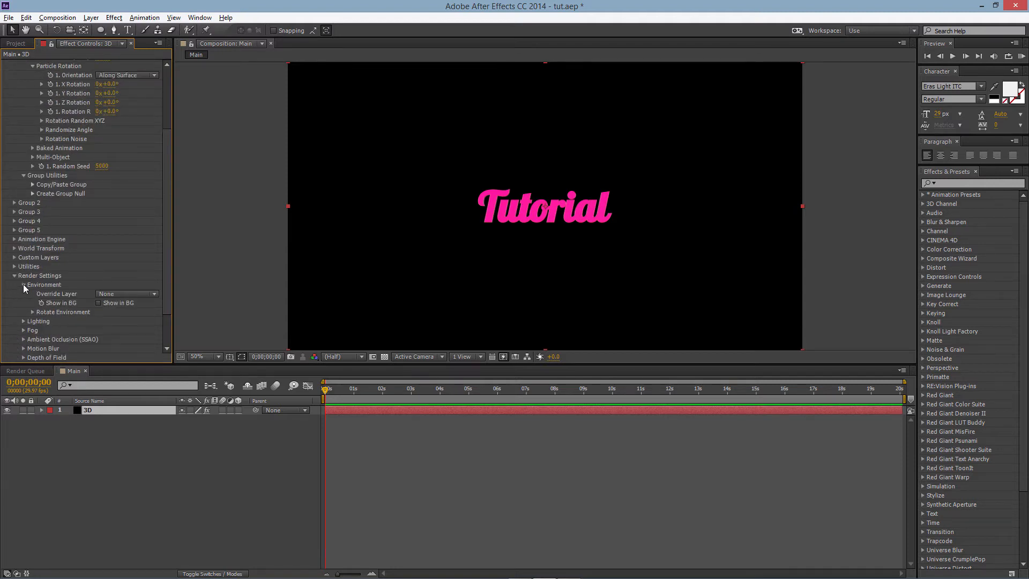
click(101, 295)
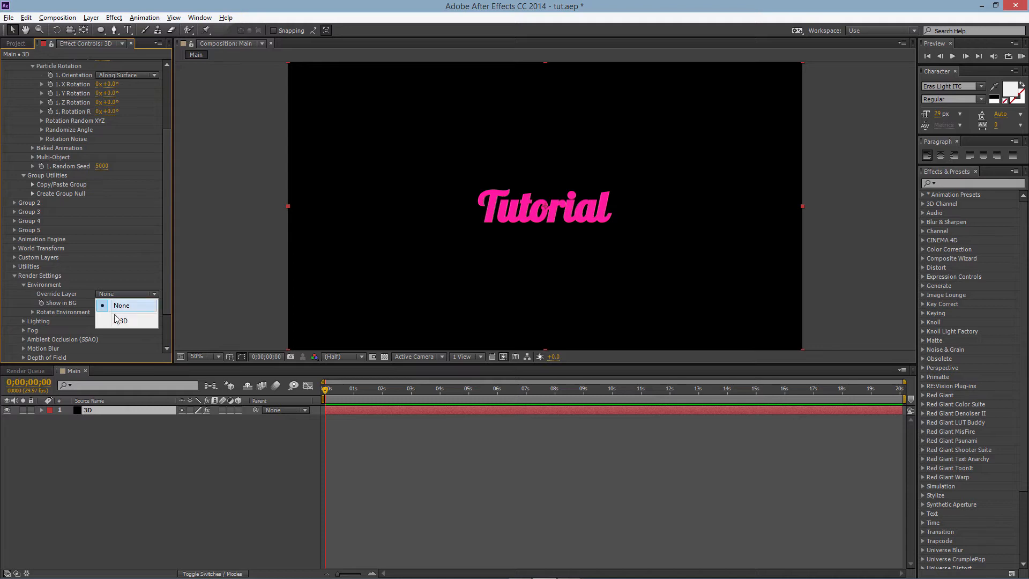
click(115, 320)
click(123, 296)
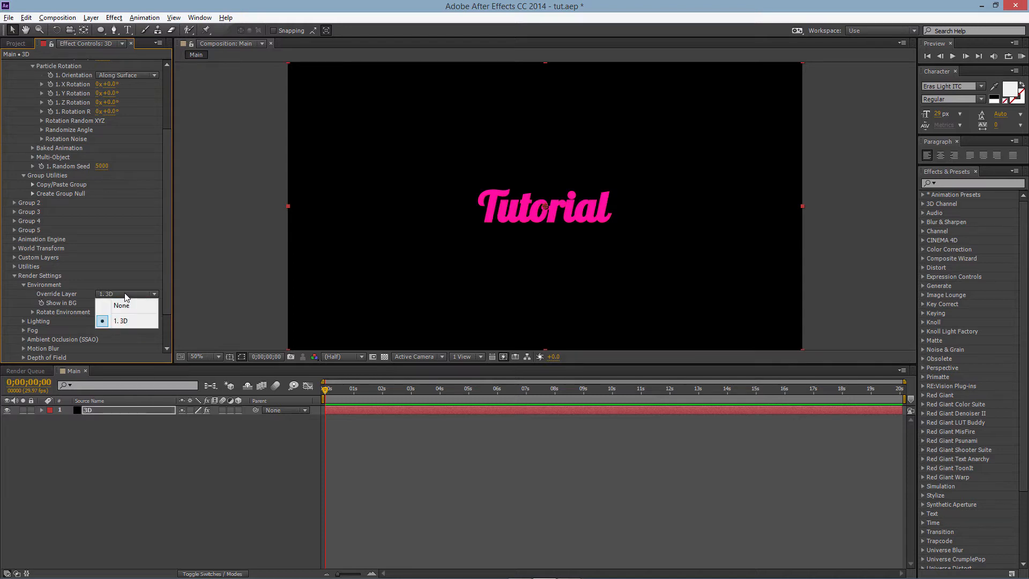
click(116, 311)
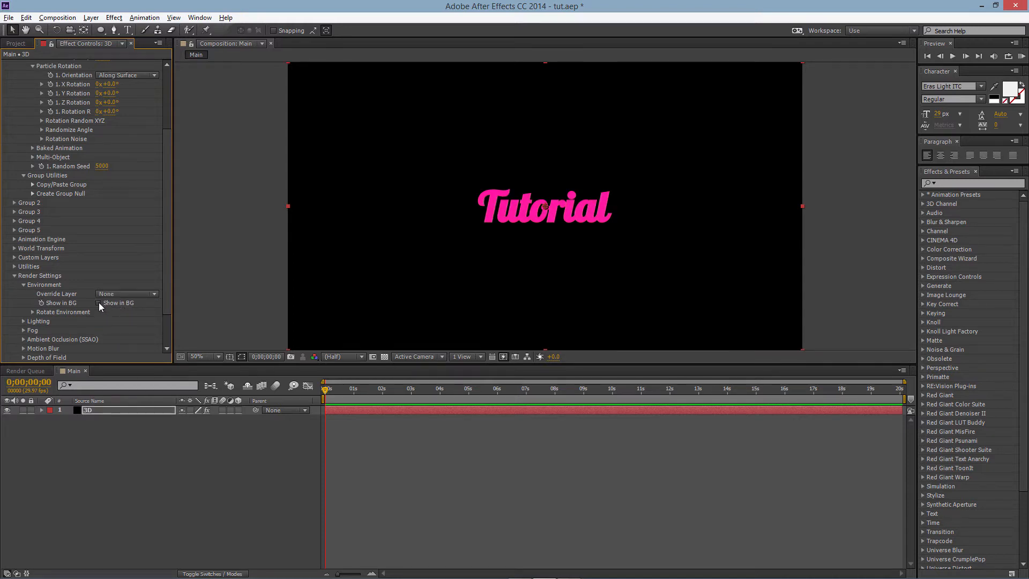
click(98, 303)
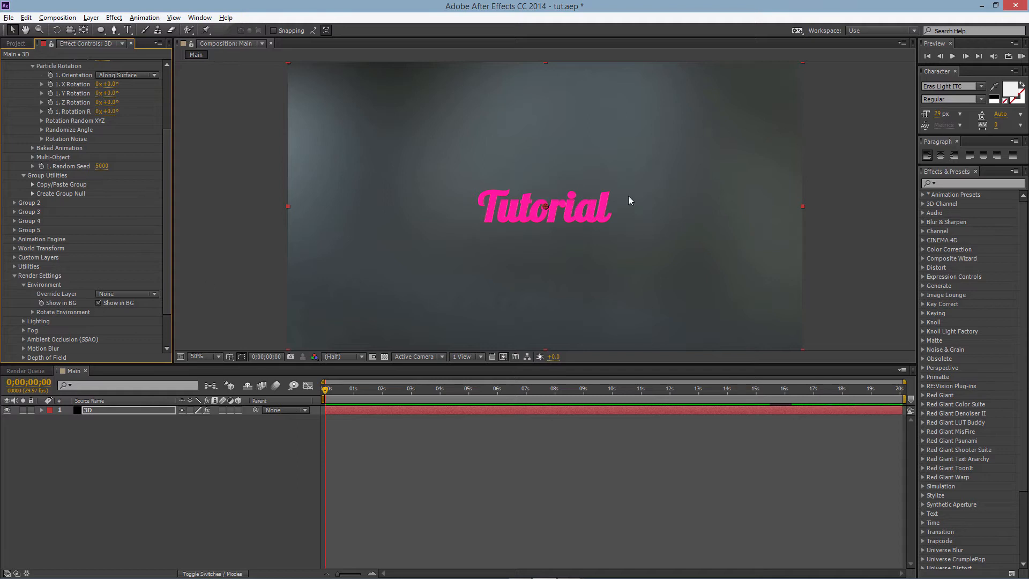
click(98, 303)
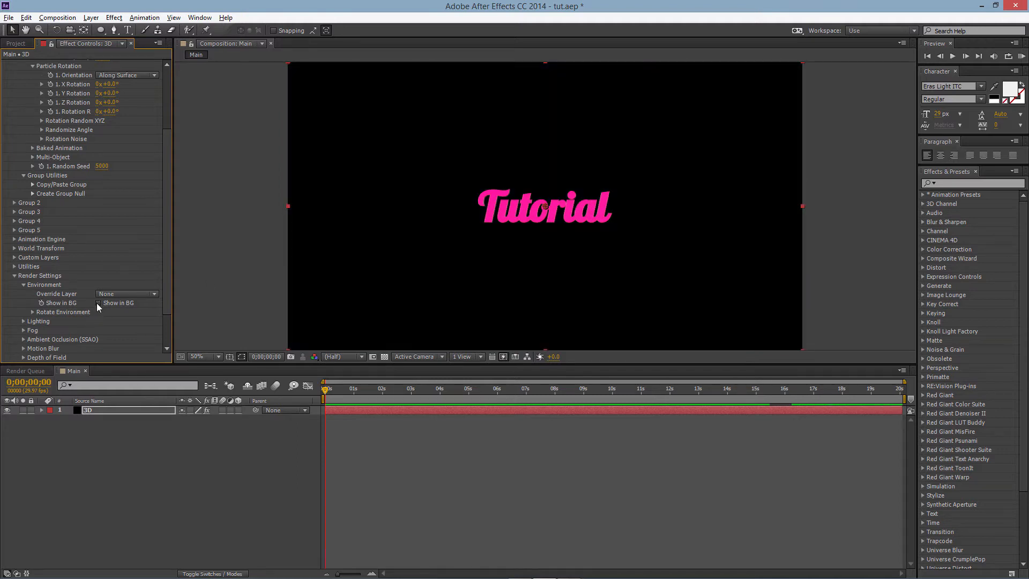
Rotate the environment around its X axis in the Render Settings, and collapse the Environment settings
click(32, 311)
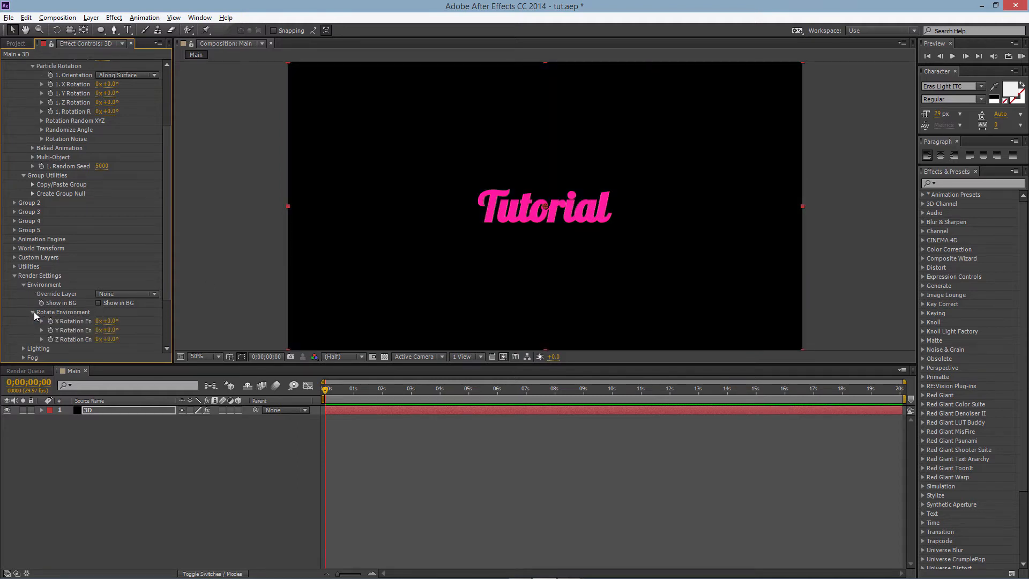
drag(100, 321, 181, 309)
click(23, 284)
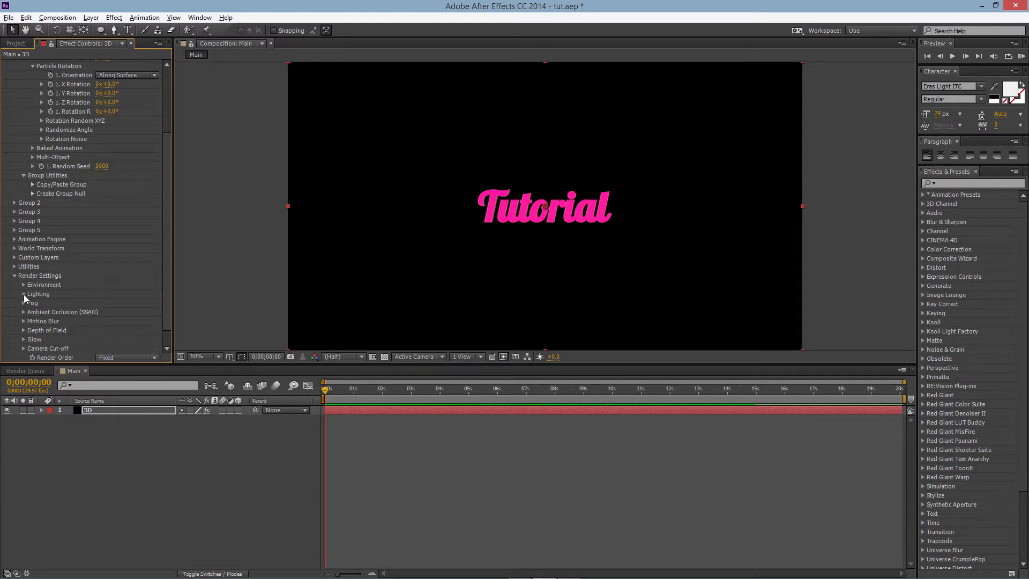
Set the additional lighting of the Element render to the 360 preset
click(24, 294)
click(118, 320)
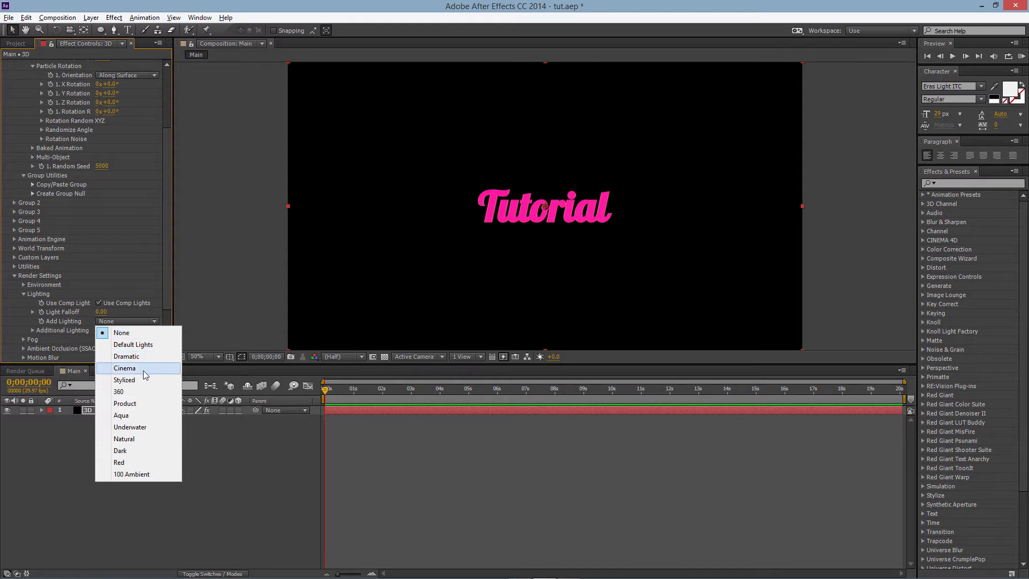
click(123, 391)
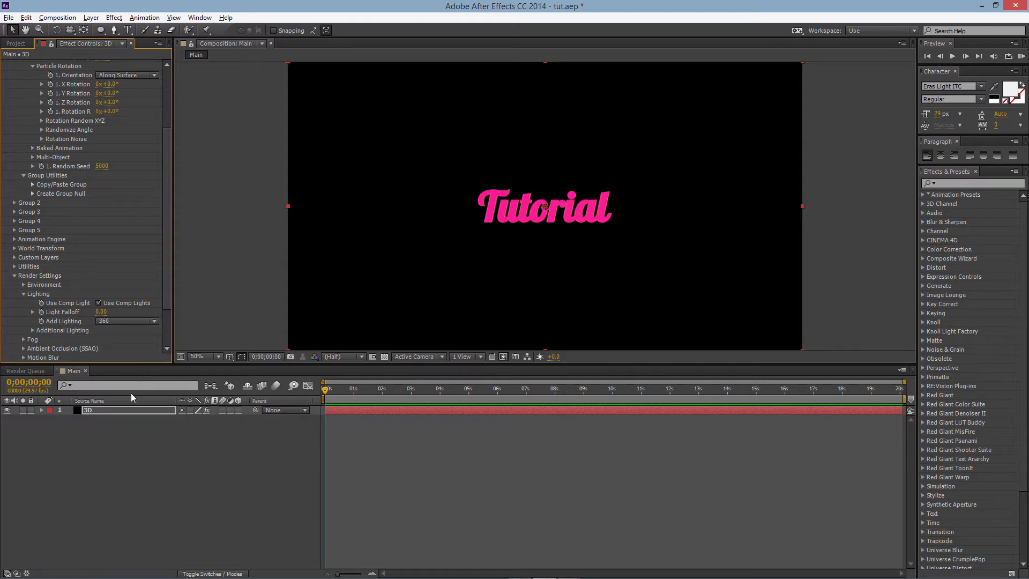
click(24, 294)
Try enabling fog in the Render Settings, and turn it off again
click(24, 302)
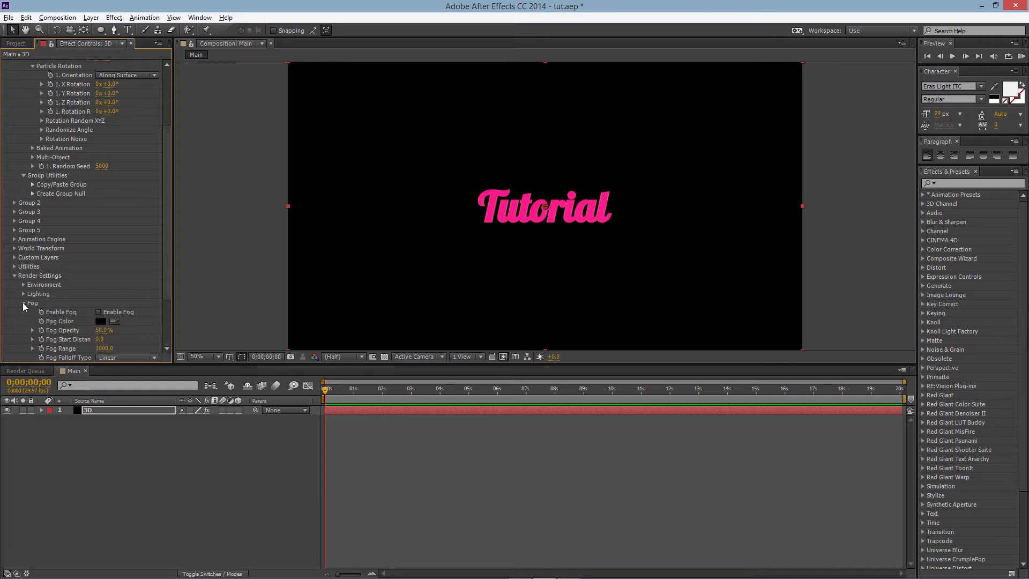
click(98, 312)
click(98, 312)
click(24, 304)
Toggle the Enable AO option in the Ambient Occlusion render settings
click(23, 311)
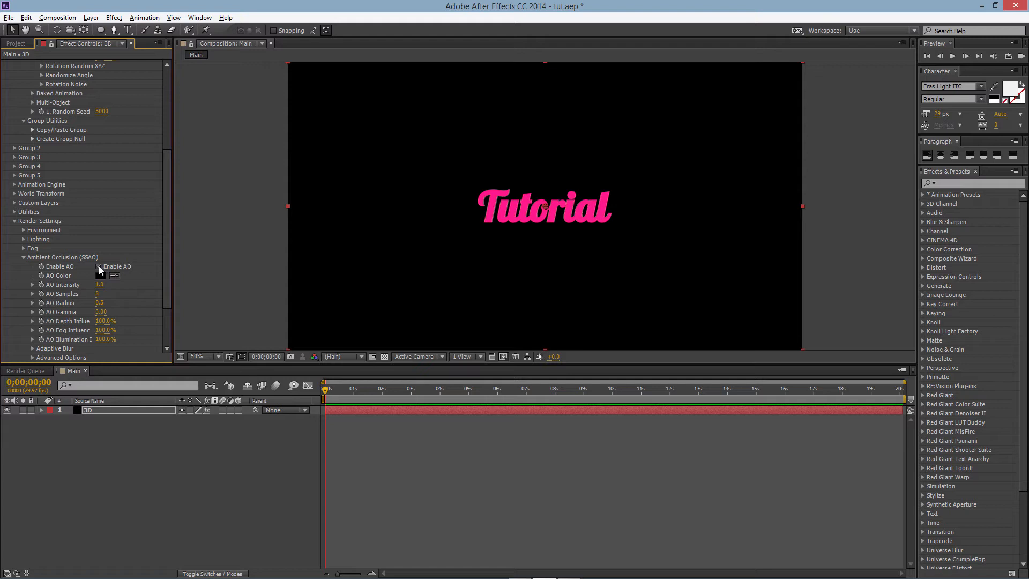
click(98, 266)
click(23, 257)
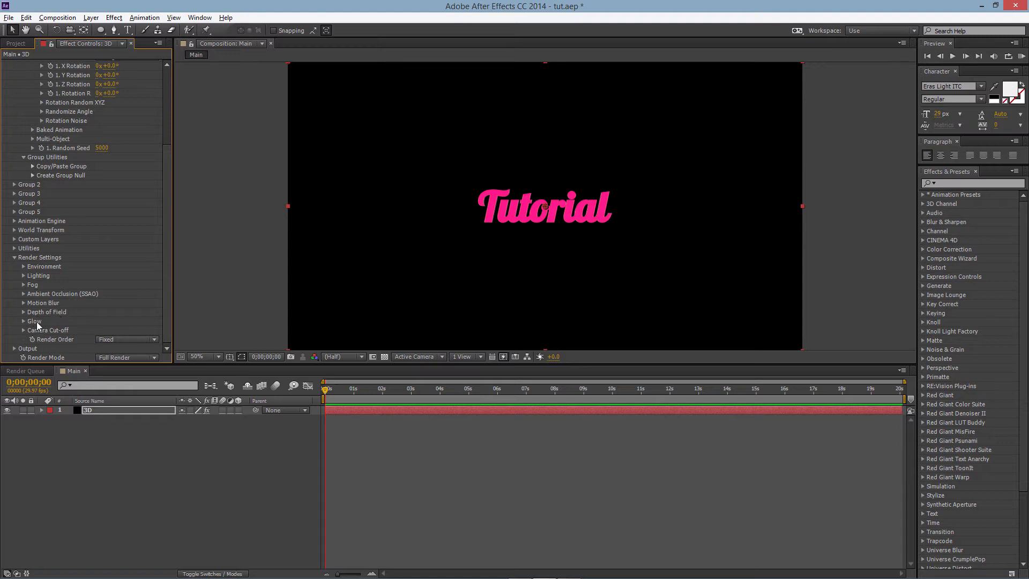
Examine the Utilities and Animation Engine settings, and collapse all of the Element effect's setting groups
click(15, 257)
click(14, 249)
scroll(14, 331, down, 1)
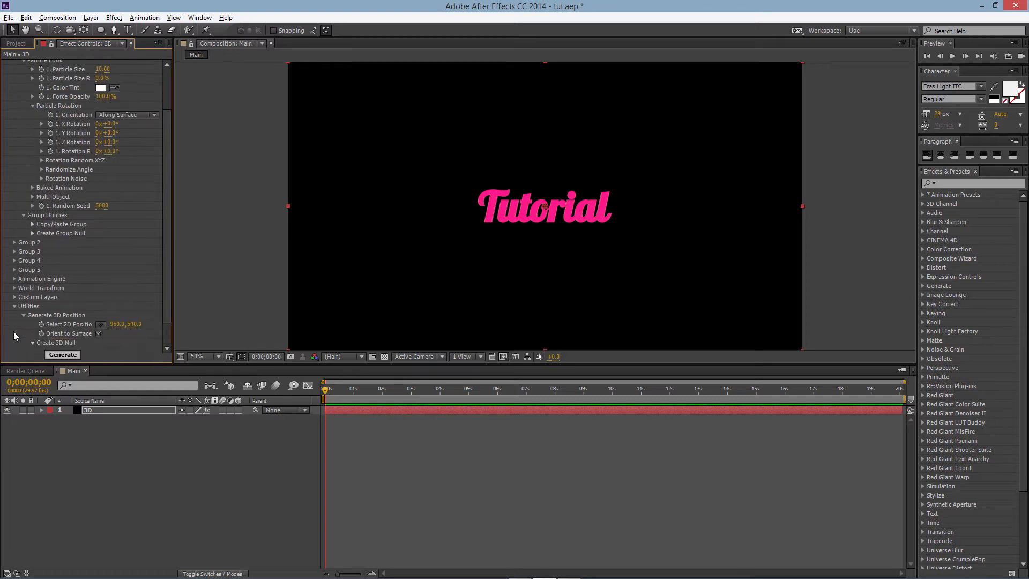
click(15, 306)
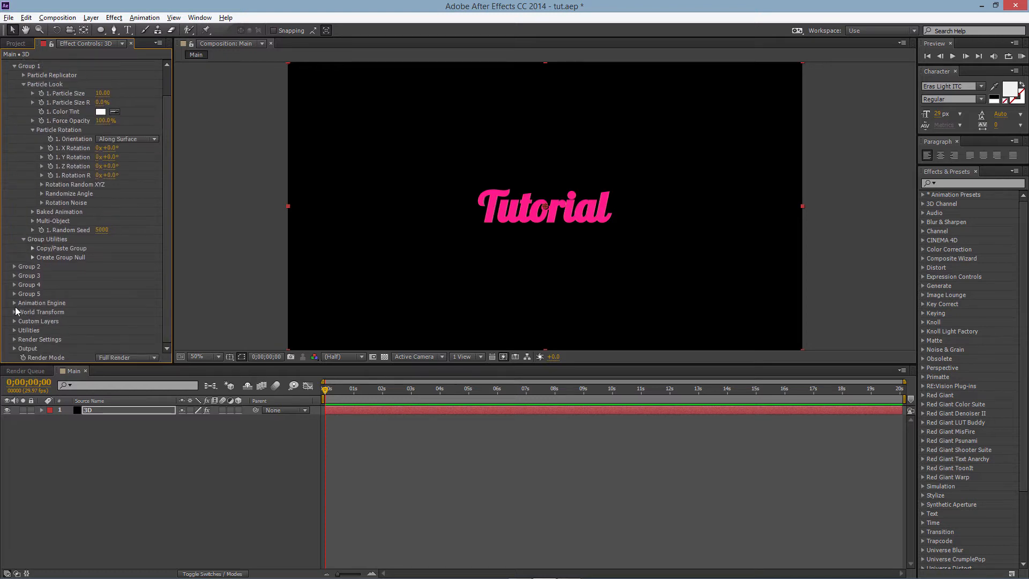
click(15, 303)
scroll(15, 298, down, 4)
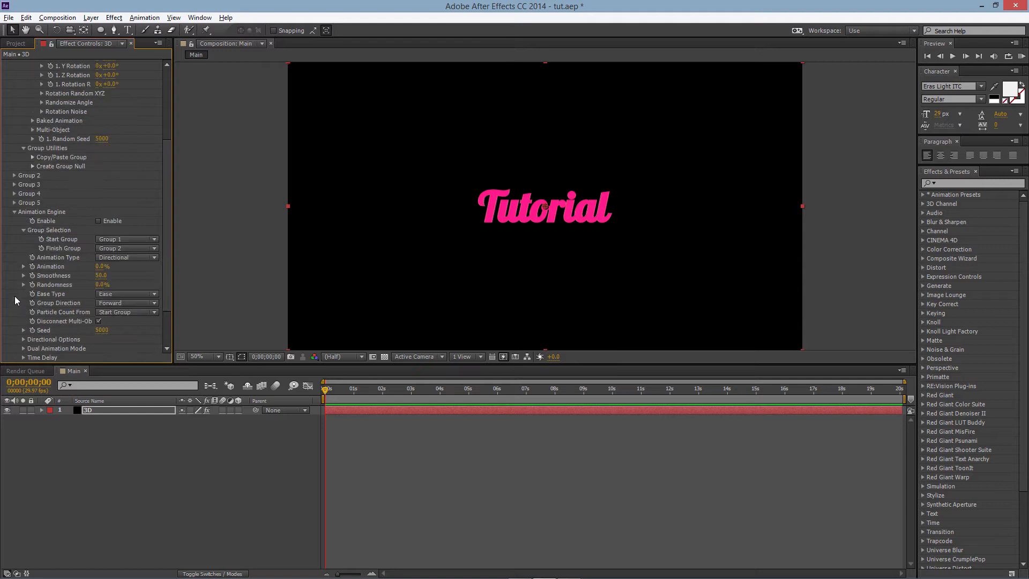
click(15, 211)
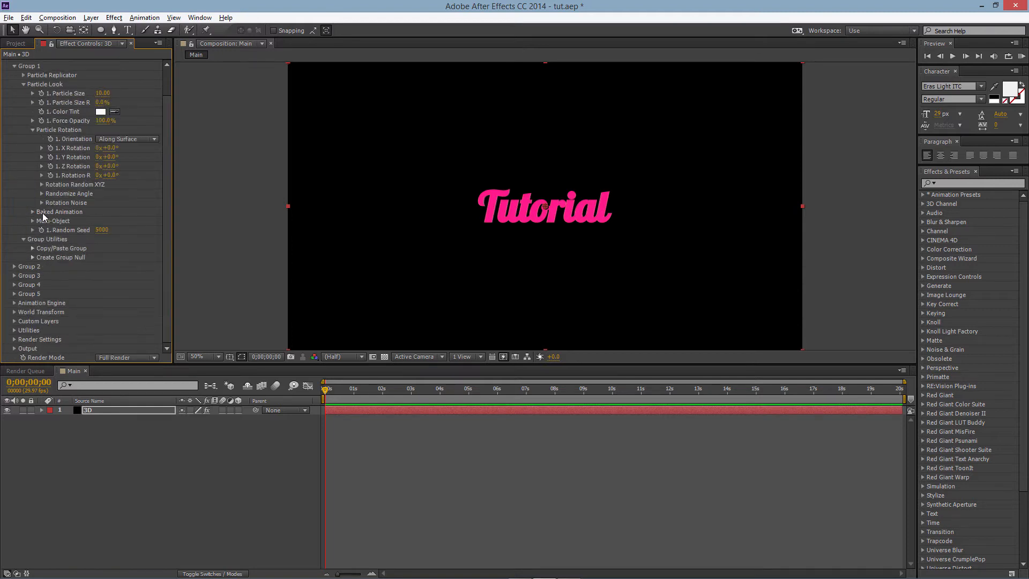
scroll(62, 303, up, 2)
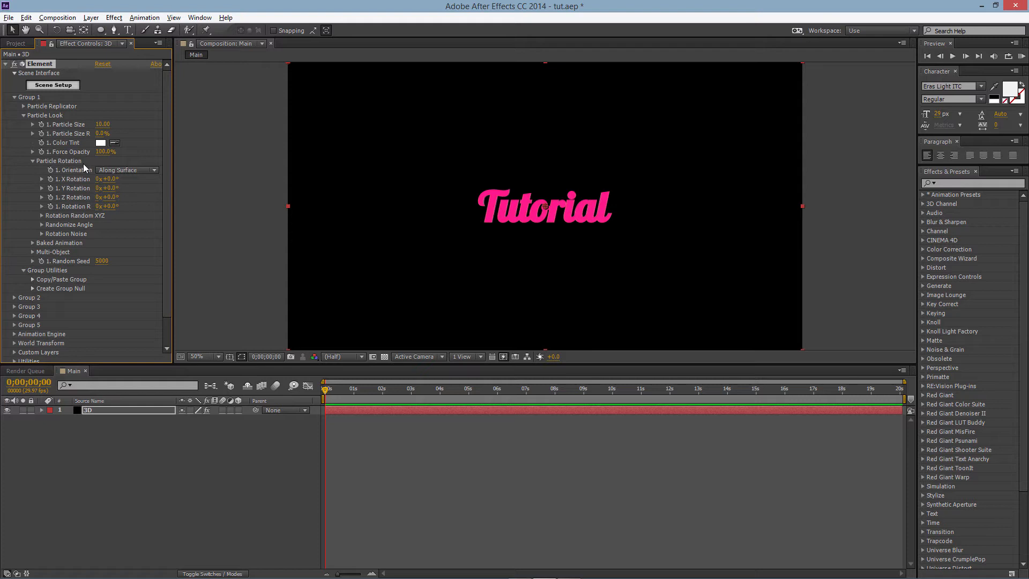
click(14, 73)
click(14, 82)
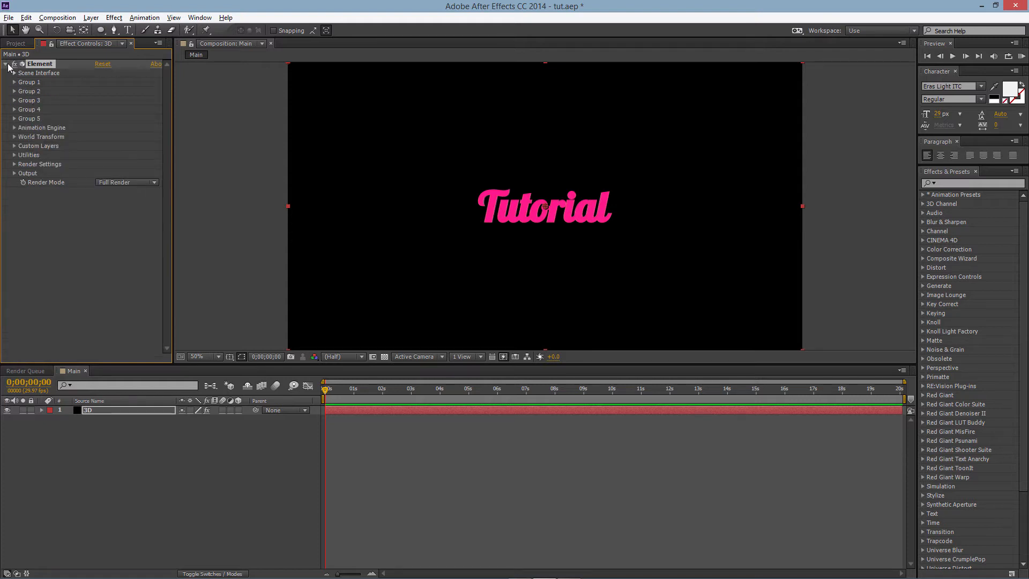
Create a full-size solid named BG in magenta C400A6 and place it below the 3D layer
right_click(145, 458)
mouse_move(188, 464)
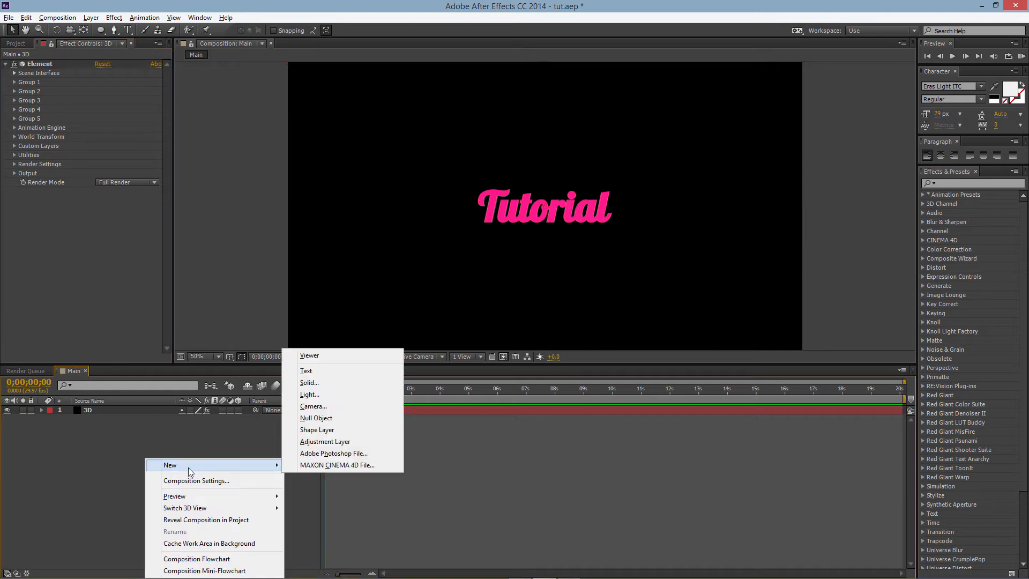
click(341, 381)
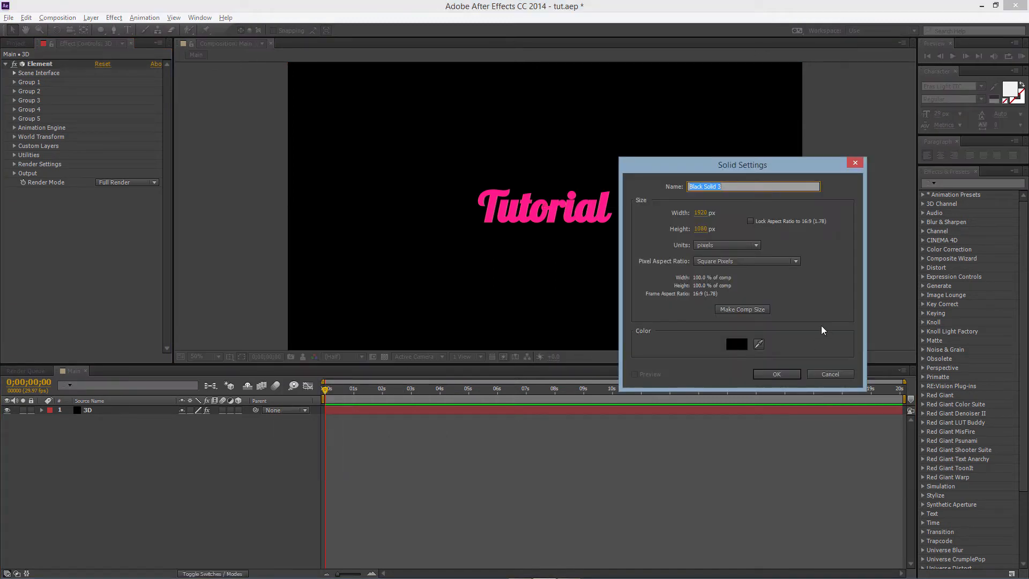
text(BG)
click(736, 344)
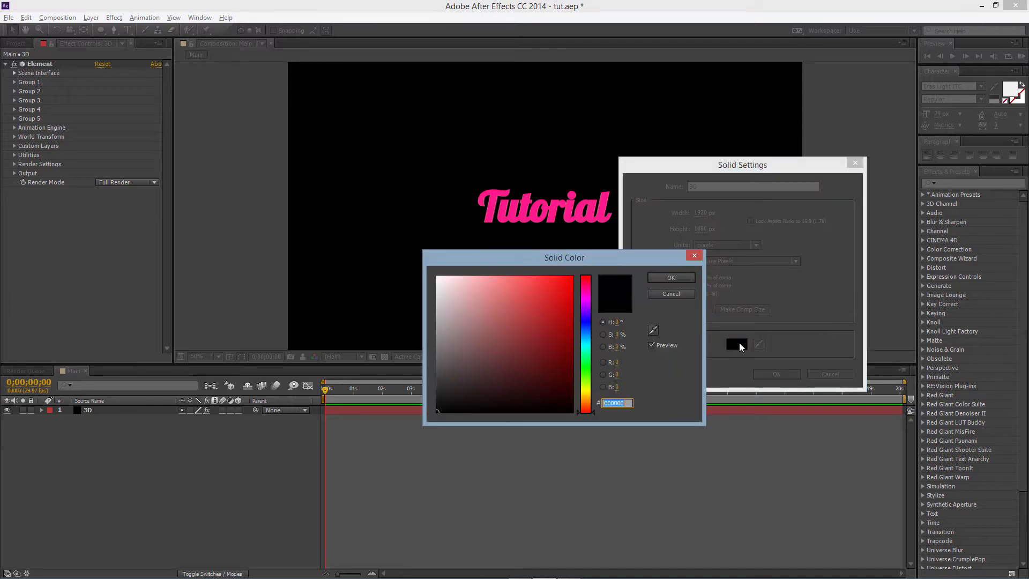
drag(588, 297, 587, 293)
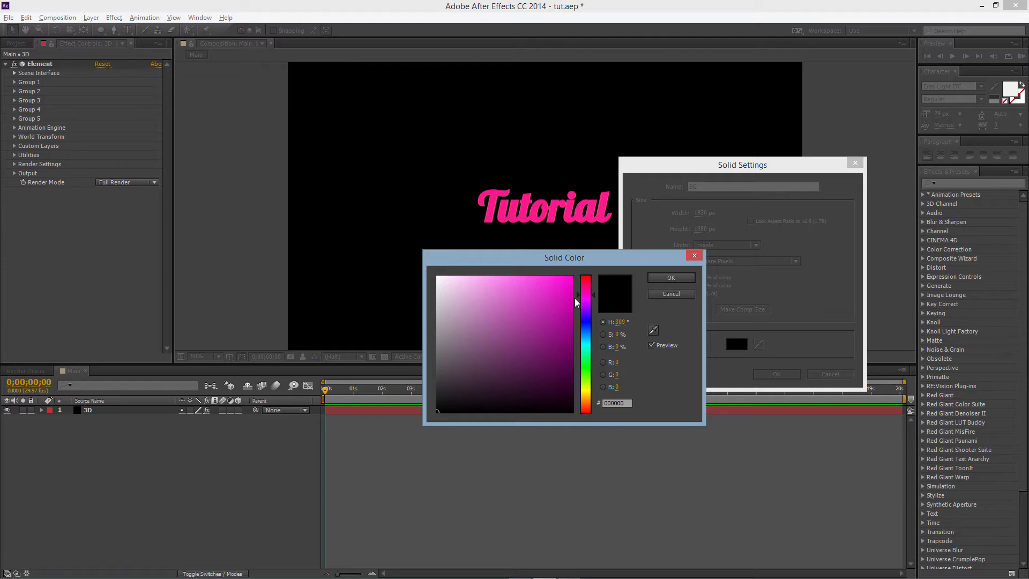
click(573, 303)
drag(573, 303, 574, 307)
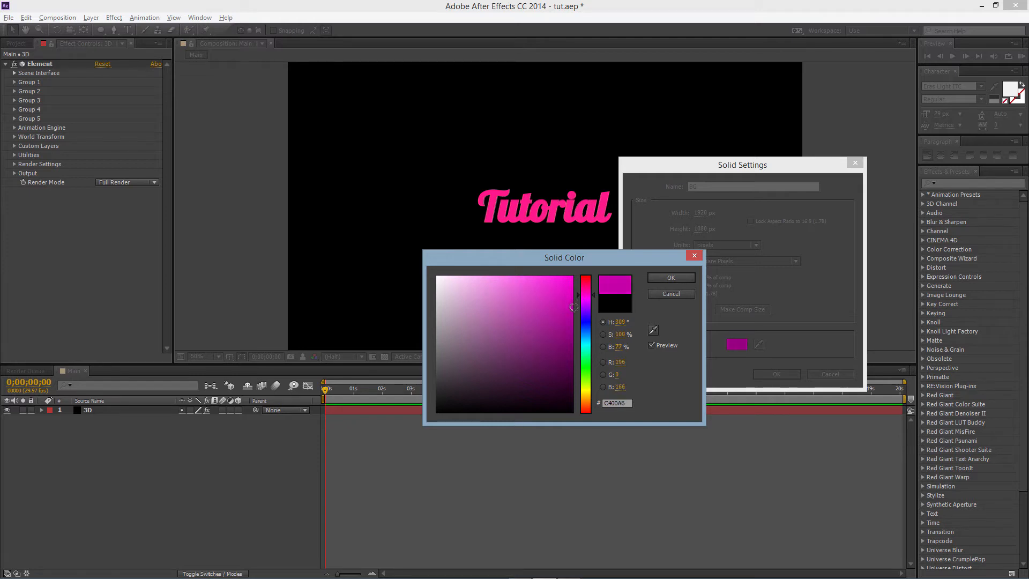
click(690, 277)
click(778, 372)
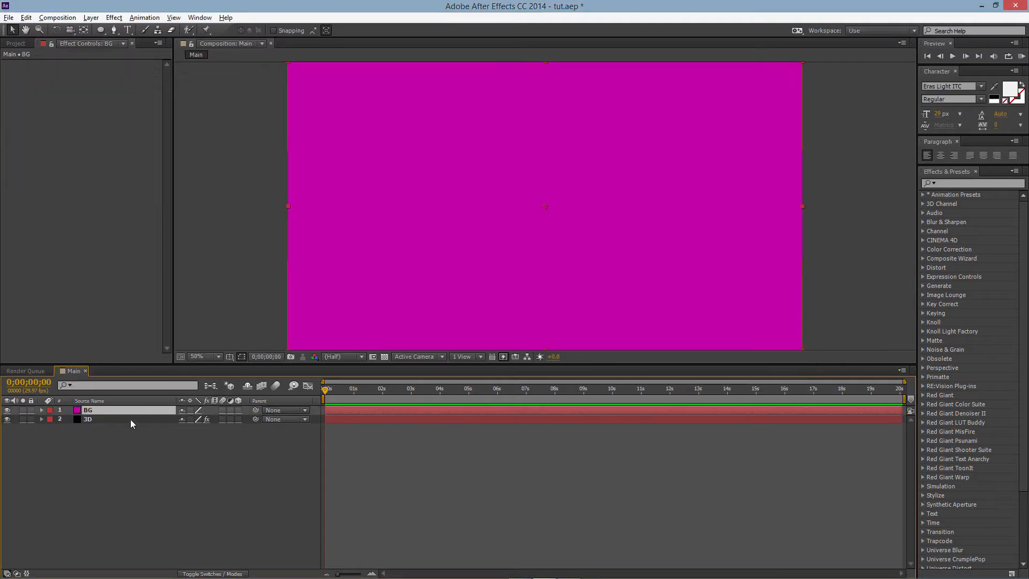
drag(134, 426, 137, 441)
Create a black solid named Mask-BG between the 3D and BG layers
right_click(145, 443)
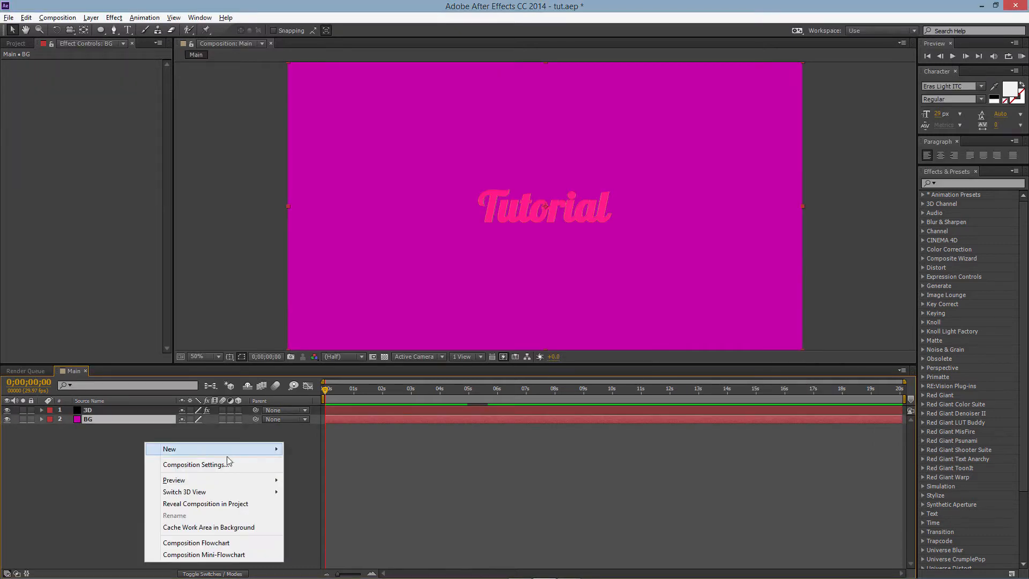
mouse_move(237, 456)
click(311, 474)
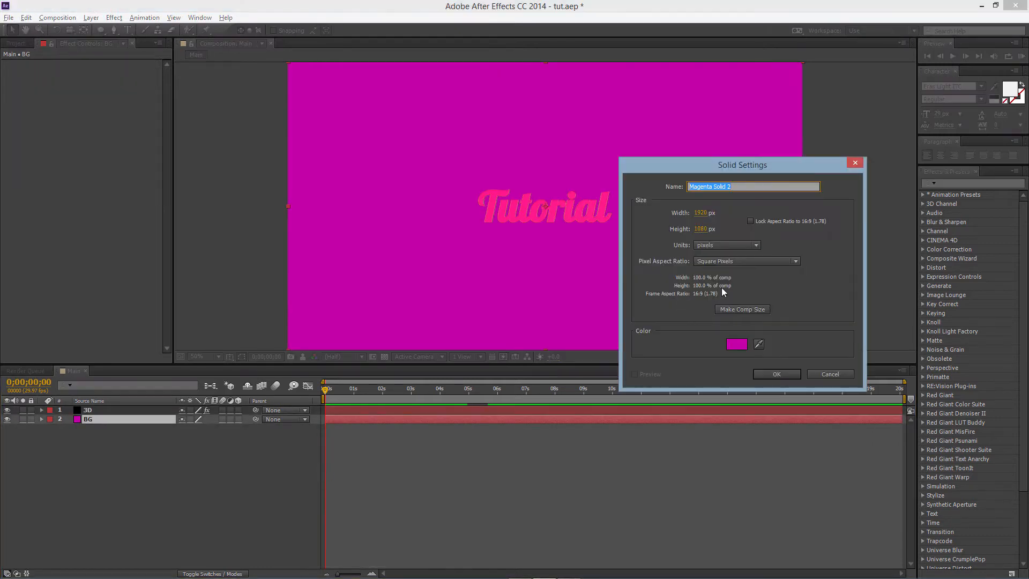
text(Mask-BG)
click(739, 347)
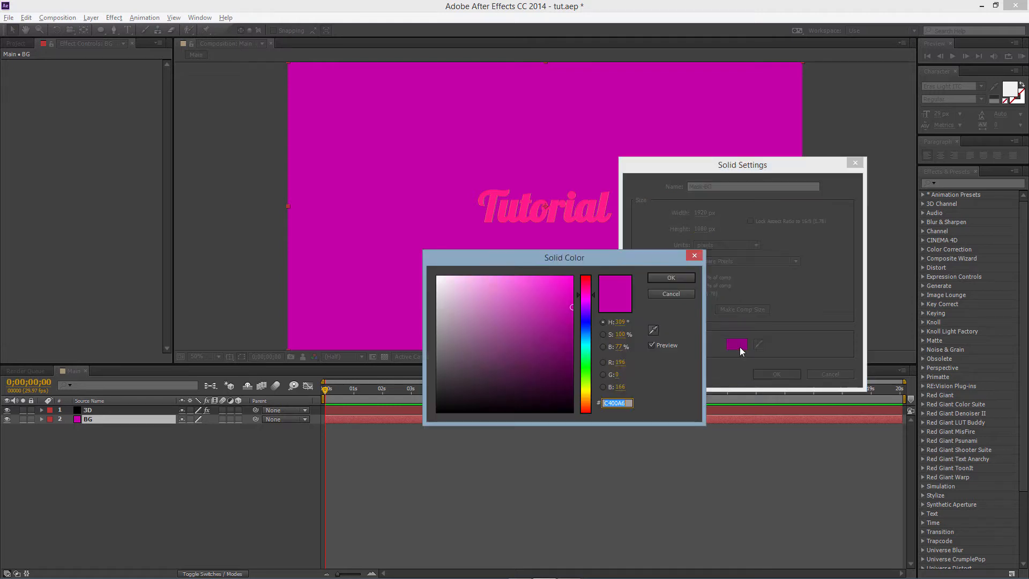
drag(555, 361, 557, 417)
click(651, 282)
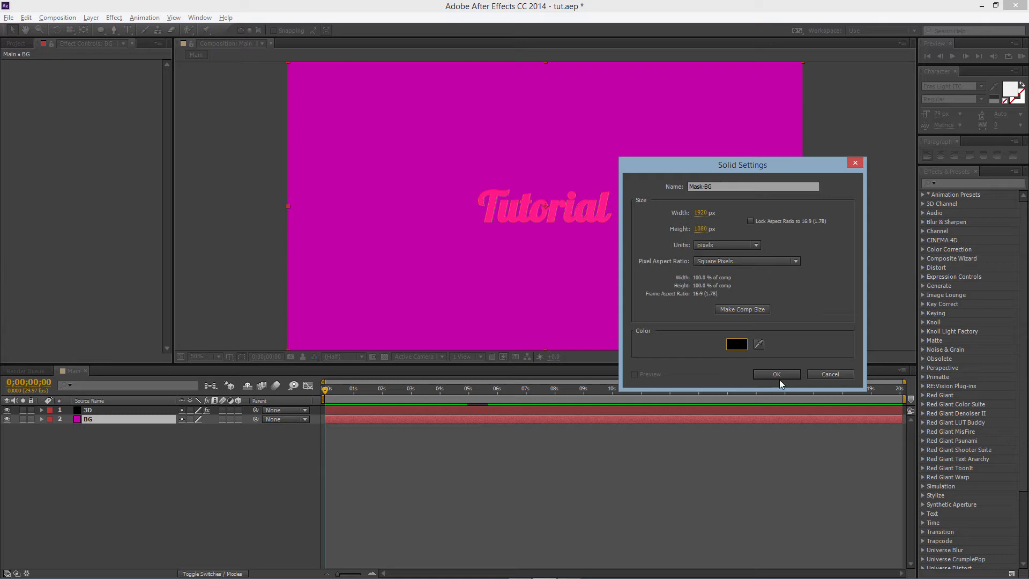
click(777, 375)
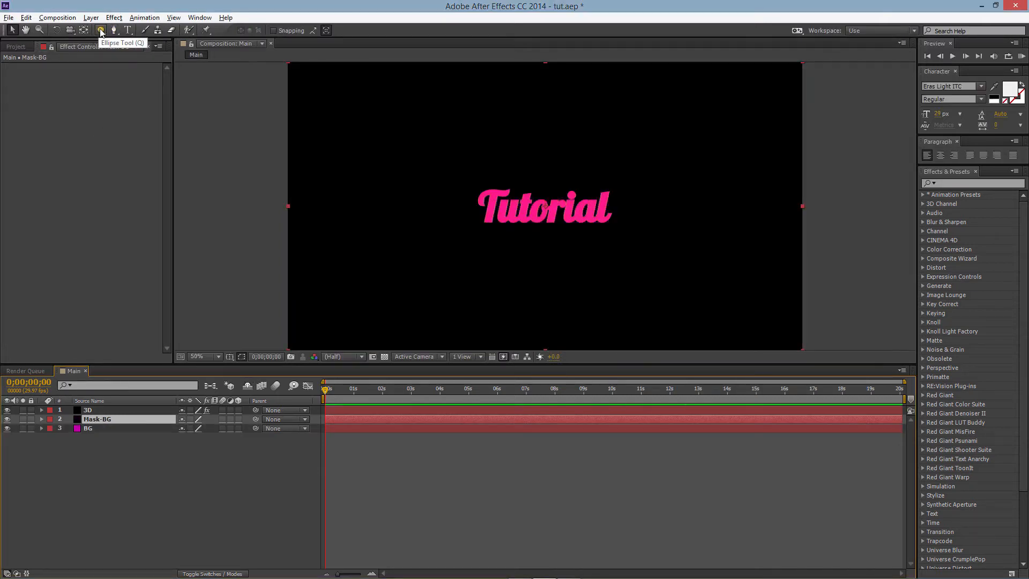
Add an elliptical mask filling the whole Mask-BG layer and invert it
drag(101, 31, 138, 50)
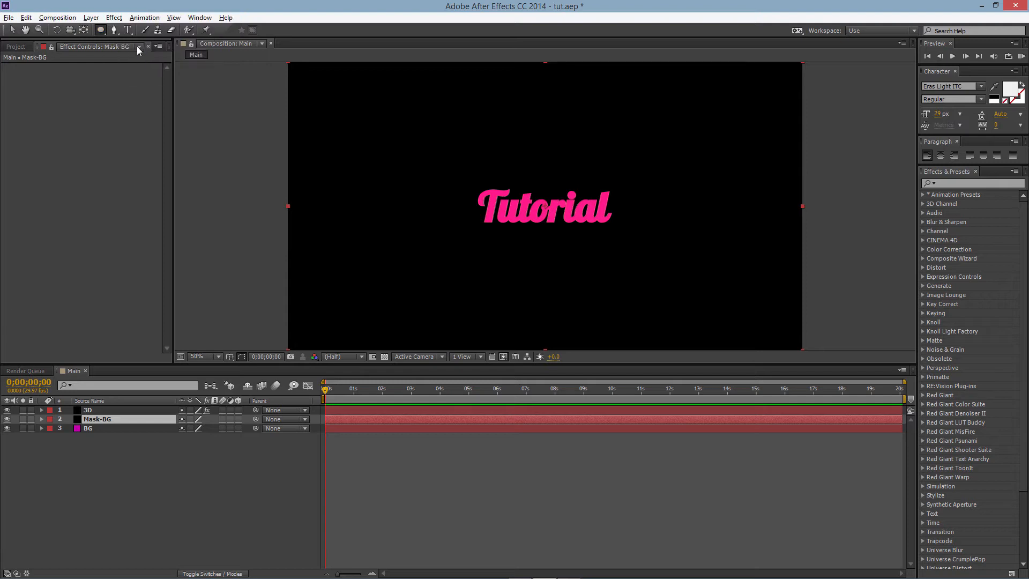
double_click(101, 30)
key(v)
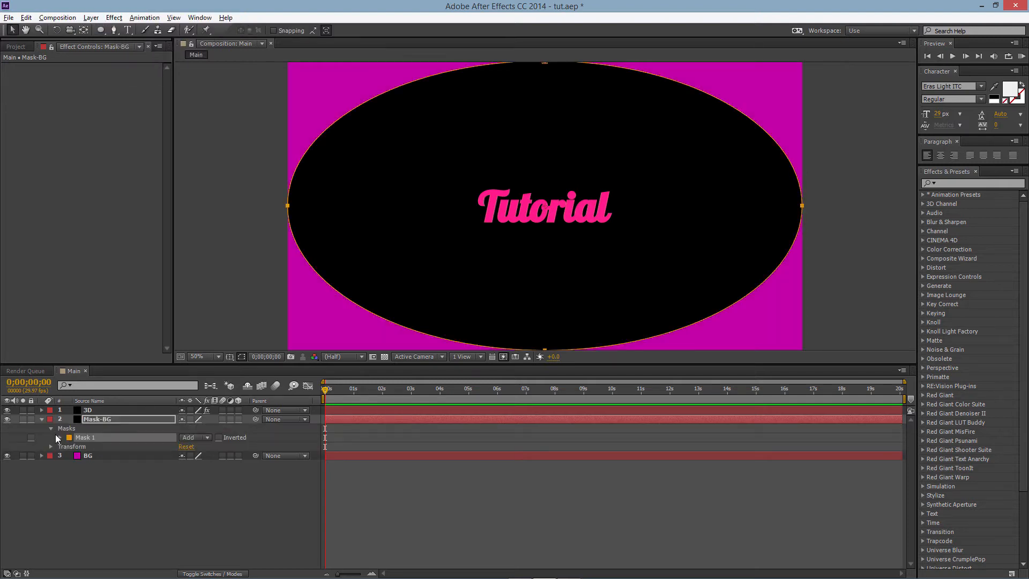
click(220, 438)
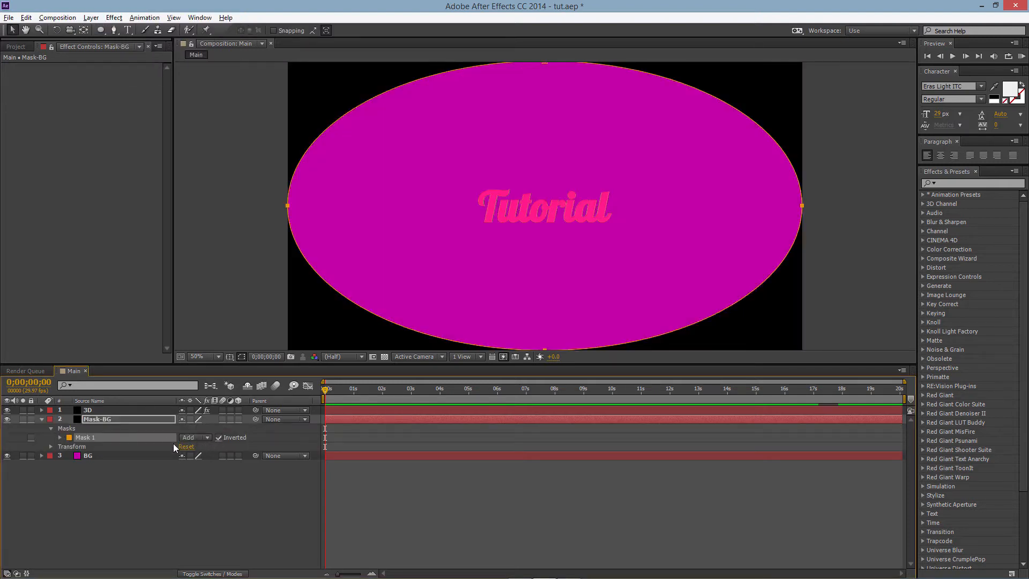
Set the ellipse mask's feather to 1000 pixels and its expansion to about 161 pixels for a soft vignette
click(59, 437)
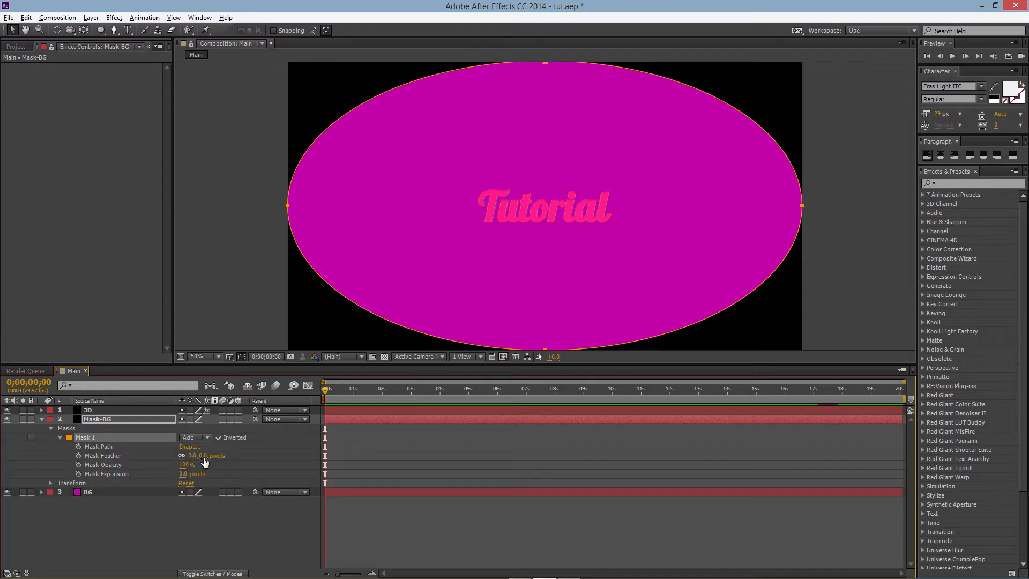
drag(203, 455, 722, 421)
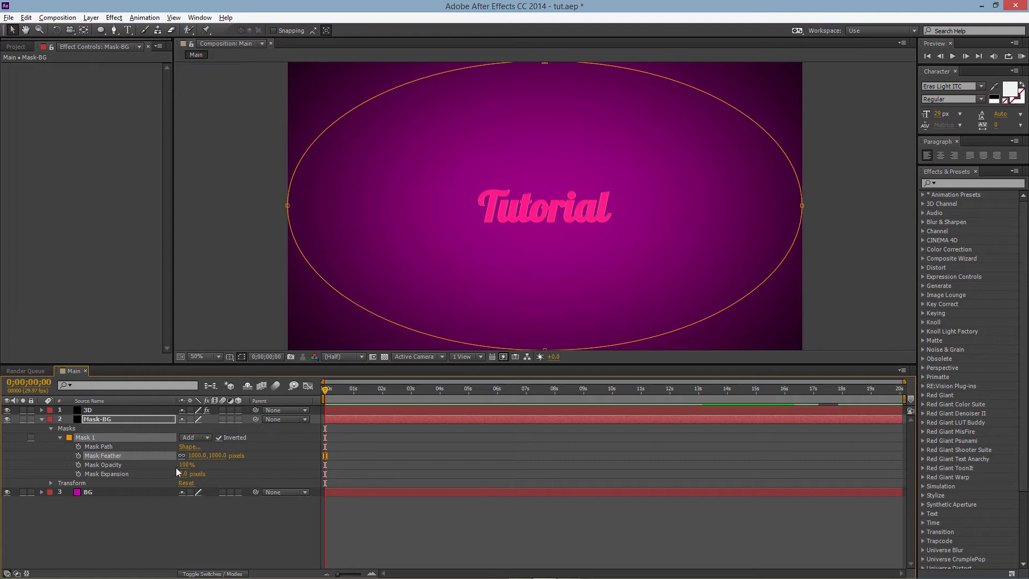
drag(183, 474, 312, 465)
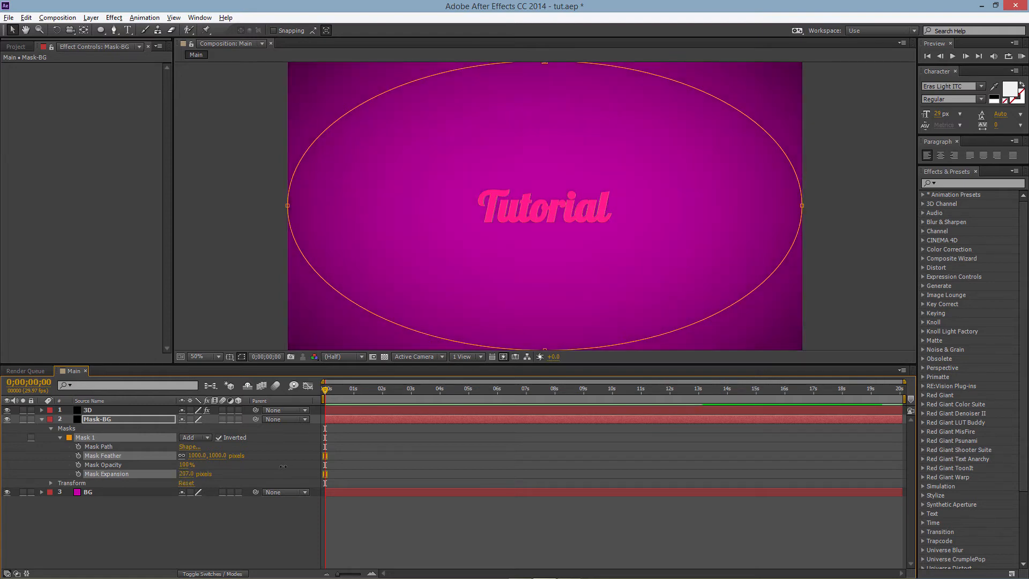
mouse_move(235, 465)
mouse_down()
mouse_move(206, 457)
mouse_move(253, 457)
mouse_up()
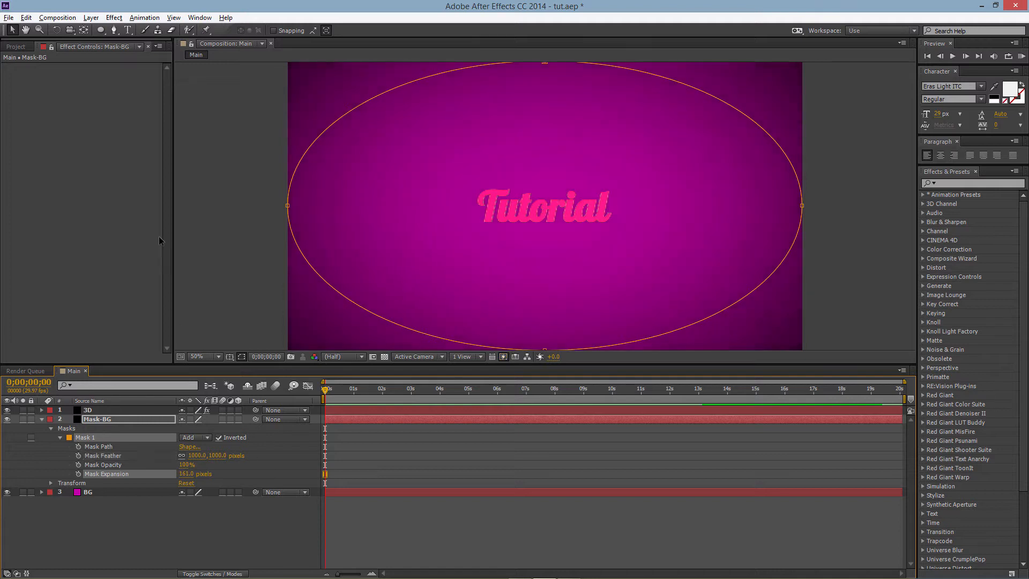
click(186, 240)
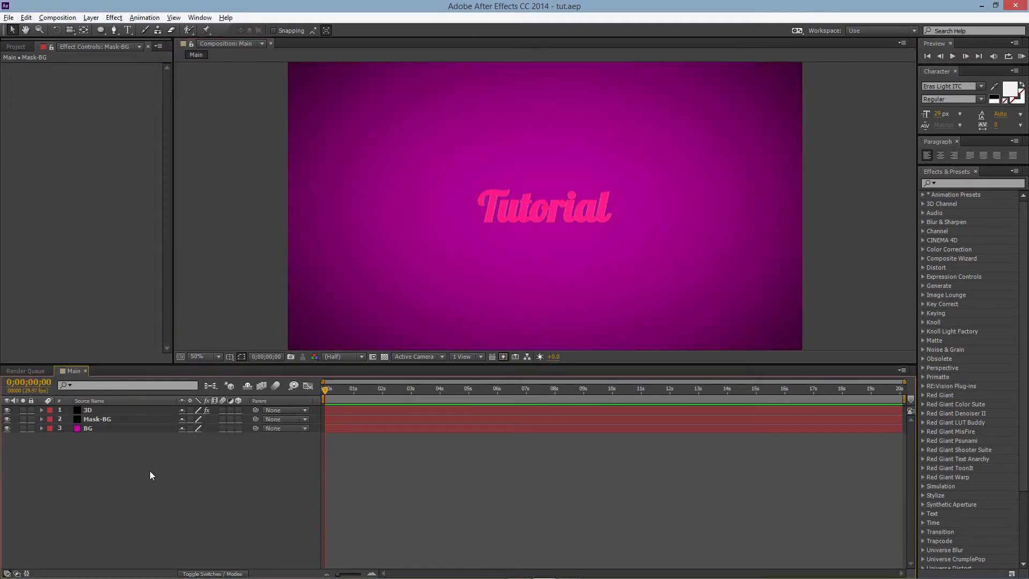
Create a black solid named Particles at the top of the Main composition
right_click(149, 471)
mouse_move(215, 359)
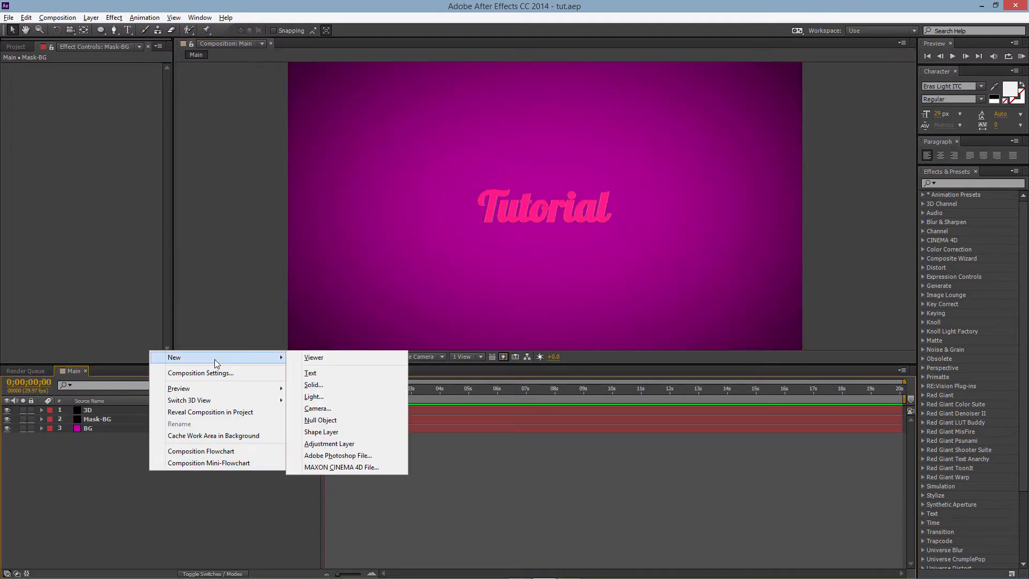
click(316, 384)
text(Parti)
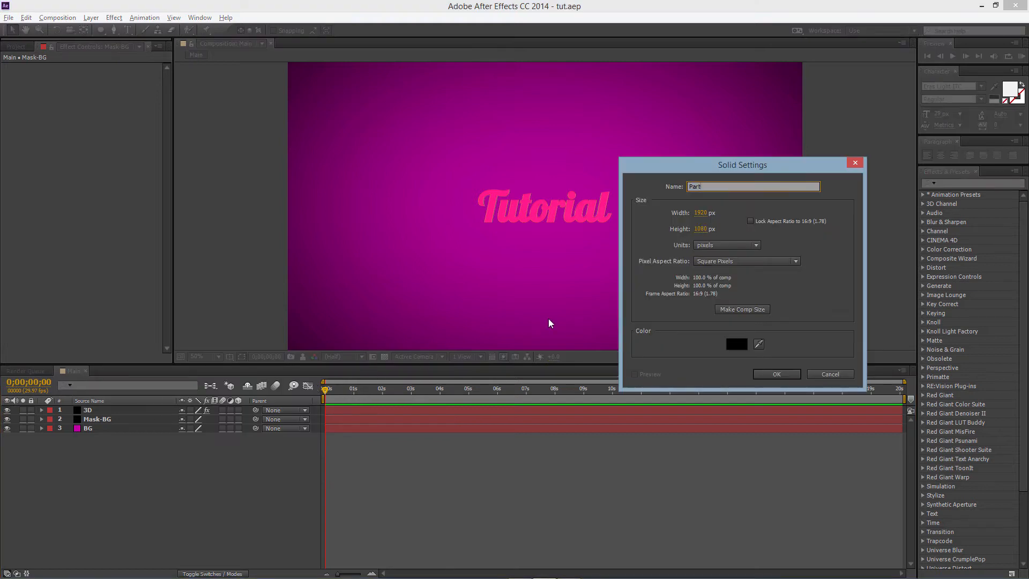
text(cles)
click(777, 374)
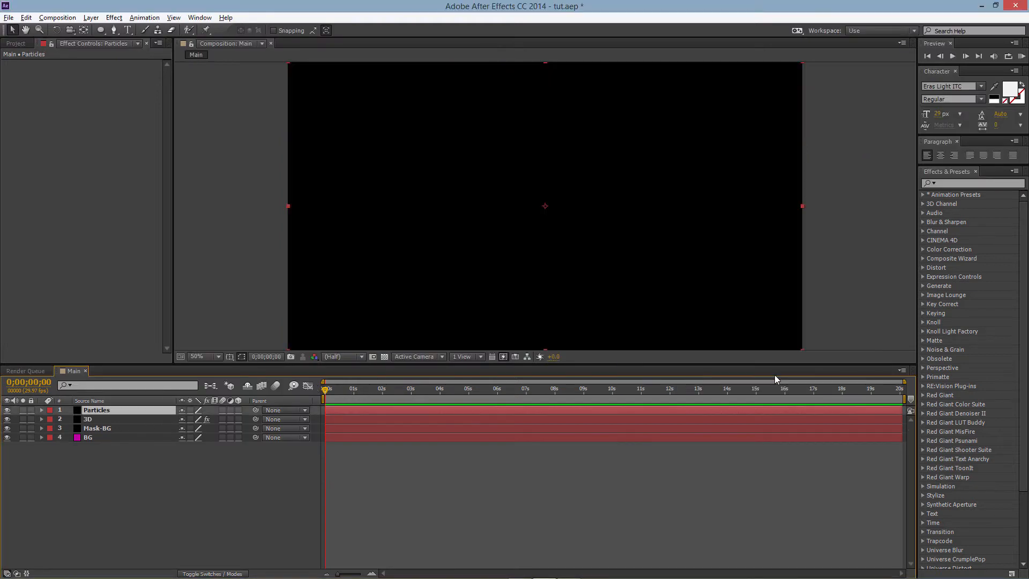
Apply CC Particle World to the Particles layer, removing the CC Particle Systems II effect added along with it
click(970, 184)
text(Particle)
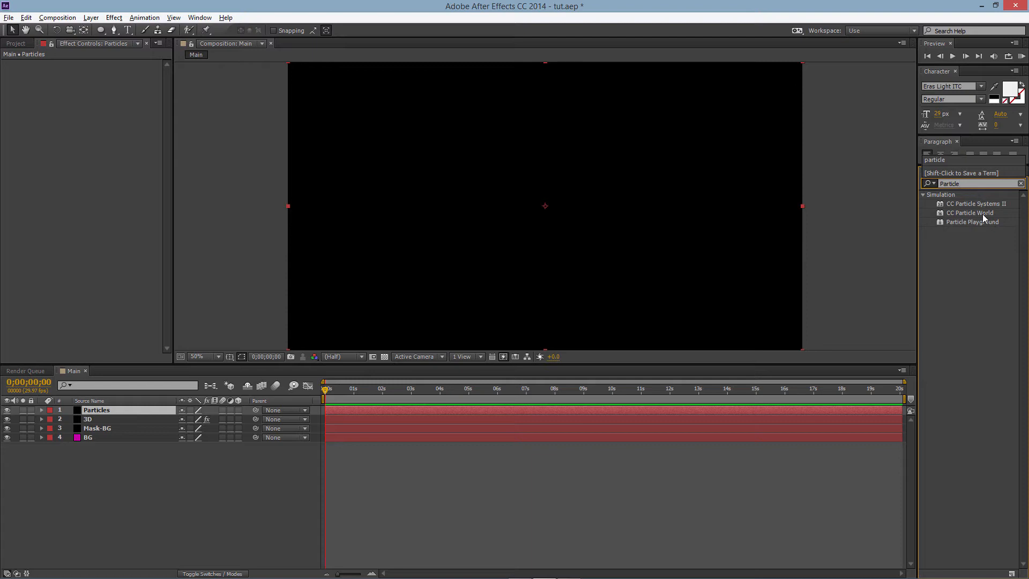
click(982, 214)
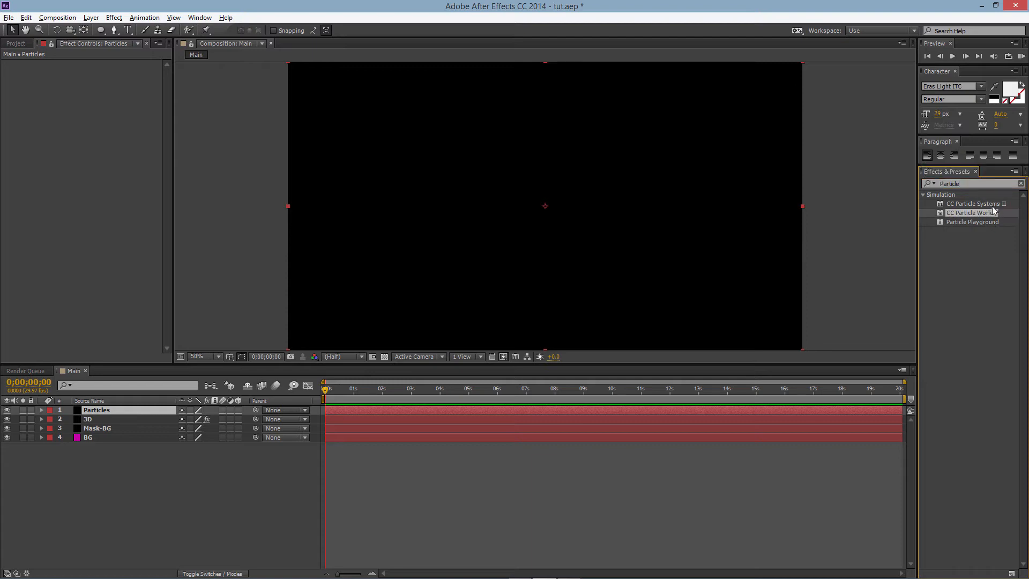
click(987, 204)
drag(978, 217, 140, 411)
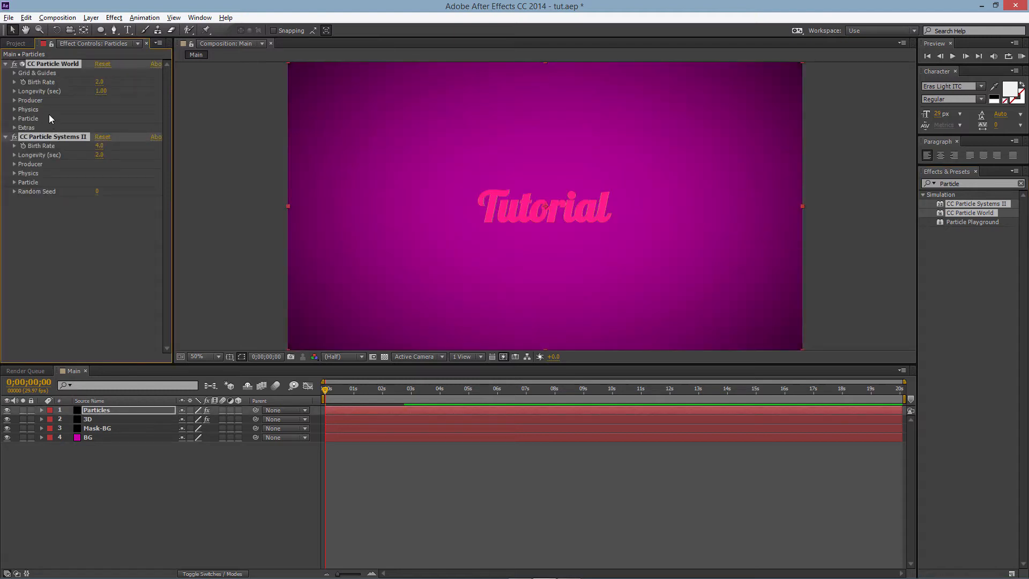
click(66, 139)
key(Delete)
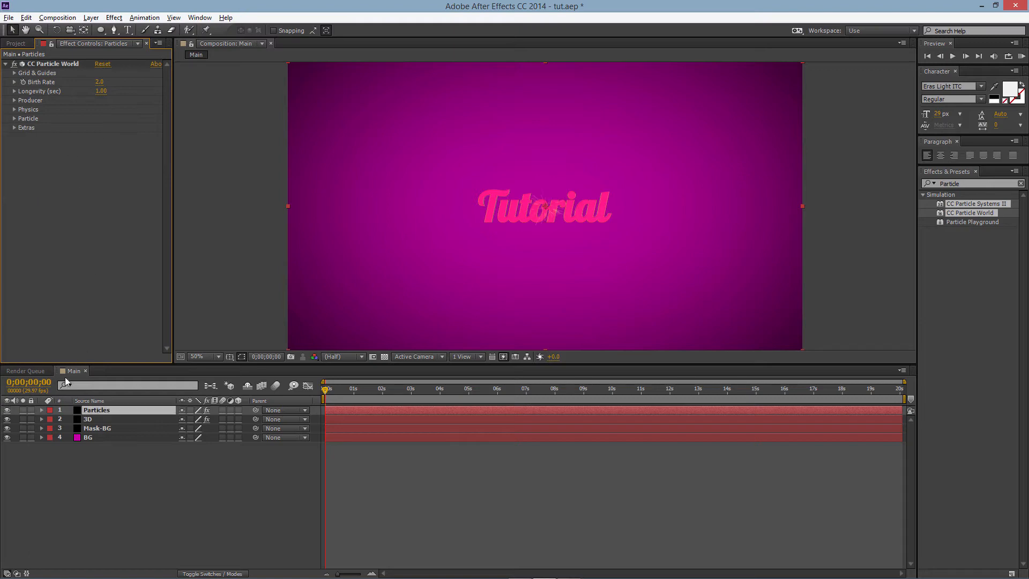
Solo the Particles layer and expand CC Particle World's Particle settings, checking the Birth Color without changing it
click(24, 409)
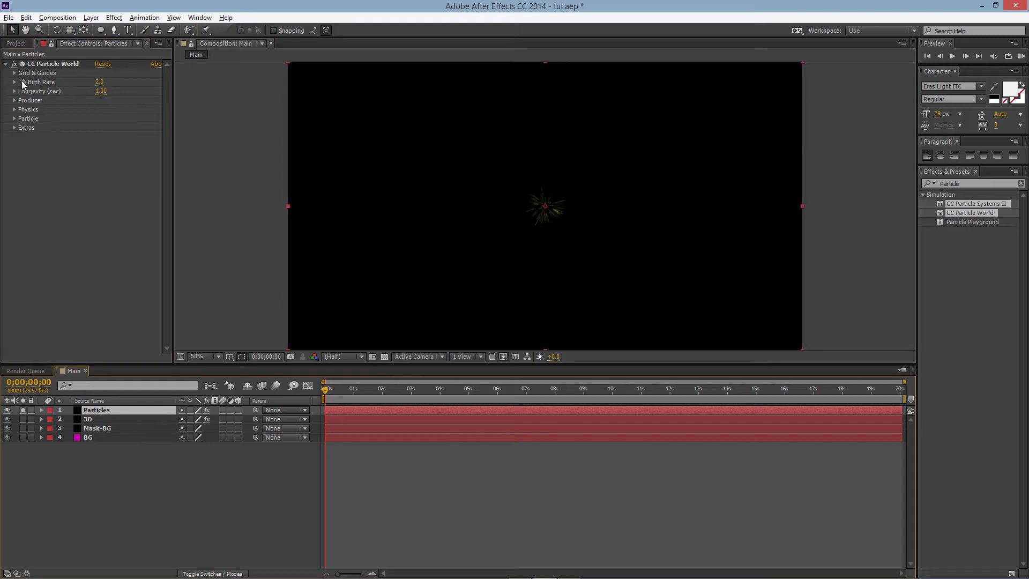
click(14, 118)
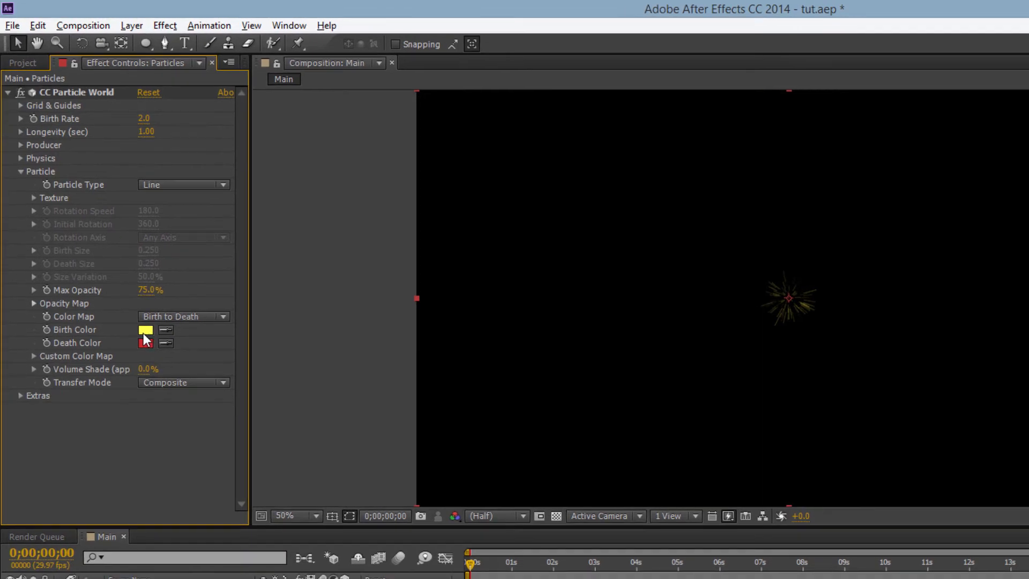
click(143, 332)
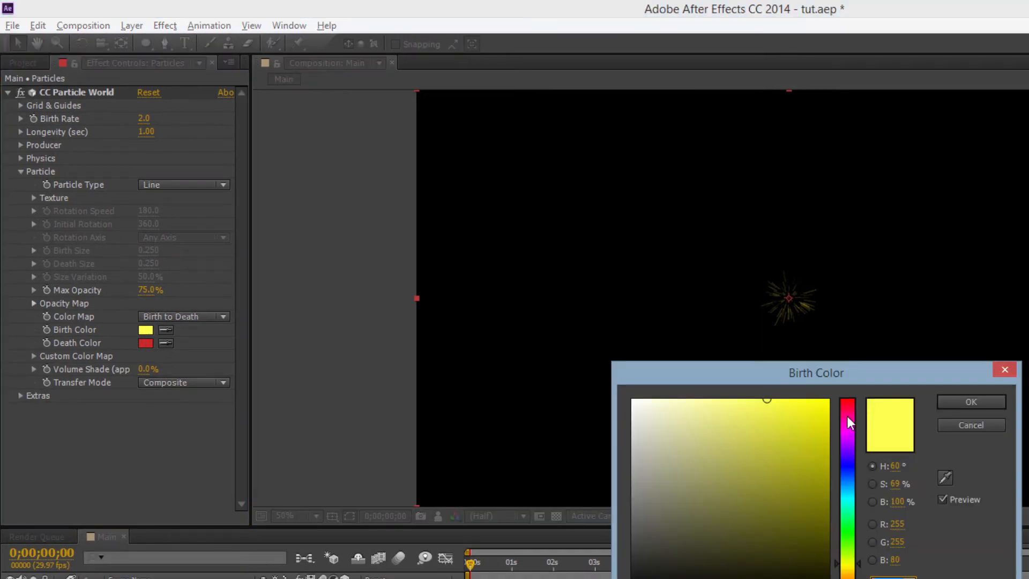
click(989, 424)
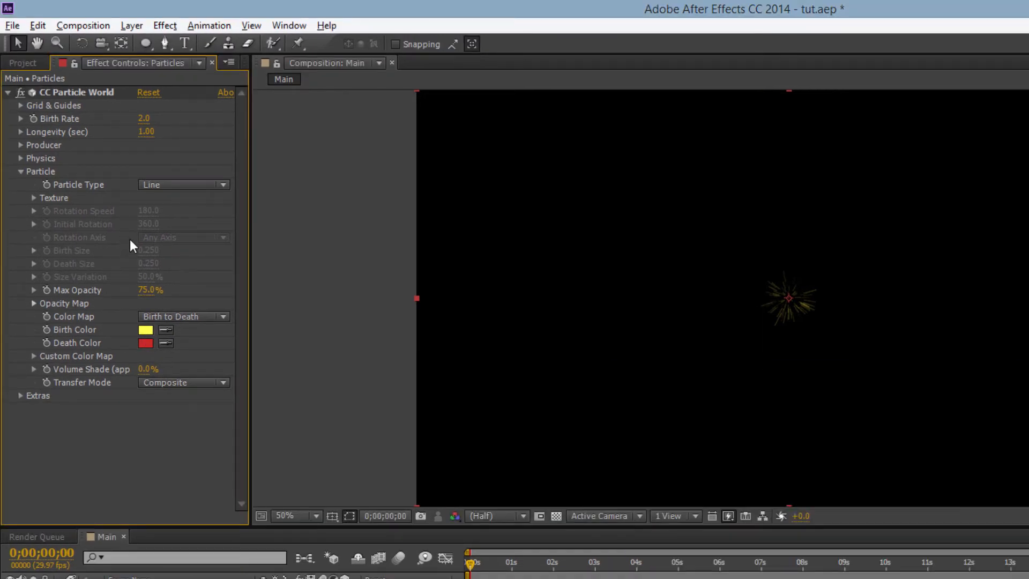
Set the particle type to TriPolygon and move the current time to 0;00;00;26
click(160, 186)
key(Escape)
click(504, 567)
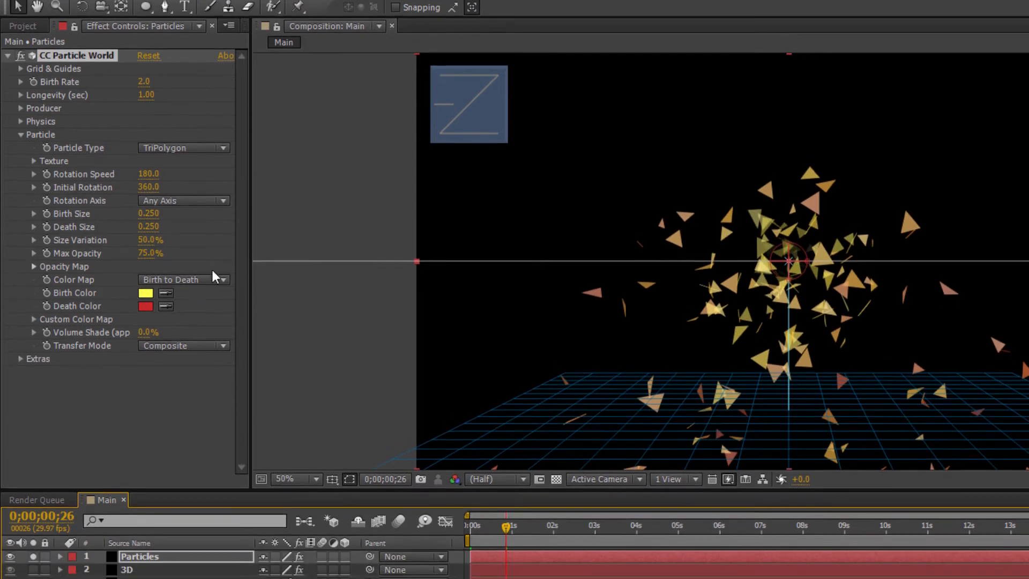
Set the particles' Birth Color to pink FF50D8 and turn off solo for the Particles layer
click(145, 292)
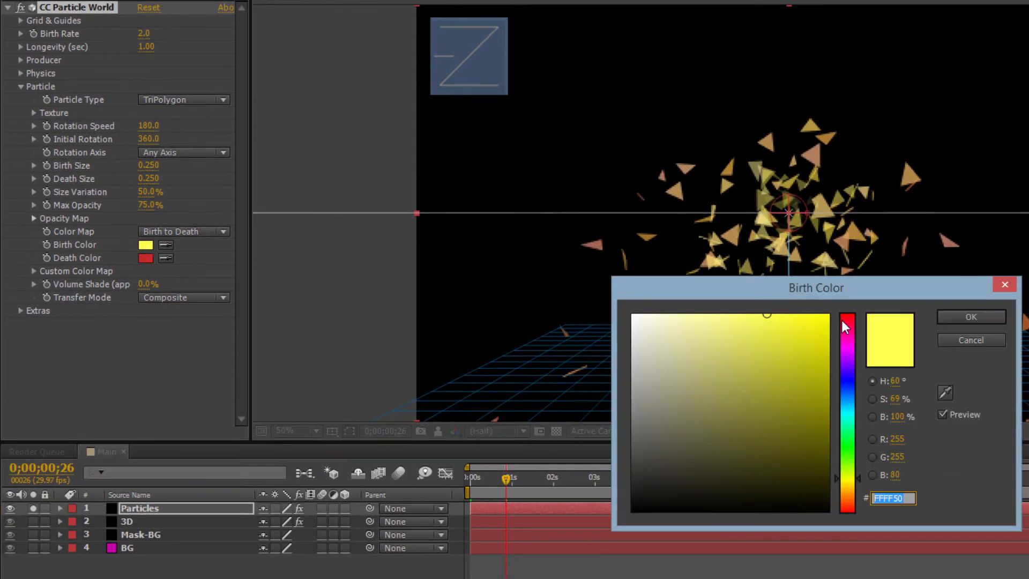
drag(842, 321, 853, 339)
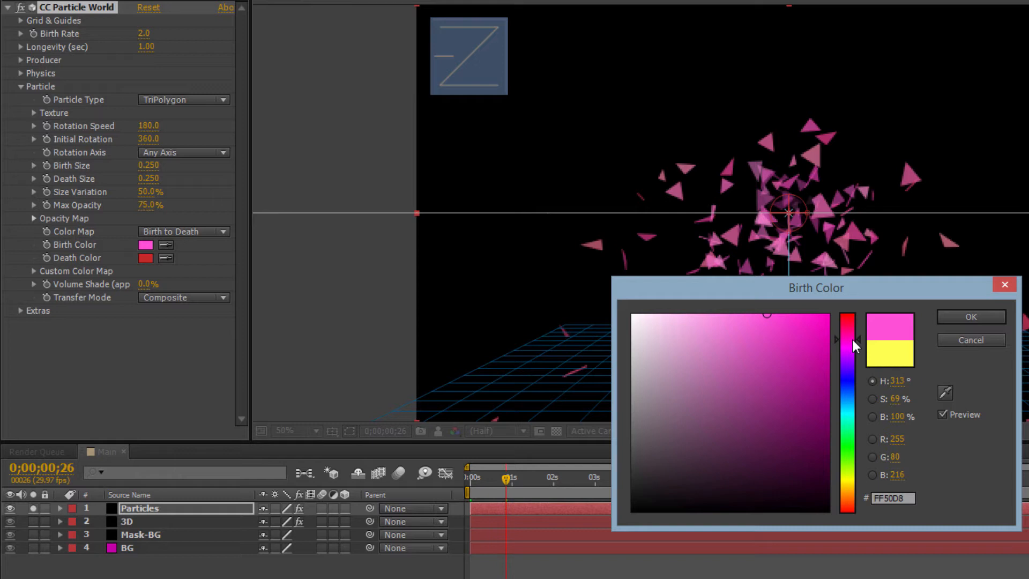
click(970, 318)
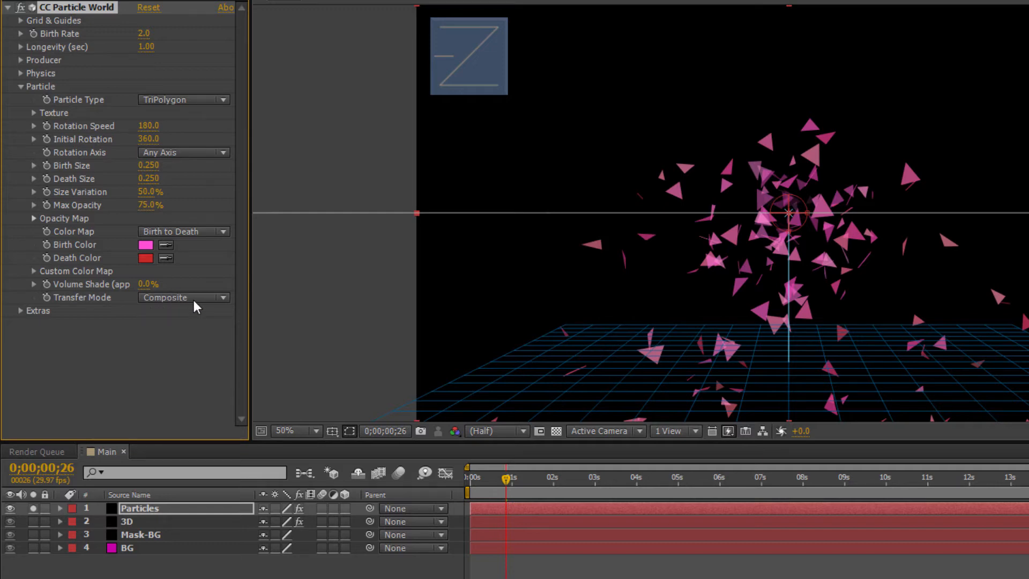
click(35, 510)
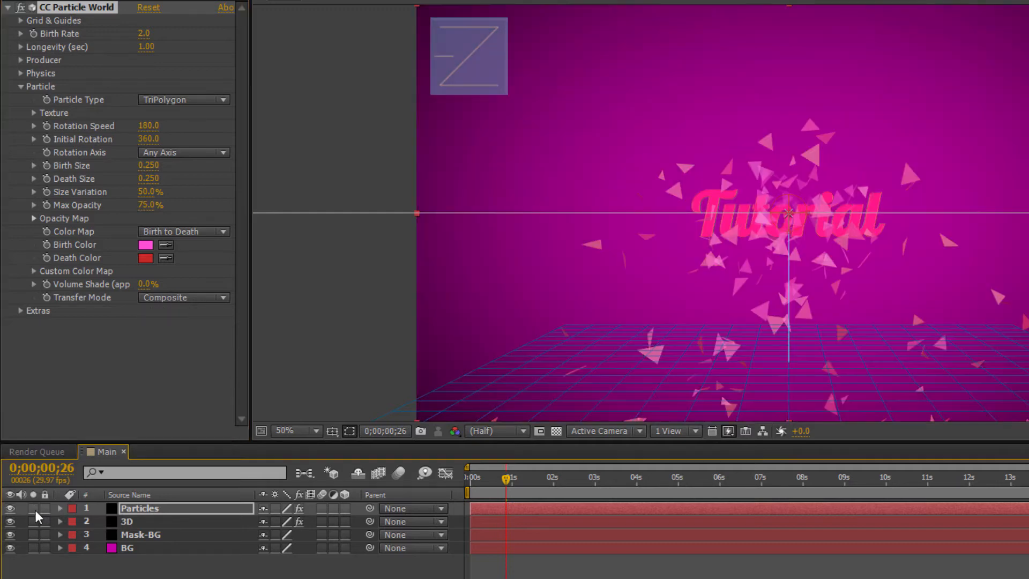
Move the Particles layer below the 3D text layer and solo it
drag(132, 512, 141, 529)
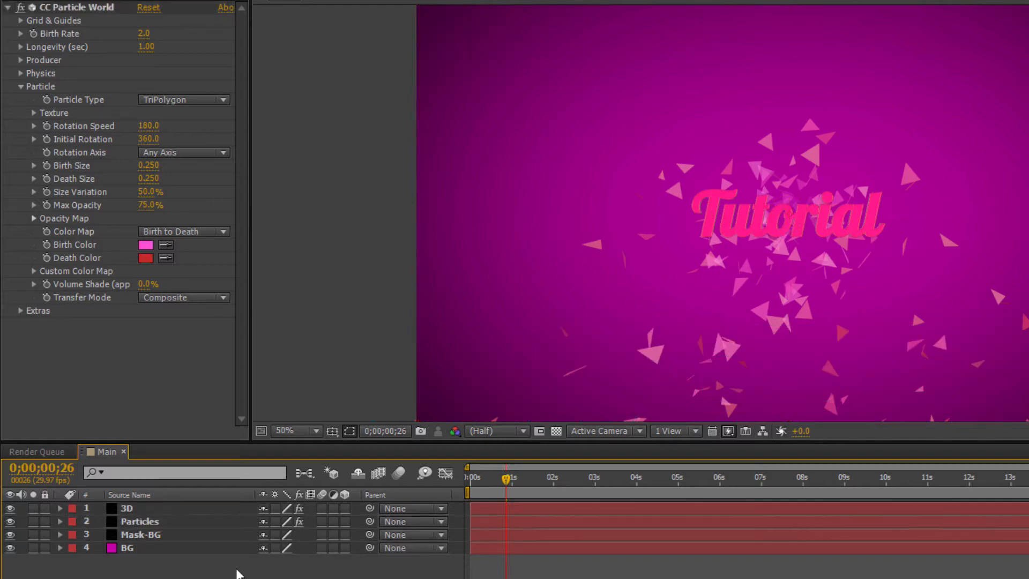
click(137, 526)
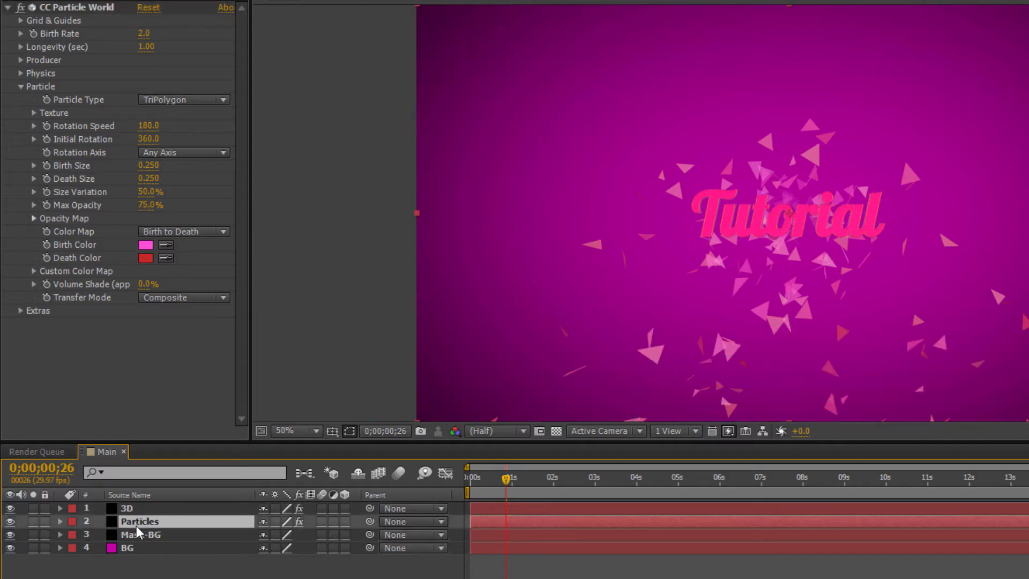
click(32, 522)
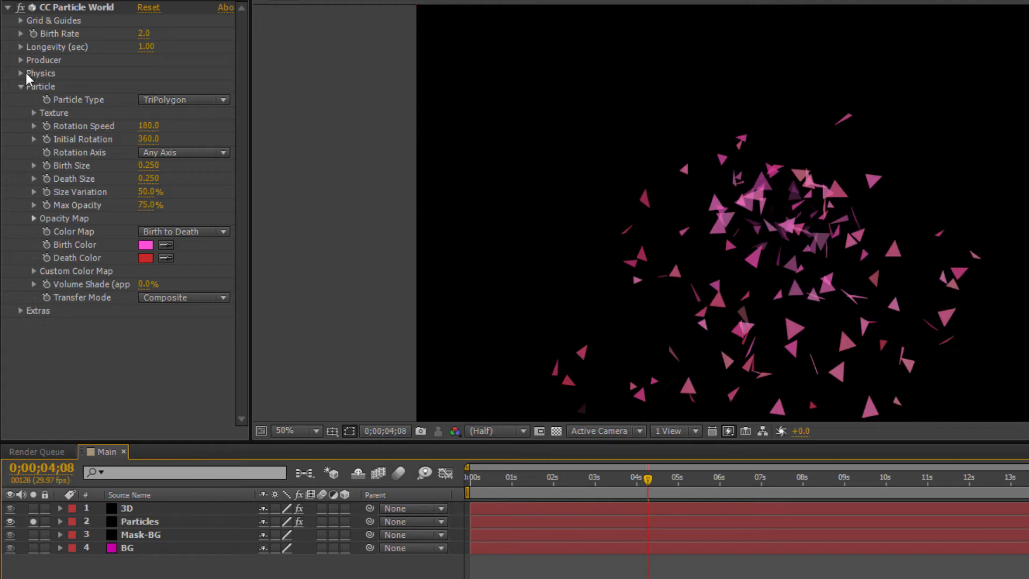
Move the current time to 0;00;04;23 and set the CC Particle World physics animation to Fire
click(21, 73)
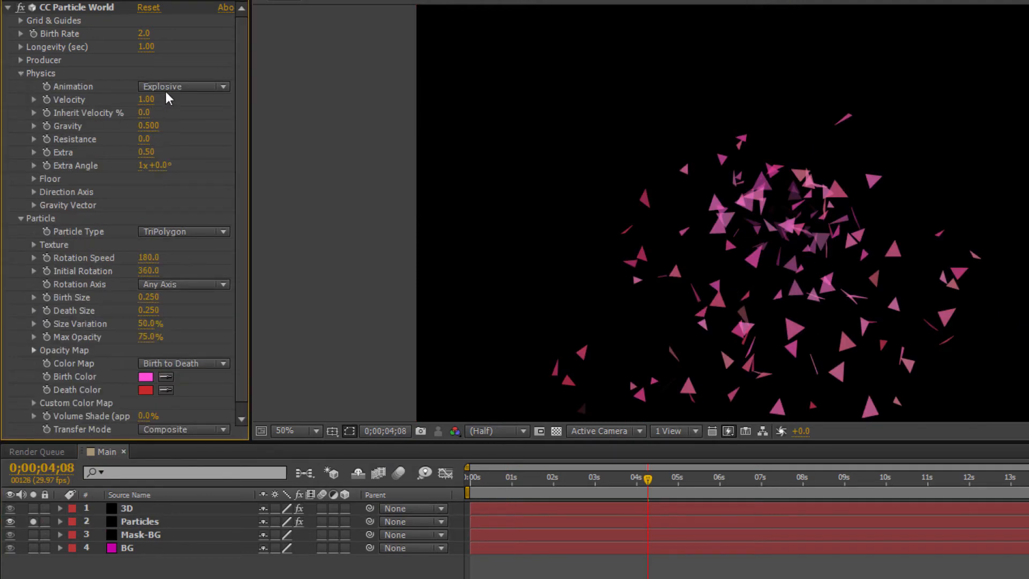
drag(647, 486, 669, 485)
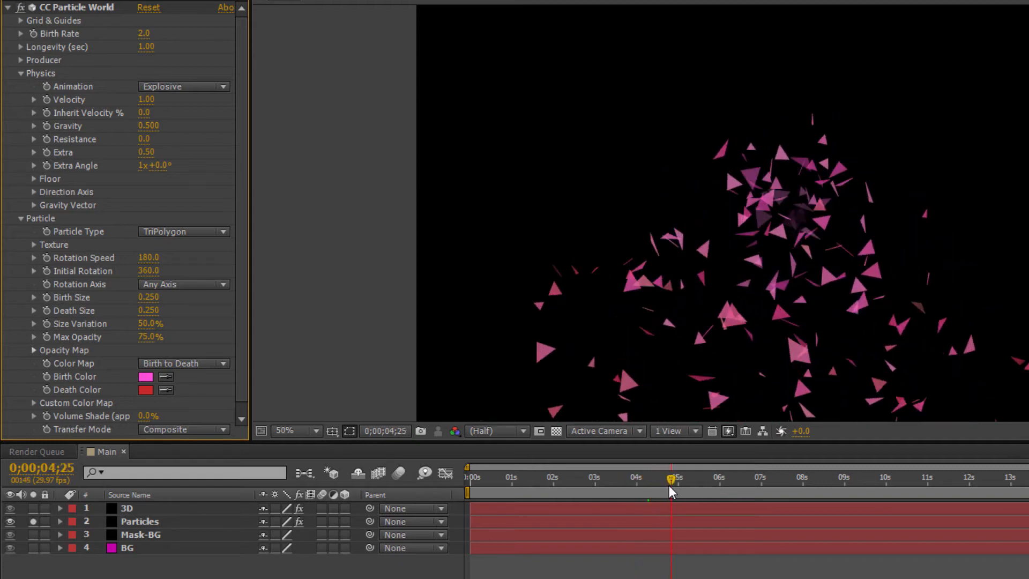
click(20, 60)
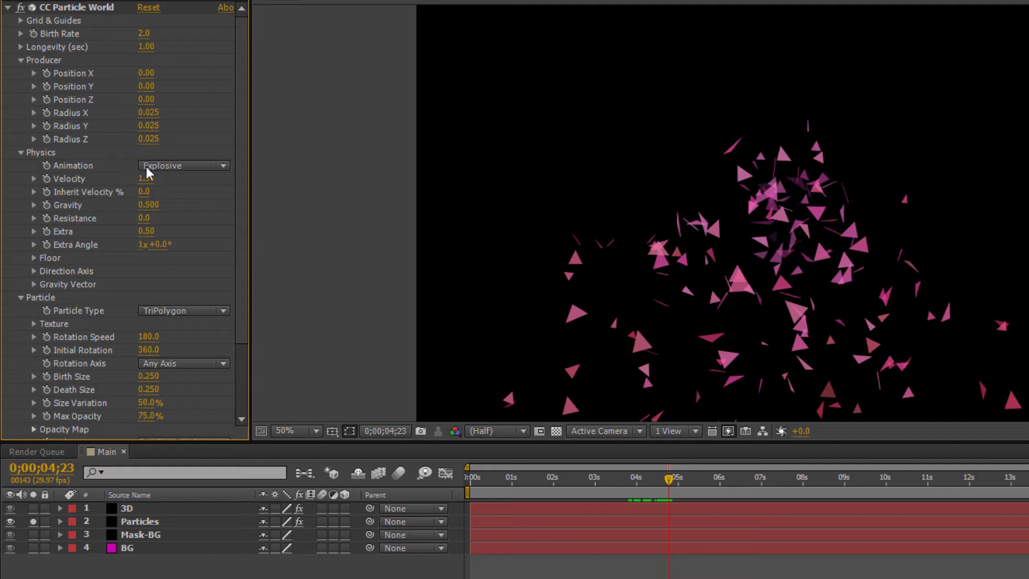
click(178, 166)
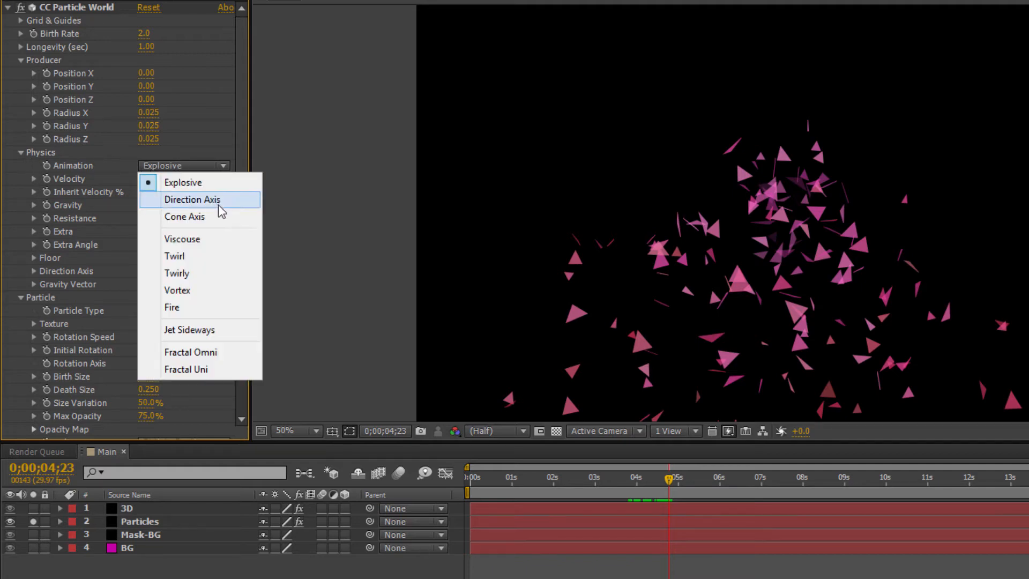
click(190, 307)
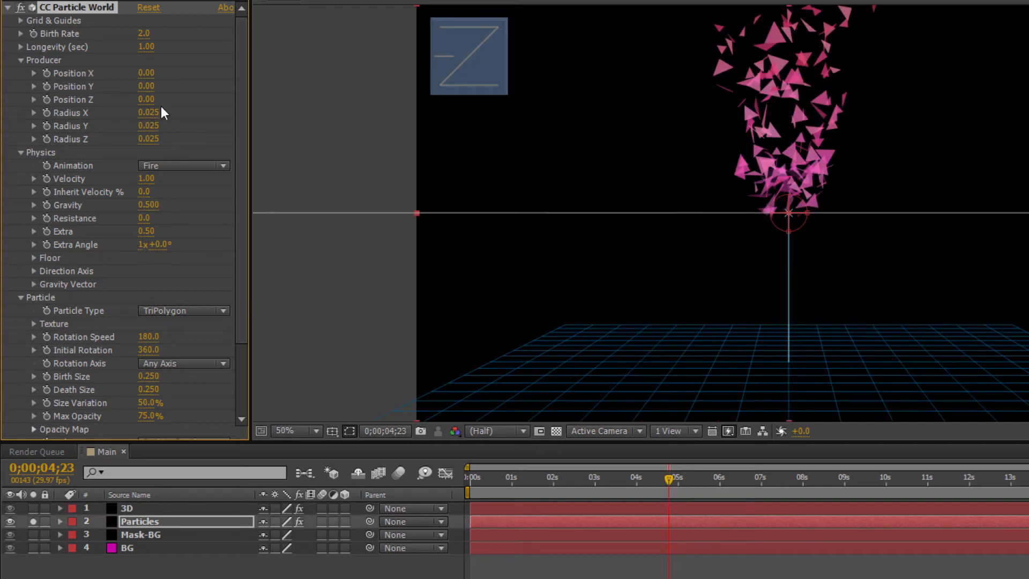
Set the producer's Position Y to 0.30 and Radius X, Y, Z to 0.595, 0.385, 0.725, checking the particles briefly with all layers shown
drag(142, 73, 174, 86)
key(ctrl+z)
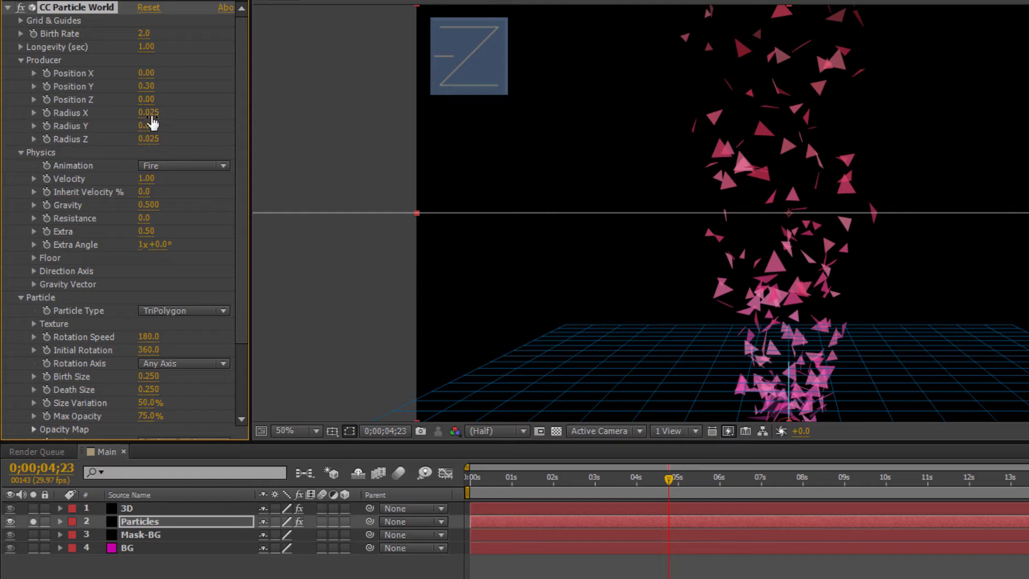
mouse_move(153, 119)
mouse_down()
mouse_move(190, 108)
mouse_move(158, 123)
mouse_move(170, 118)
mouse_up()
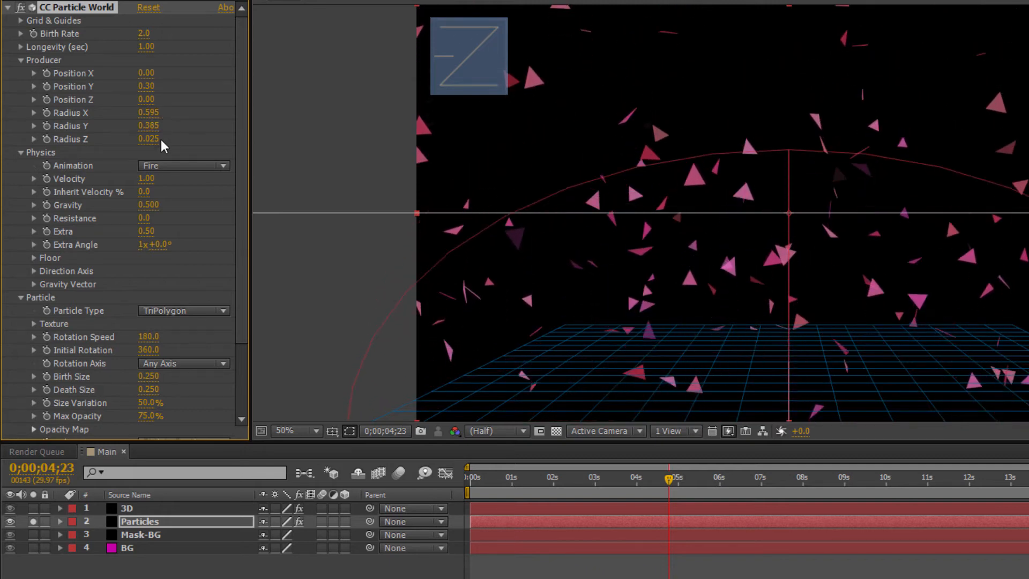
drag(165, 132, 195, 128)
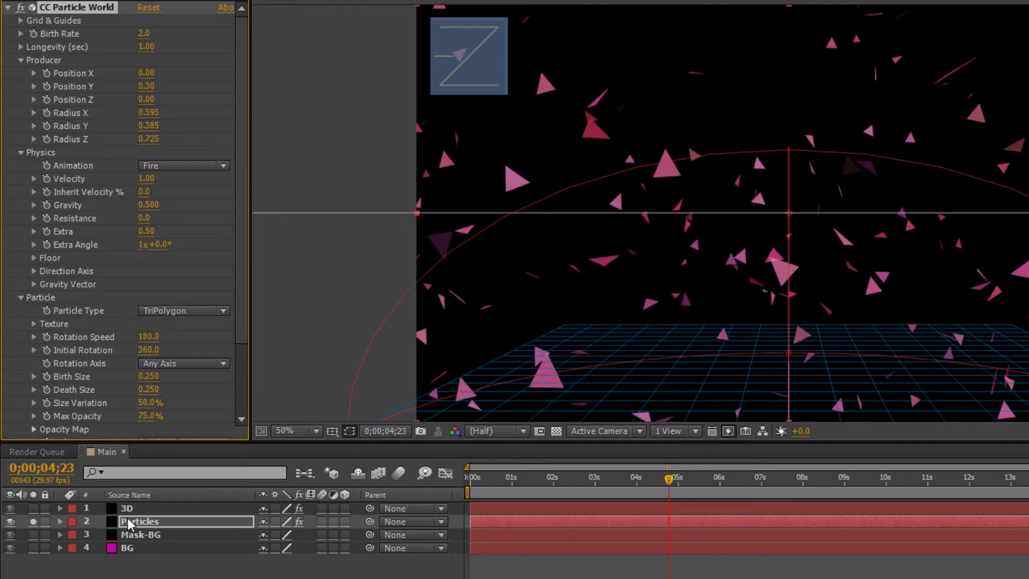
click(35, 521)
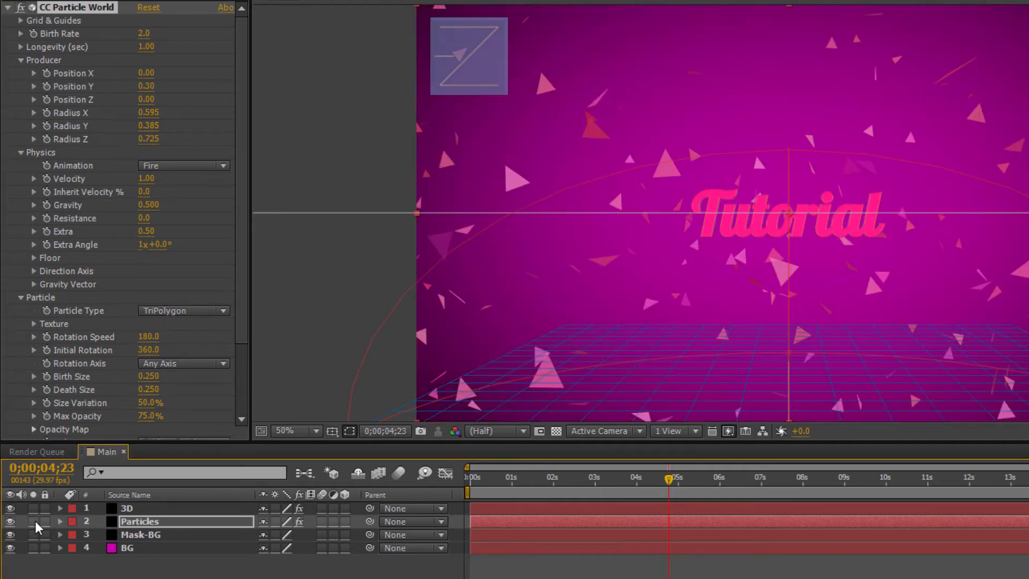
click(32, 519)
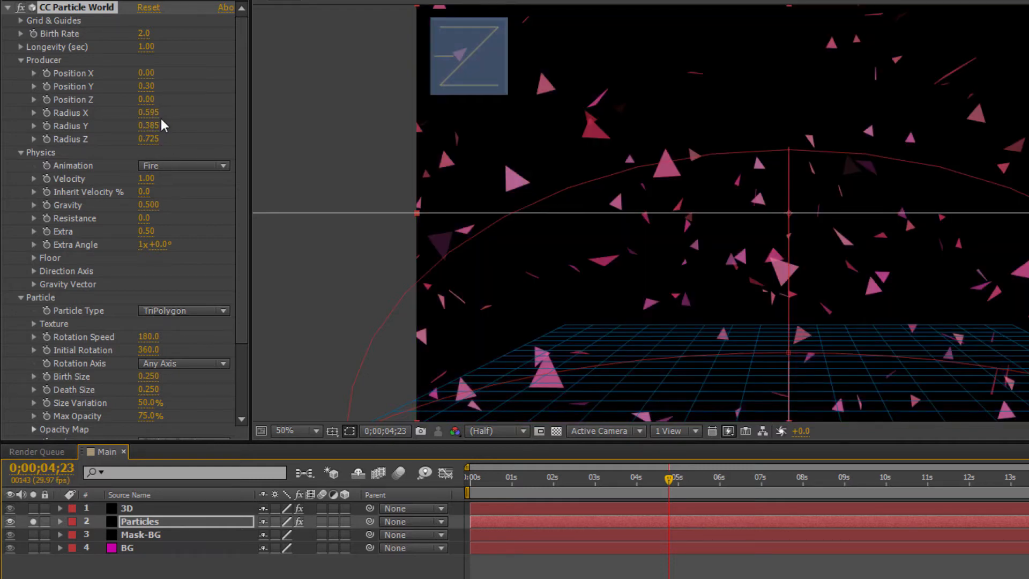
Reduce the particles' Birth Rate to 1.1 and preview the animation
drag(146, 35, 141, 38)
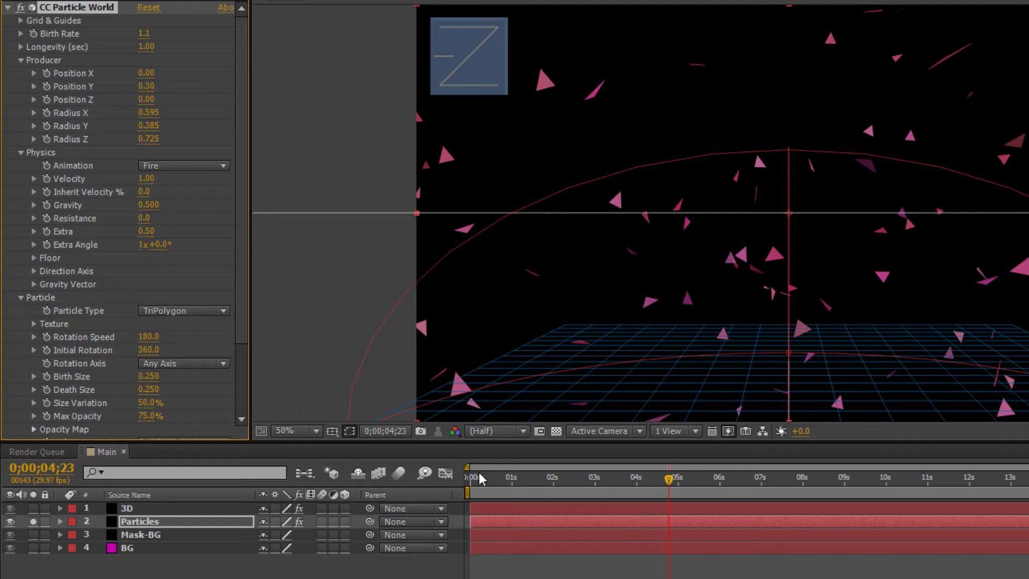
key(KP_0)
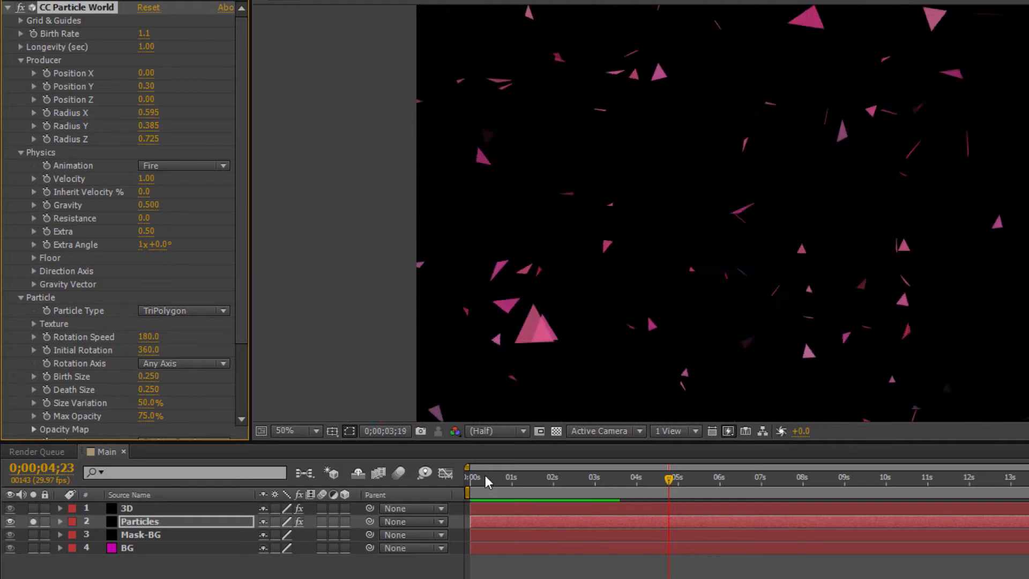
key(space)
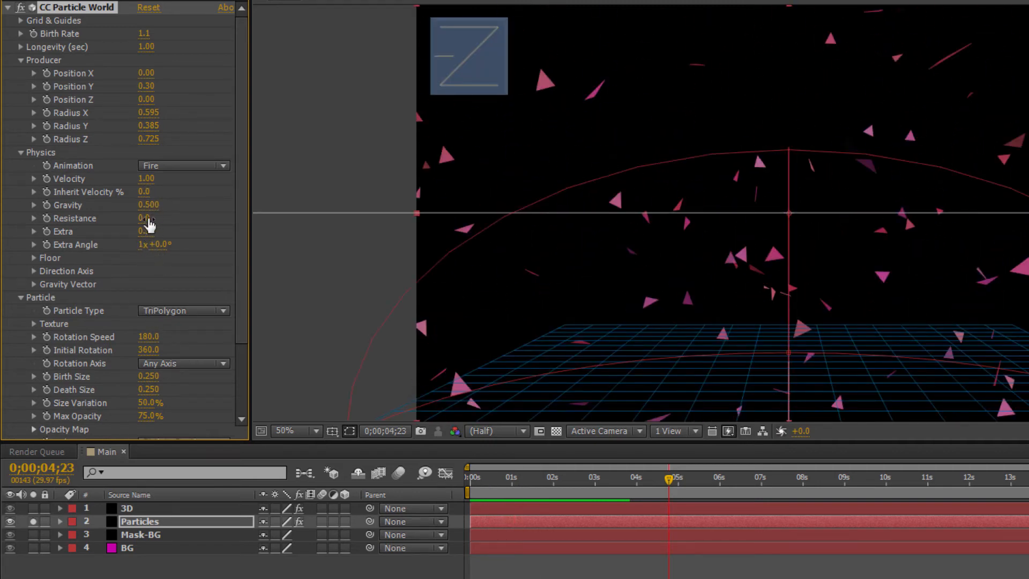
Lower the particles' Gravity to 0.040 and preview the slower motion
drag(152, 206, 126, 213)
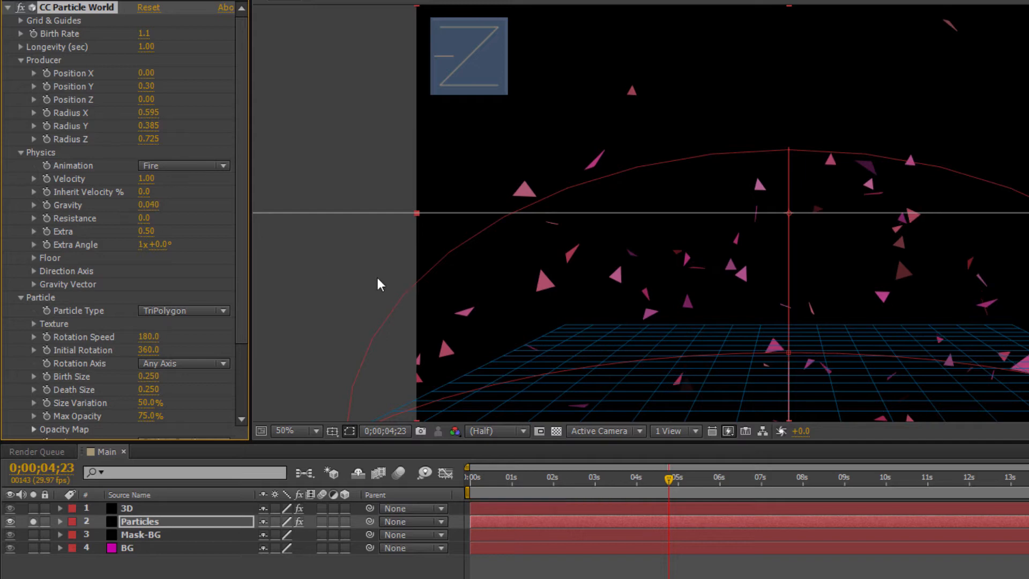
key(KP_0)
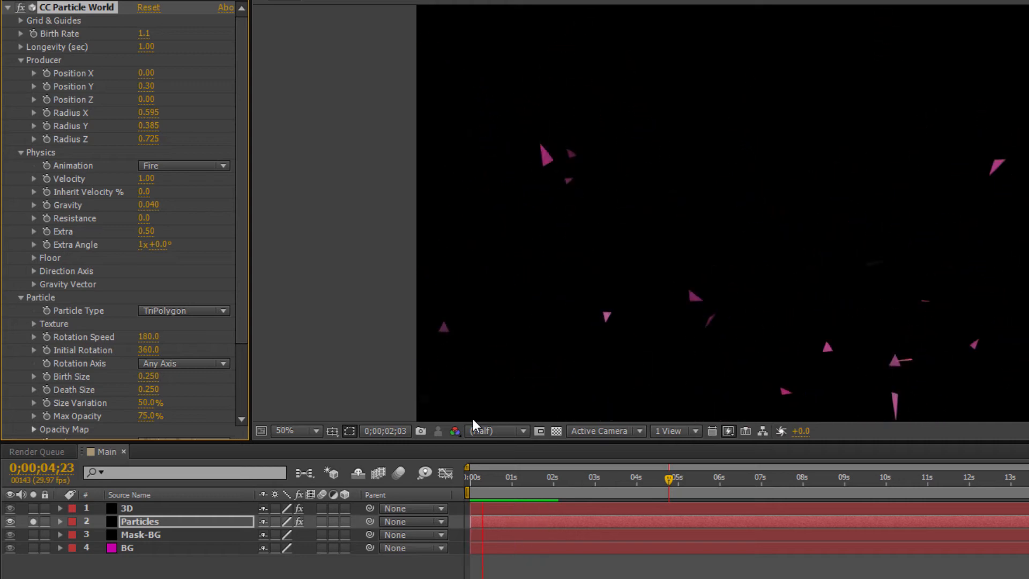
key(space)
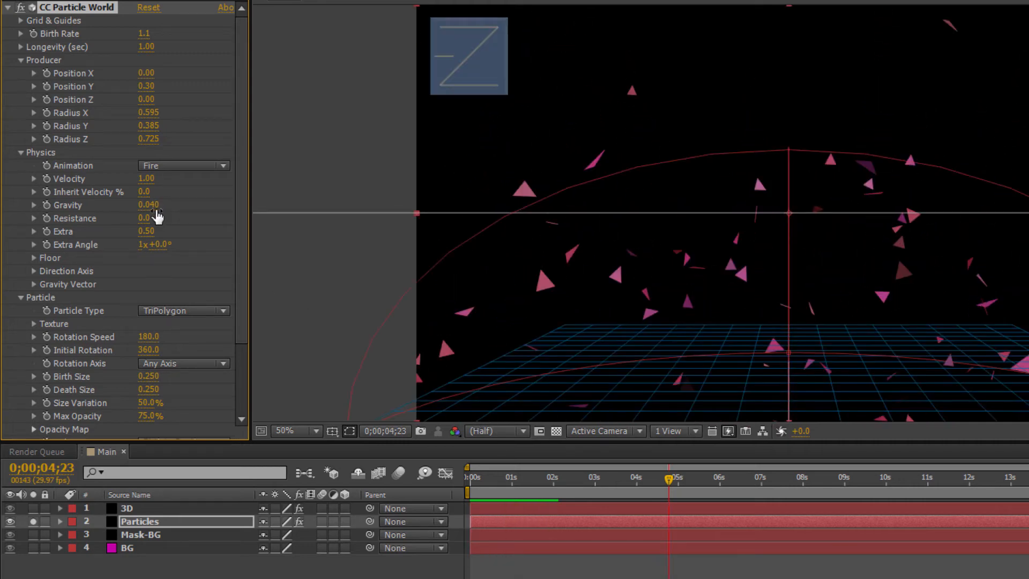
Set the particles' Velocity to 0.45 and Extra to 0.17, and preview the animation
drag(145, 178, 105, 180)
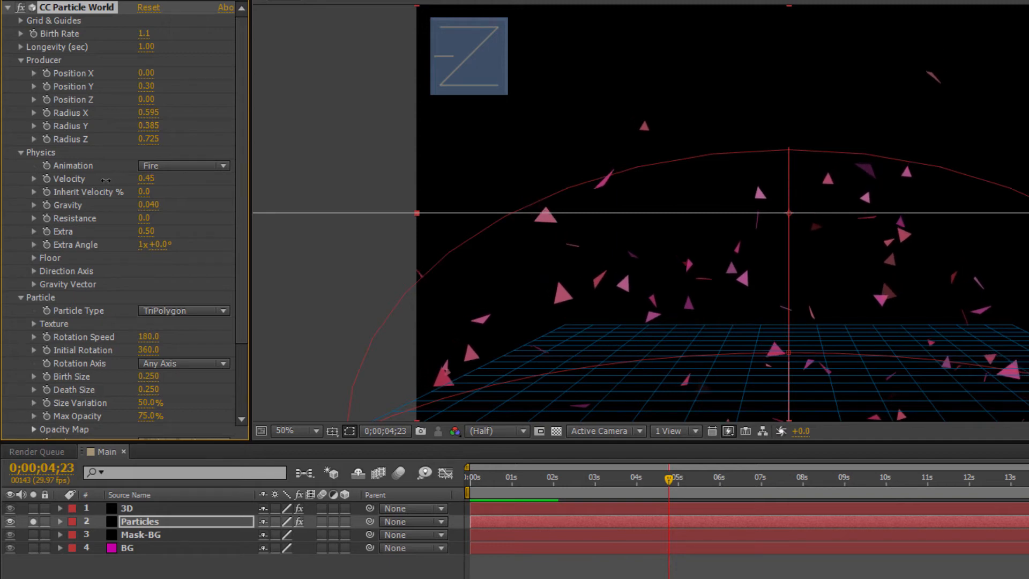
drag(144, 232, 124, 234)
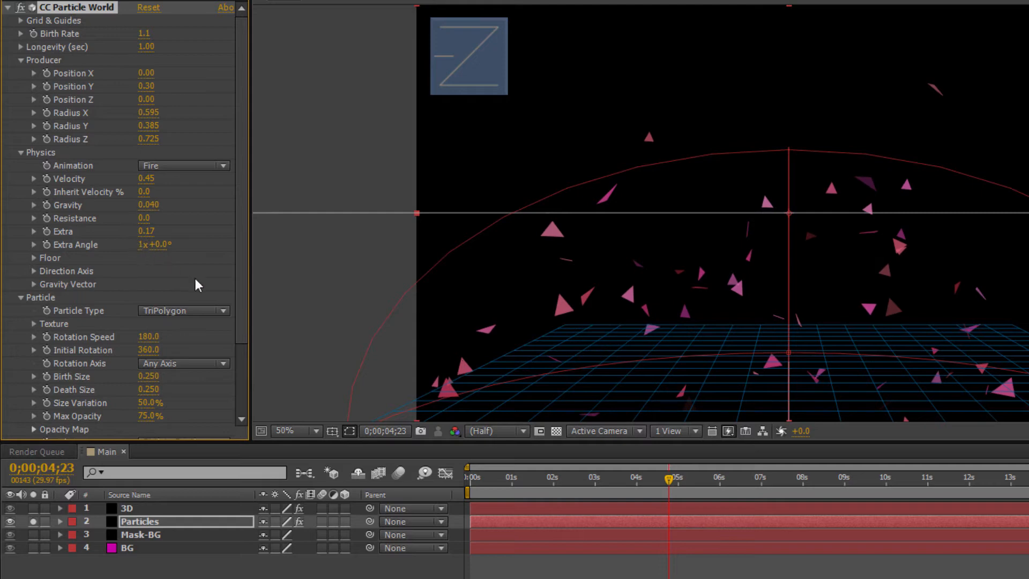
key(KP_0)
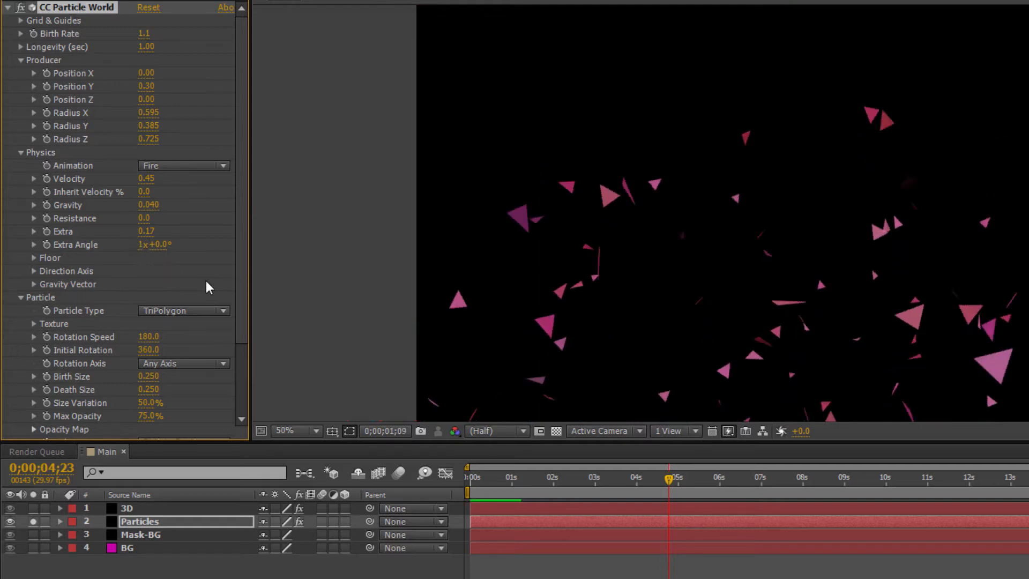
Raise the particle Gravity to 0.230 and preview the resulting motion
key(space)
key(space)
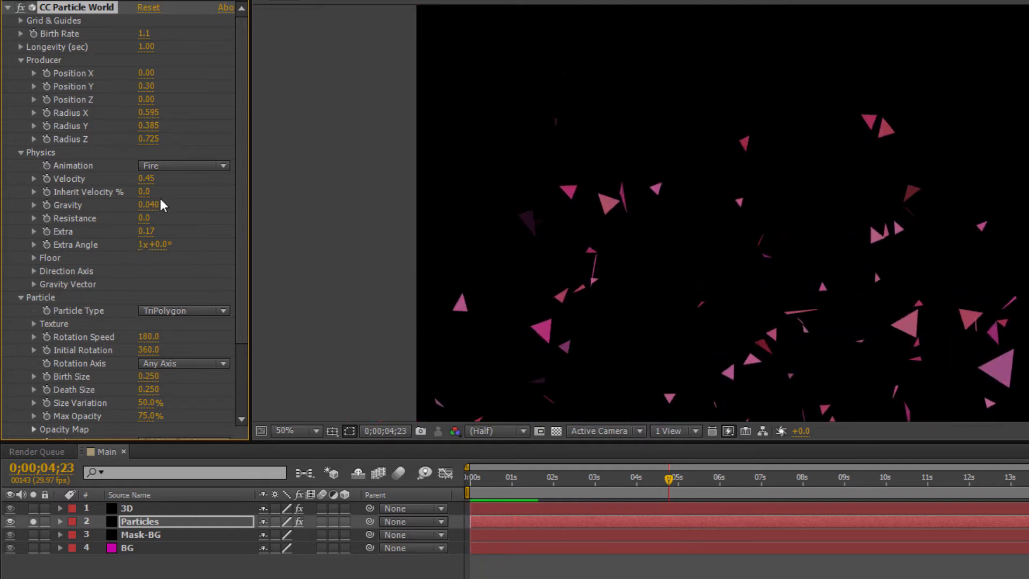
drag(160, 204, 163, 204)
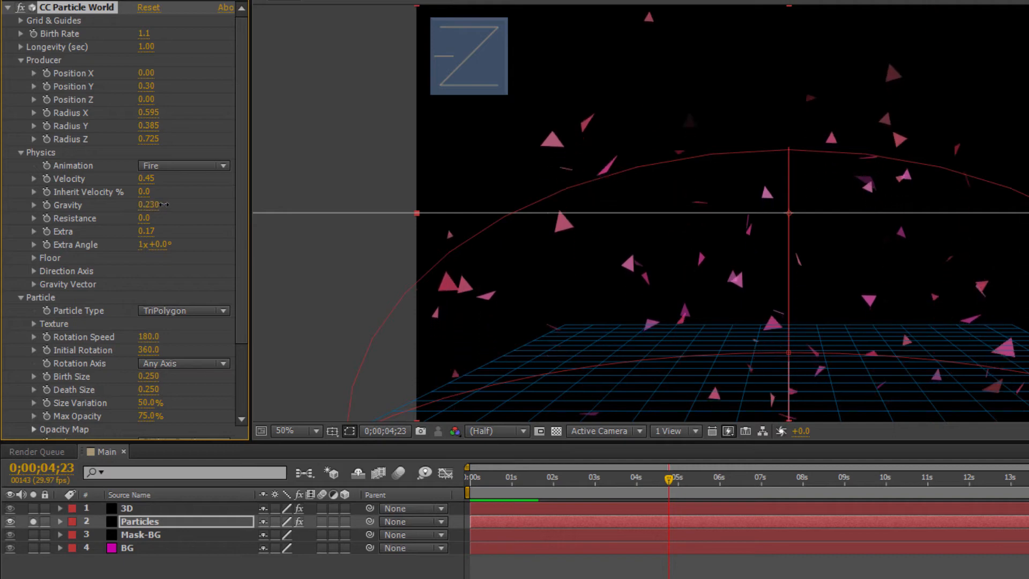
key(KP_0)
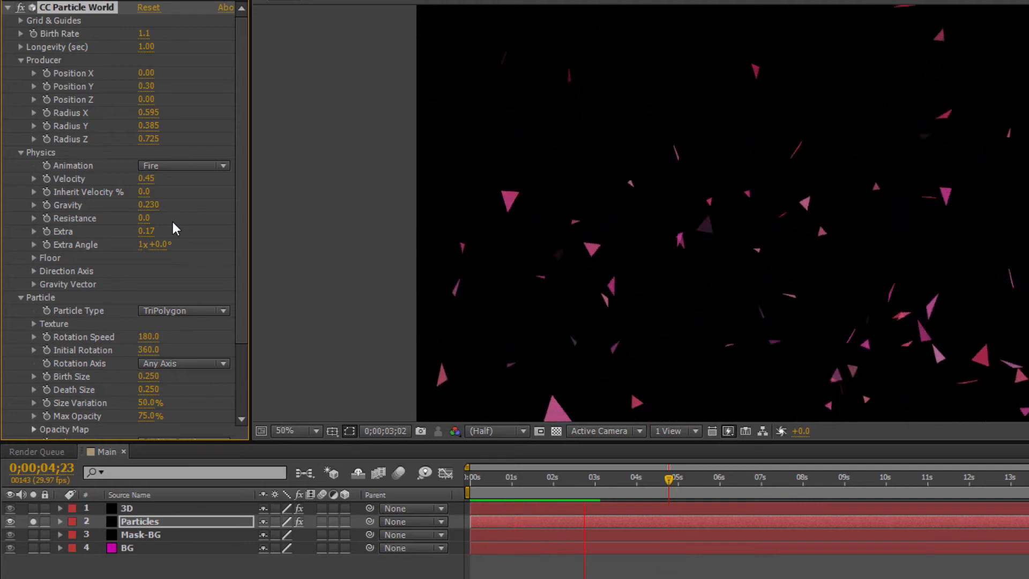
key(space)
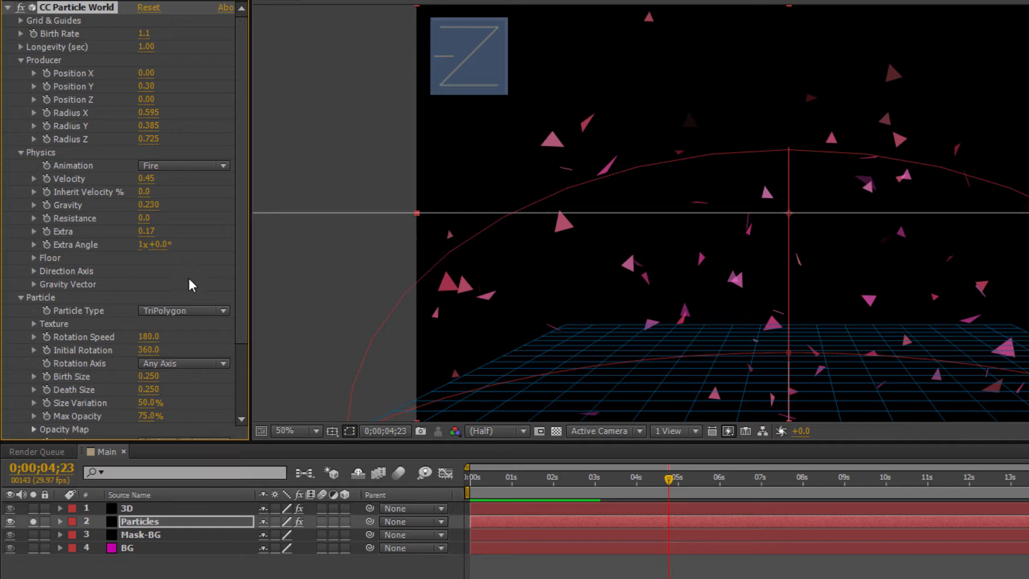
Set the particles' Birth Size to 0.080 and Death Size to 0.170, checking them against the full composition
scroll(189, 278, down, 3)
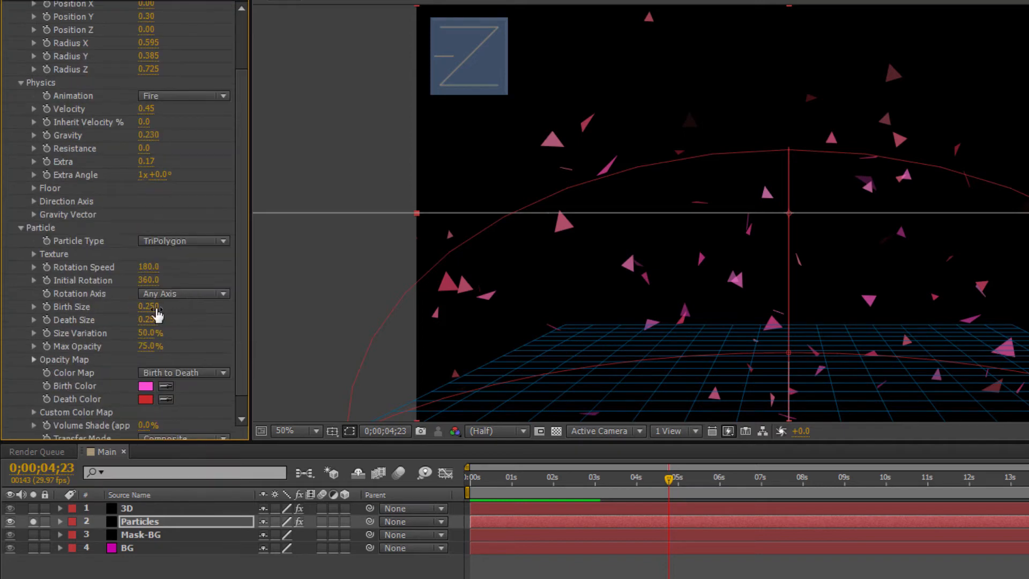
drag(156, 311, 127, 304)
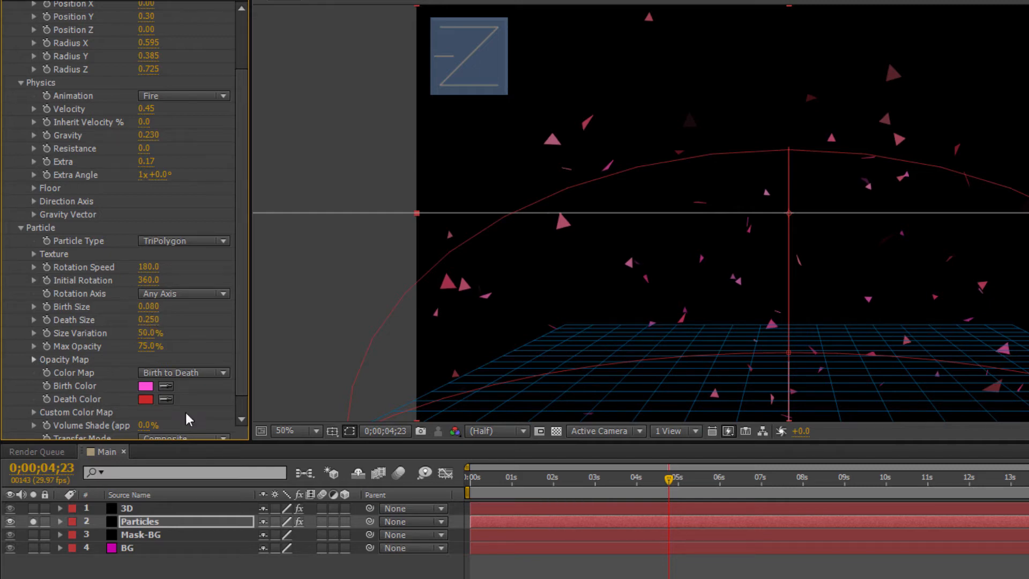
drag(133, 319, 141, 319)
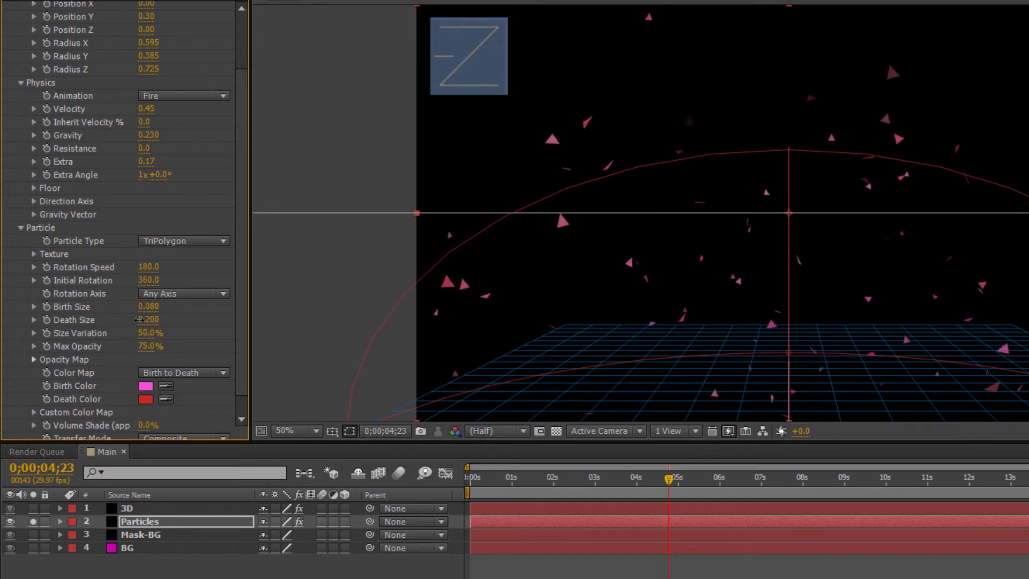
click(34, 520)
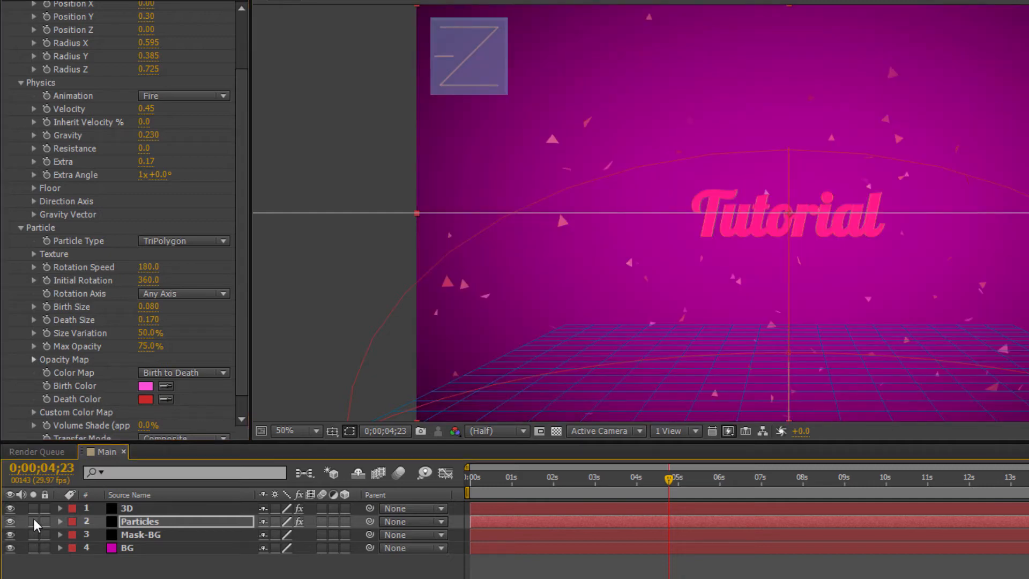
click(34, 520)
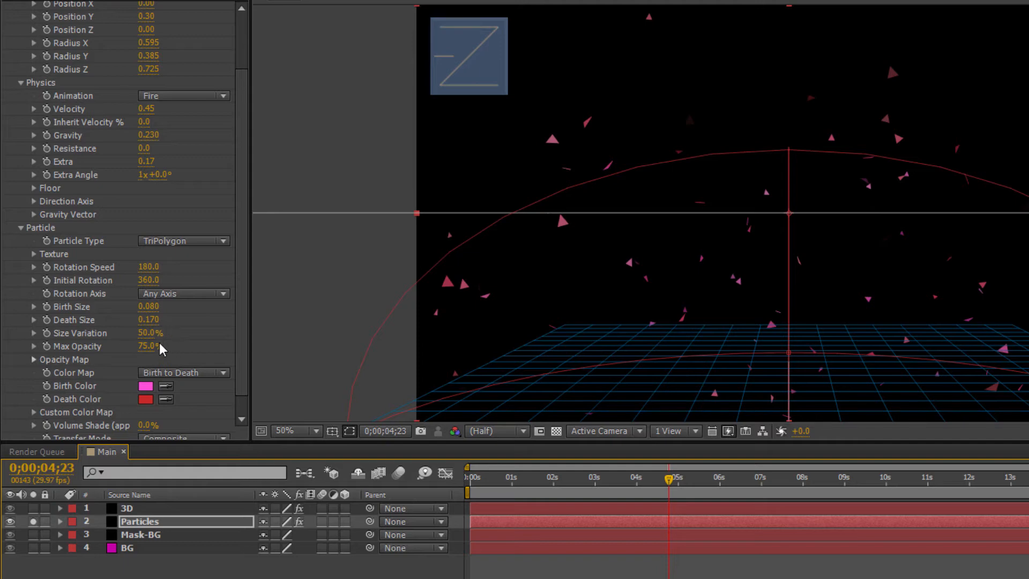
Lower the particles' Max Opacity to 69%
mouse_move(149, 351)
mouse_down()
mouse_move(130, 345)
mouse_move(146, 346)
mouse_up()
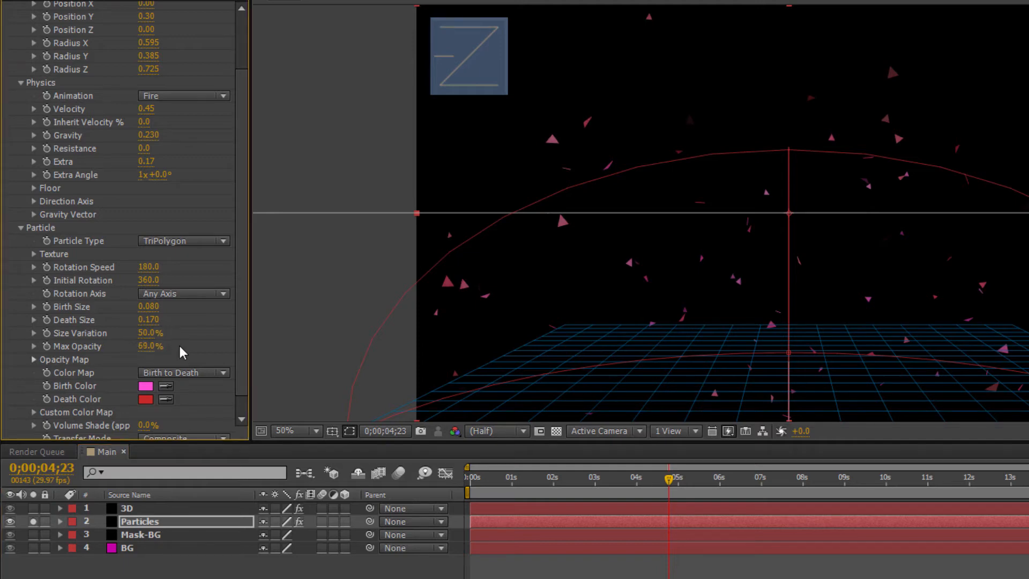
scroll(182, 352, down, 1)
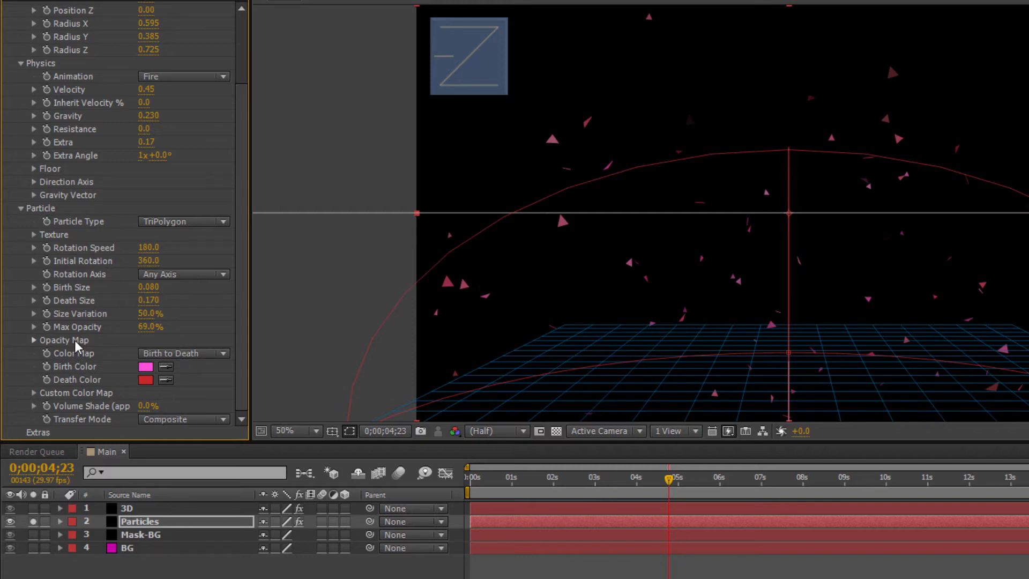
scroll(75, 347, down, 4)
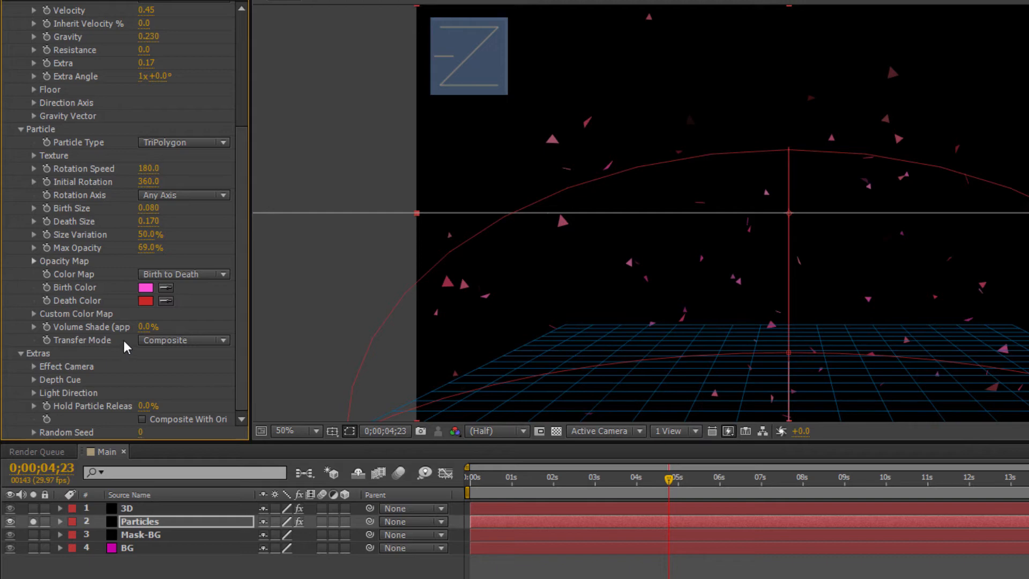
Set the particle Longevity to 1.39 seconds and Birth Rate to 0.8, and unsolo the Particles layer to preview the full composition
scroll(178, 261, up, 3)
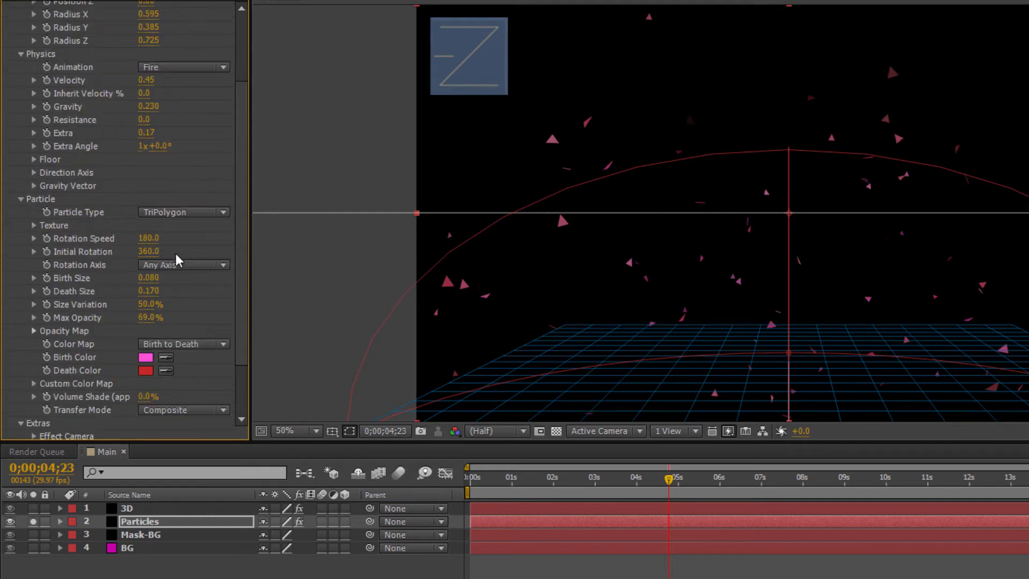
scroll(178, 261, up, 4)
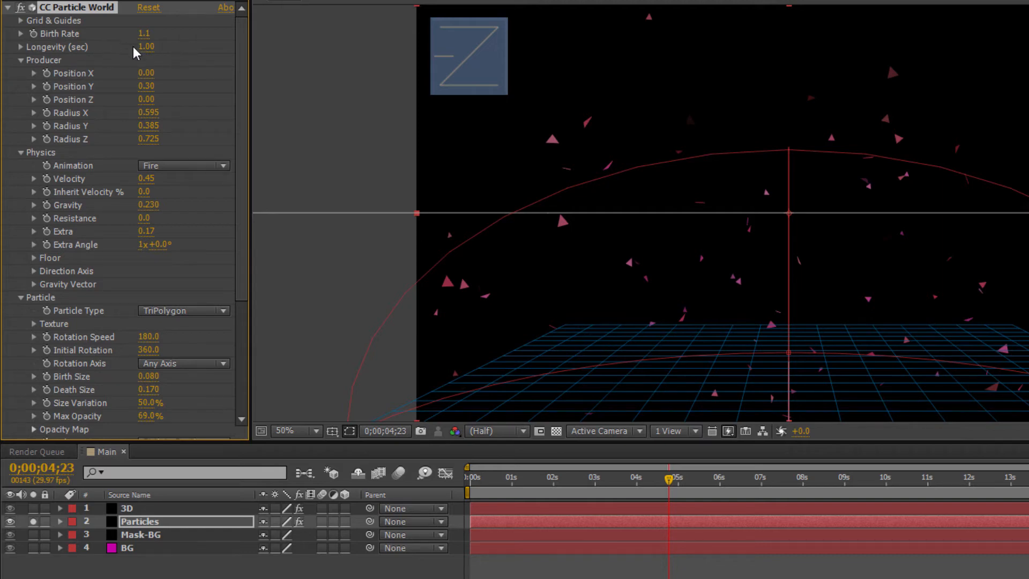
drag(148, 47, 174, 46)
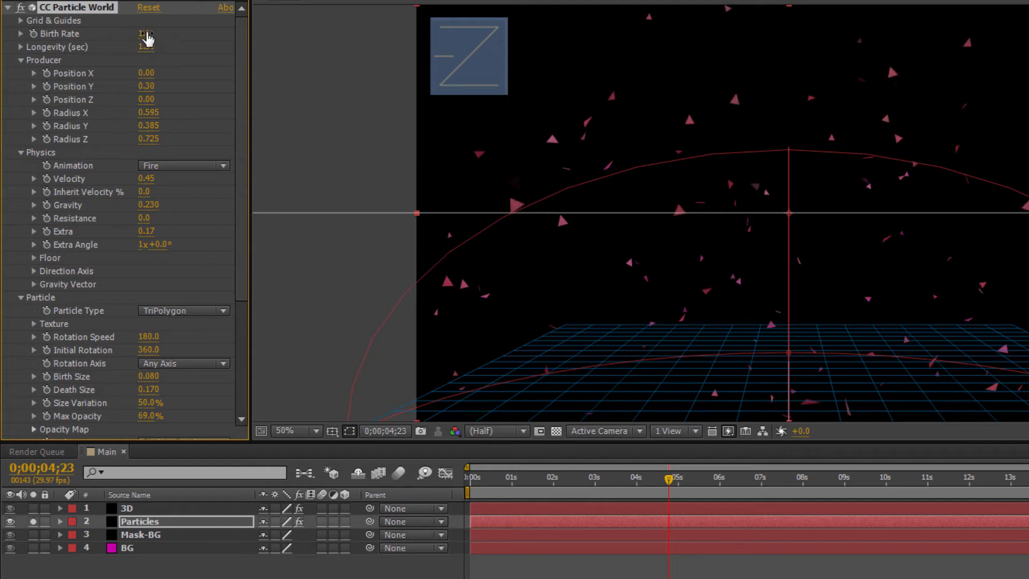
drag(150, 44, 148, 45)
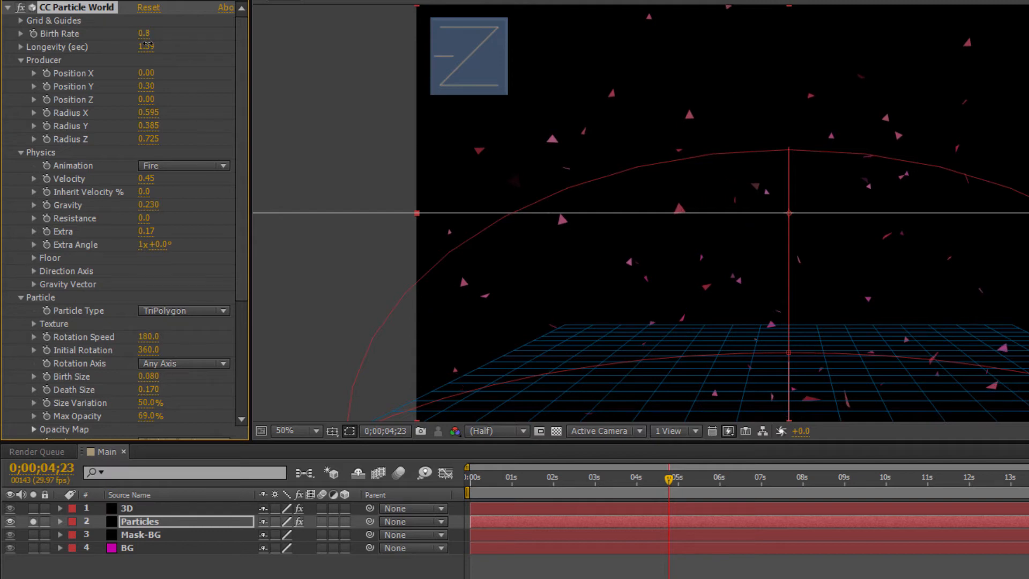
click(34, 520)
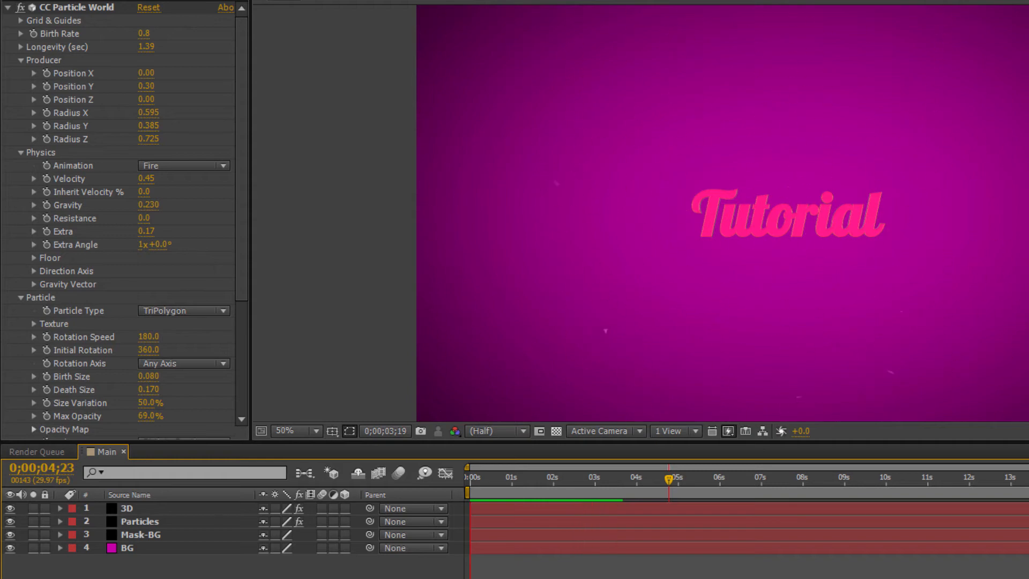
Duplicate the Particles layer with only the copy soloed, and expand the copy's Producer and Particle settings
click(152, 523)
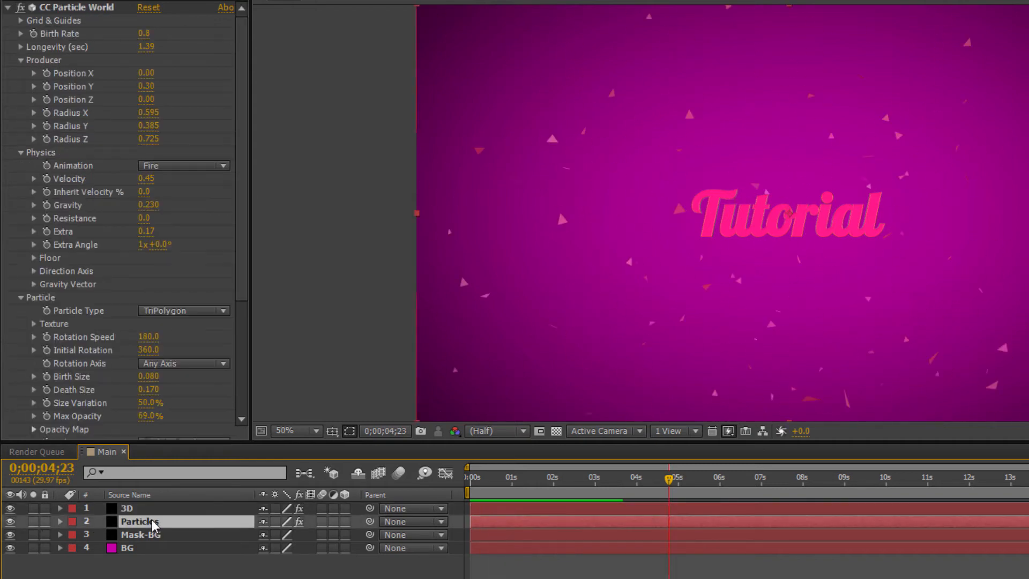
click(33, 521)
key(ctrl+d)
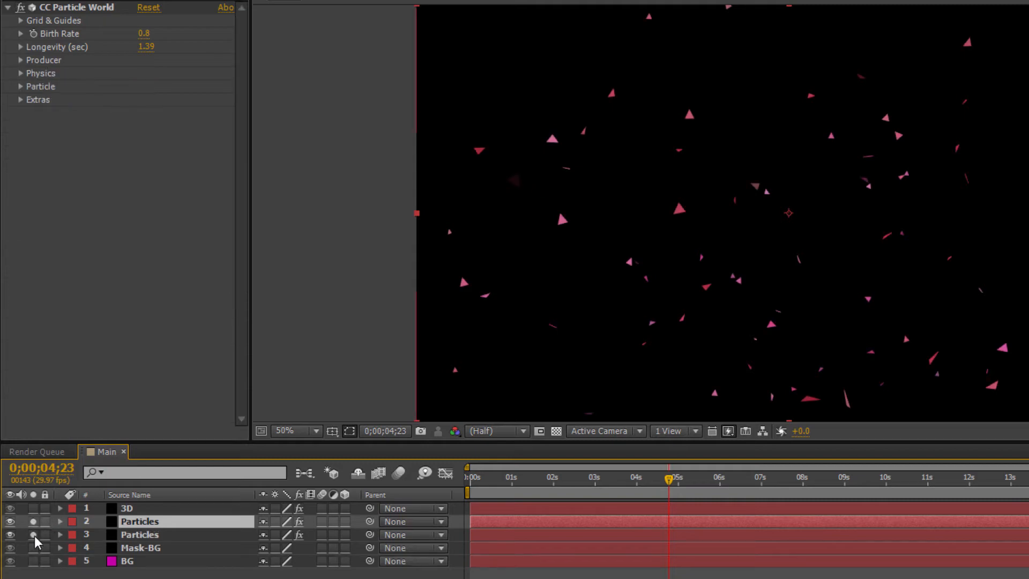
click(20, 60)
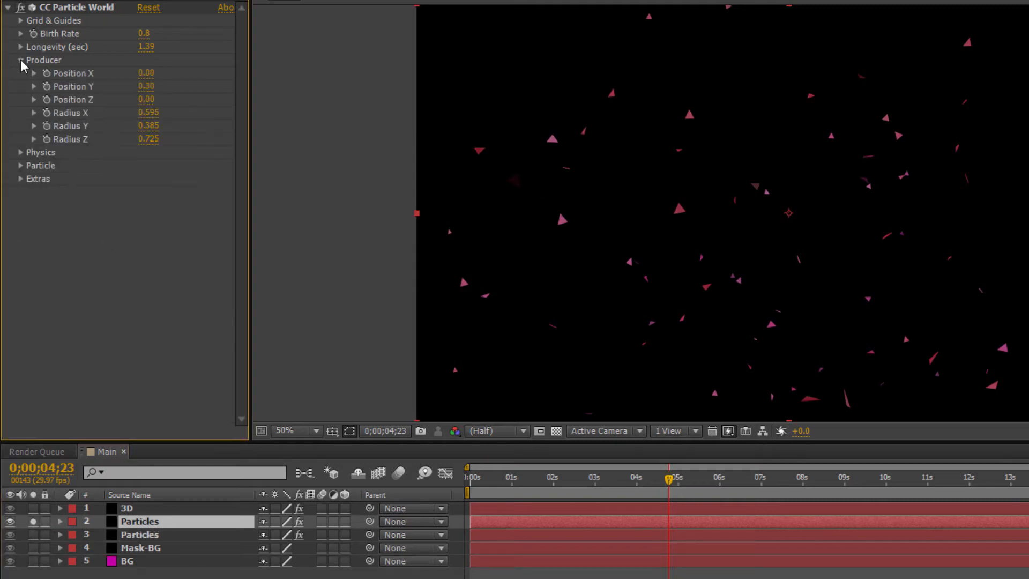
click(21, 165)
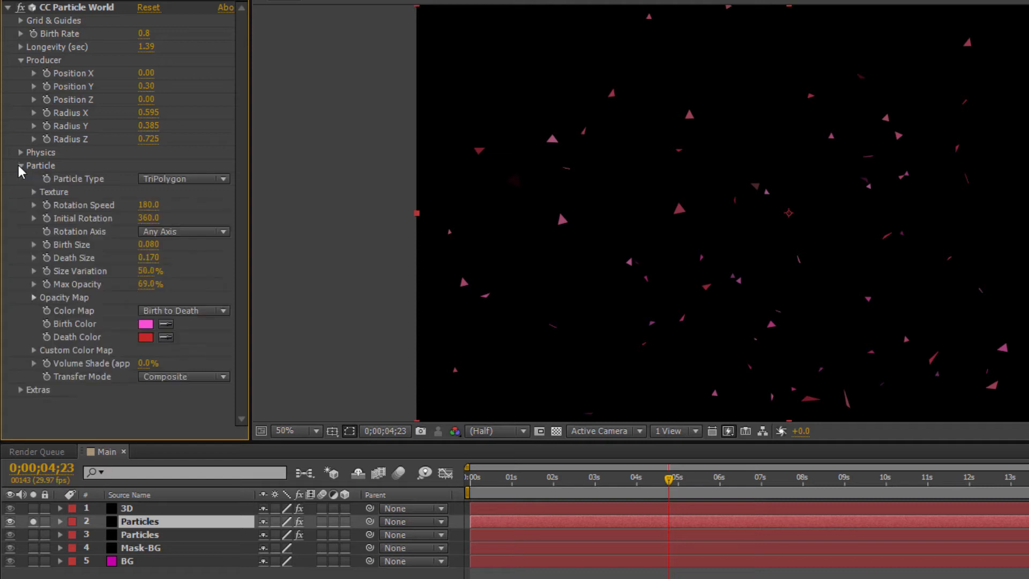
Try the Motion Polygon, Motion Square and Cube particle types on the duplicated Particles layer
click(167, 179)
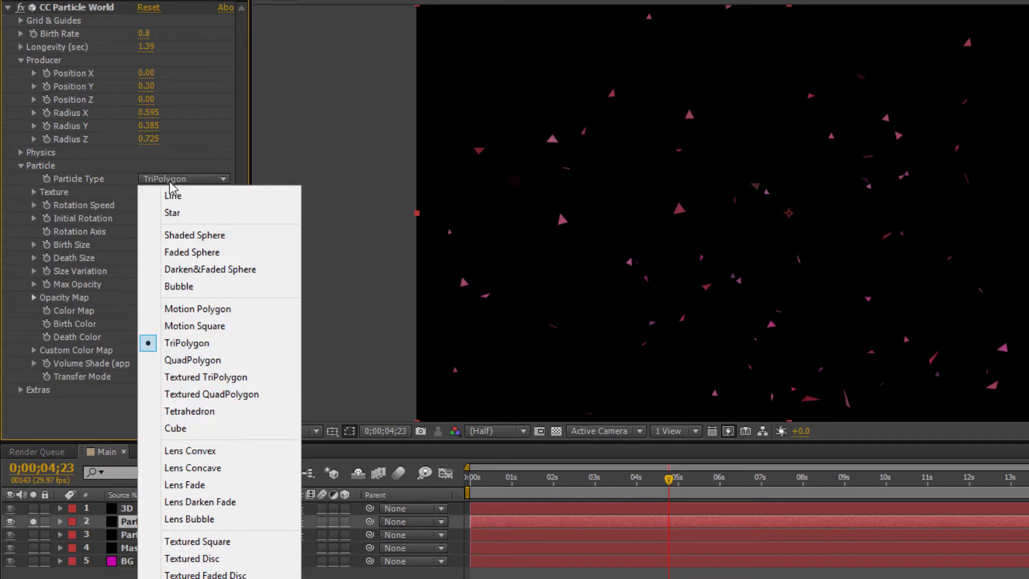
click(231, 311)
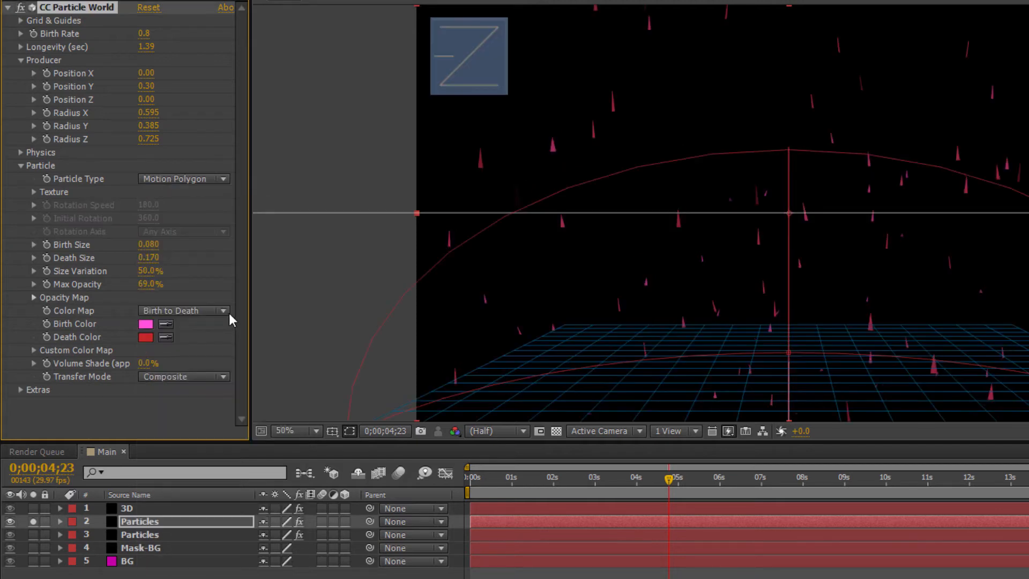
click(177, 179)
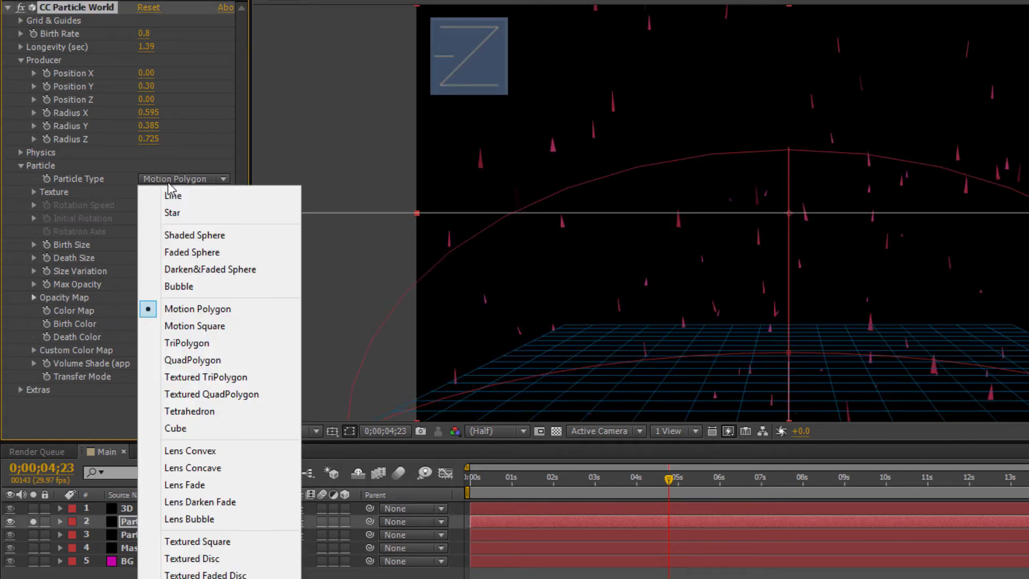
click(216, 306)
click(177, 179)
click(177, 219)
click(170, 182)
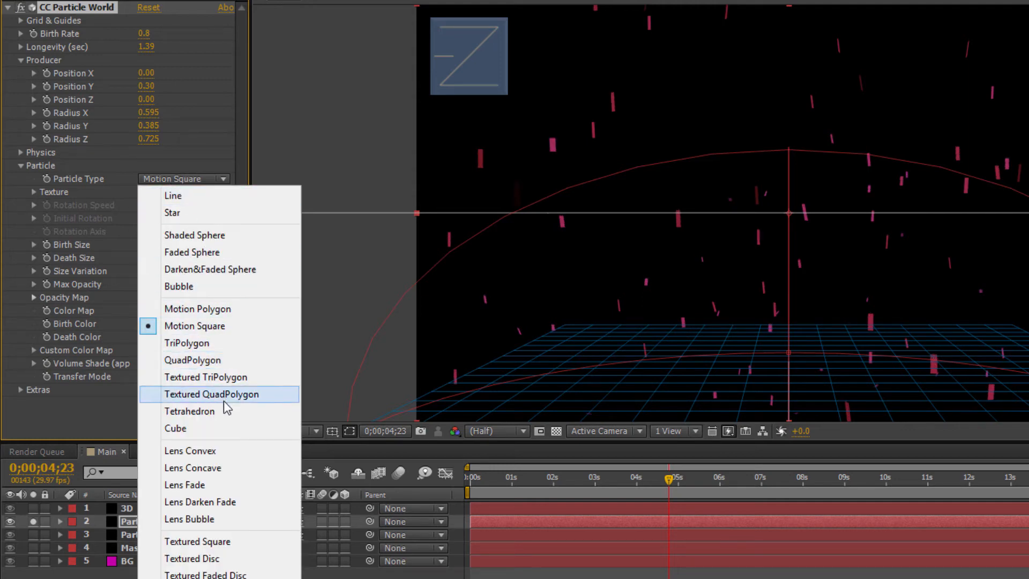
click(214, 428)
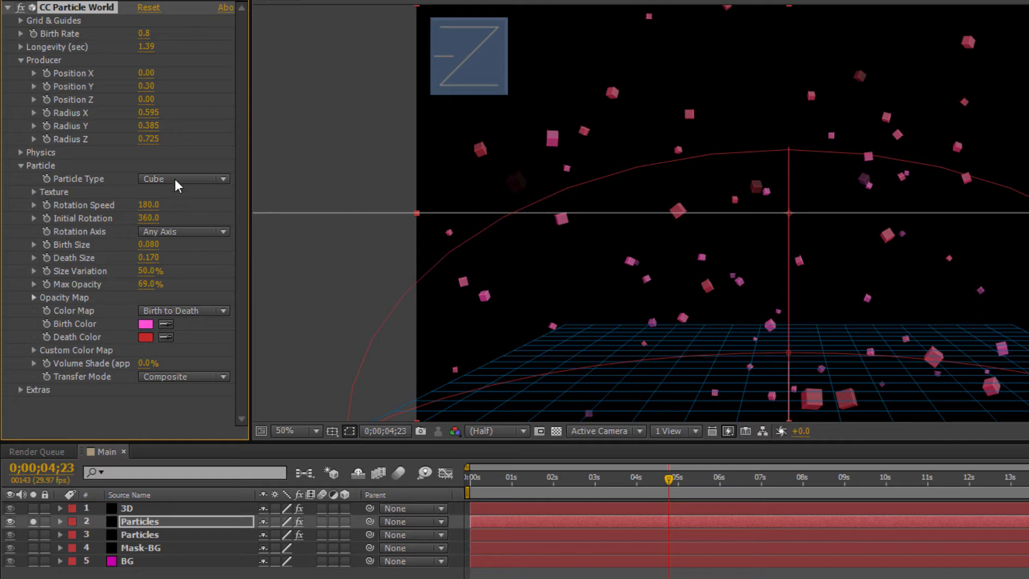
Try the Lens Convex, Lens Concave, Lens Fade and Lens Bubble particle types on the duplicated layer
click(175, 180)
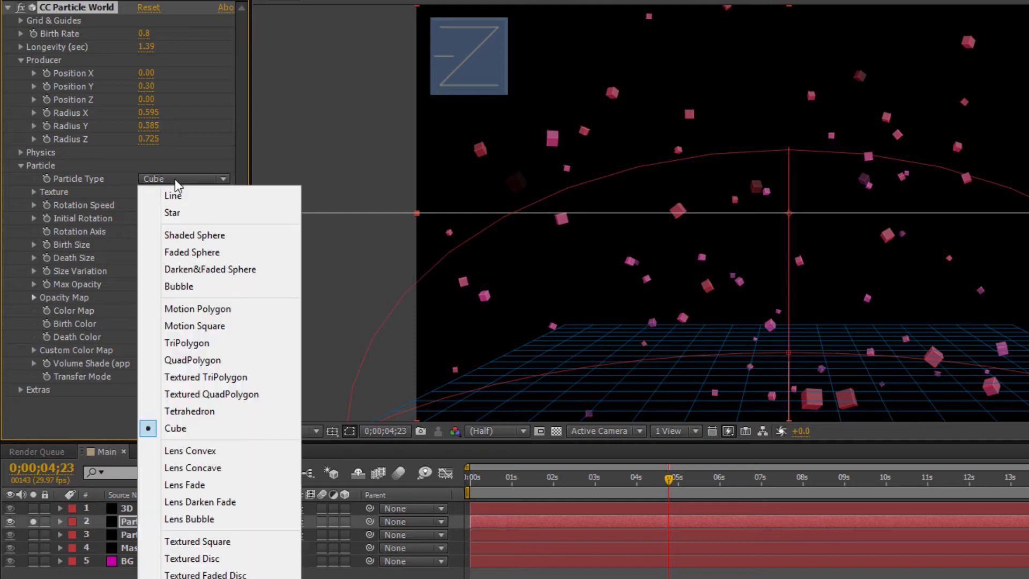
click(221, 448)
click(203, 177)
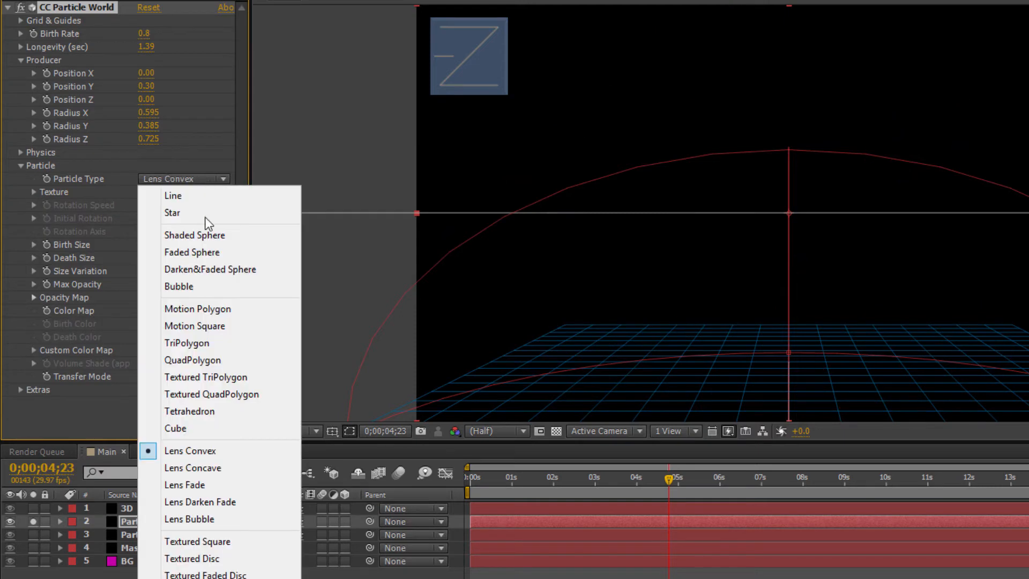
click(240, 468)
click(181, 178)
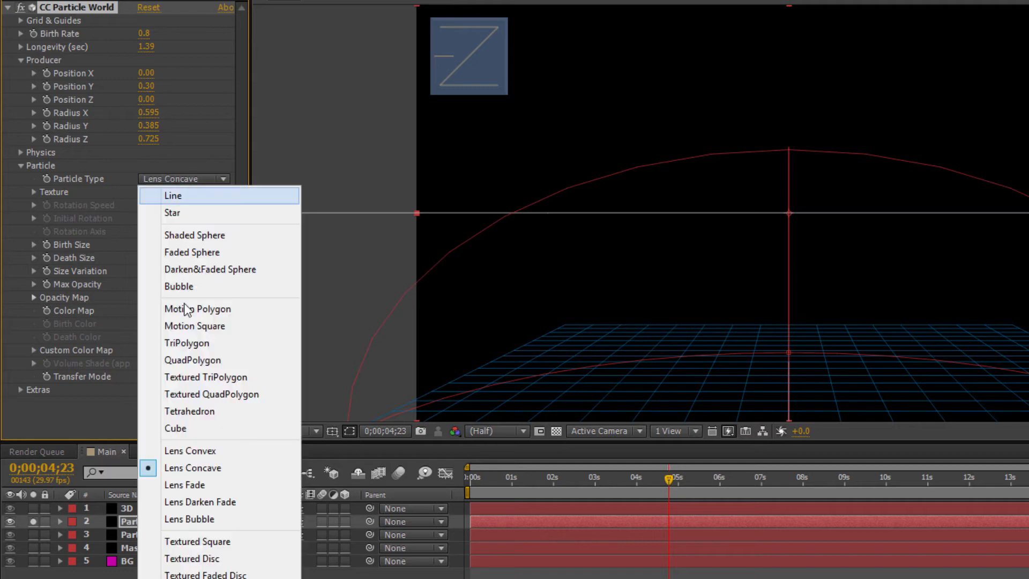
click(198, 484)
click(181, 179)
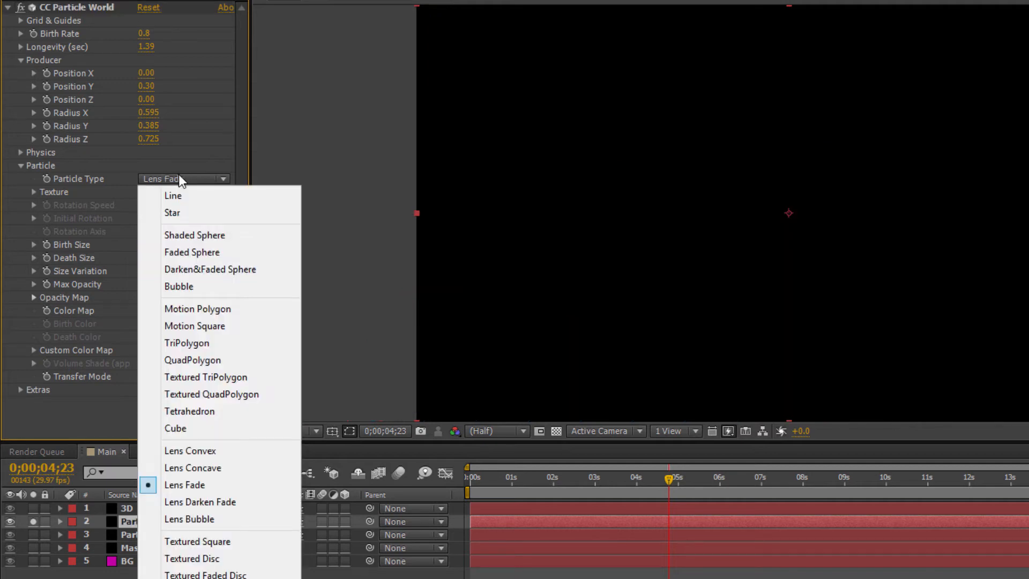
click(257, 519)
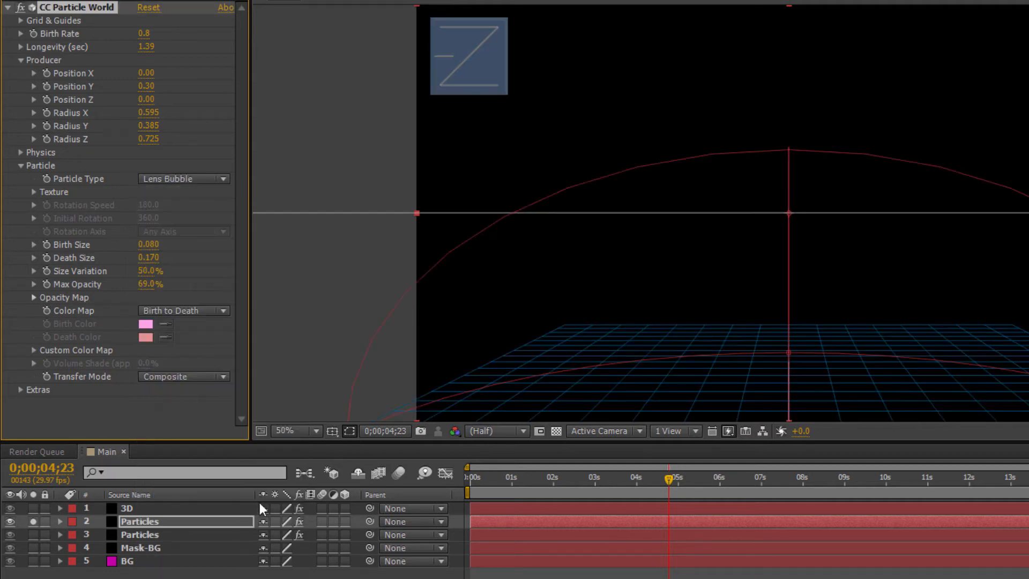
Change the duplicated layer's particle type to Faded Sphere and solo the original Particles layer alongside it
click(162, 177)
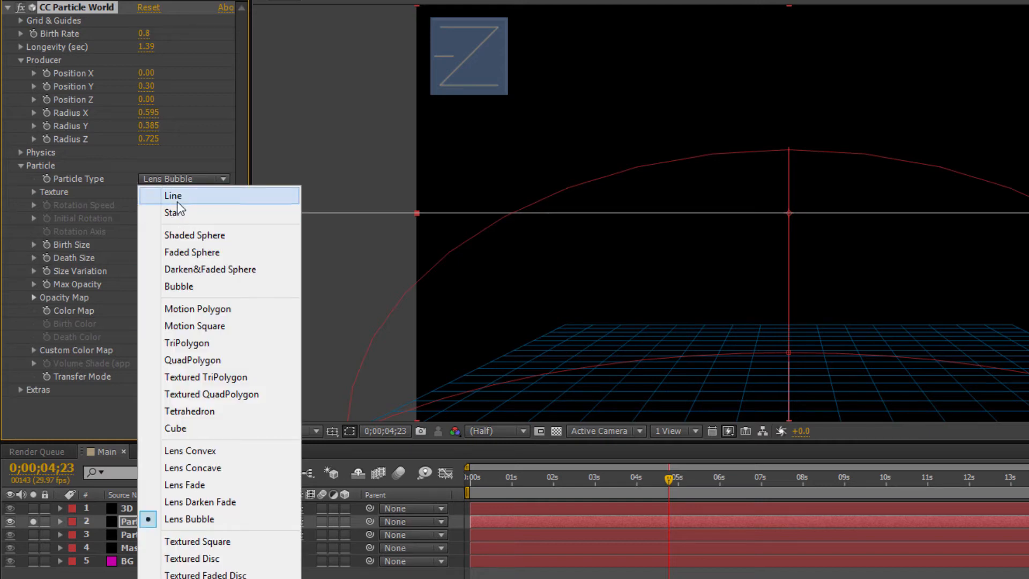
click(210, 234)
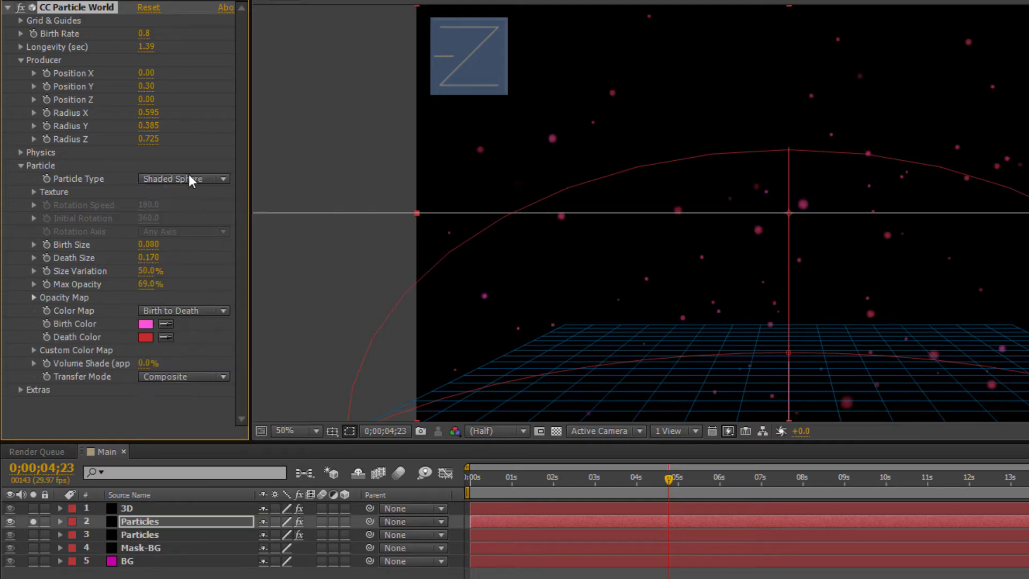
click(188, 174)
click(214, 247)
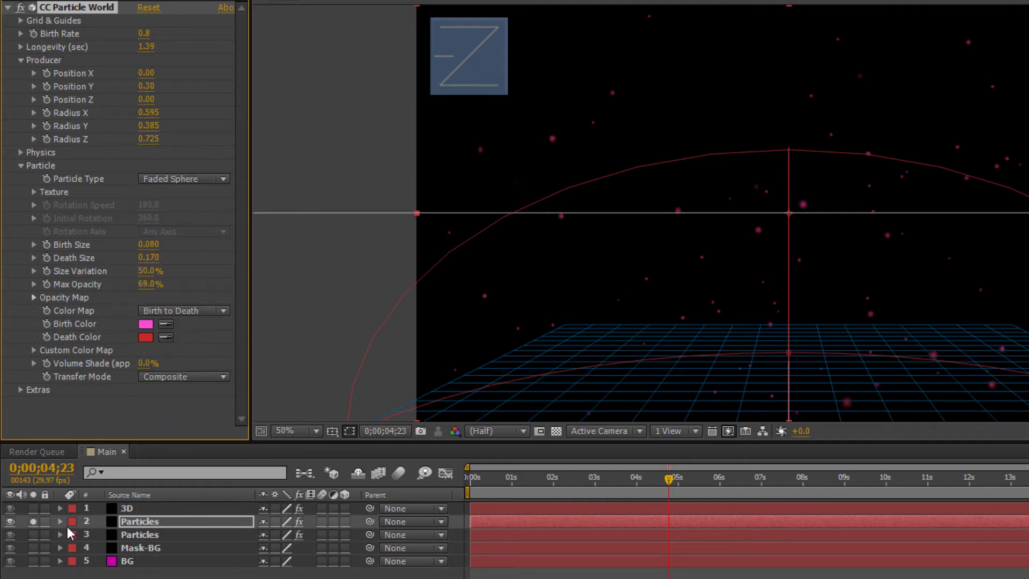
click(32, 533)
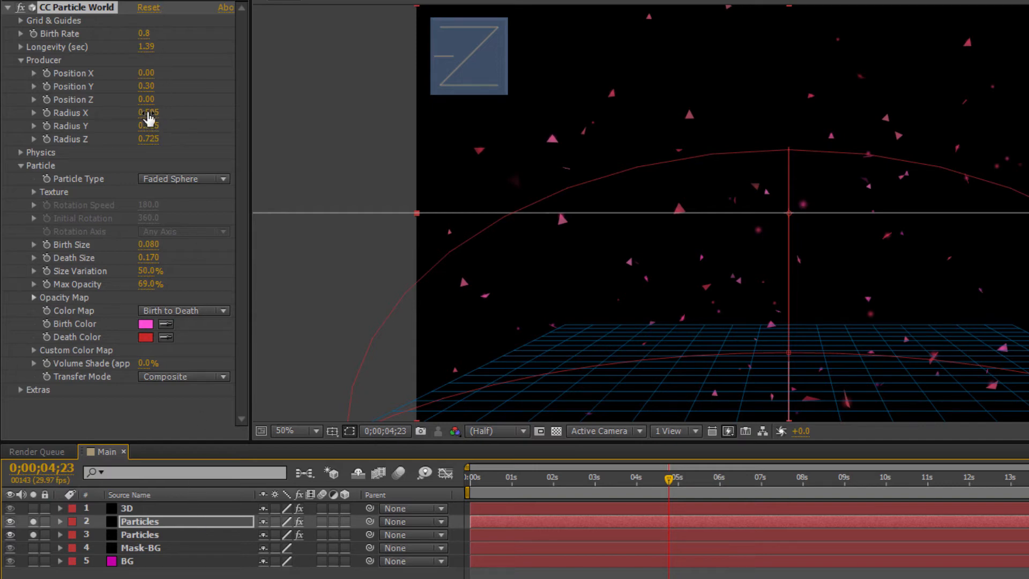
Set the Faded Sphere layer's Radius X, Y and Z to 0.785, 0.485 and 1.745 and its Max Opacity to 34%
drag(148, 112, 227, 140)
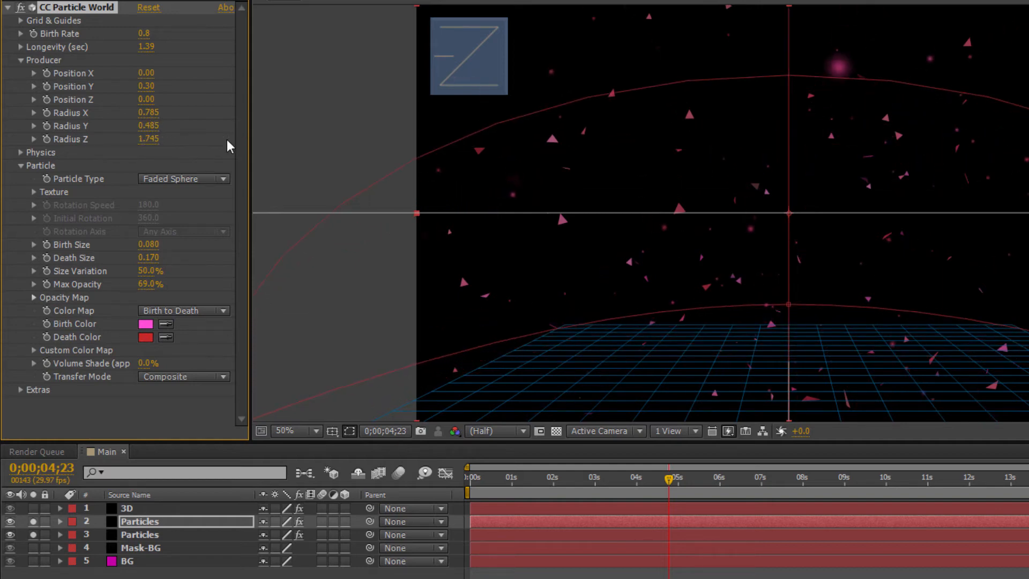
drag(146, 283, 129, 283)
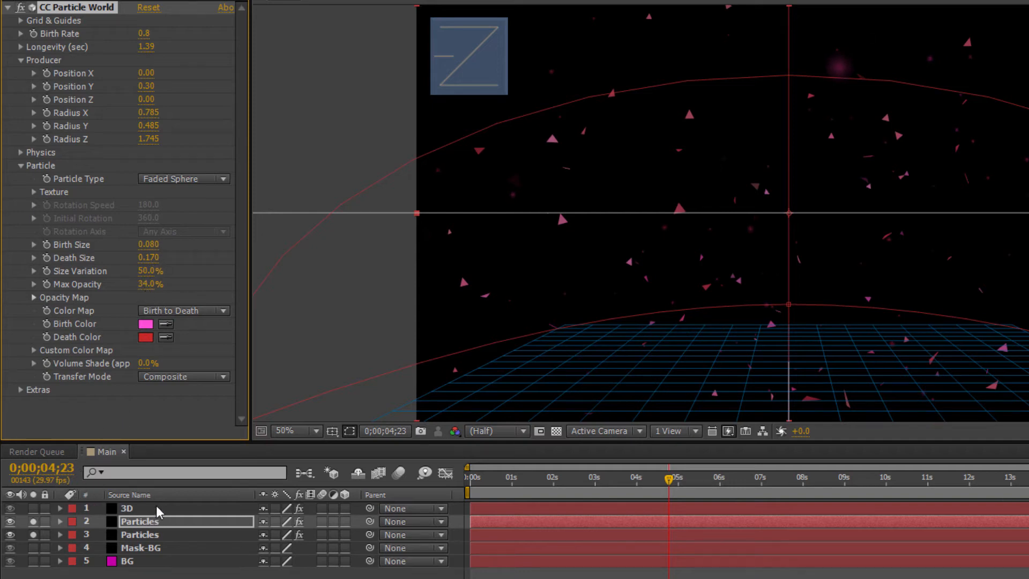
Unsolo both Particles layers and set the TriPolygon Particles layer's Max Opacity to 48%
click(33, 521)
click(33, 534)
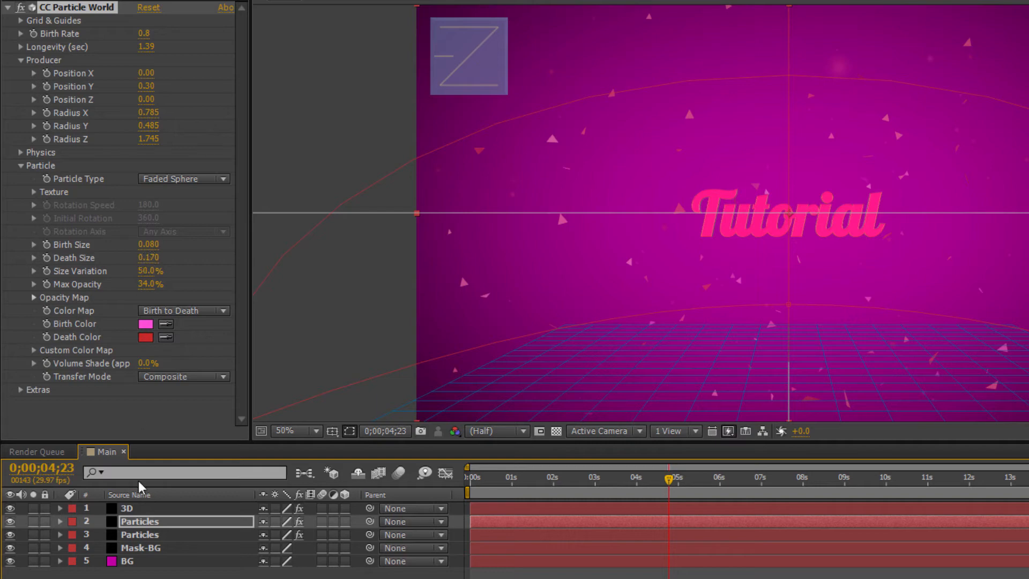
click(132, 535)
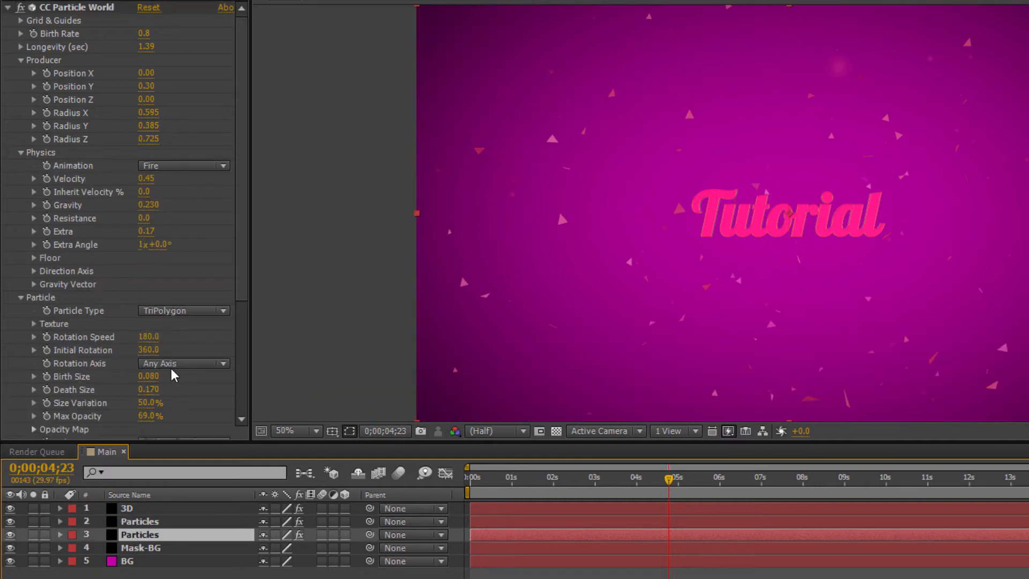
scroll(175, 381, down, 1)
click(146, 380)
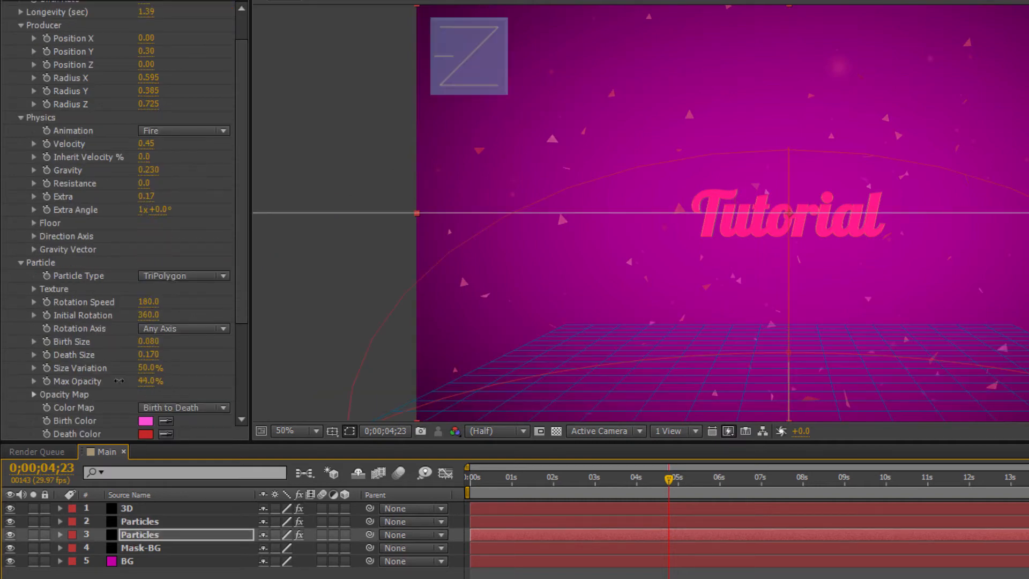
drag(119, 381, 110, 380)
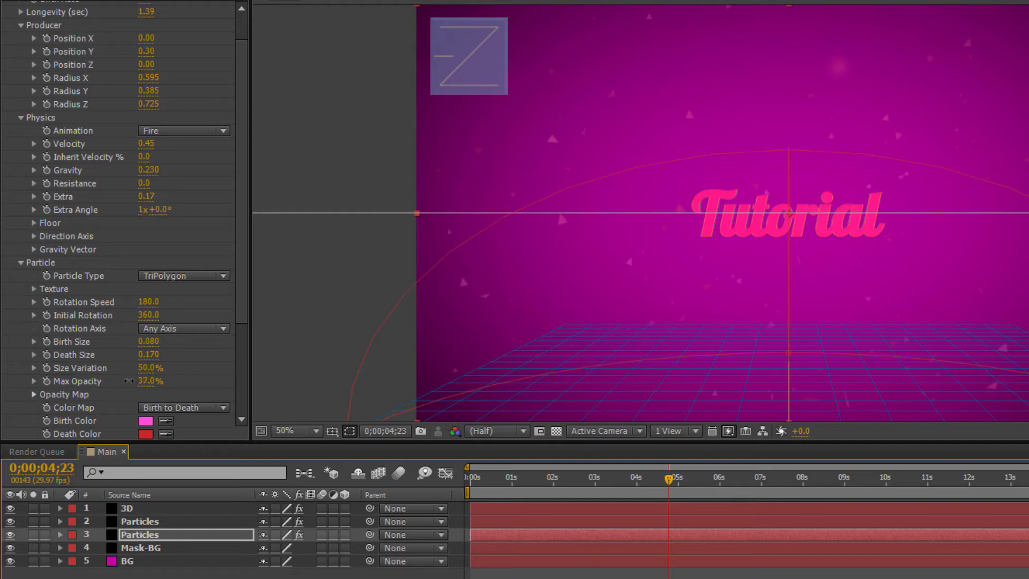
click(160, 574)
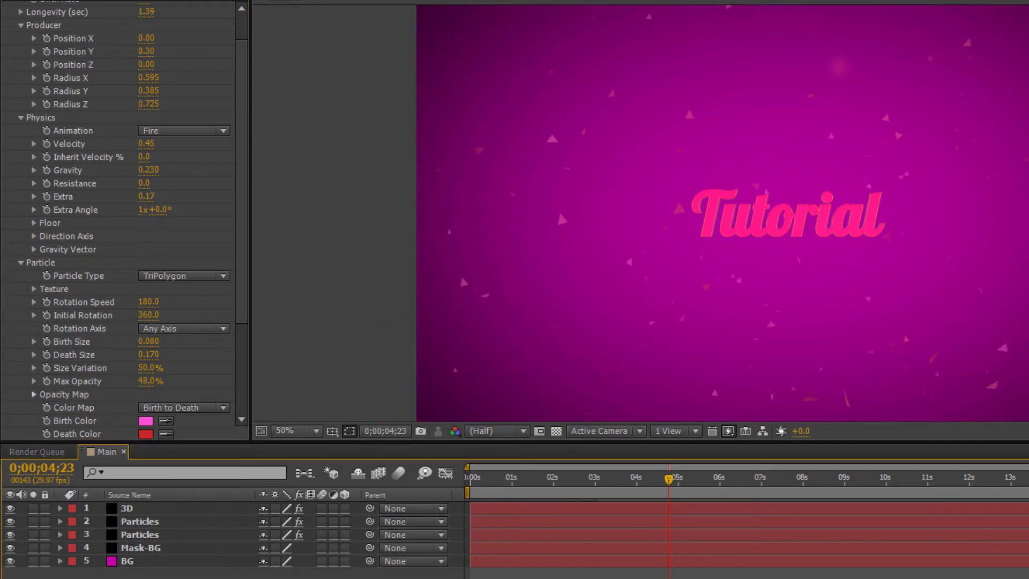
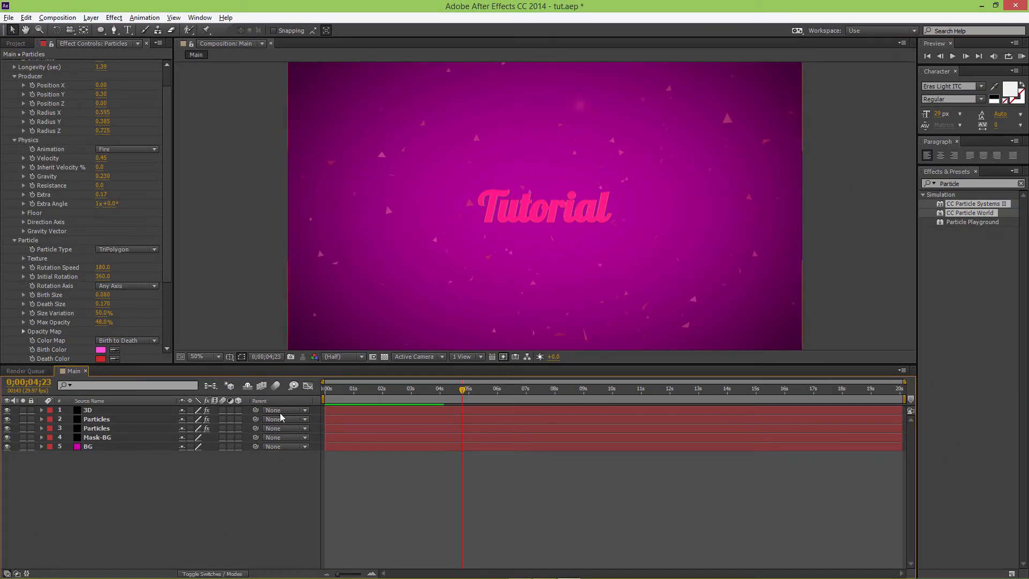
Shift both Particles layers about 1.5 seconds earlier so they start before the composition's first frame
click(130, 419)
shift+click(126, 427)
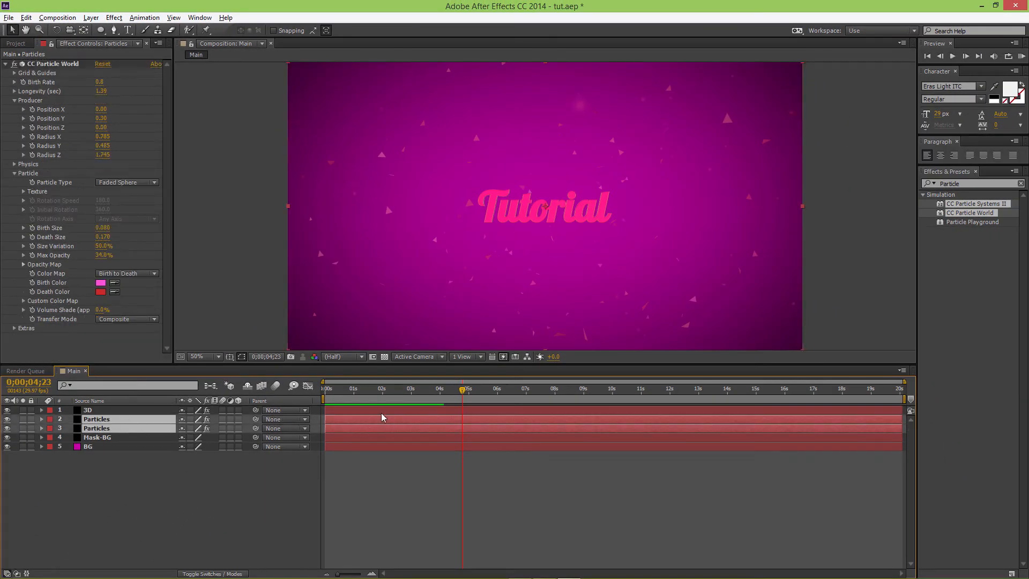
drag(343, 389, 317, 389)
drag(353, 419, 307, 420)
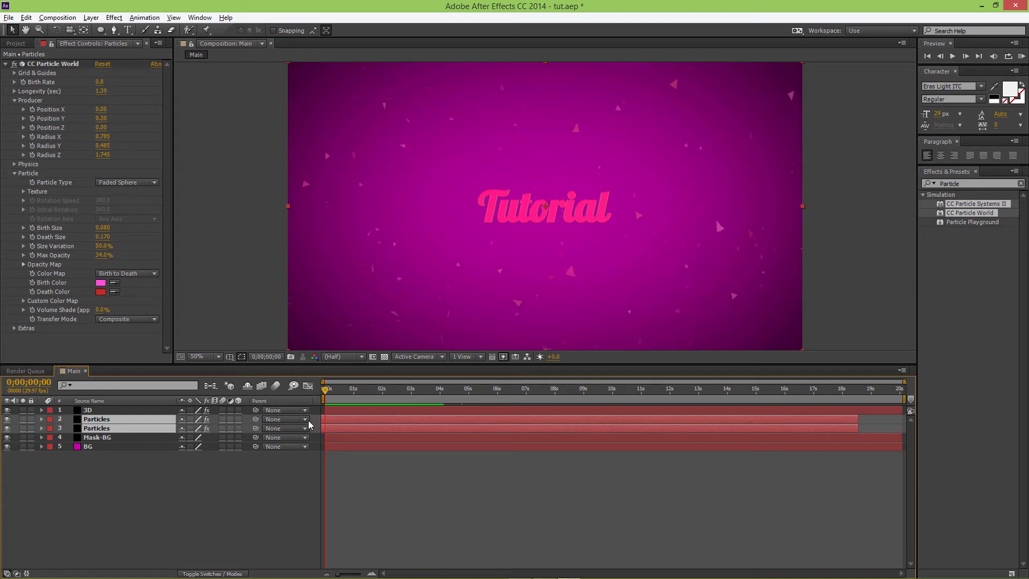
Extend the ends of both Particles layers to the composition's end and save the project
click(857, 420)
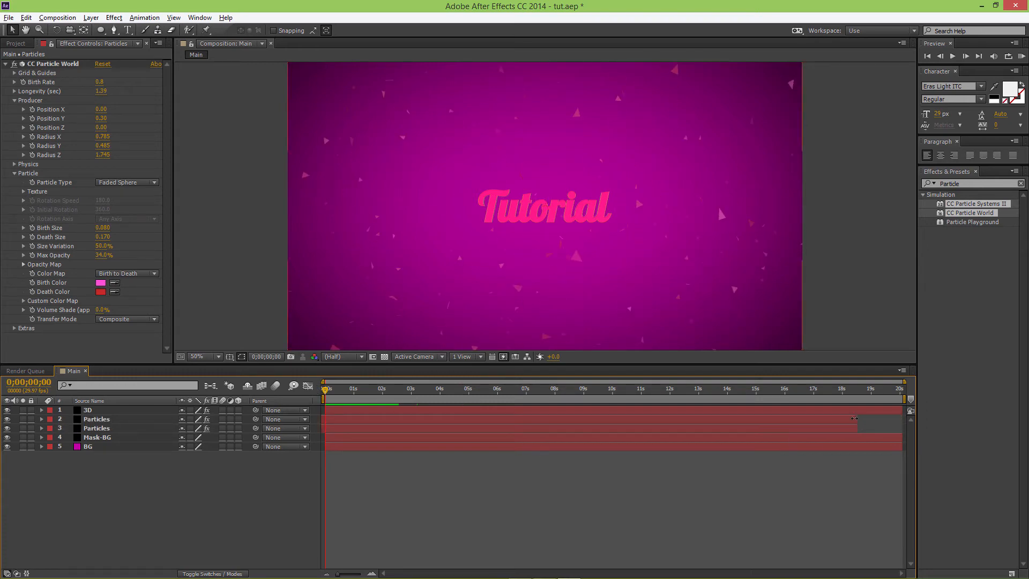
click(854, 419)
shift+click(857, 427)
drag(864, 418, 910, 419)
click(744, 488)
key(ctrl+s)
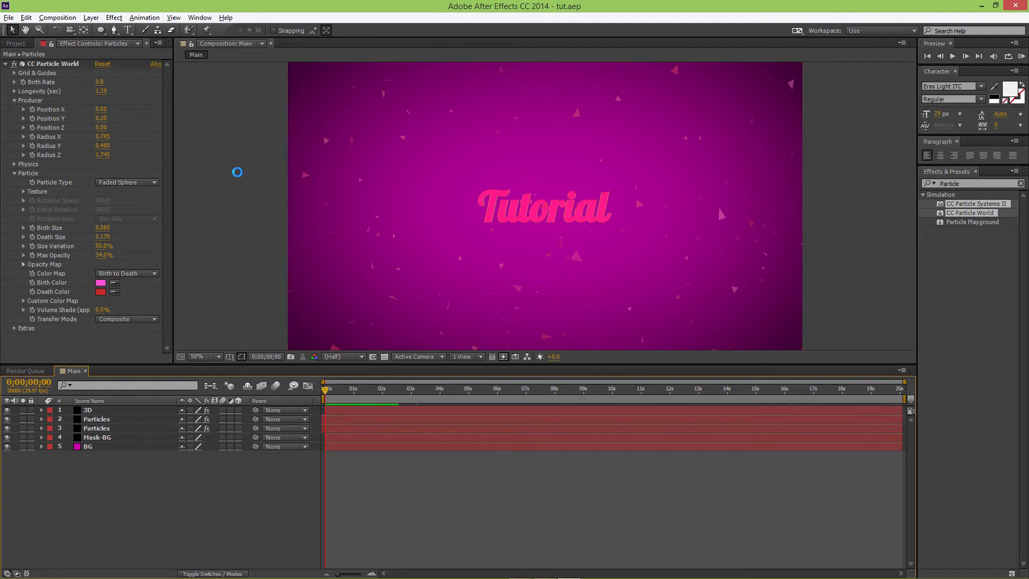
Collapse the CC Particle World settings and clear the effects search
click(6, 63)
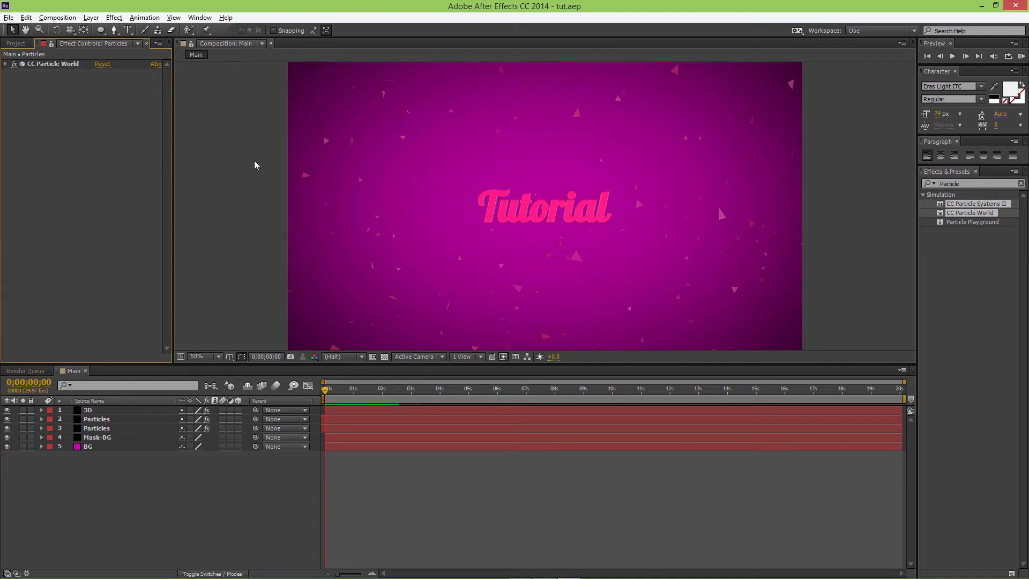
click(237, 509)
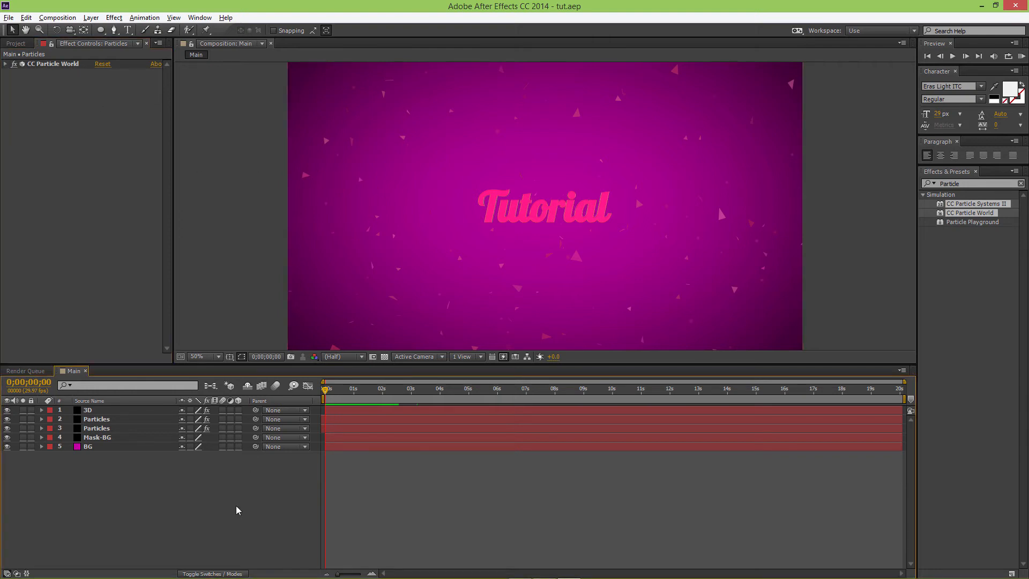
click(1020, 183)
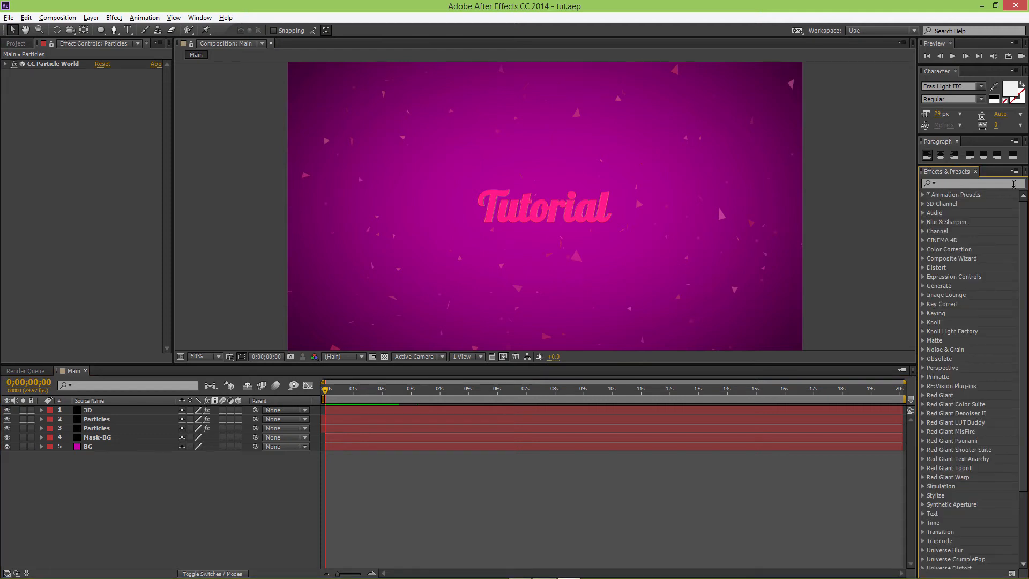
click(201, 499)
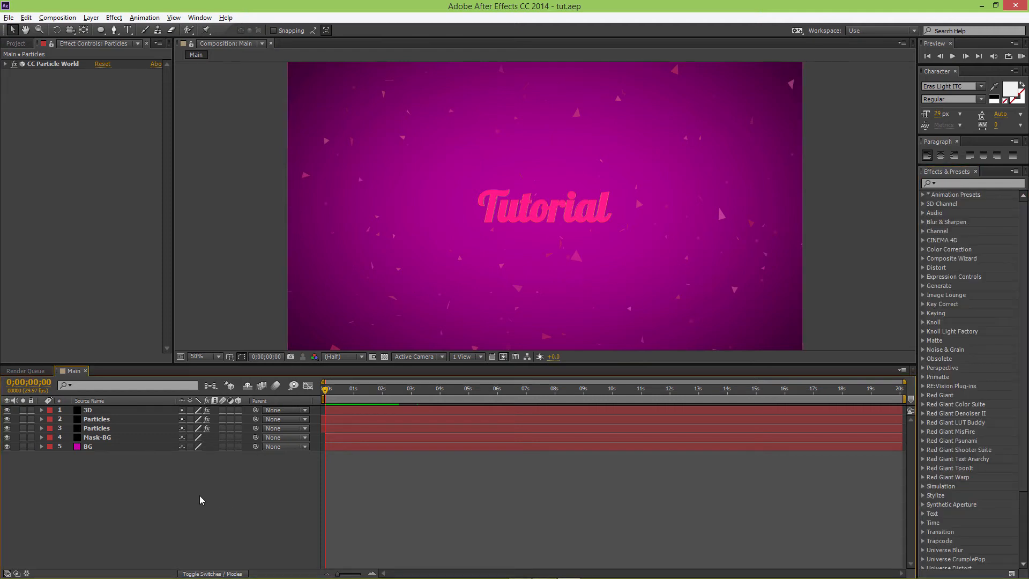
Create a black 1920 x 1080 px solid layer named Flare
right_click(168, 489)
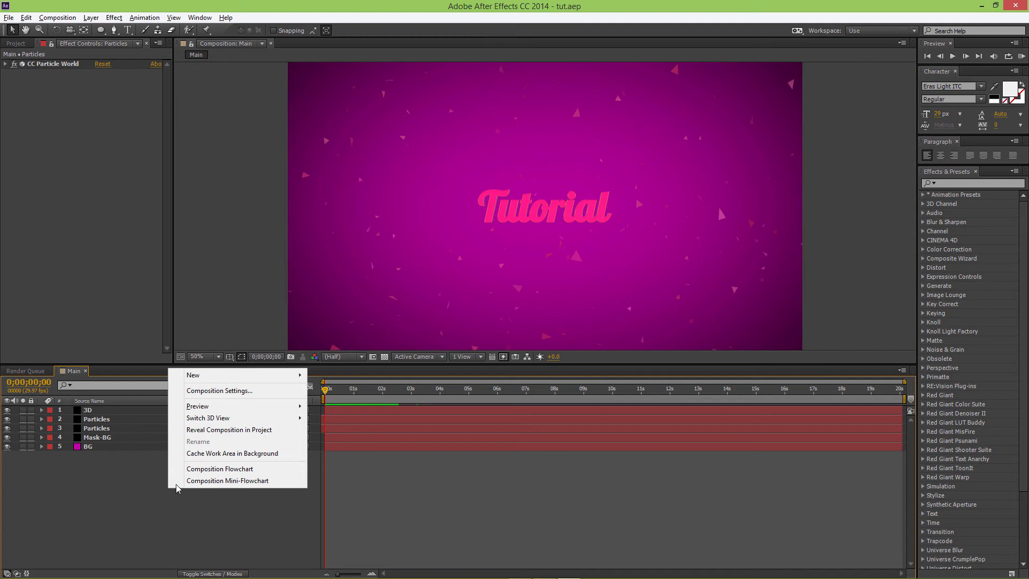
mouse_move(298, 379)
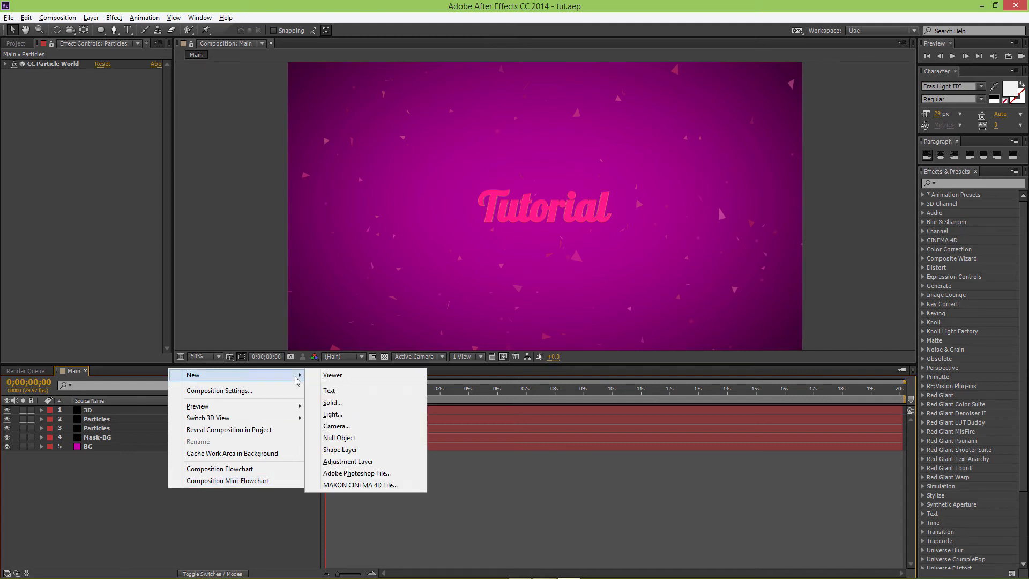
click(337, 401)
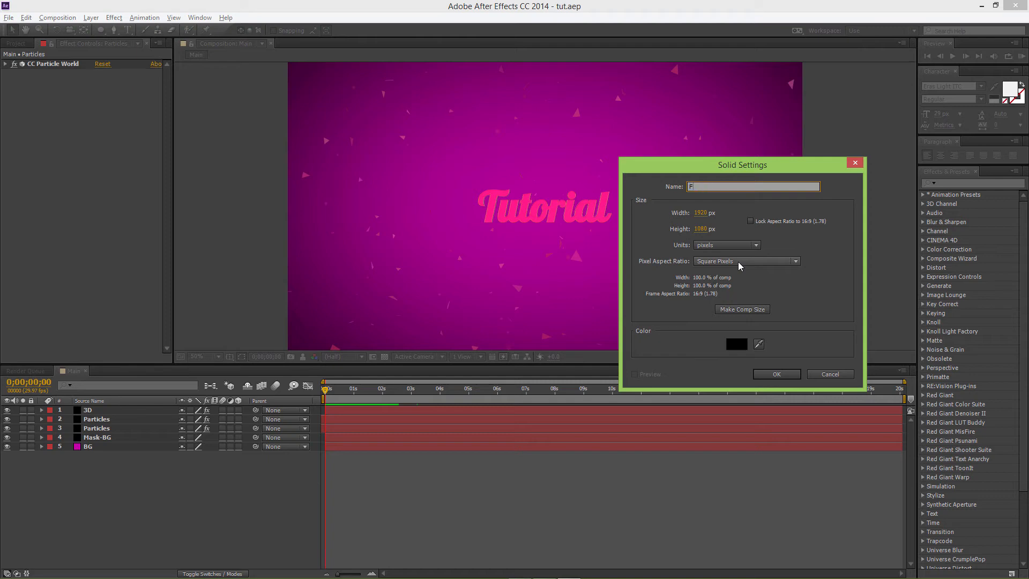
click(796, 373)
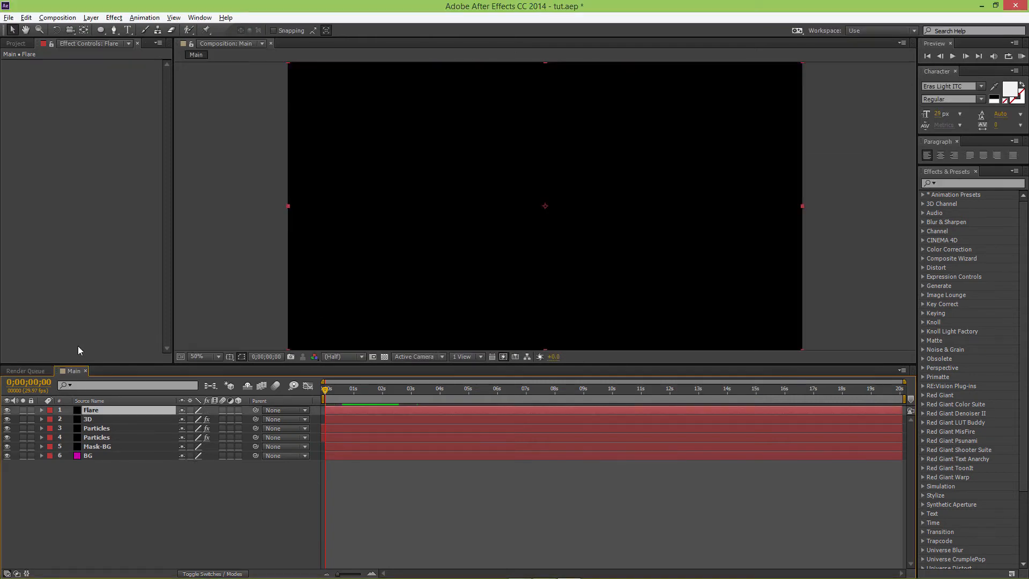
Apply Video Copilot Optical Flares to the Flare layer and set its Render Mode to On Transparent
click(120, 17)
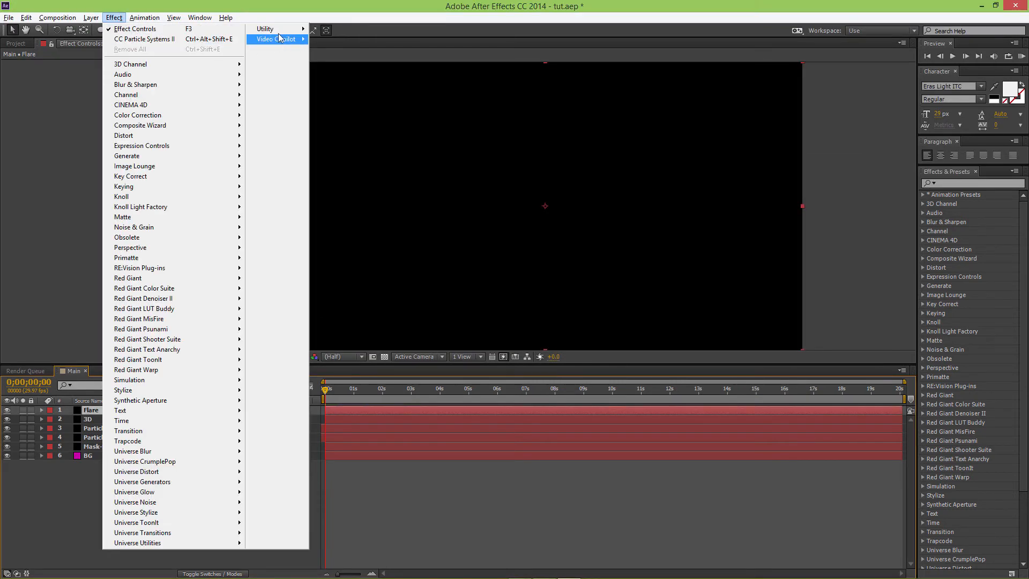
mouse_move(282, 40)
click(330, 50)
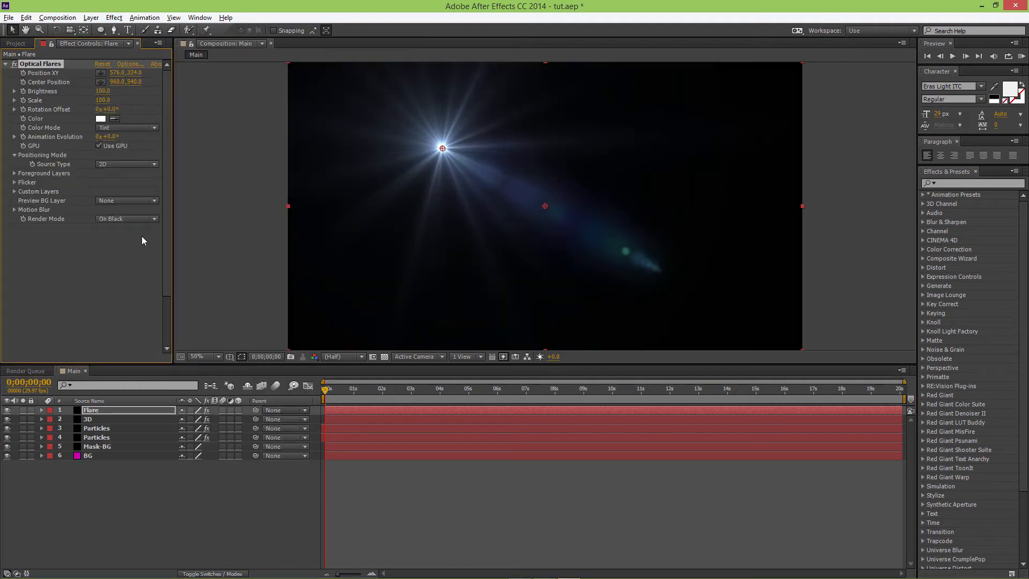
click(138, 219)
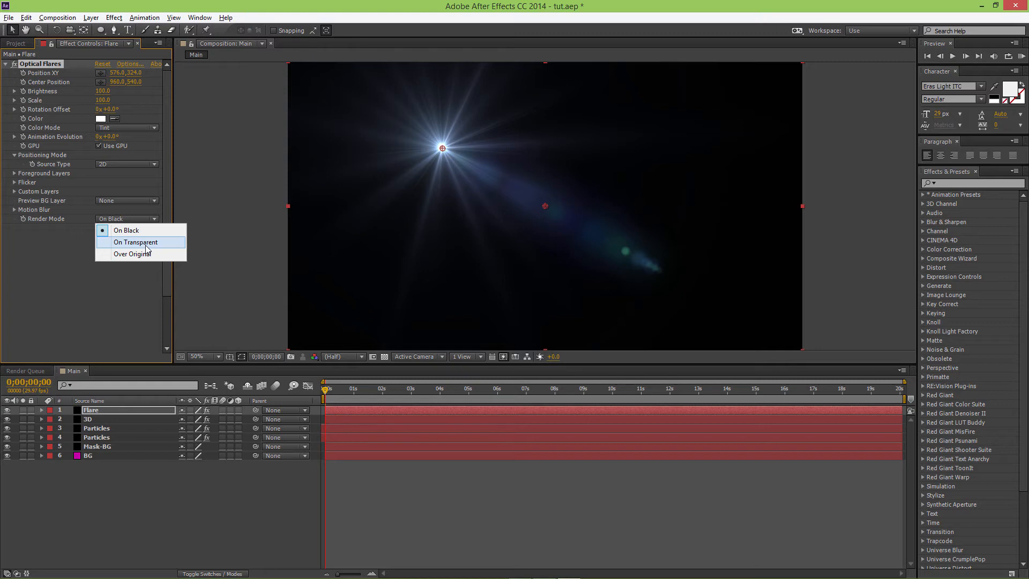
click(136, 242)
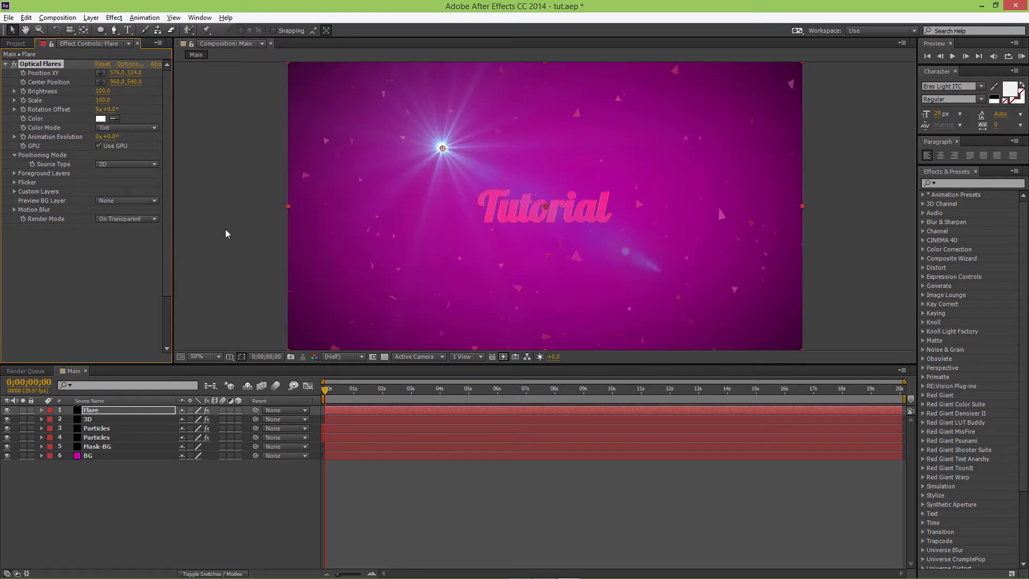
Load the Pink Glow preset from the Light collection in the Optical Flares options
key(comma)
key(comma)
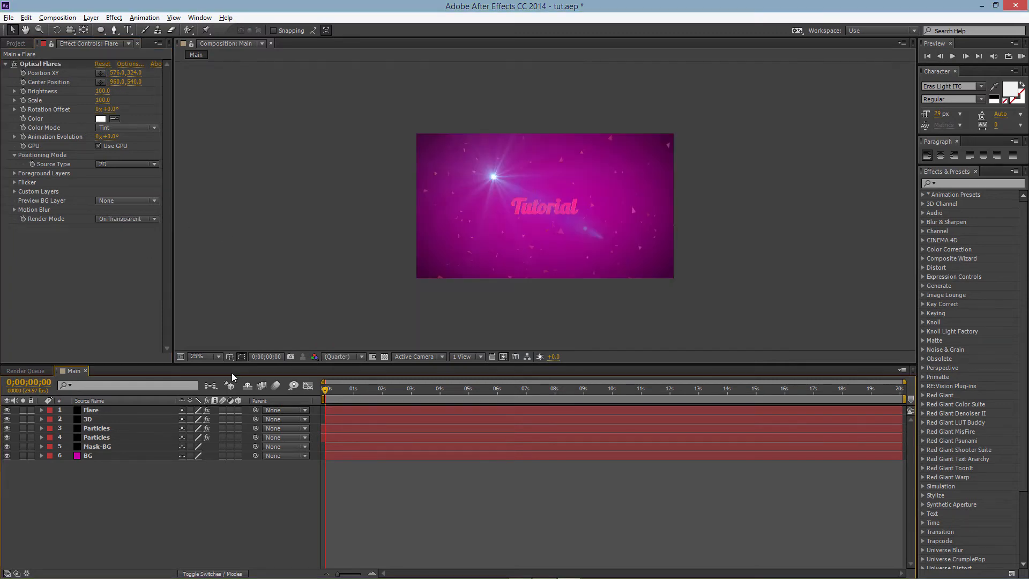
click(130, 65)
double_click(605, 401)
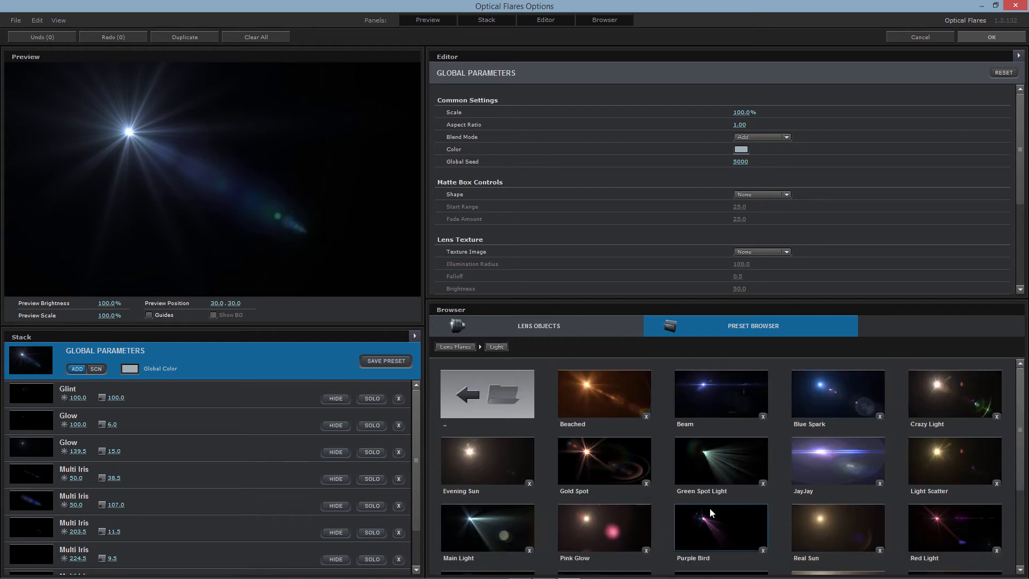
click(611, 532)
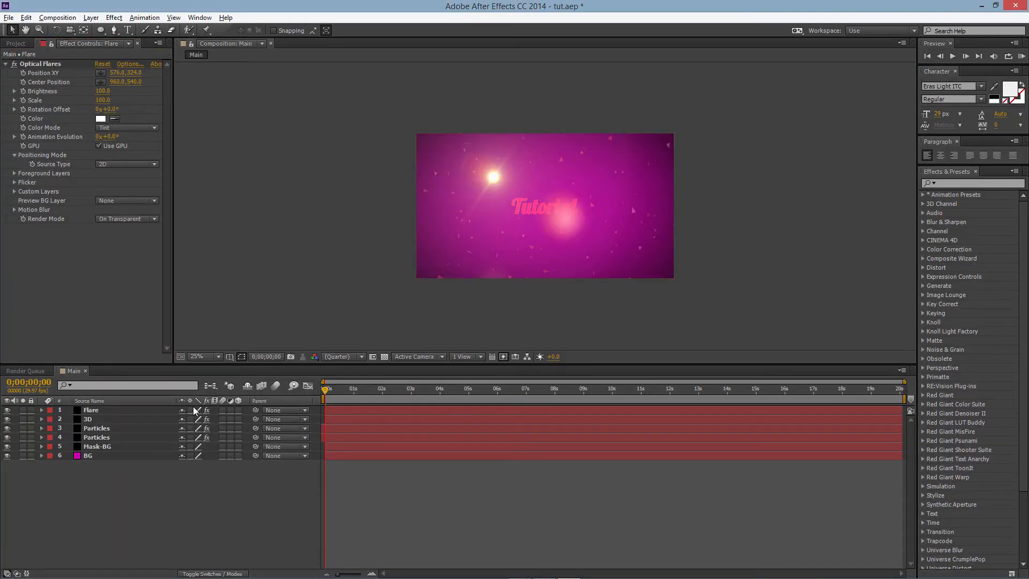
Move the flare source beyond the frame's upper-right corner to 3120, -432, and set Brightness to 90 and Scale to 80
click(96, 413)
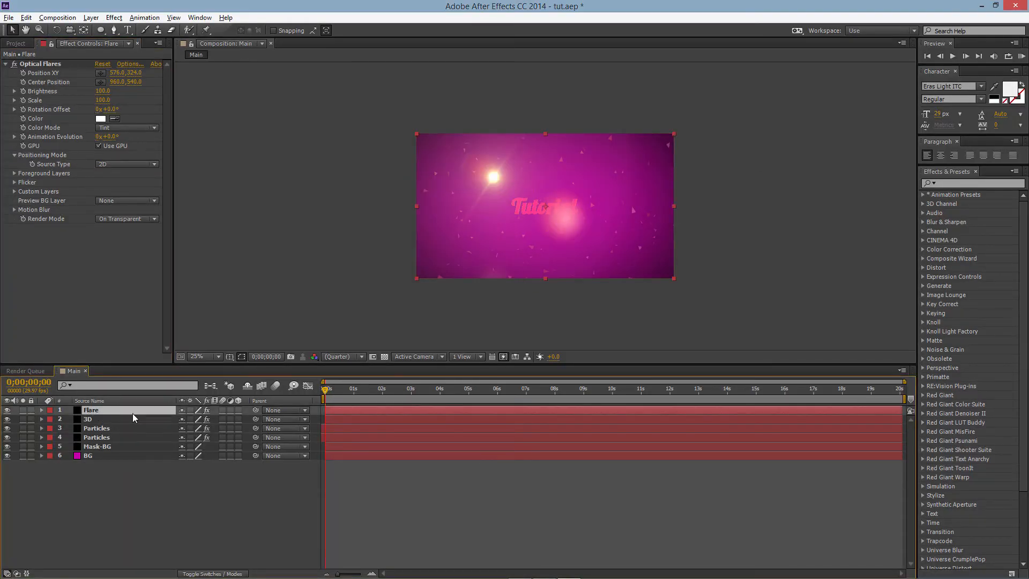
mouse_move(104, 410)
mouse_down()
mouse_move(107, 423)
mouse_move(107, 408)
mouse_up()
click(51, 64)
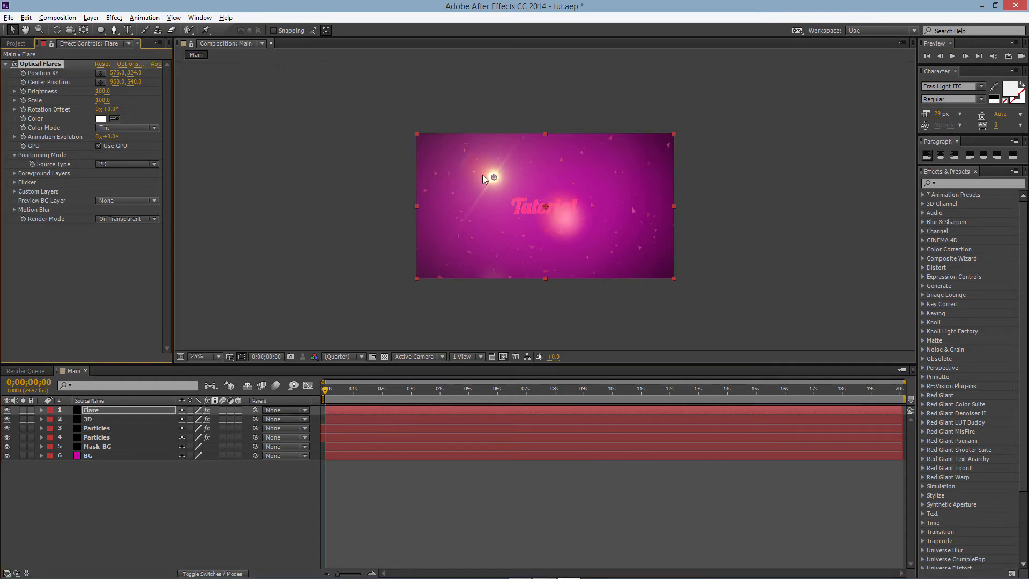
drag(494, 178, 834, 75)
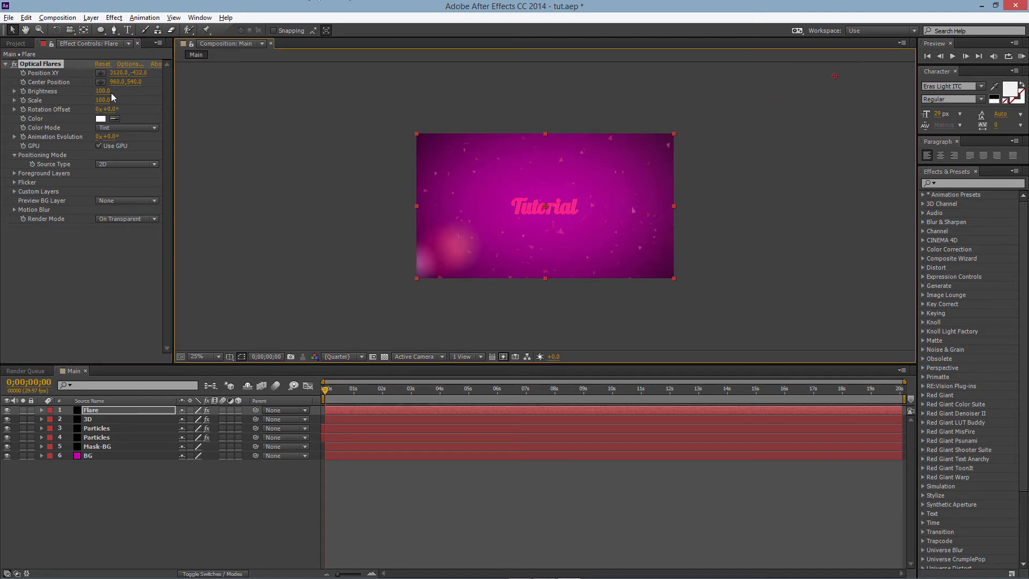
mouse_move(103, 95)
mouse_down()
mouse_move(94, 91)
mouse_move(101, 100)
mouse_up()
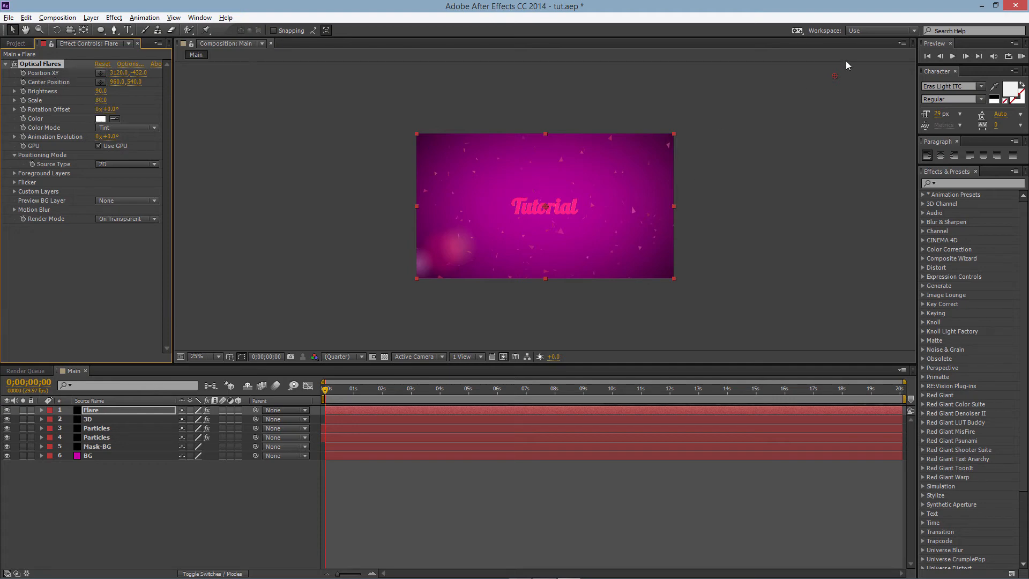
Reposition the flare source just inside the frame's upper-right corner at 1900, 12
drag(835, 76, 670, 137)
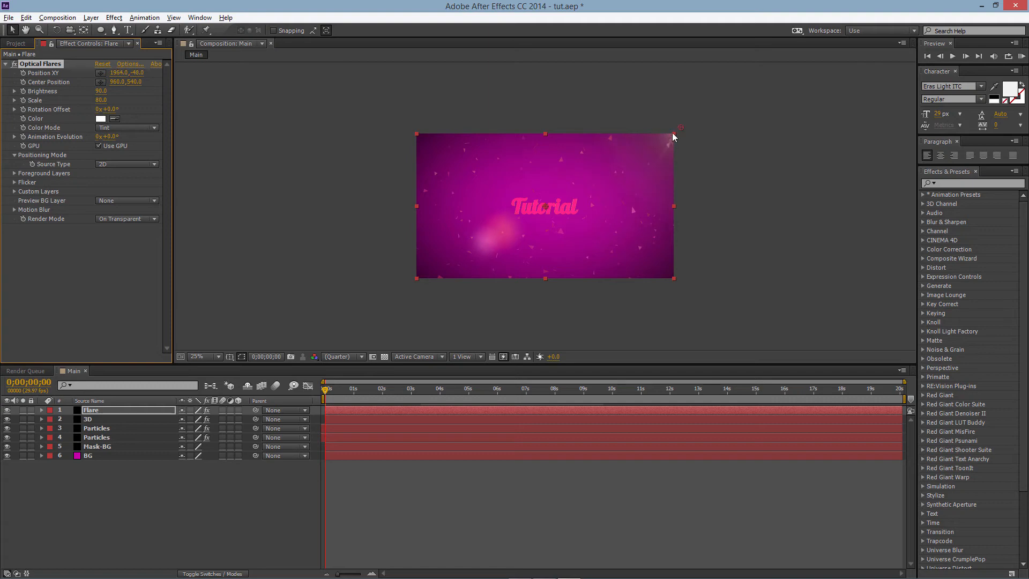
drag(672, 133, 670, 135)
key(period)
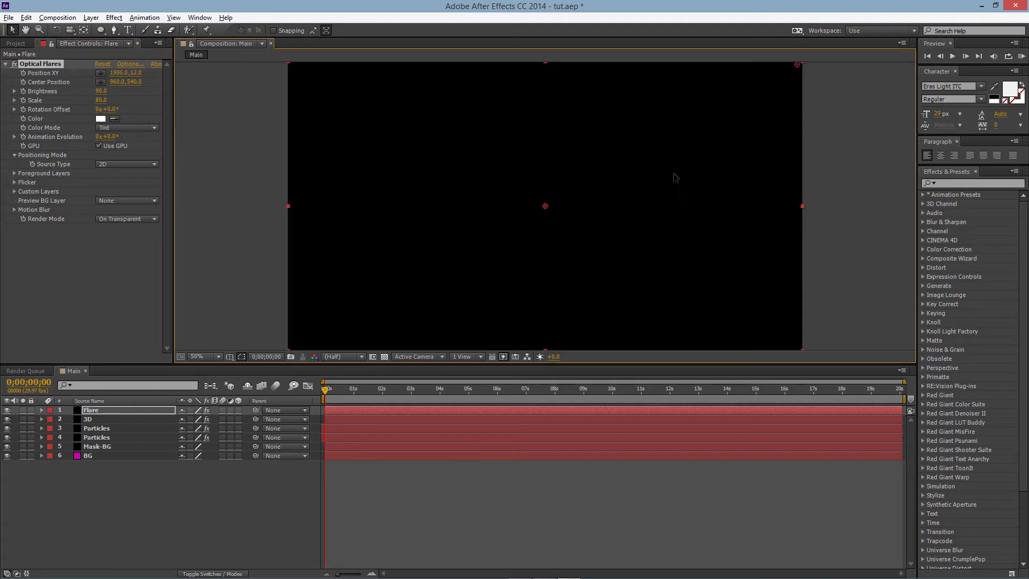
key(comma)
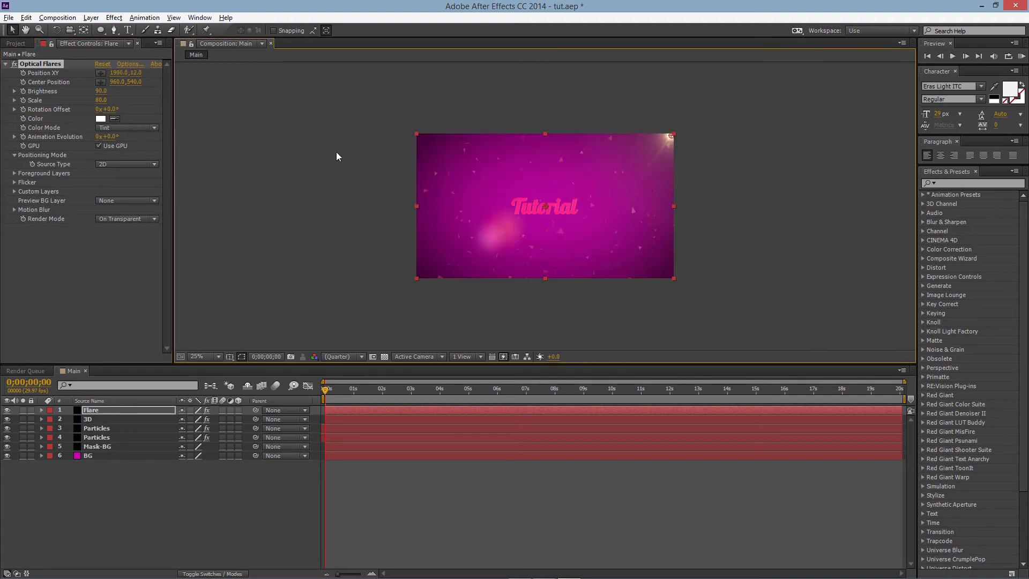
Add a two-node camera with the 35mm preset to the Main composition
click(127, 505)
right_click(127, 505)
mouse_move(217, 394)
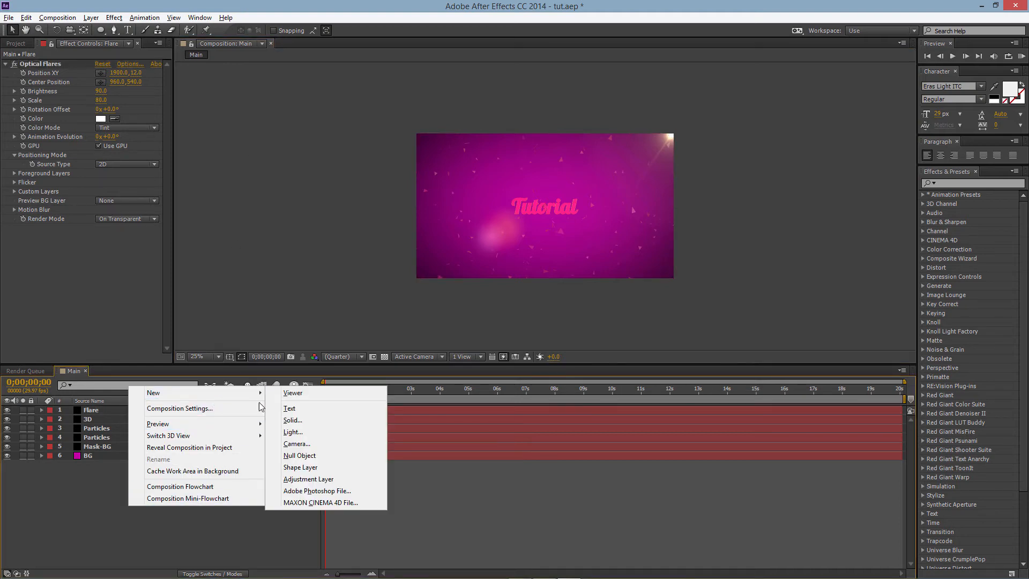
click(310, 446)
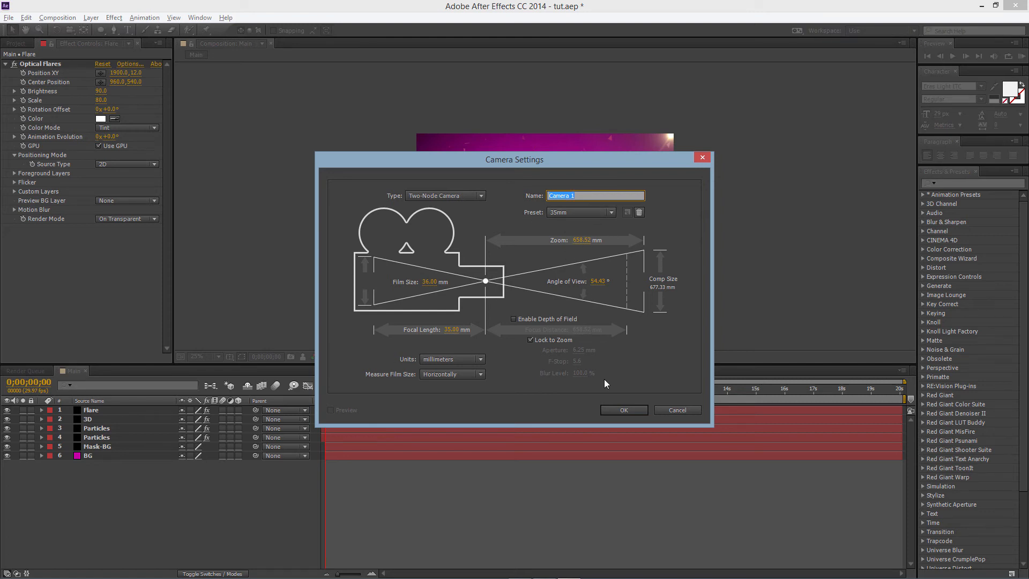
click(624, 410)
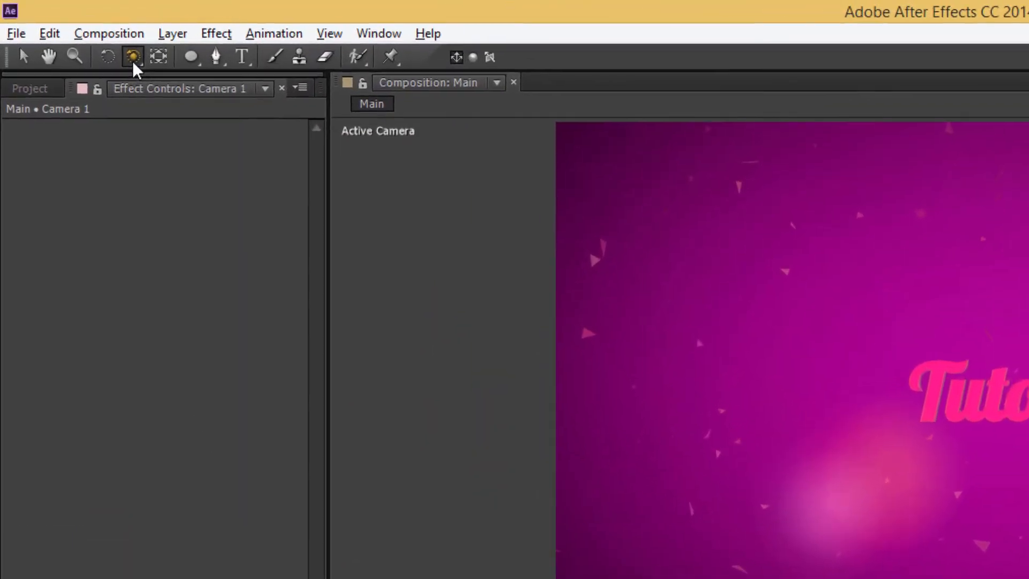
Show Camera 1's Transform properties and dolly the camera in toward the title with the Track Z Camera Tool, to a Z position of about -635
click(69, 30)
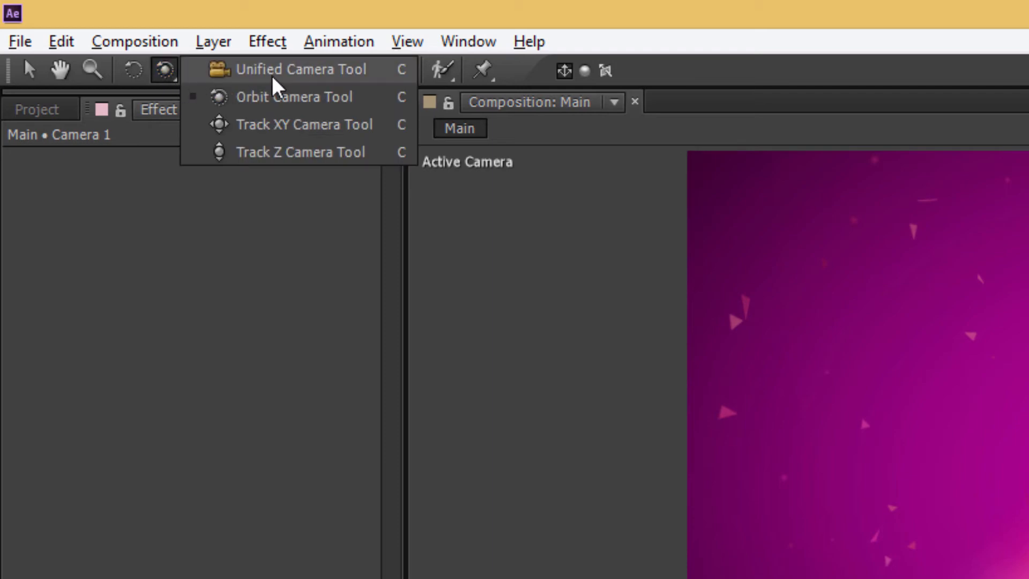
click(283, 153)
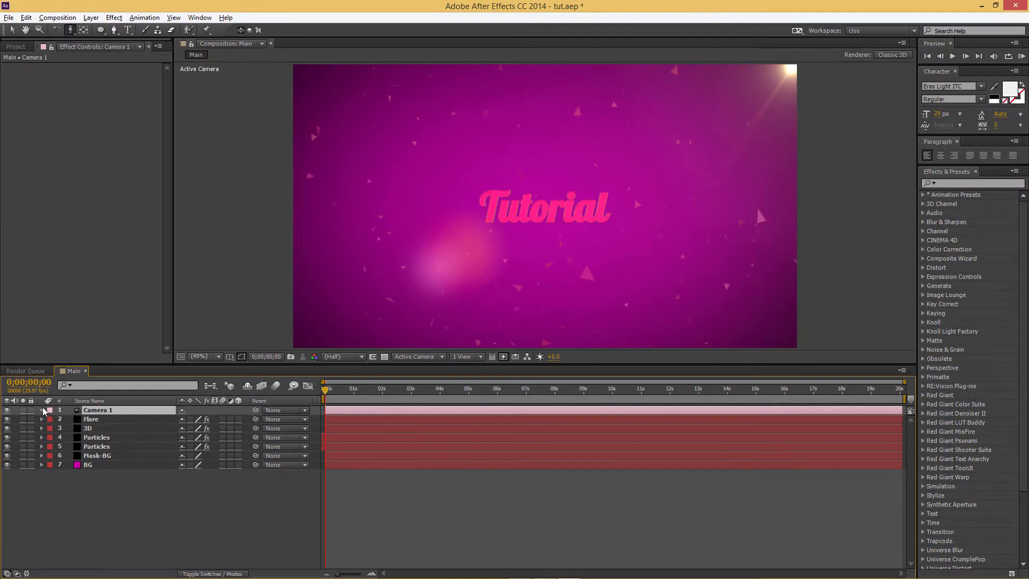
click(41, 410)
click(51, 419)
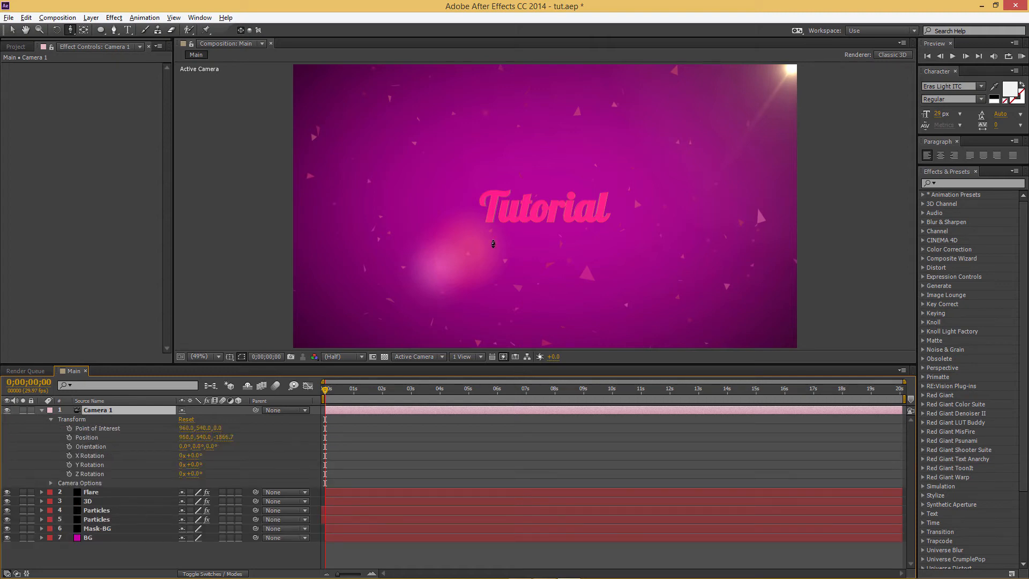
drag(506, 217, 446, 138)
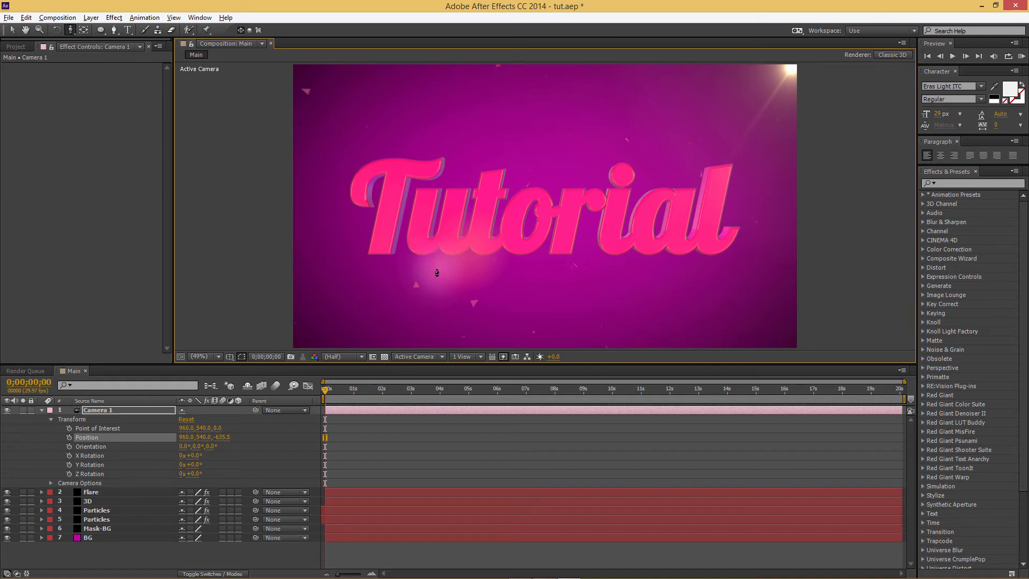
Orbit Camera 1 toward the T end of the title and solo the Camera 1 and 3D layers
drag(69, 33, 101, 53)
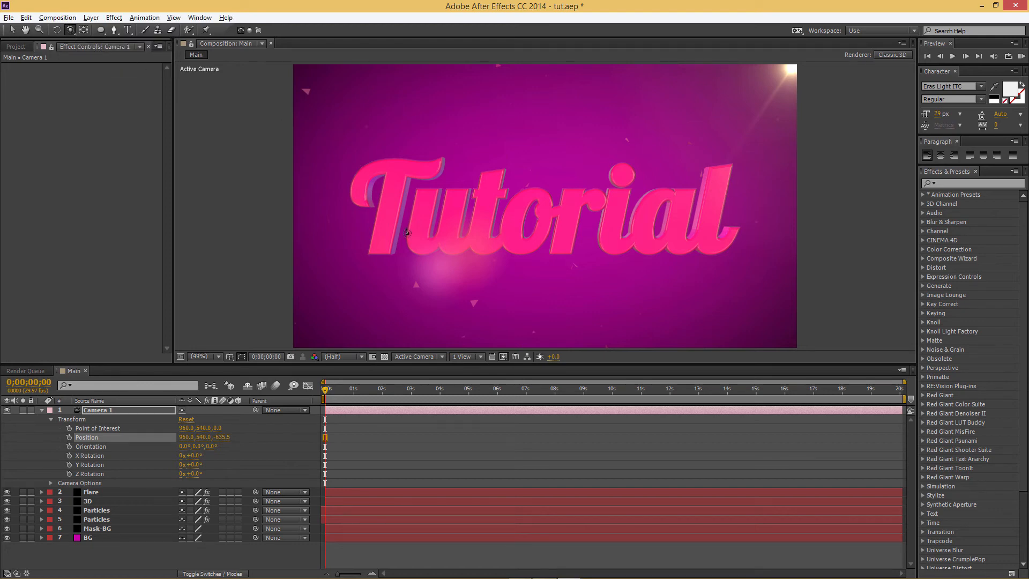
drag(388, 212, 480, 226)
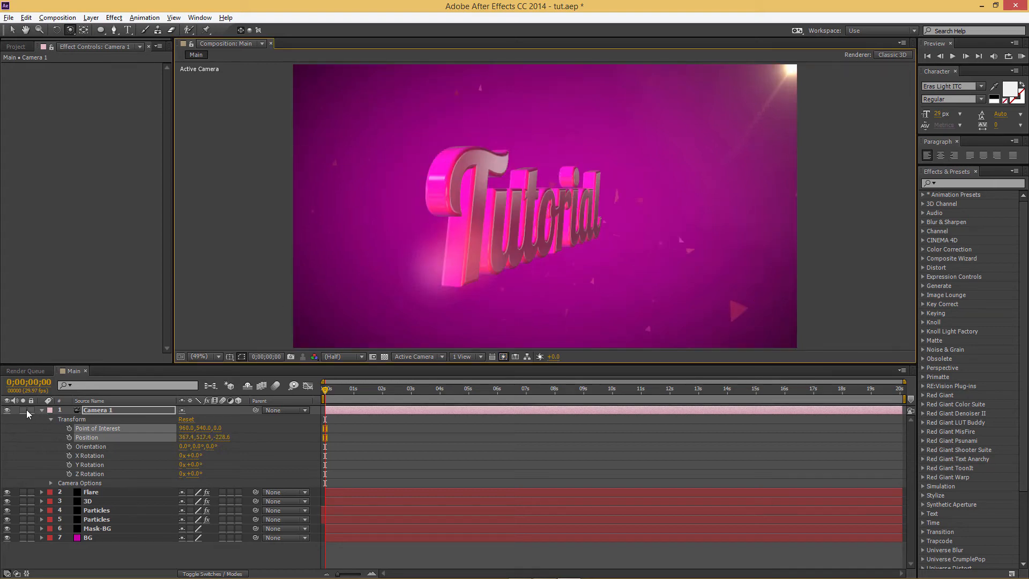
click(23, 409)
click(22, 500)
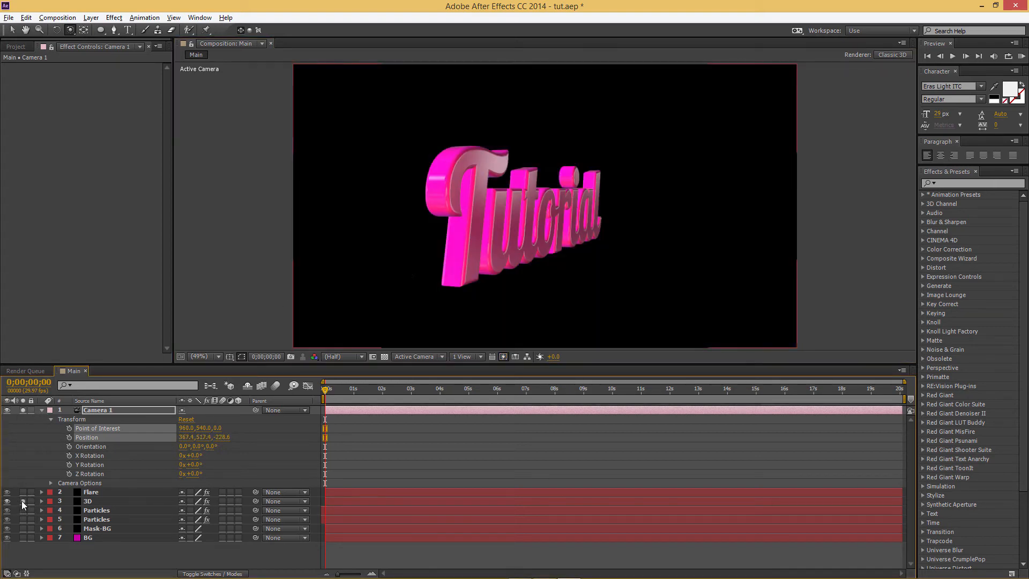
Orbit the camera nearly edge-on to the title and dolly in close to the T, to about 623, 507, -25
drag(443, 203, 465, 209)
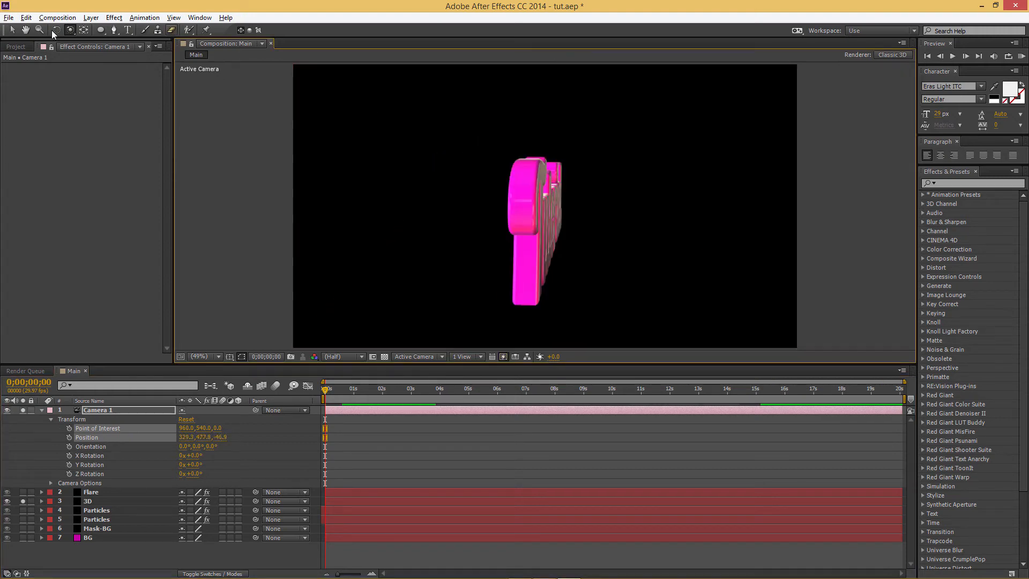
click(70, 30)
click(88, 62)
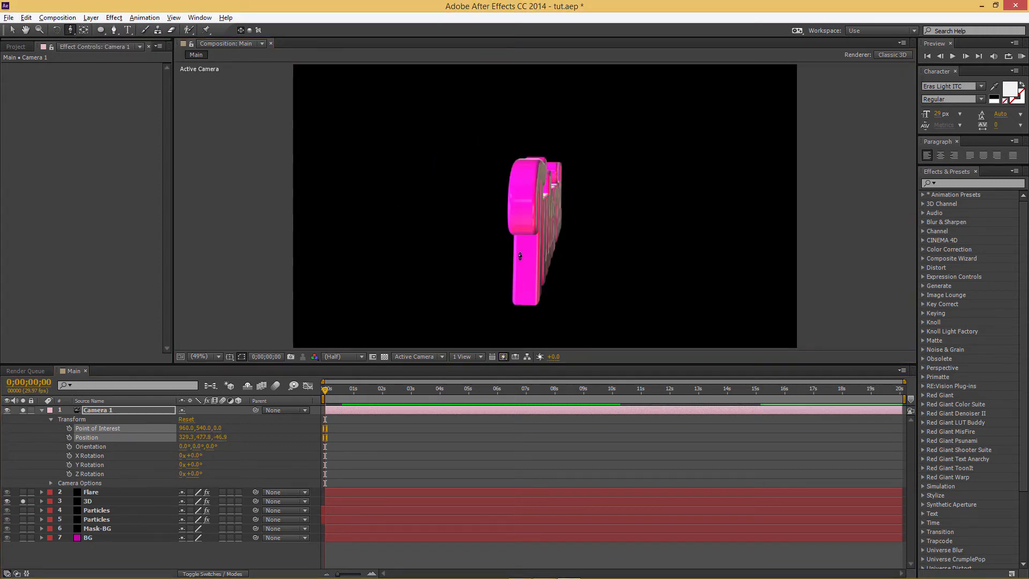
drag(541, 229, 542, 101)
drag(471, 209, 478, 237)
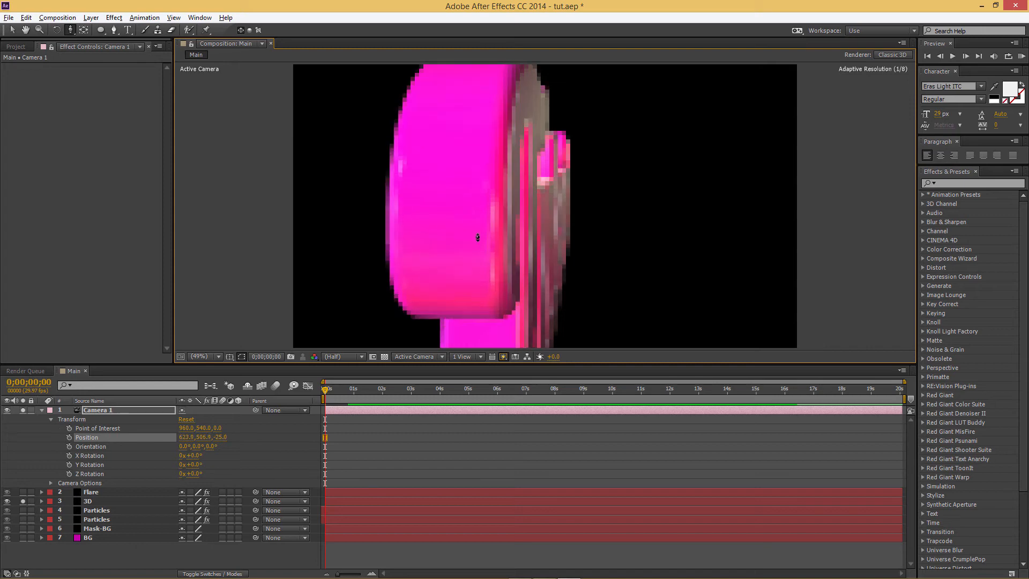
Orbit the camera around the end of the T for an end-on view and turn on the Title/Action Safe guides
click(70, 31)
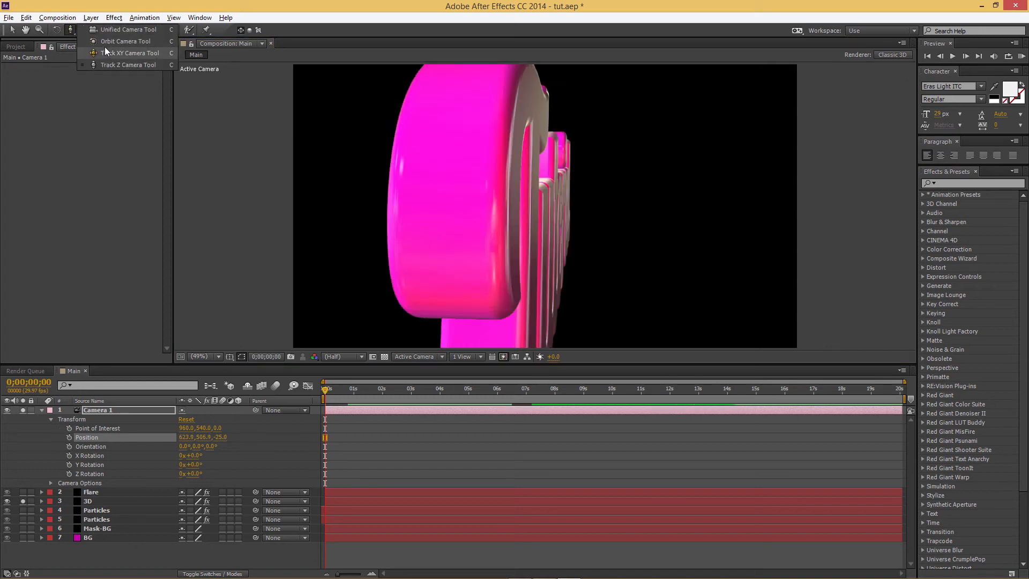
click(105, 48)
drag(430, 179, 444, 177)
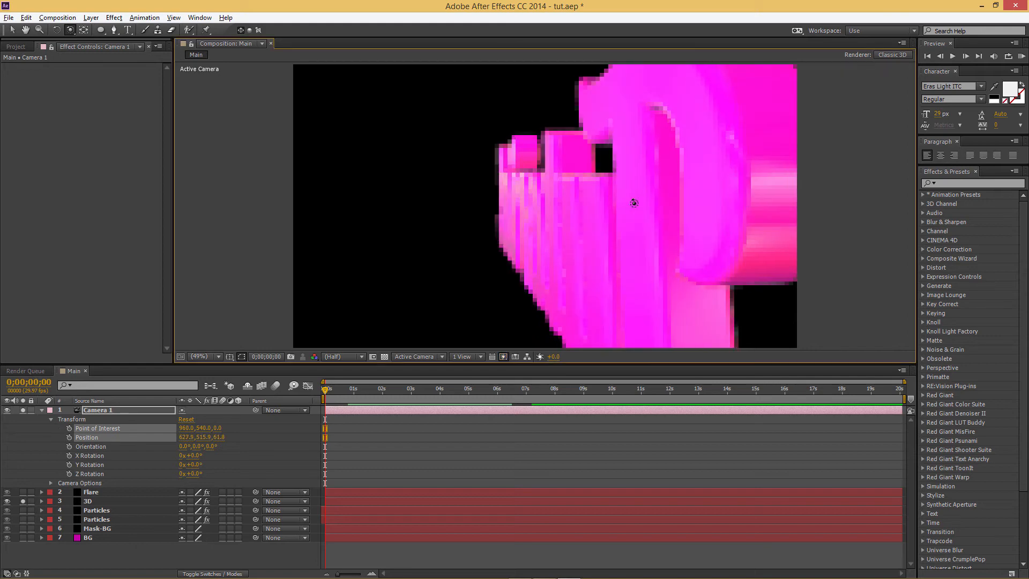
drag(646, 197, 639, 198)
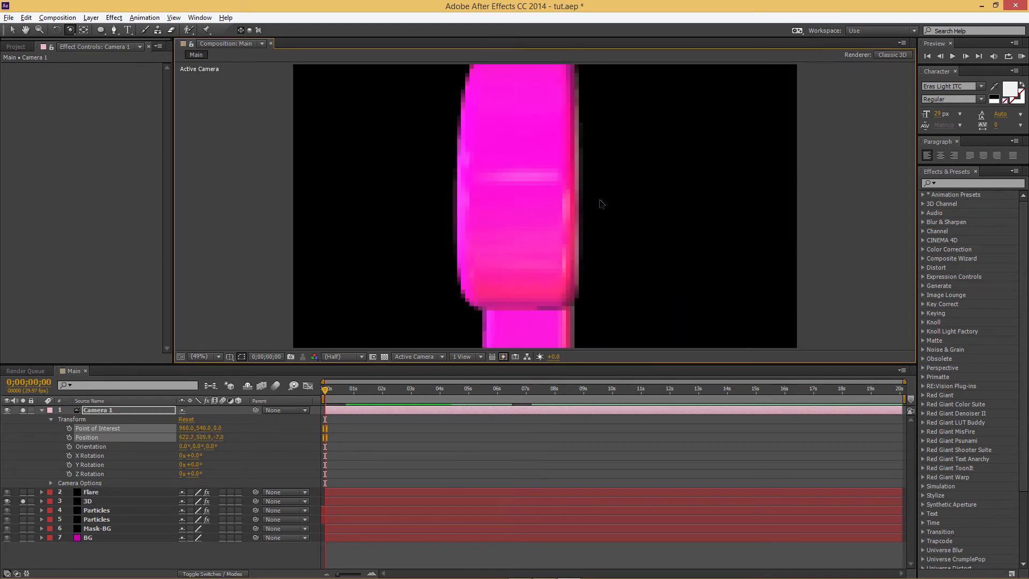
drag(550, 201, 547, 202)
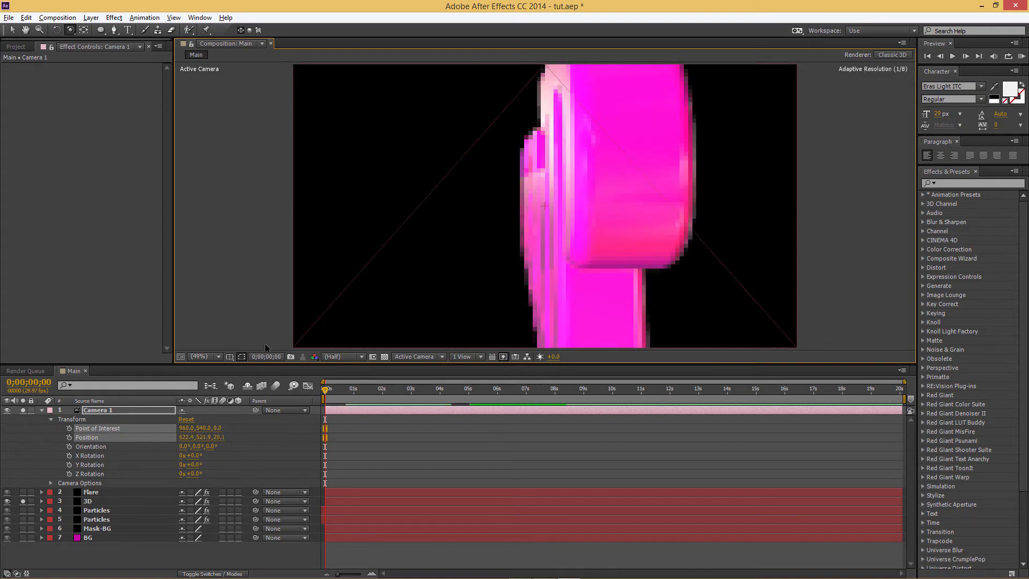
click(230, 356)
click(252, 369)
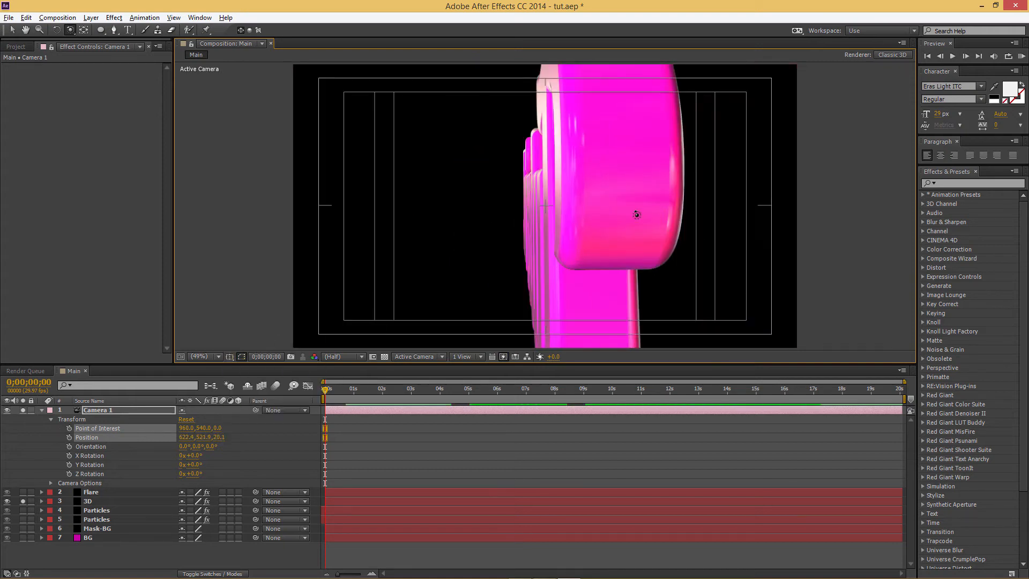
Orbit the camera below the T to about 629, 612, 5 and keyframe all its Transform properties at 0 seconds
drag(622, 202, 587, 205)
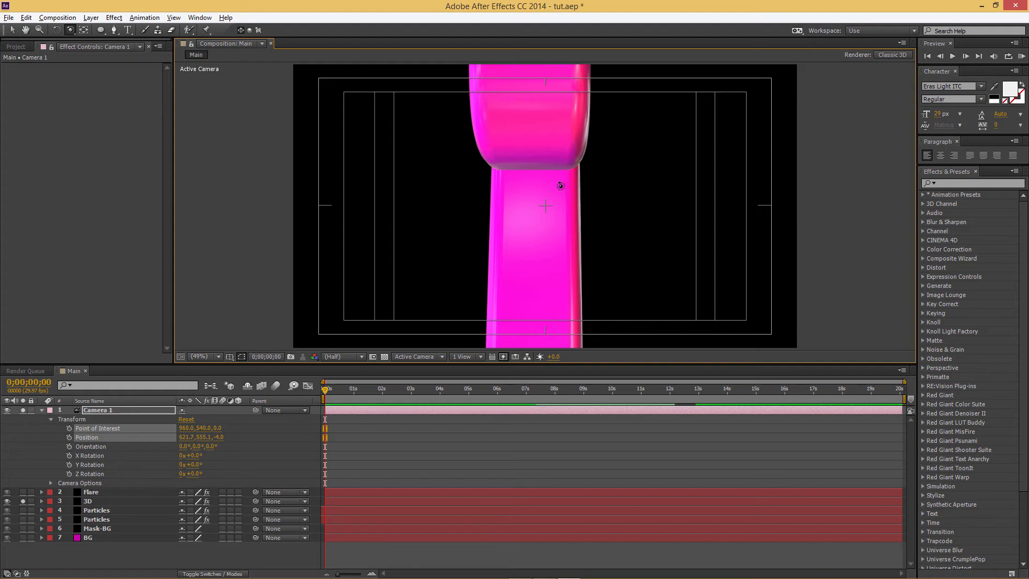
drag(559, 255, 564, 243)
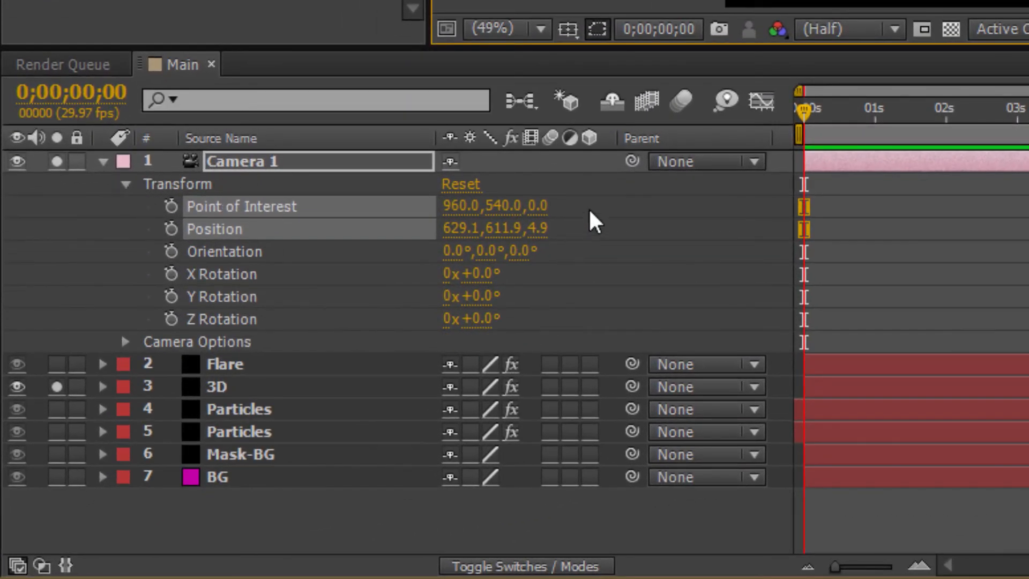
drag(587, 198, 456, 321)
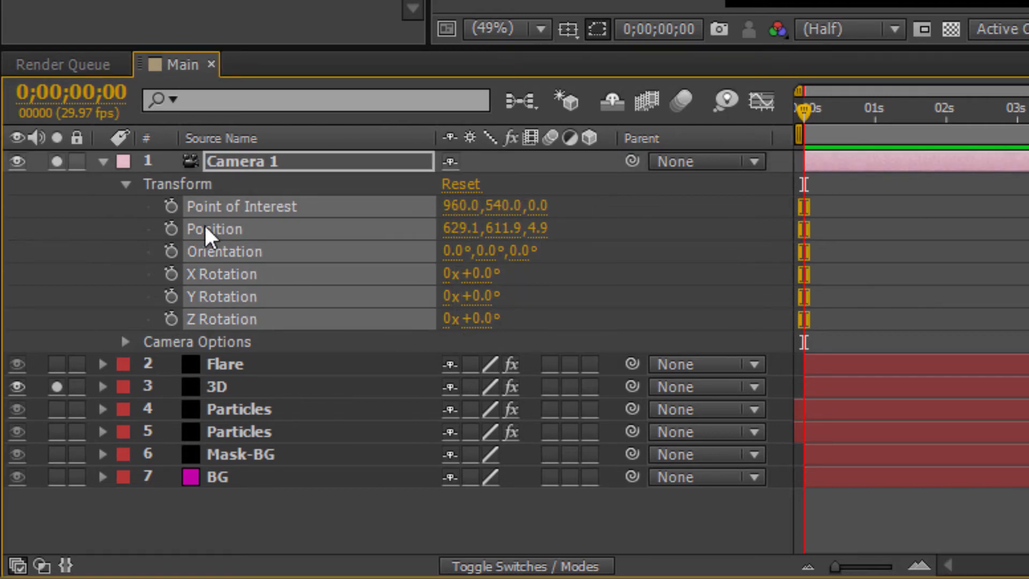
click(171, 208)
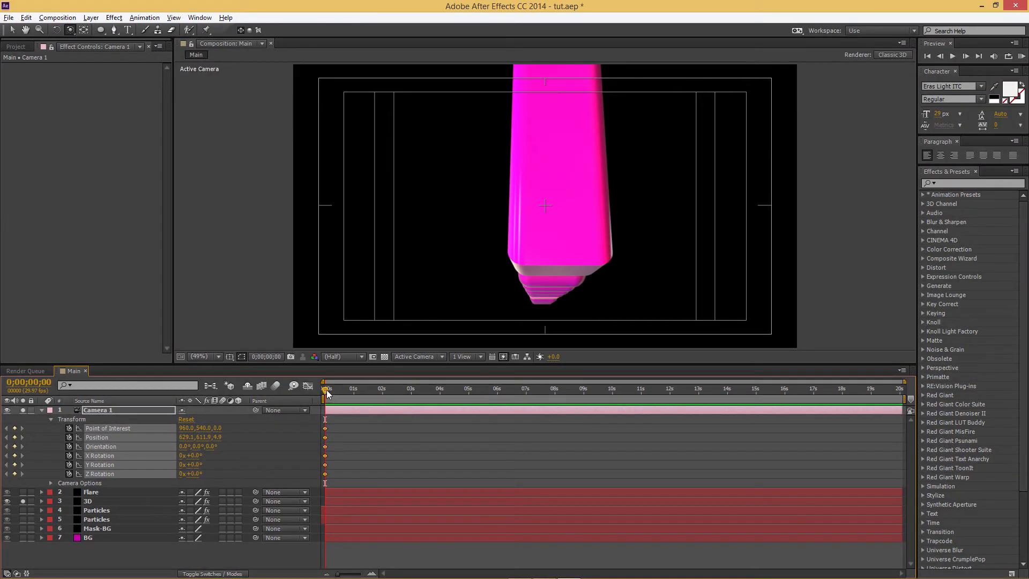
At 1 second, orbit the camera above the title and dolly in along the letters, keyframing its position at about 812, 464, 0
drag(327, 388, 352, 387)
drag(578, 150, 577, 200)
drag(72, 32, 155, 65)
drag(537, 264, 544, 151)
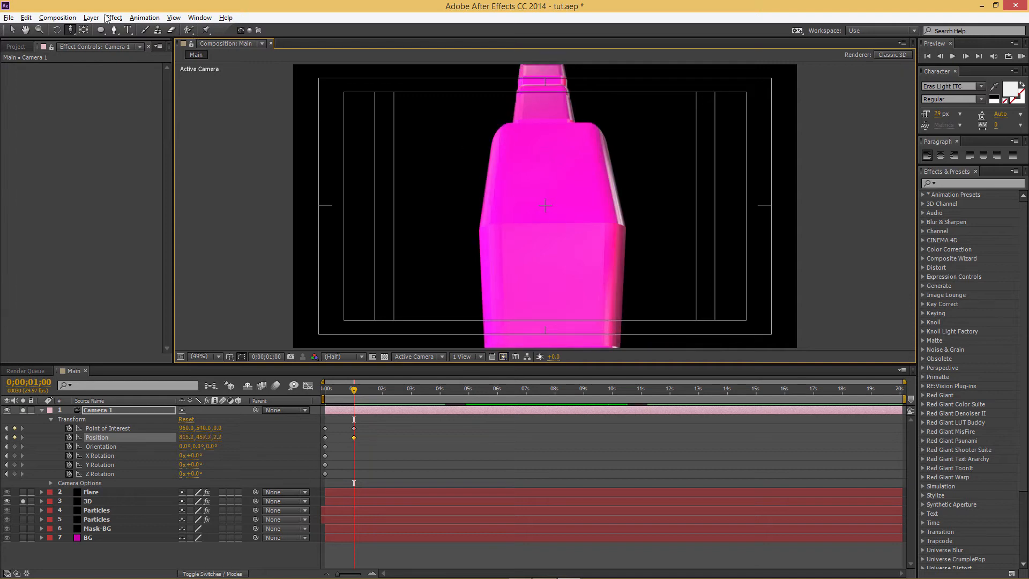
drag(71, 31, 126, 41)
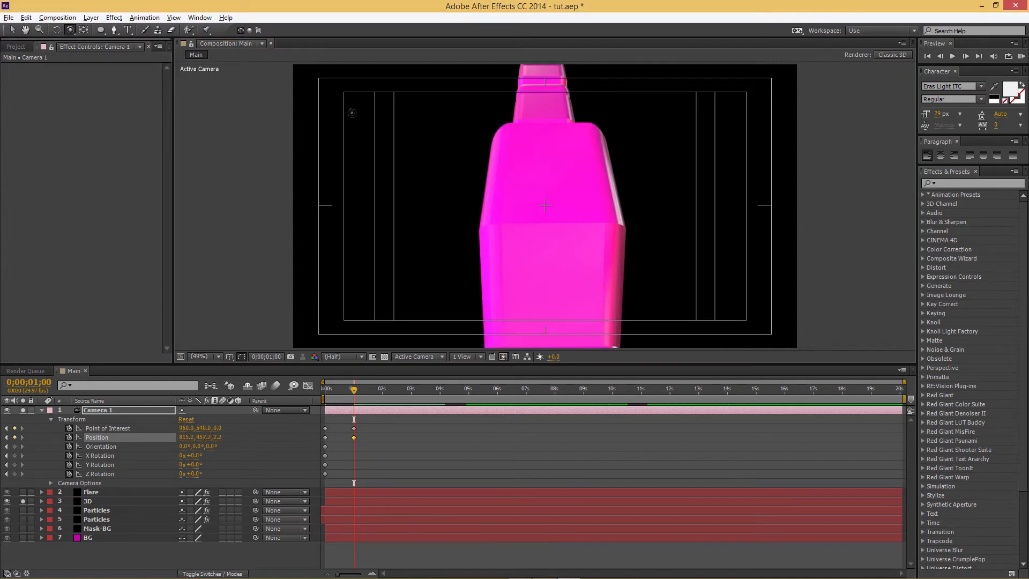
drag(548, 182, 547, 187)
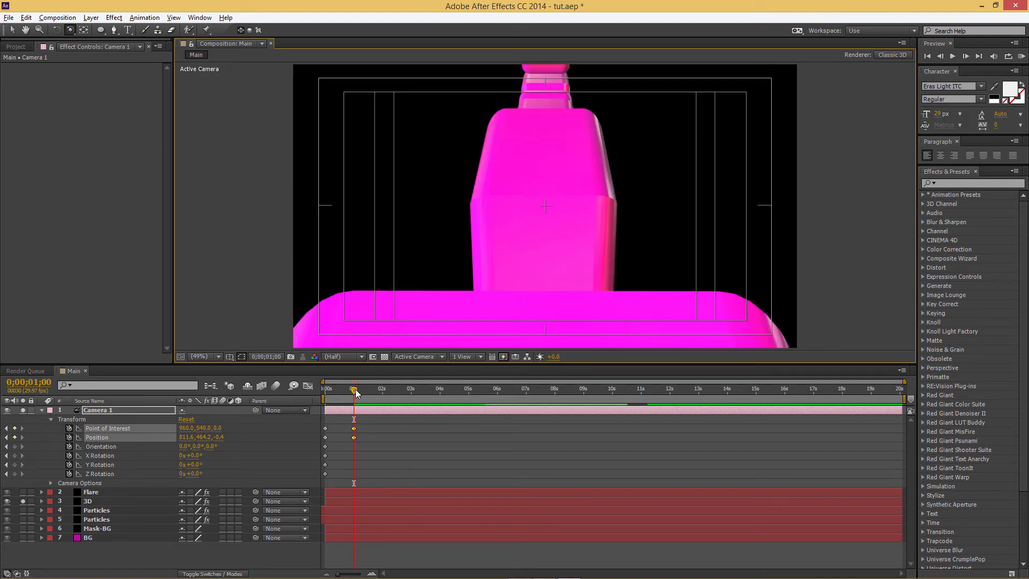
Dolly the camera back from the letters at 1 second, to a position of about 686, 480, -1
mouse_move(354, 388)
mouse_down()
mouse_move(329, 392)
mouse_move(356, 390)
mouse_up()
click(69, 29)
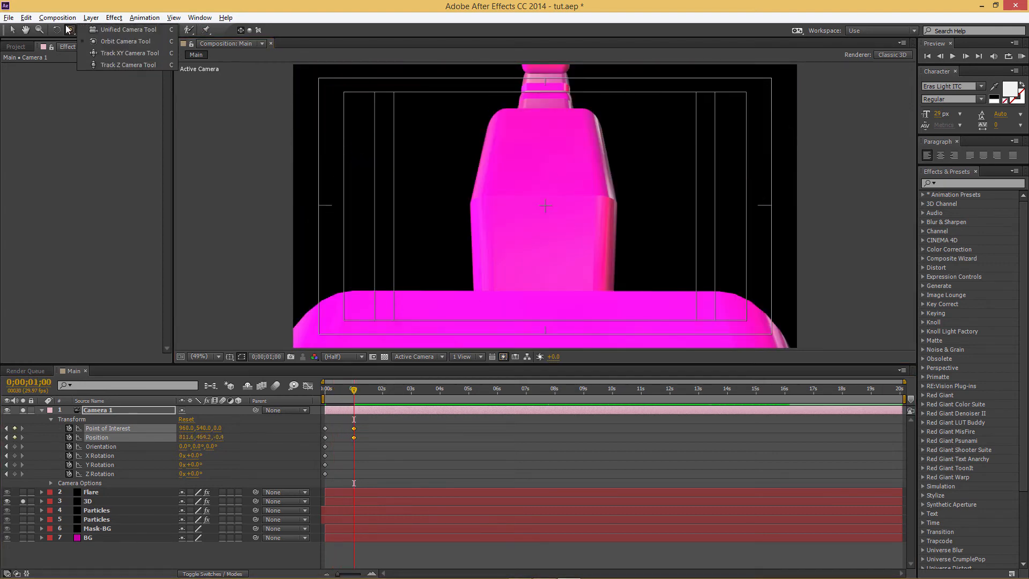
click(128, 64)
drag(509, 246, 535, 314)
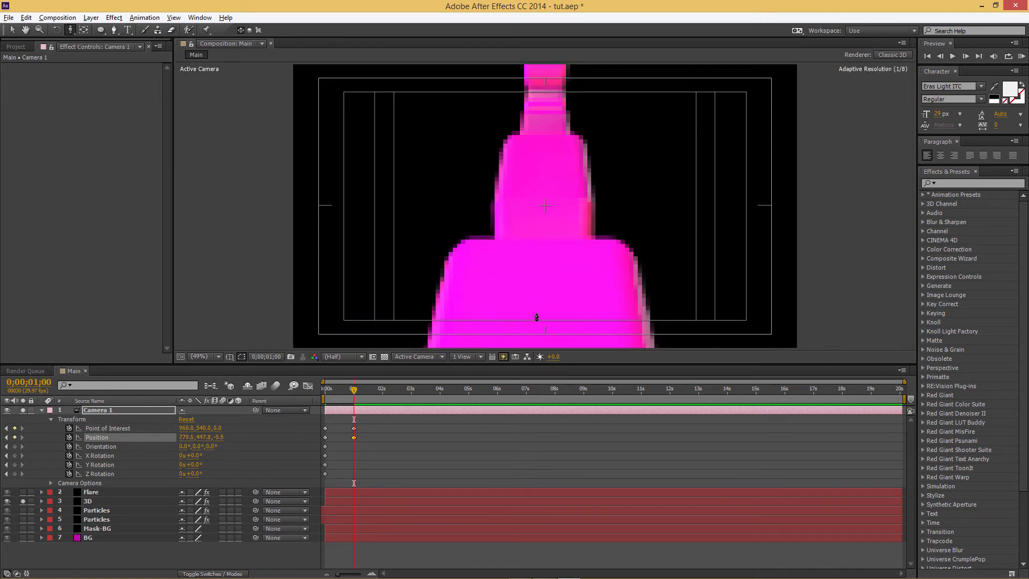
mouse_move(354, 394)
mouse_down()
mouse_move(343, 394)
mouse_move(354, 395)
mouse_up()
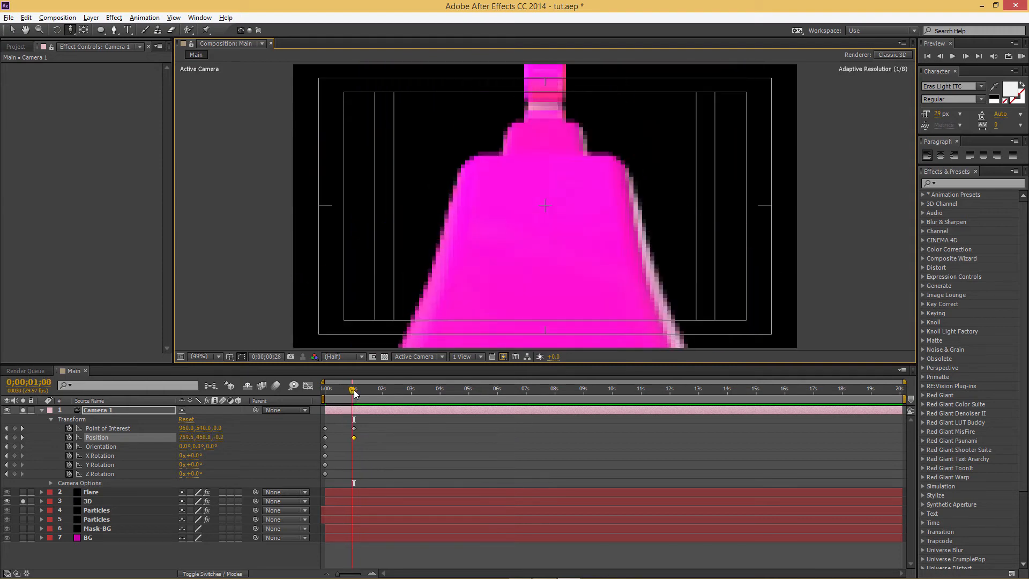
drag(569, 246, 568, 316)
drag(557, 207, 569, 312)
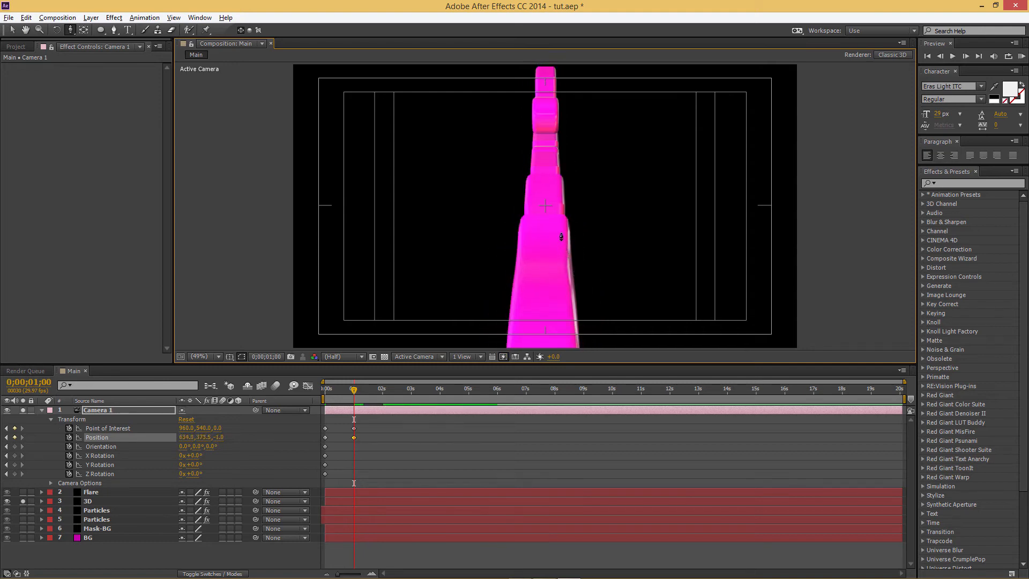
drag(546, 265, 545, 216)
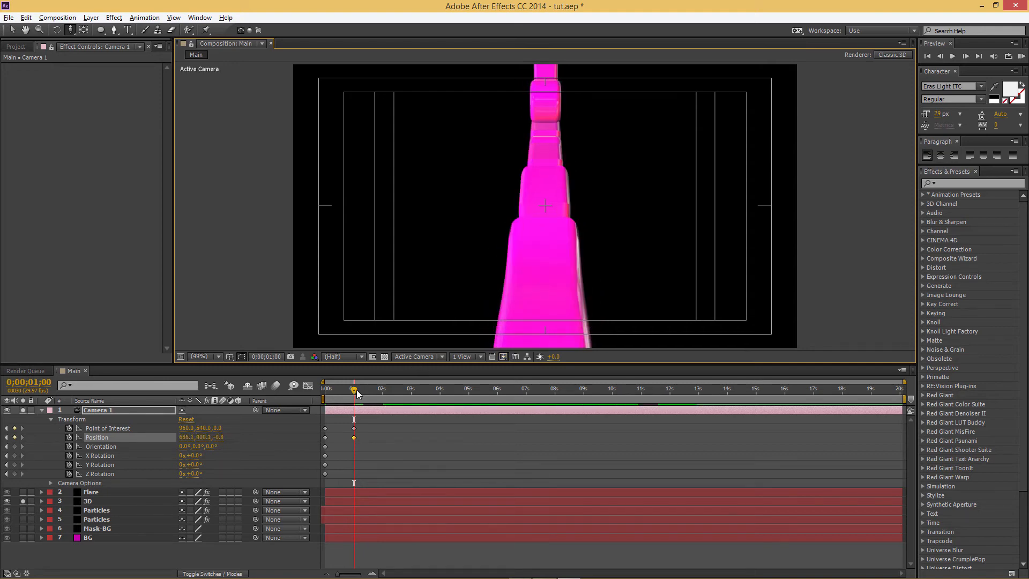
At frame 22, dolly in and track the camera to keyframe an intermediate position of about 722, 455, 0
mouse_move(352, 394)
mouse_down()
mouse_move(333, 390)
mouse_move(348, 390)
mouse_up()
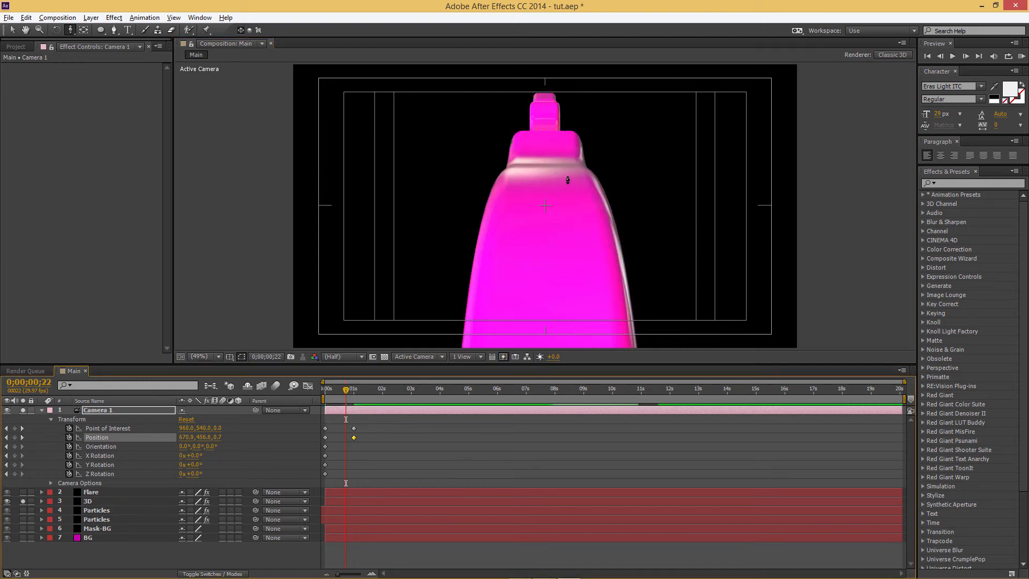
drag(568, 180, 554, 129)
drag(67, 33, 108, 56)
drag(525, 180, 526, 204)
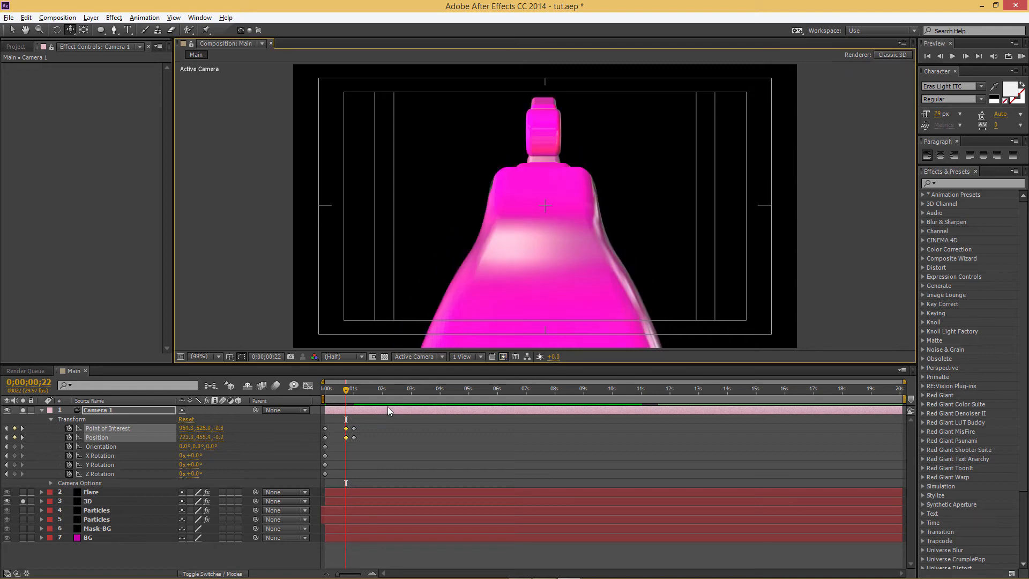
At 1 second, dolly the camera in along the letters to a position of about 741, 463, -3
drag(347, 388, 354, 390)
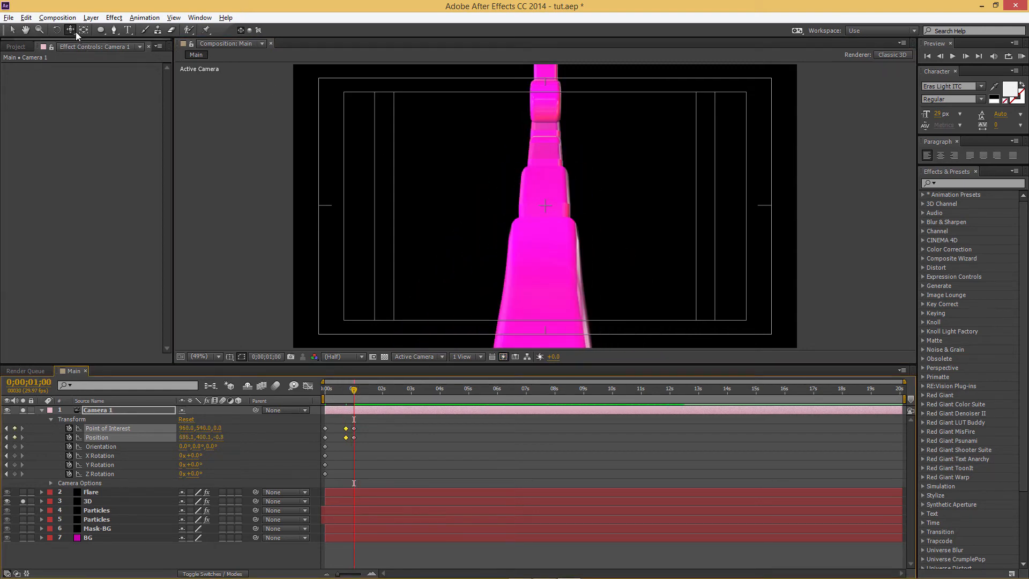
drag(75, 31, 99, 46)
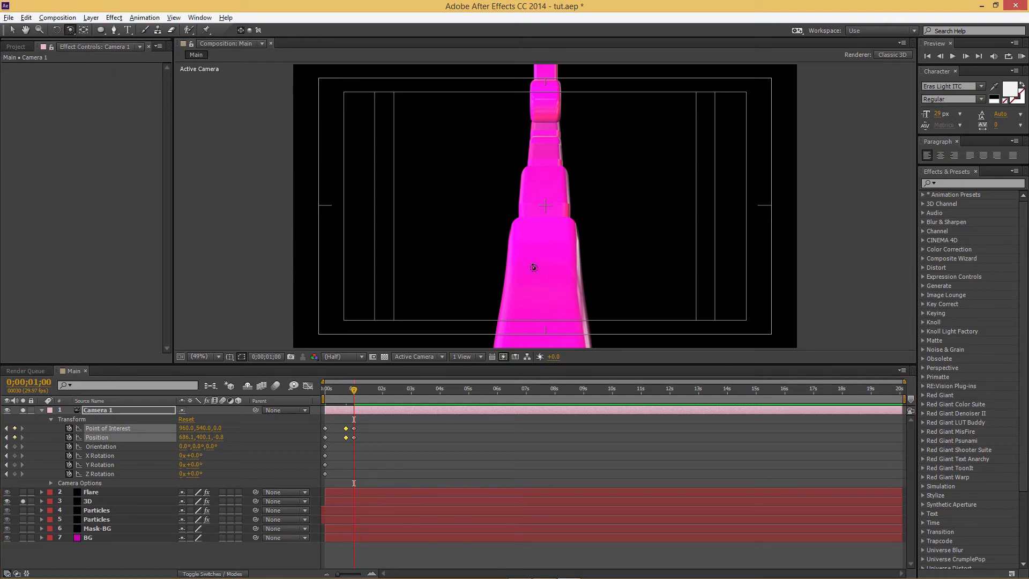
drag(534, 267, 536, 252)
drag(73, 33, 116, 61)
drag(546, 178, 547, 134)
Track the camera upward and dolly in at 1 second, to a position of about 757, 454, 0
click(72, 30)
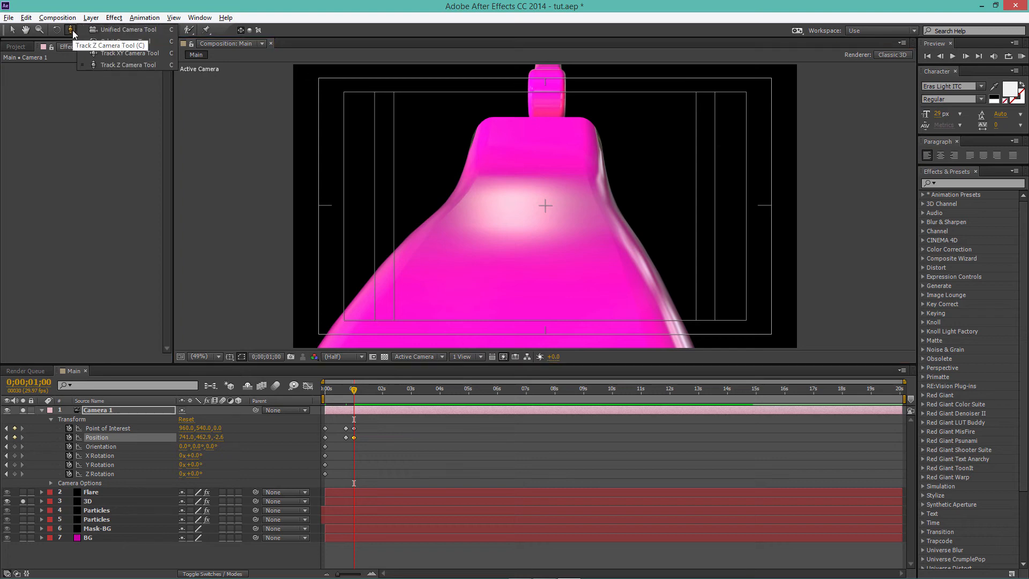
drag(73, 30, 88, 52)
drag(541, 208, 541, 226)
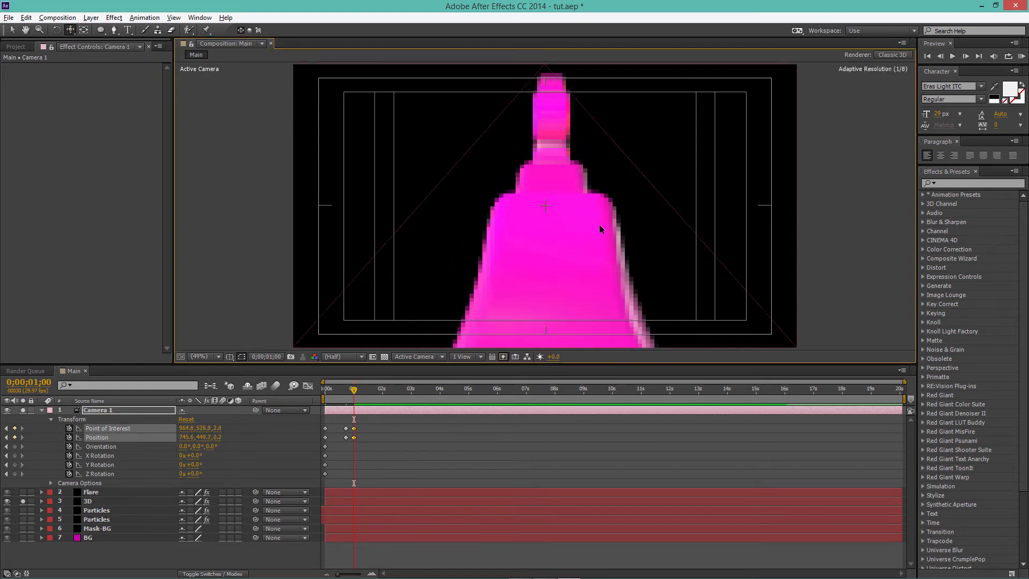
drag(73, 30, 114, 66)
drag(573, 231, 572, 206)
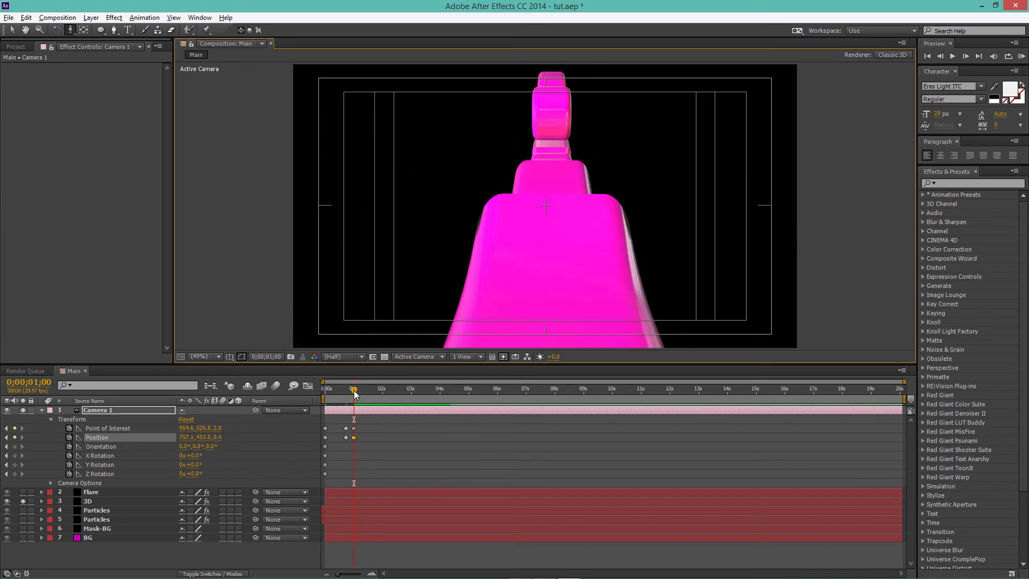
At frame 17, dolly the camera back out of the letter to keyframe a position of about 687, 491, 1
mouse_move(354, 391)
mouse_down()
mouse_move(328, 388)
mouse_move(345, 390)
mouse_up()
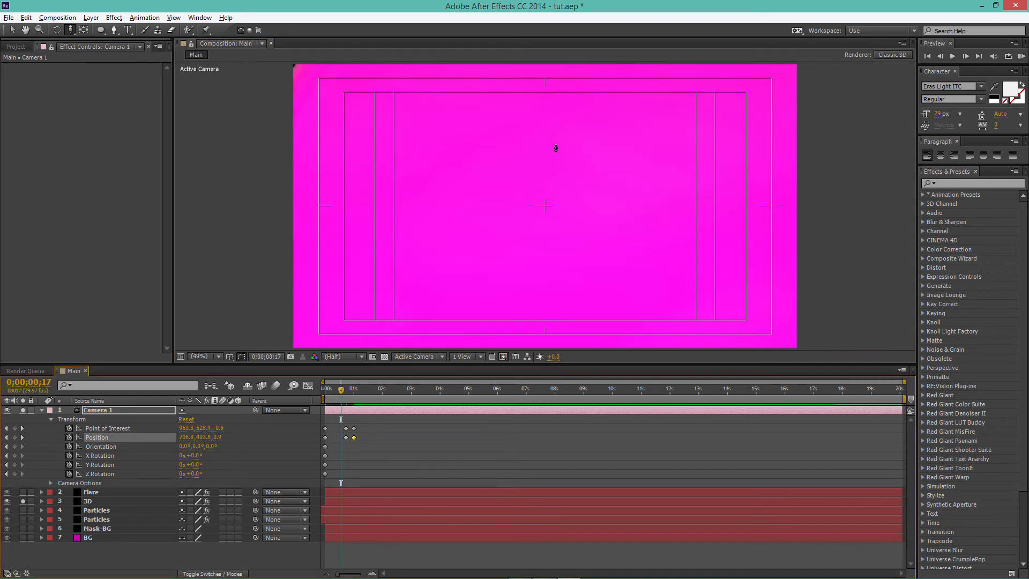
mouse_move(555, 148)
mouse_down()
mouse_move(560, 177)
mouse_move(541, 153)
mouse_up()
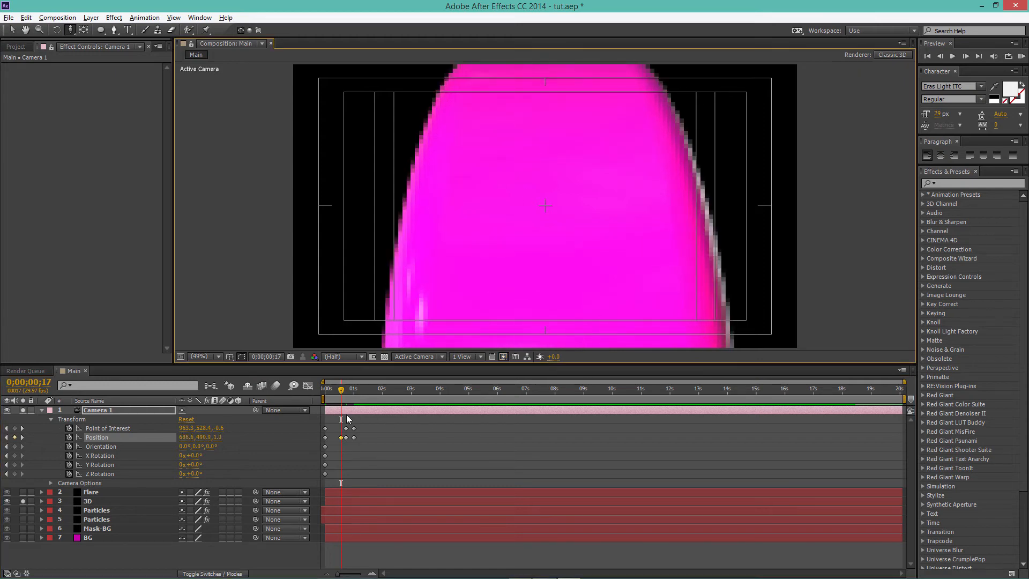
mouse_move(339, 391)
mouse_down()
mouse_move(329, 393)
mouse_move(354, 390)
mouse_up()
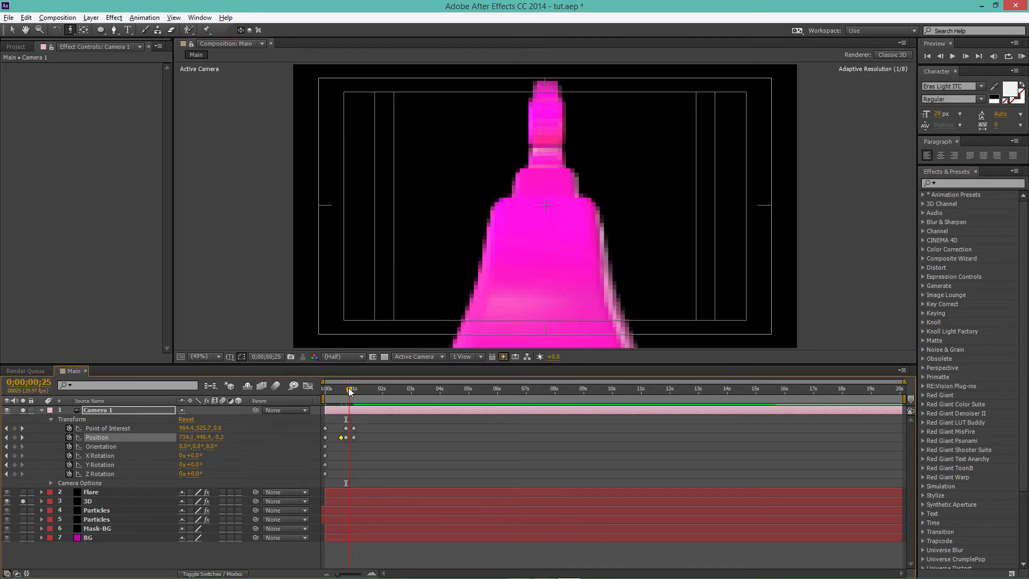
Delete the Position and Point of Interest keyframes at 1 second and dolly in to a new position of about 781, 472, 0
click(353, 438)
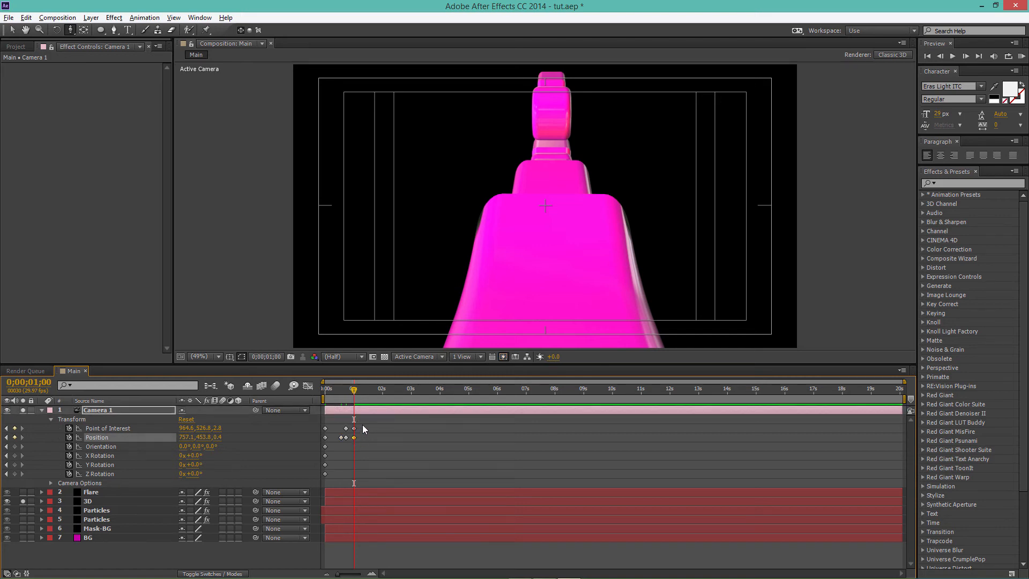
key(Delete)
click(353, 428)
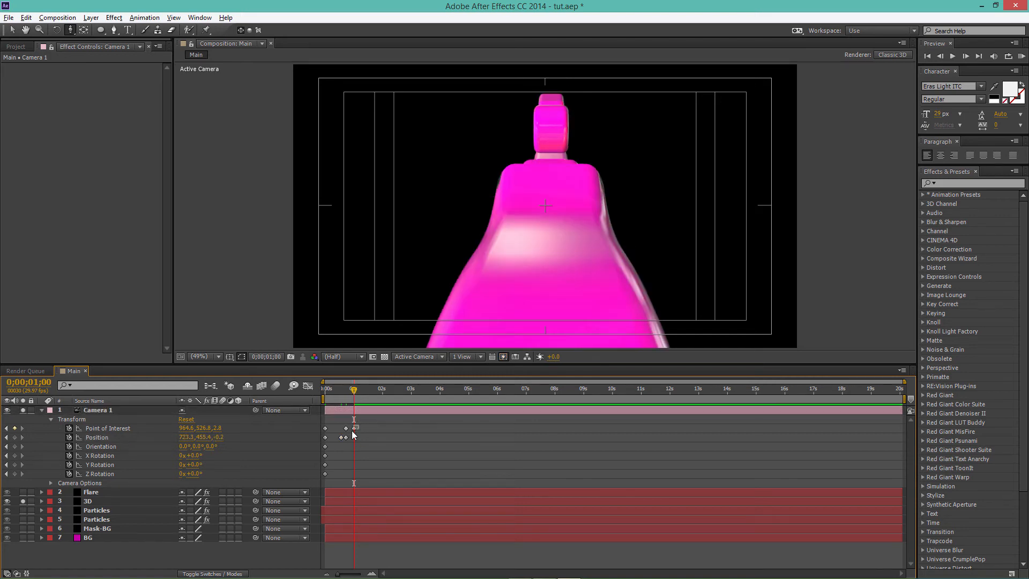
key(Delete)
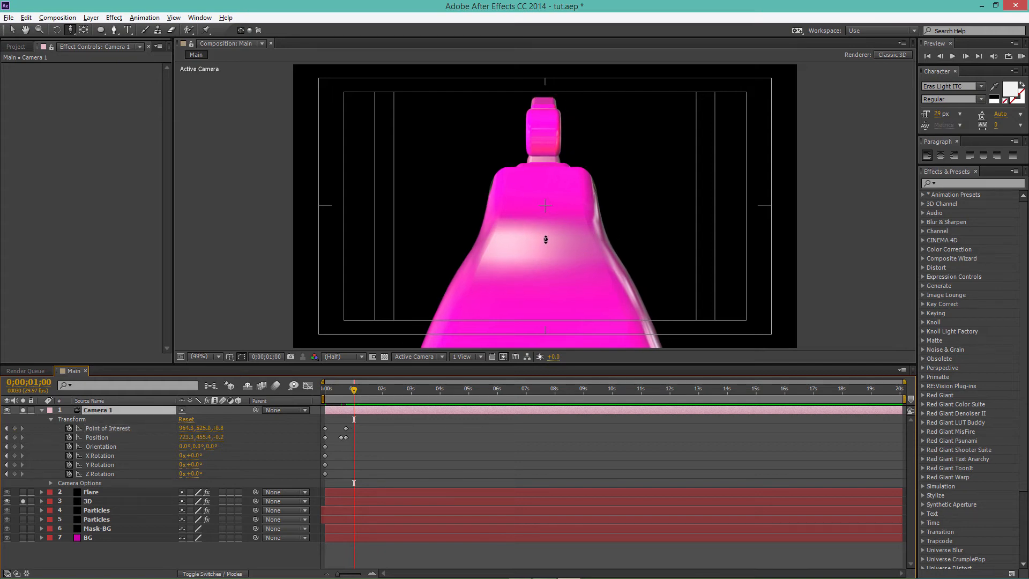
drag(546, 239, 545, 182)
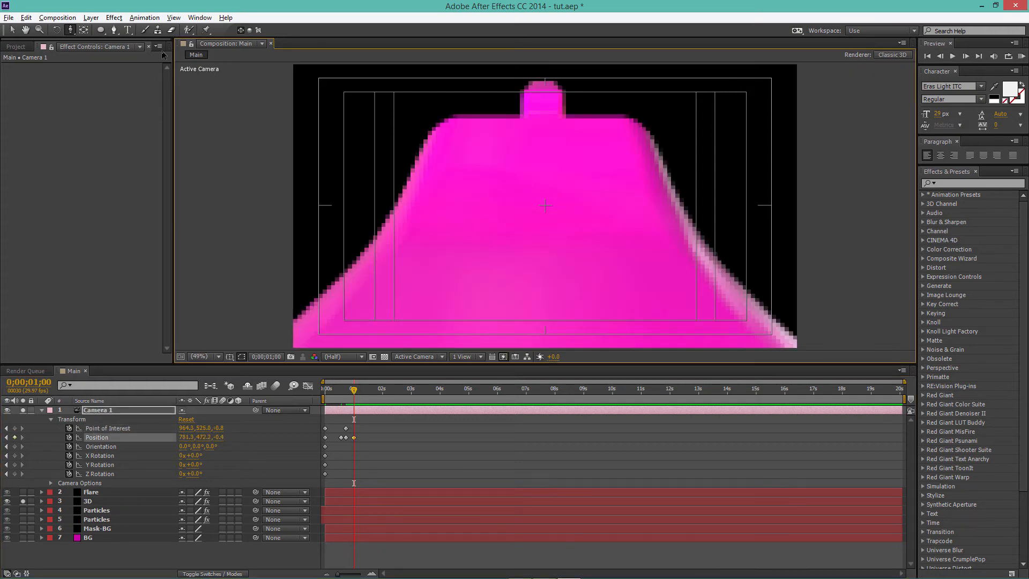
click(69, 30)
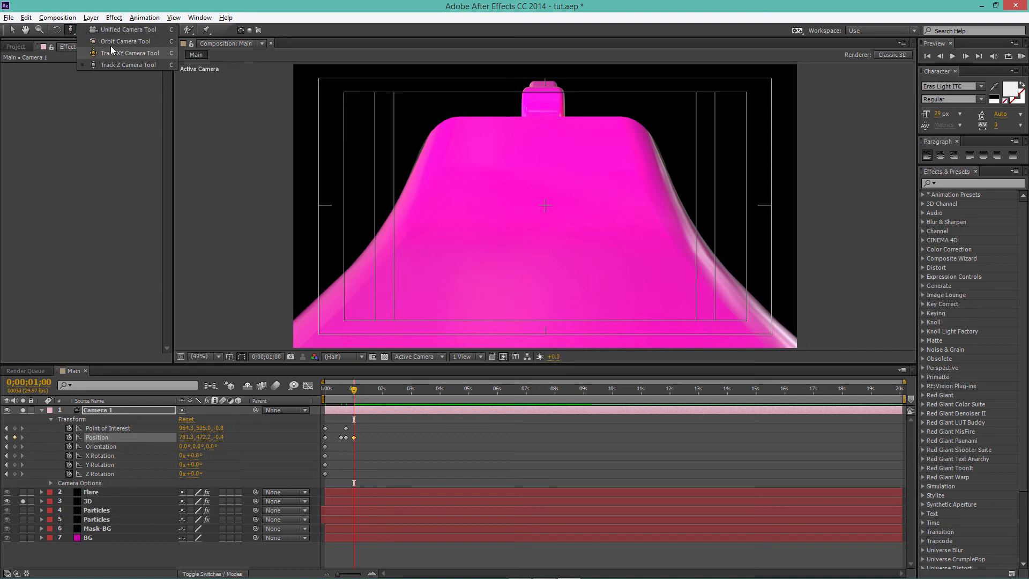
click(111, 52)
drag(548, 143, 541, 141)
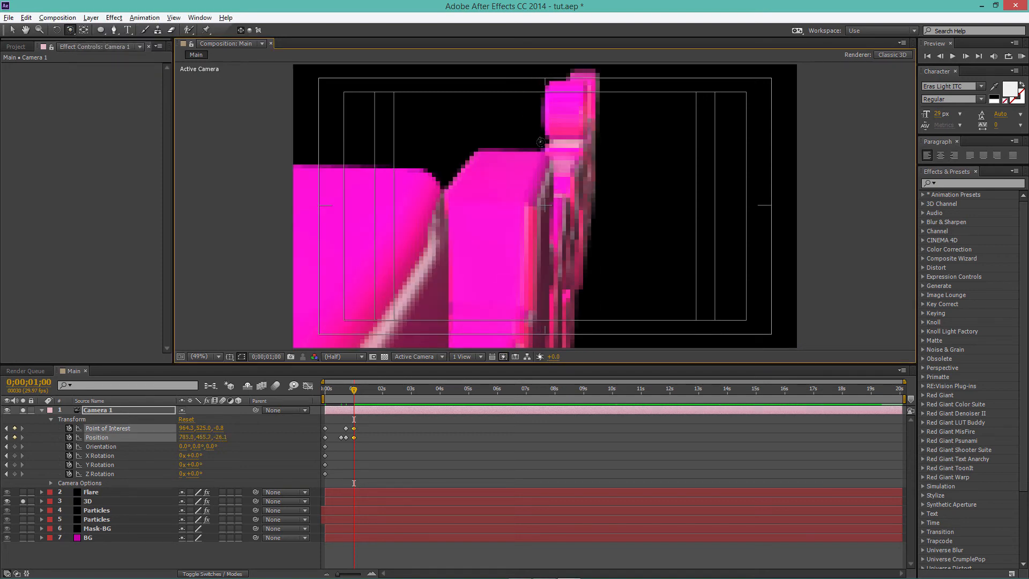
key(ctrl+z)
key(ctrl+z)
key(ctrl+z)
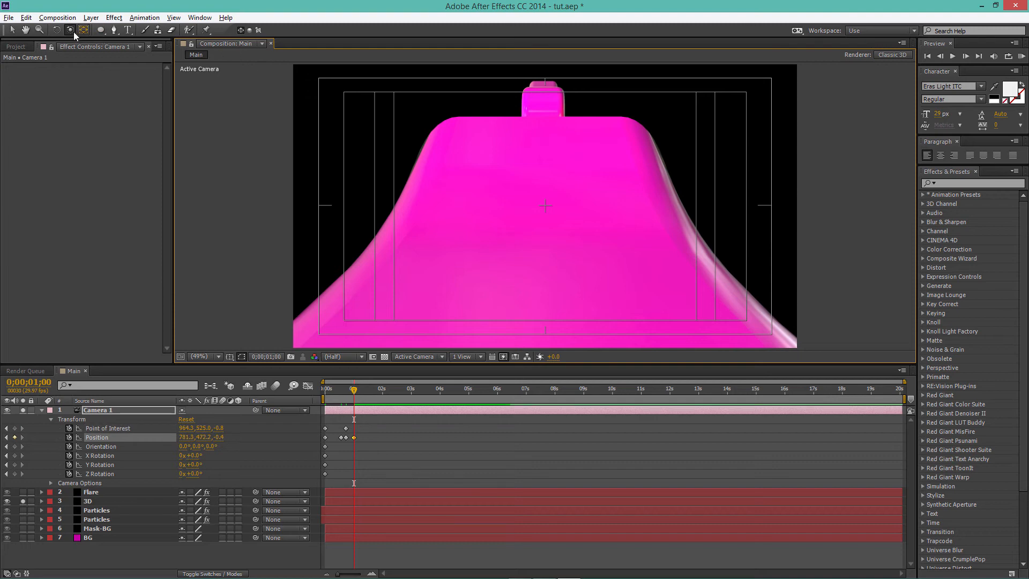
Track the camera upward at 1 second, to a position of about 782, 460, 0 and point of interest of about 967, 515, 0
click(72, 31)
click(111, 51)
drag(536, 137, 537, 168)
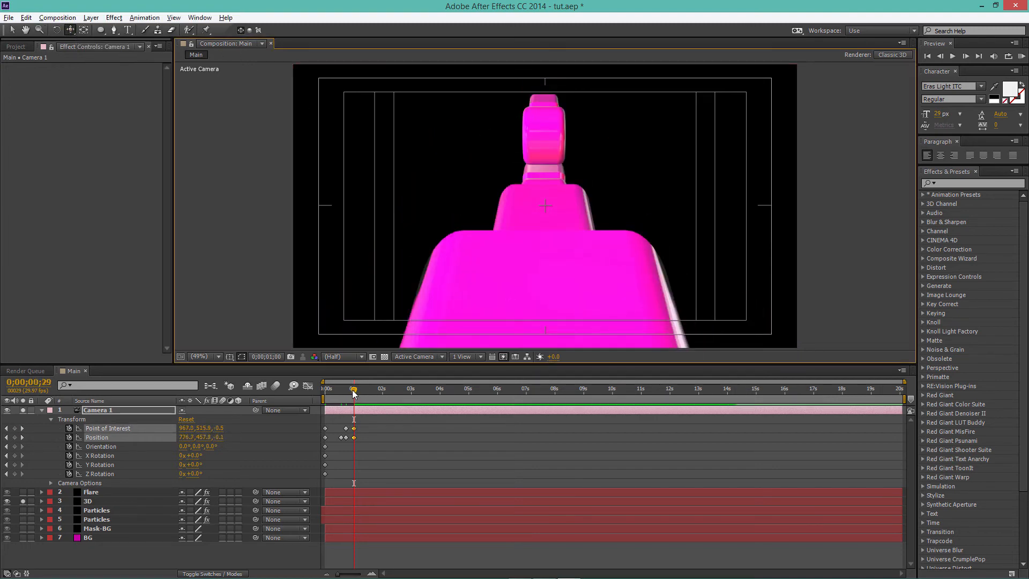
Apply Easy Ease to all Point of Interest and Position keyframes after 0 seconds
drag(354, 394, 332, 390)
drag(367, 428, 340, 438)
right_click(341, 438)
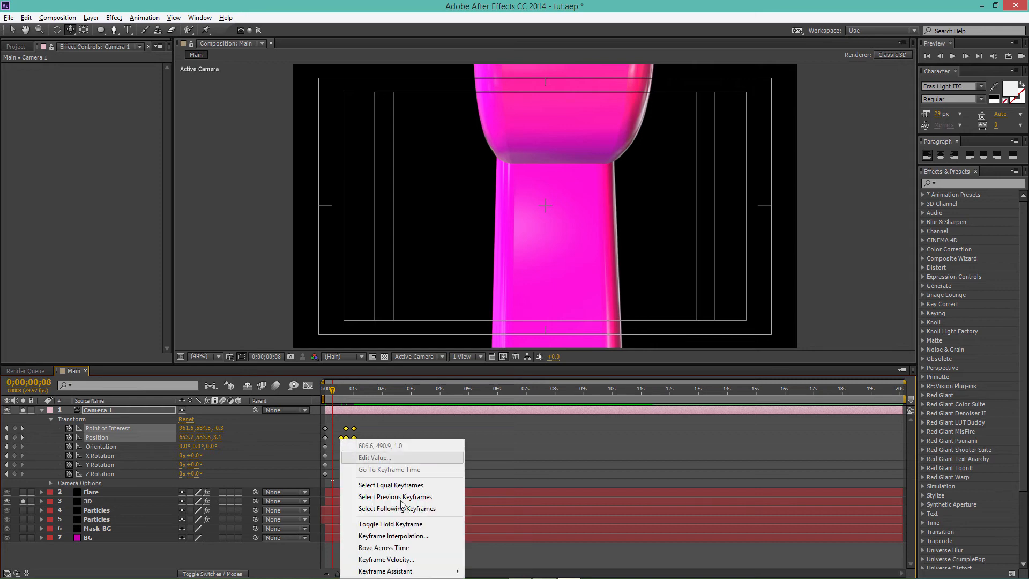
mouse_move(429, 571)
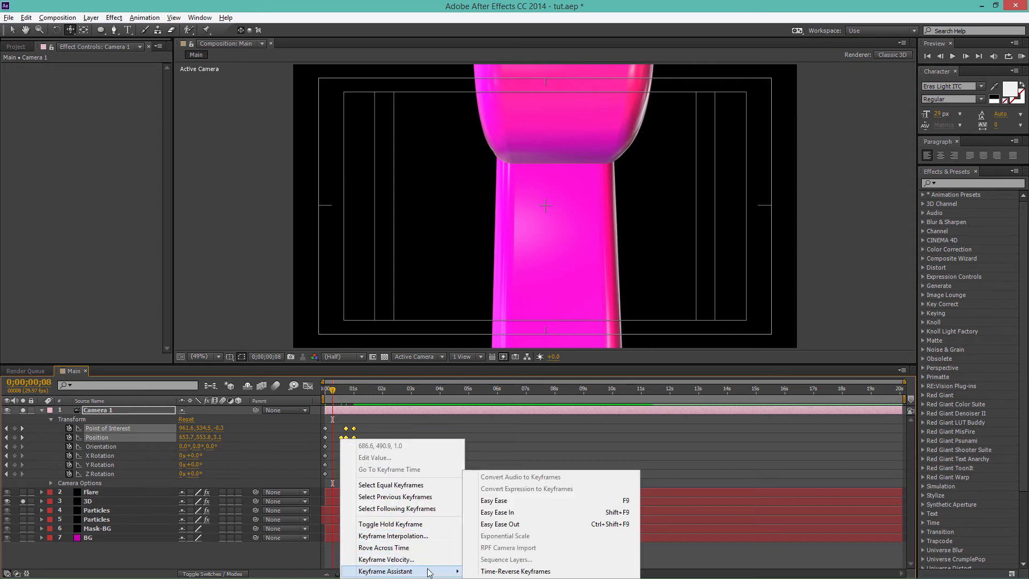
click(527, 509)
Preview the eased camera move from the start of the composition
drag(332, 390, 318, 397)
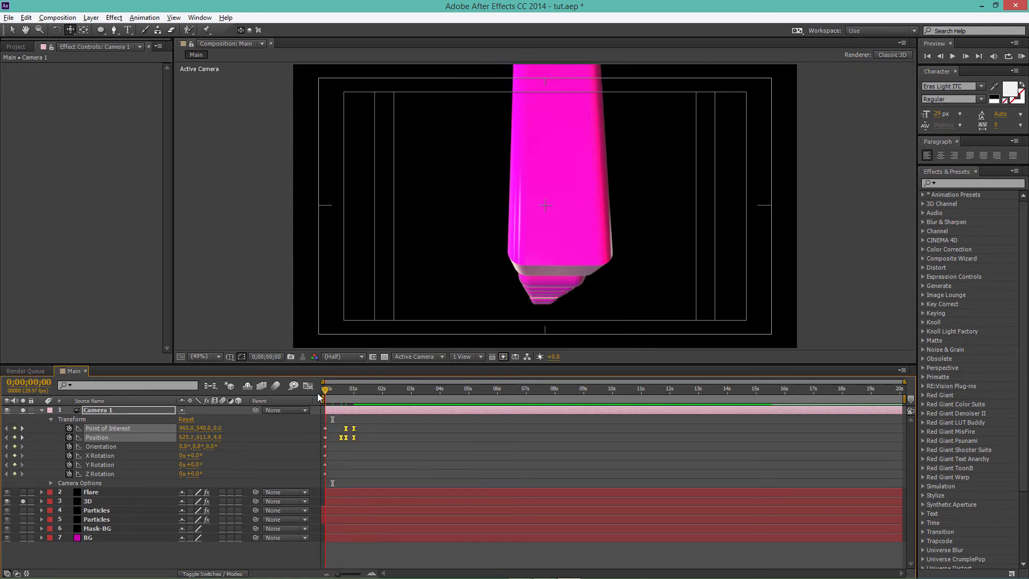
click(358, 397)
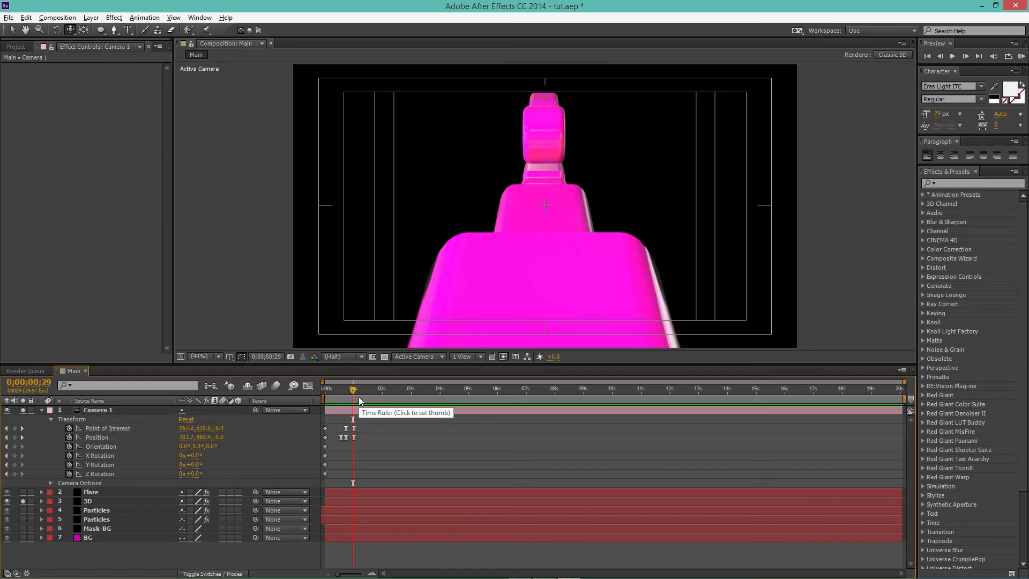
key(space)
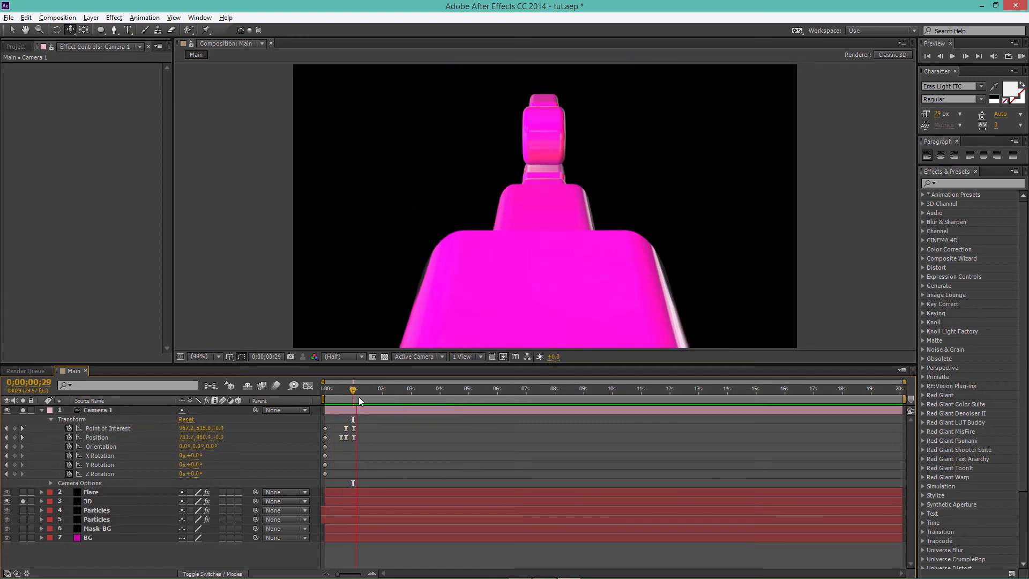
key(KP_0)
key(KP_0)
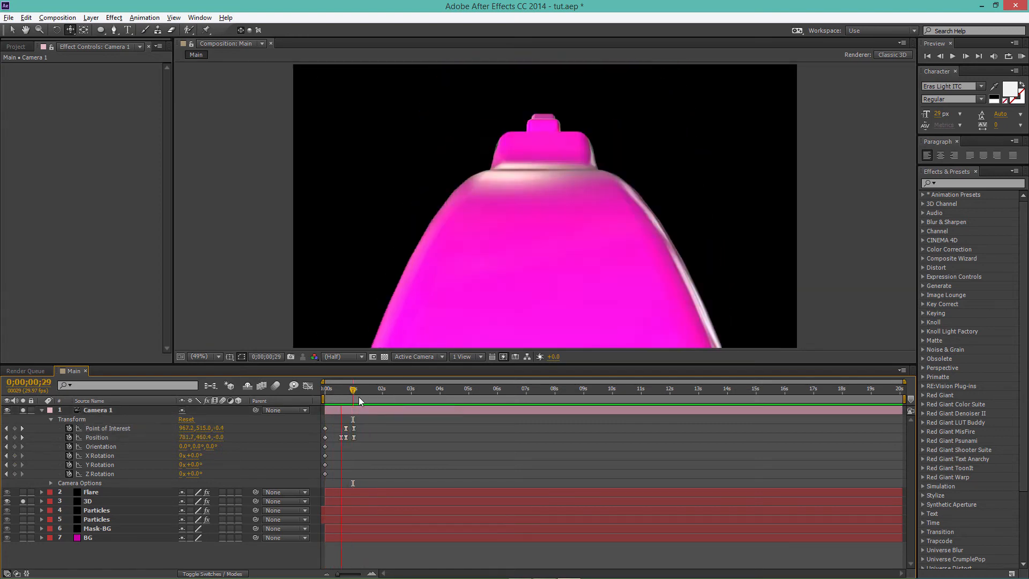
key(KP_0)
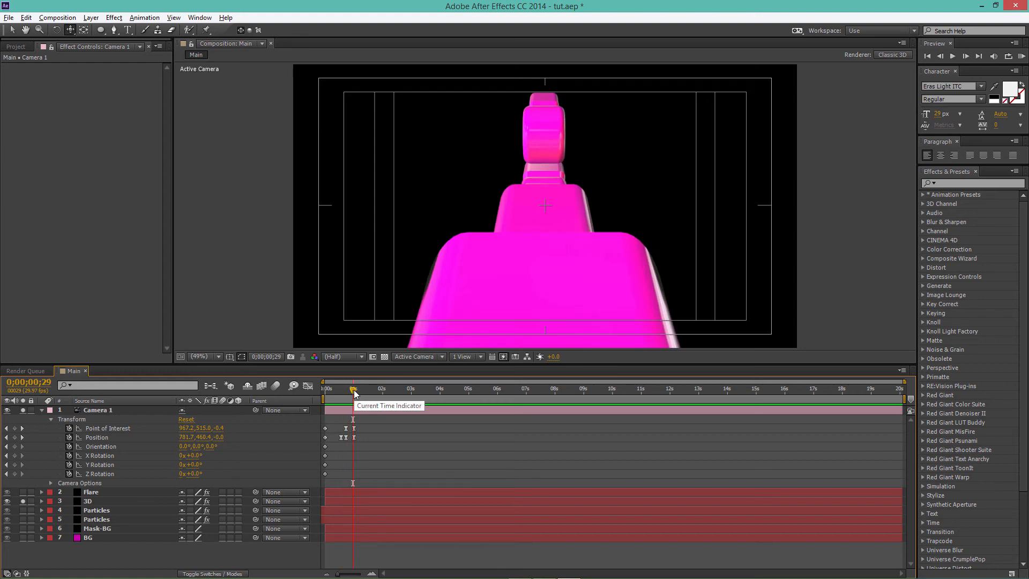
Reselect the camera's Position and Point of Interest keyframes after the start and reapply Easy Ease to them
drag(361, 426, 333, 443)
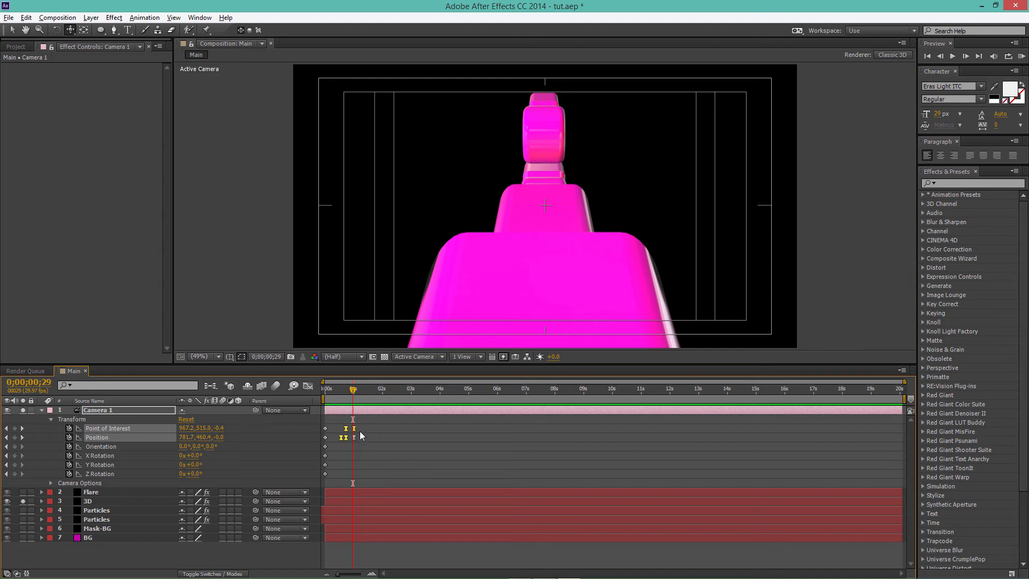
drag(361, 423, 339, 442)
ctrl+click(356, 438)
key(F9)
Retime the camera keyframes from frame 22 to 1;07 and from 1 second to about 2;07, and preview the slower move
drag(358, 425, 389, 436)
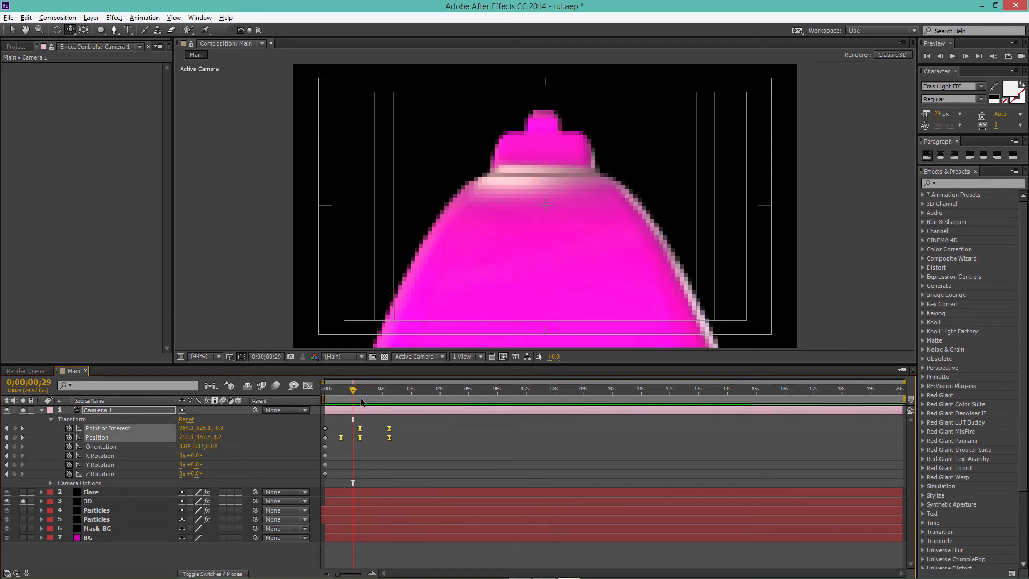
mouse_move(354, 390)
mouse_down()
mouse_move(328, 390)
mouse_move(361, 395)
mouse_up()
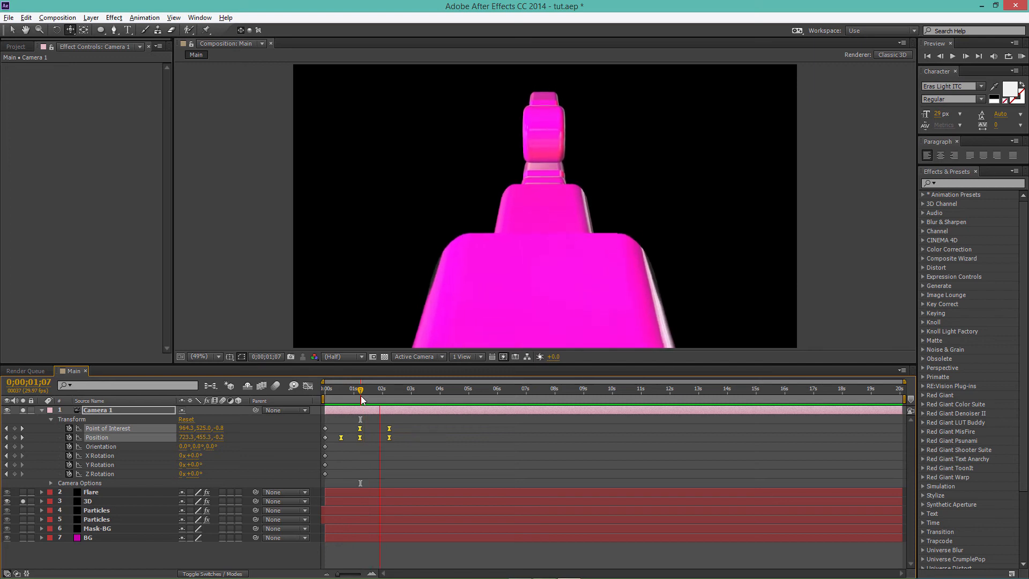
key(space)
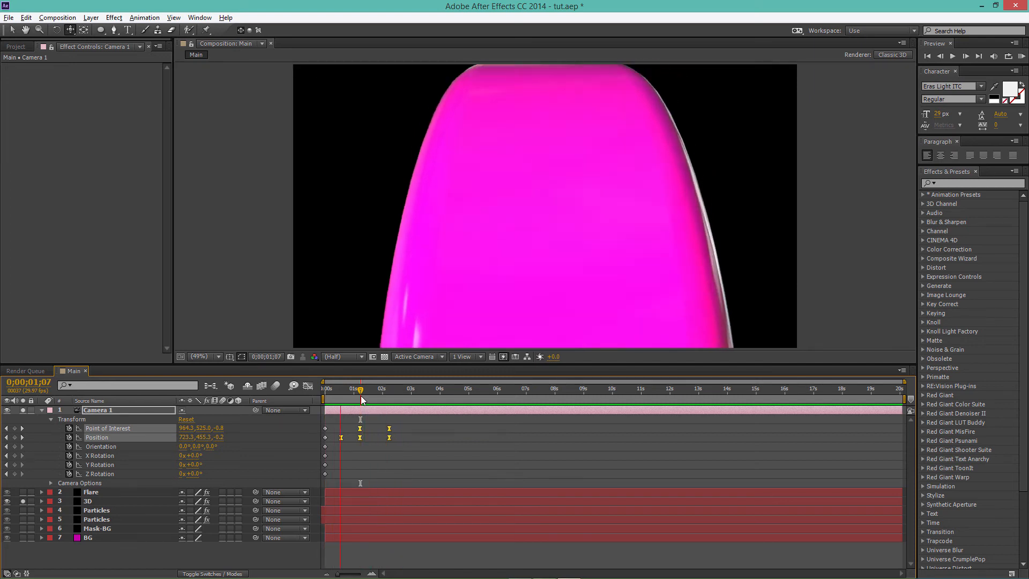
key(space)
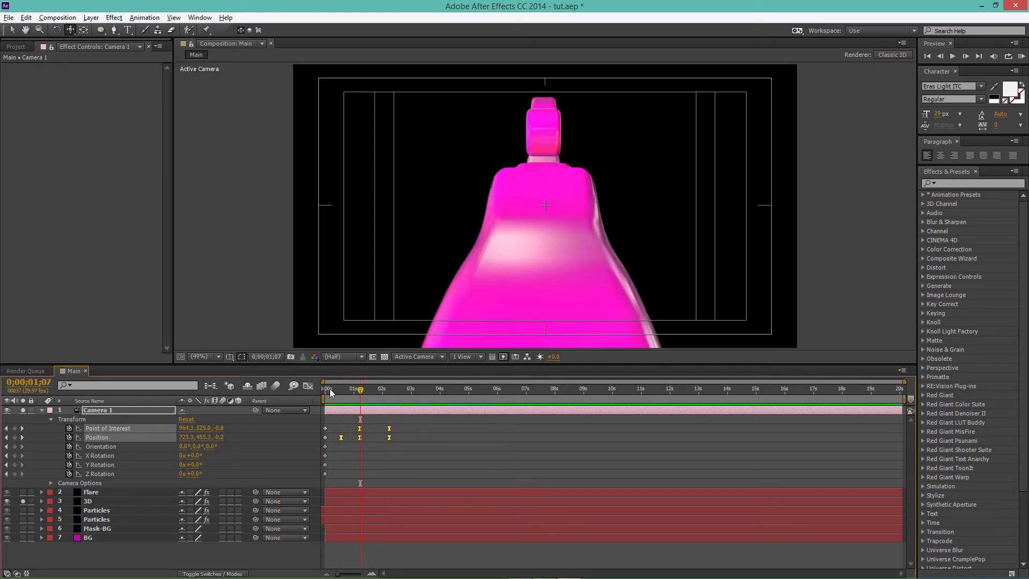
Try Easy Ease In on the retimed Position and Point of Interest keyframes and preview the camera move
right_click(389, 428)
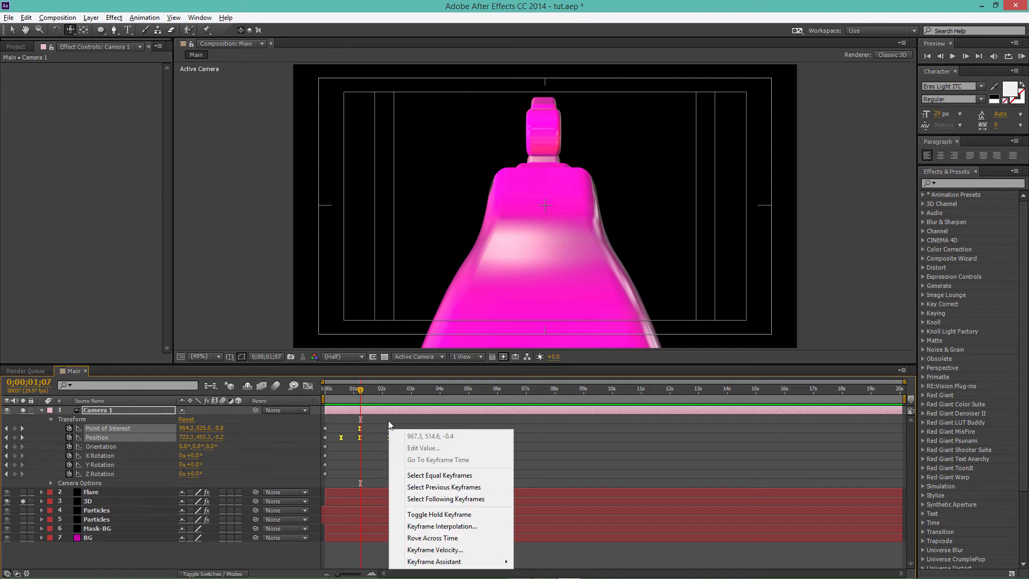
click(373, 423)
drag(394, 427, 340, 440)
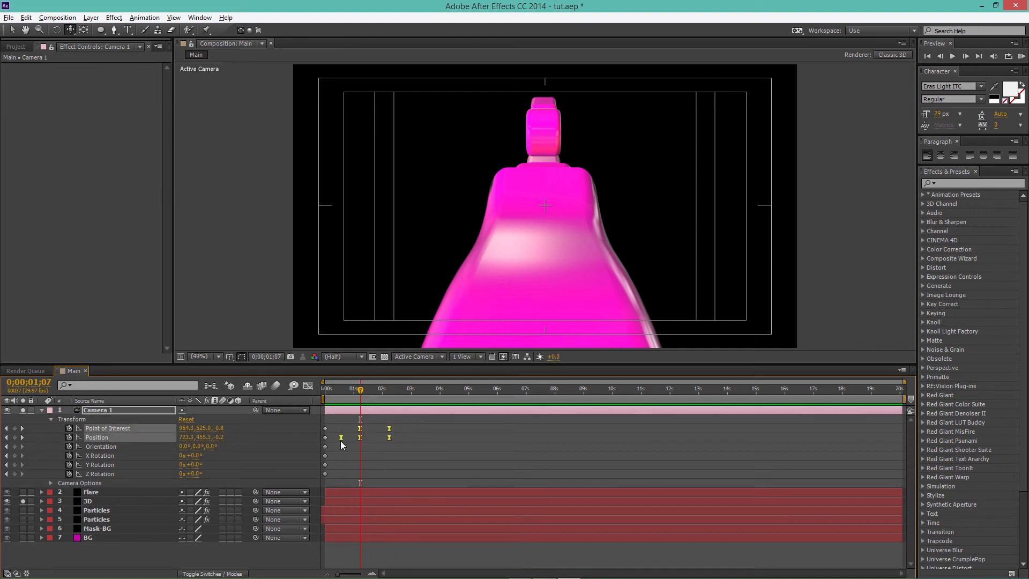
right_click(340, 439)
mouse_move(443, 436)
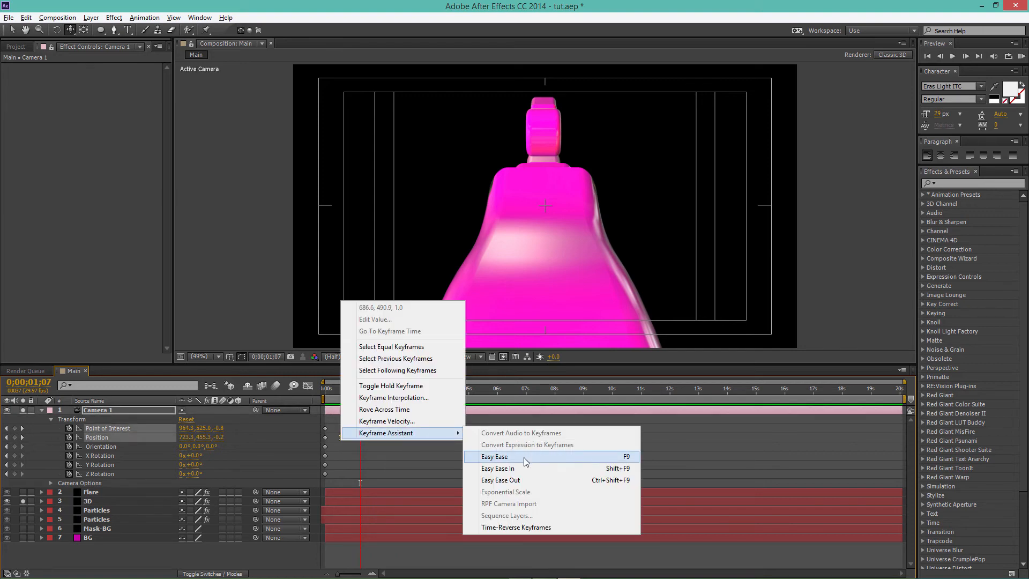
click(523, 473)
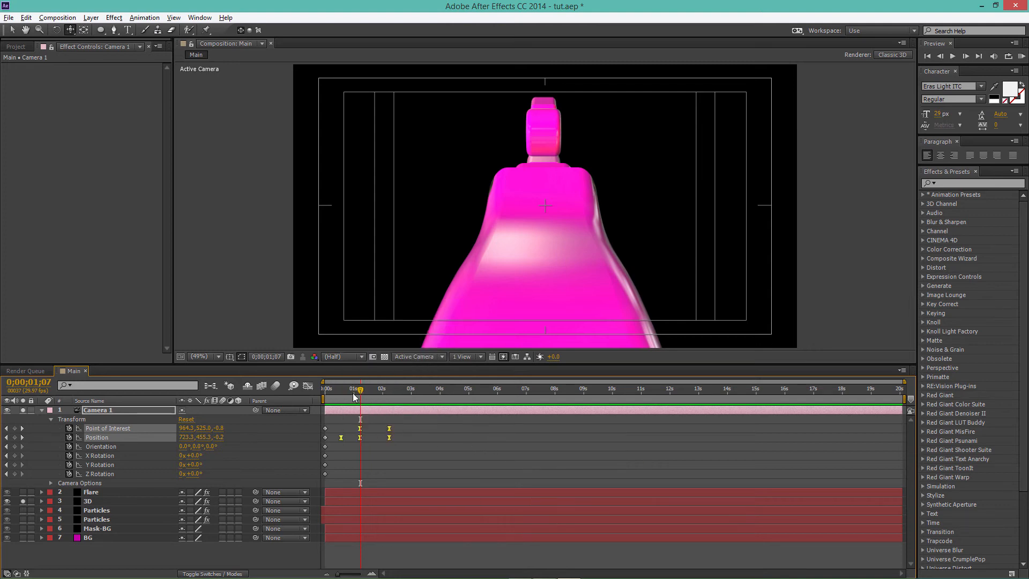
key(KP_0)
key(space)
Convert all Point of Interest and Position keyframes after 0 seconds back to linear interpolation
right_click(360, 437)
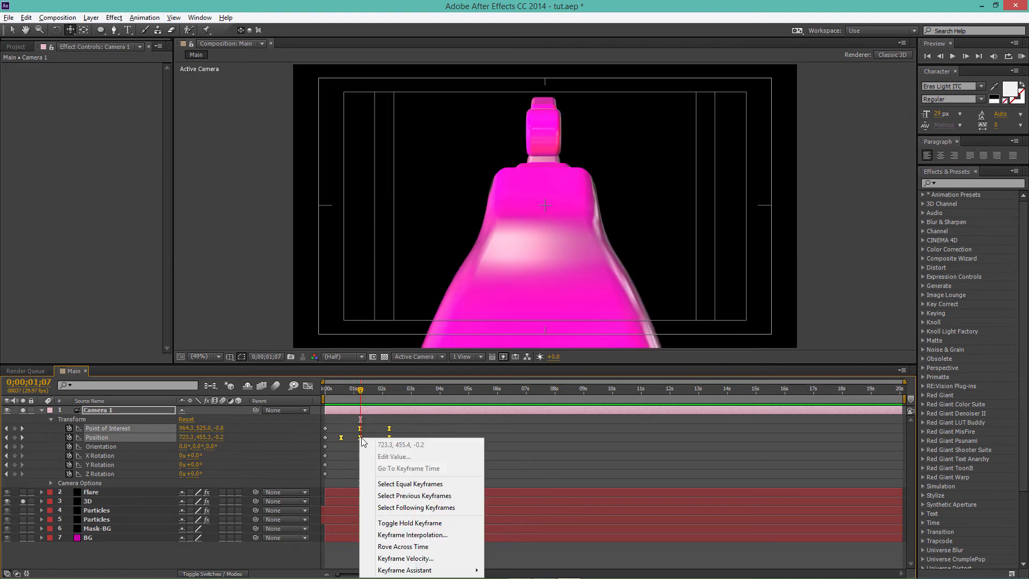
click(366, 428)
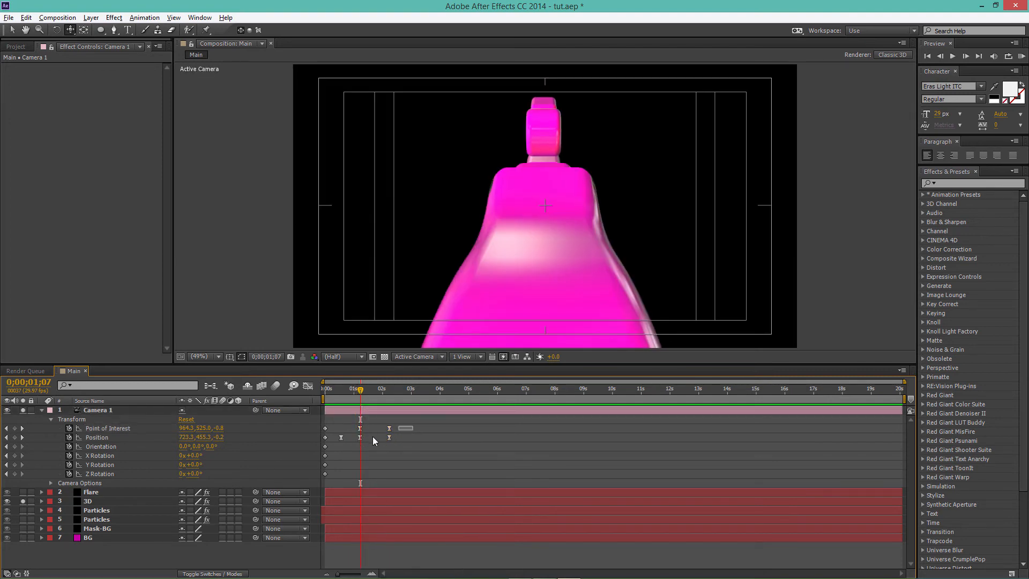
drag(413, 425, 343, 444)
ctrl+click(342, 438)
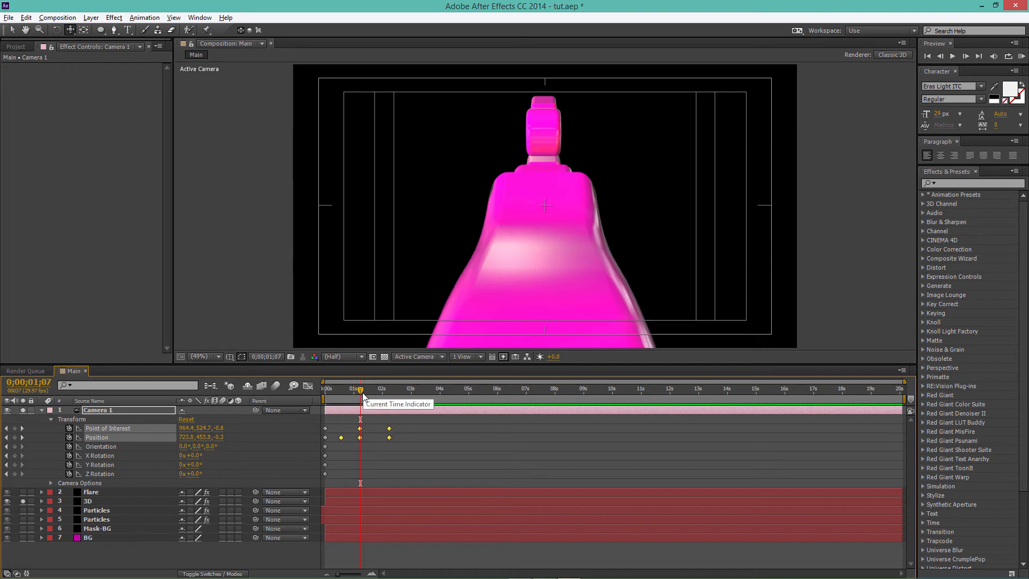
Preview the linear camera move twice to check its speed past the 3D title
key(KP_0)
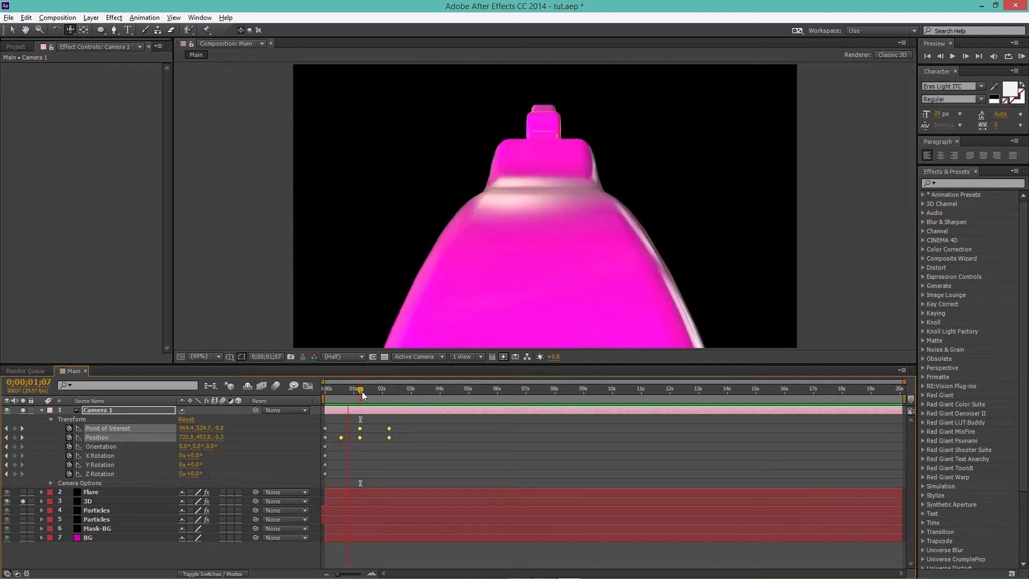
key(space)
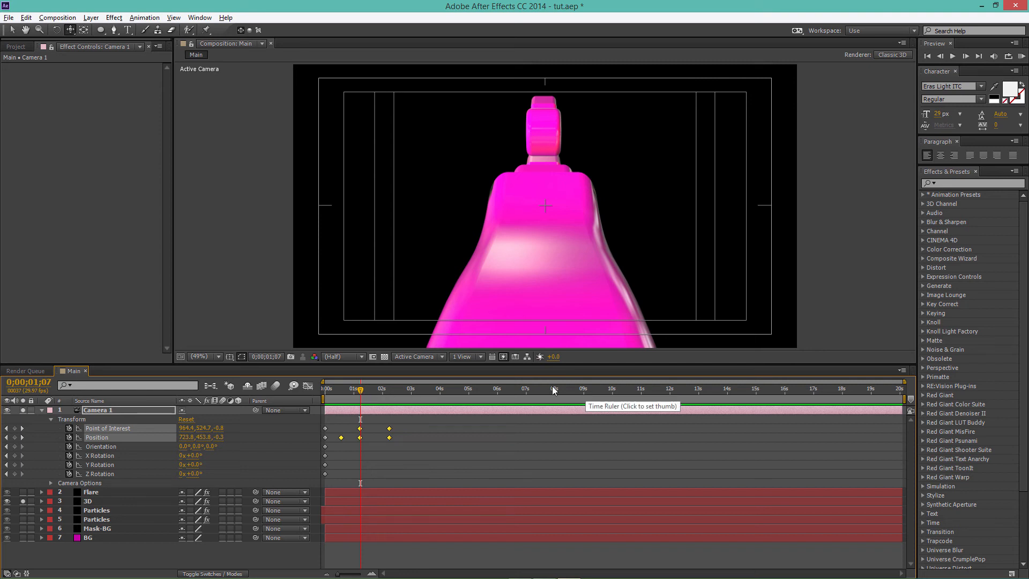
key(space)
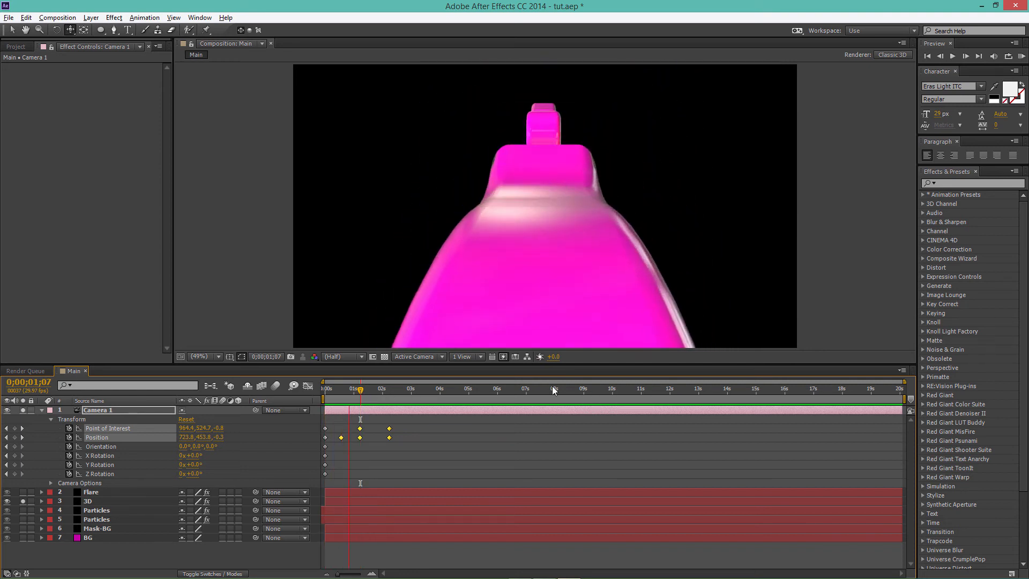
key(space)
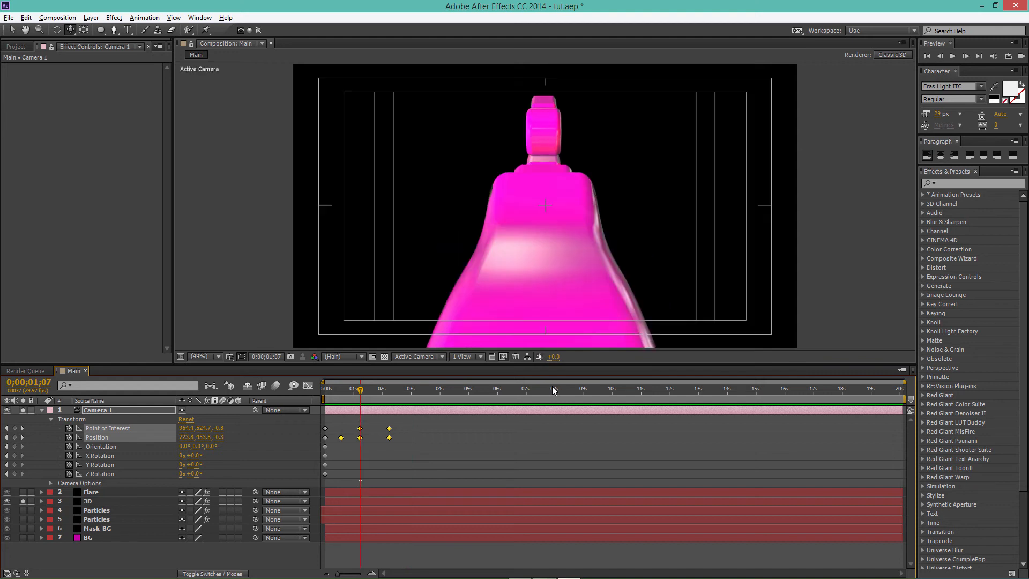
Add camera Point of Interest and Position keyframes at 1;18 and delete the last pair just after 2 seconds
mouse_move(362, 396)
mouse_down()
mouse_move(324, 396)
mouse_move(388, 402)
mouse_move(371, 399)
mouse_up()
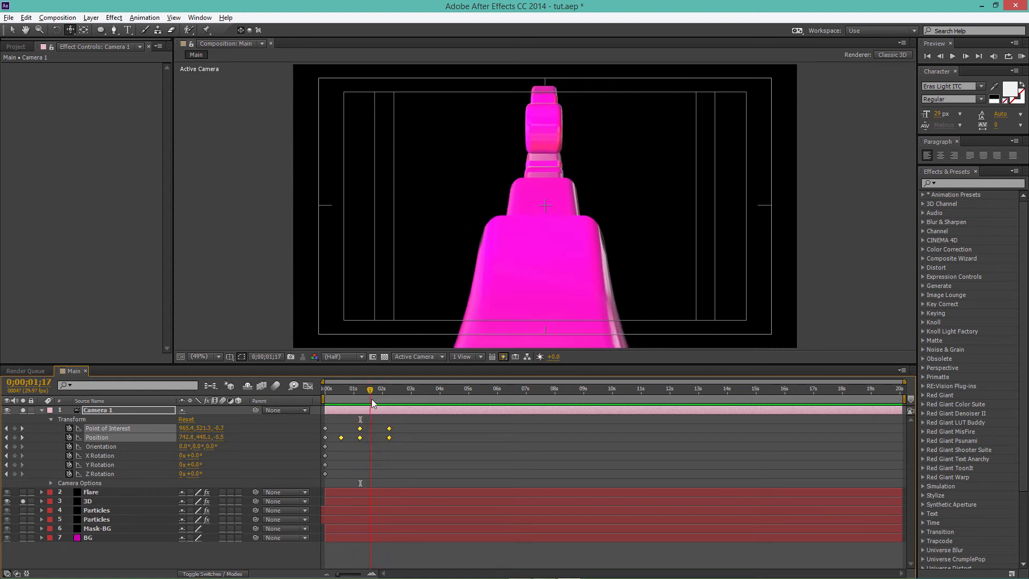
click(14, 429)
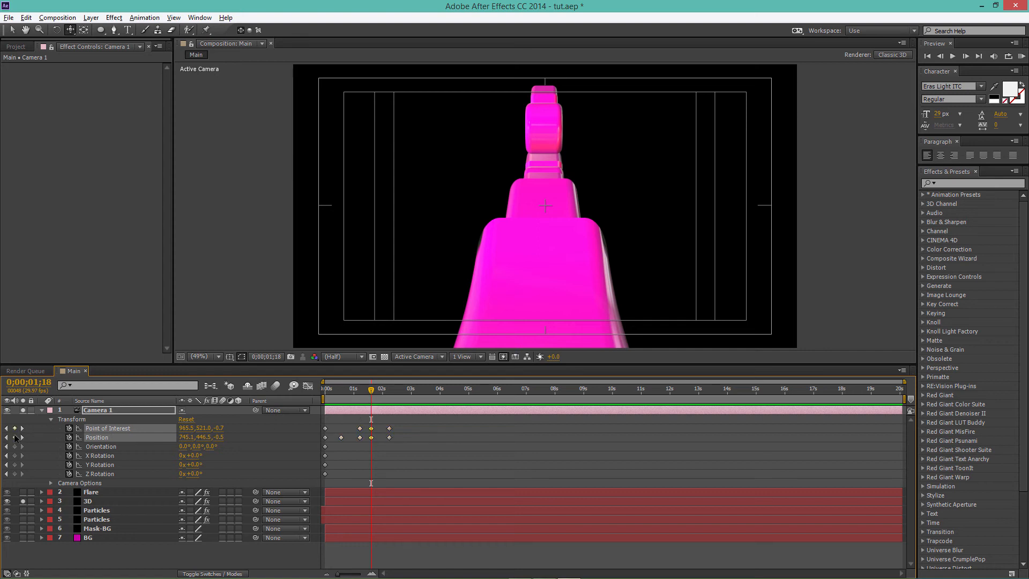
click(14, 437)
key(Delete)
mouse_move(377, 453)
mouse_down()
mouse_move(365, 424)
mouse_move(401, 426)
mouse_move(389, 441)
mouse_up()
key(Delete)
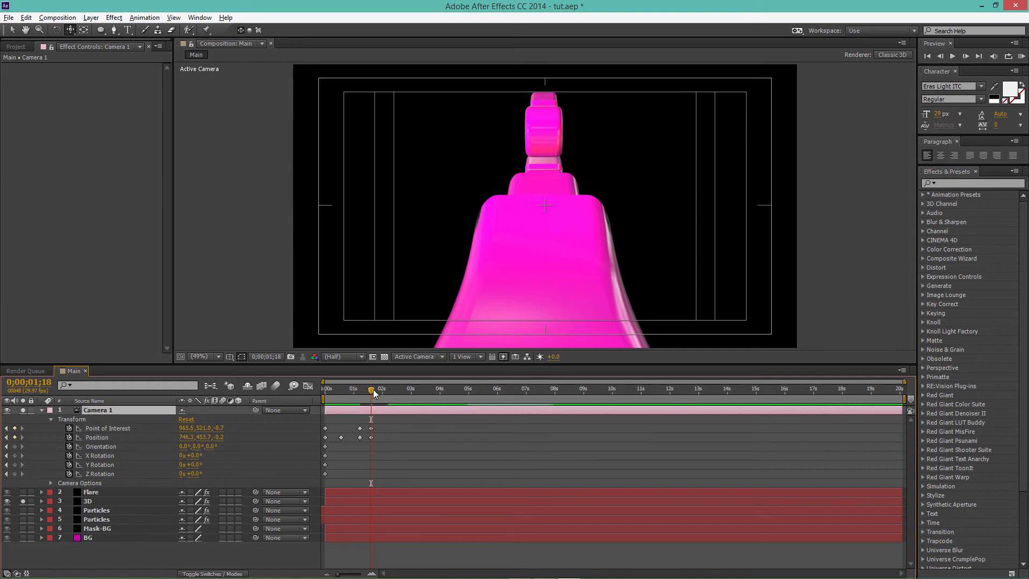
Preview the full camera flight around the 3D title
mouse_move(371, 388)
mouse_down()
mouse_move(320, 394)
mouse_move(373, 398)
mouse_up()
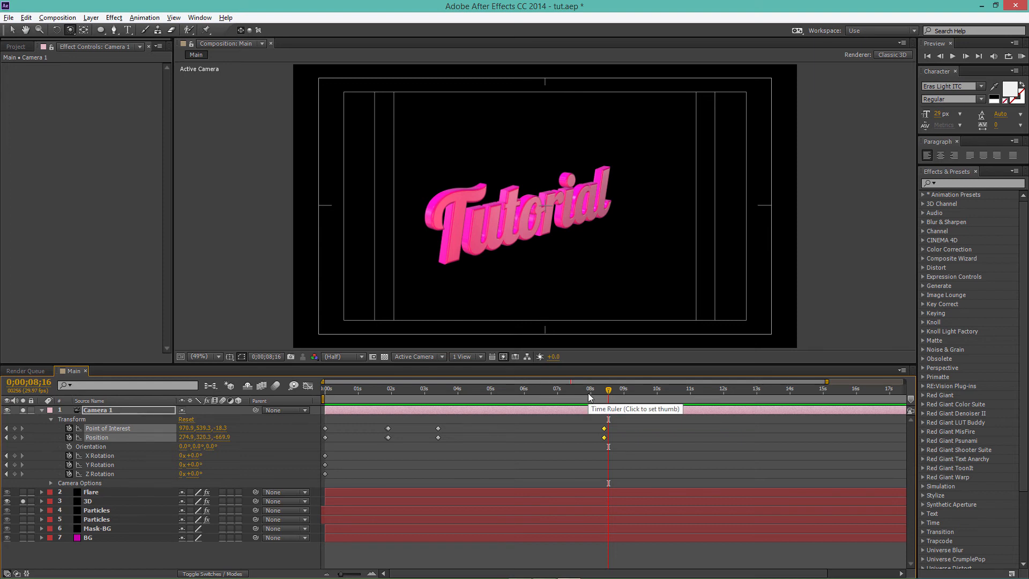
key(KP_0)
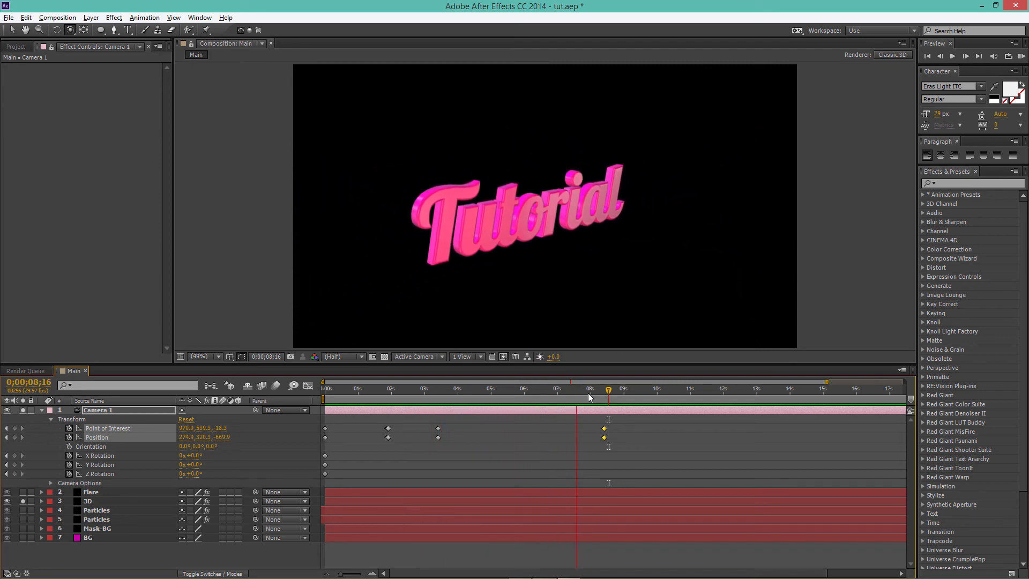
key(space)
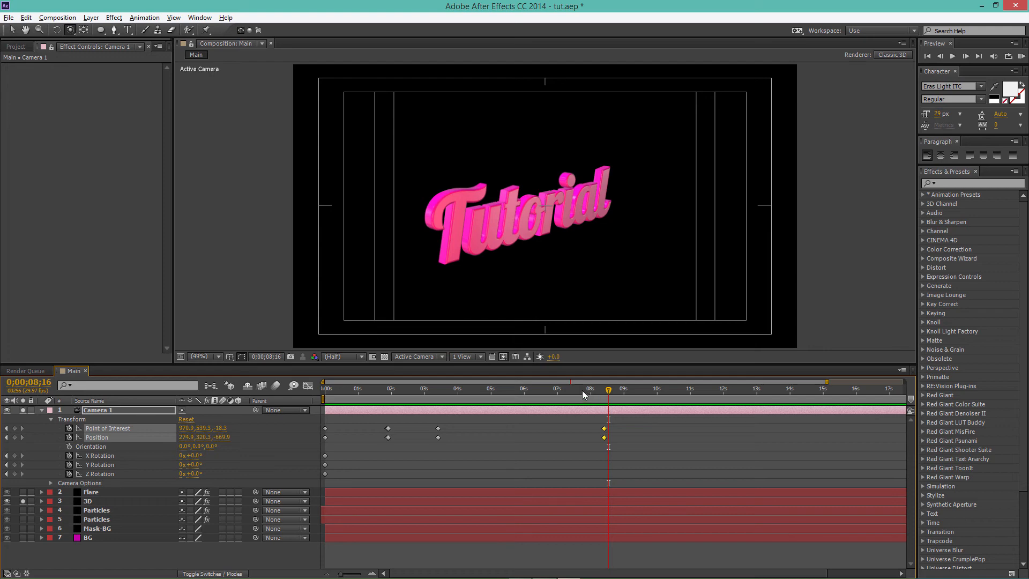
Go to 7;23, collapse the Camera 1 properties, and turn off layer soloing to show the whole scene
mouse_move(572, 385)
mouse_down()
mouse_move(349, 385)
mouse_move(584, 390)
mouse_up()
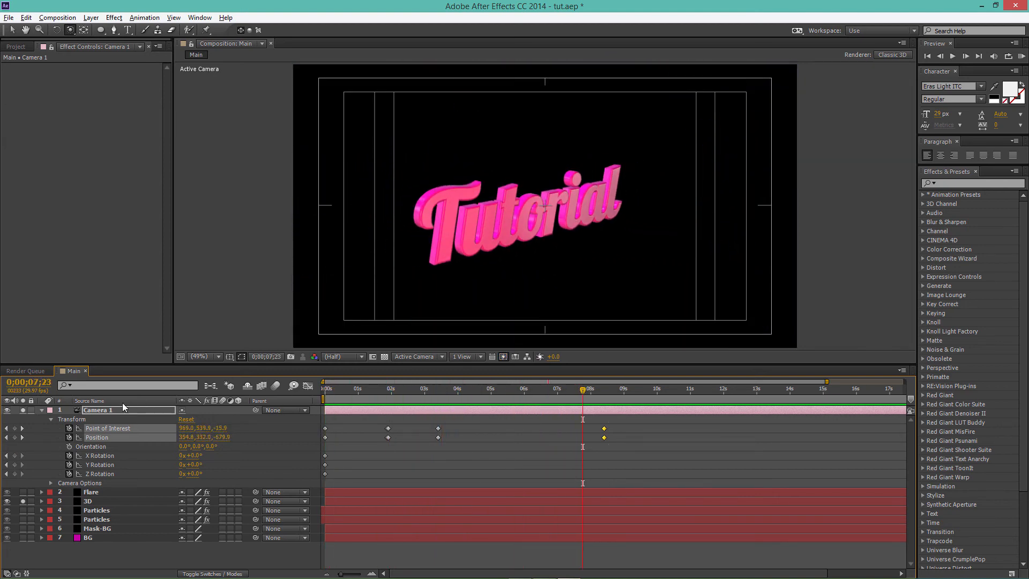
click(38, 409)
click(24, 428)
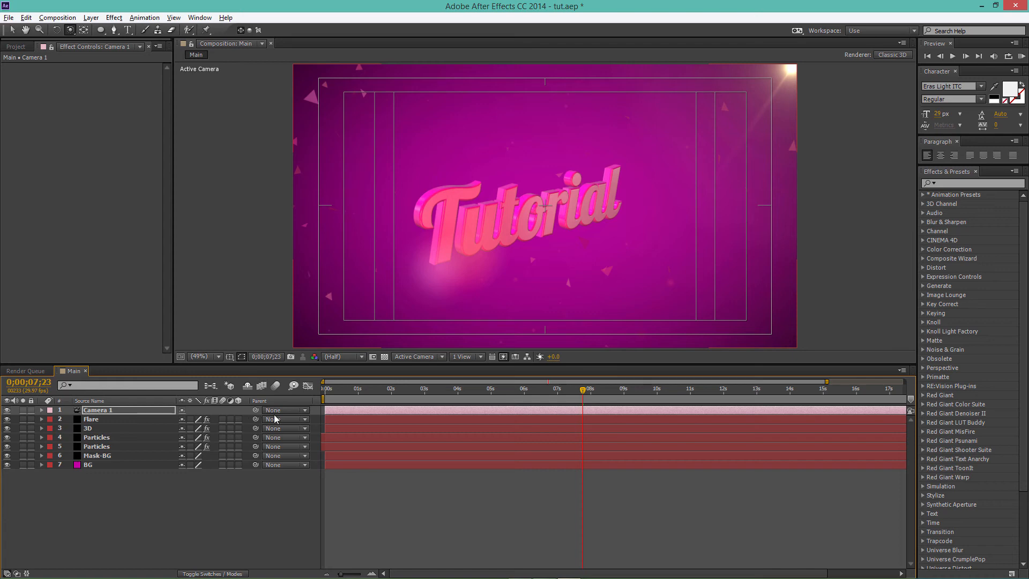
Compare the Flare layer in 2D and 3D along the camera move, and leave its 3D option enabled
click(319, 388)
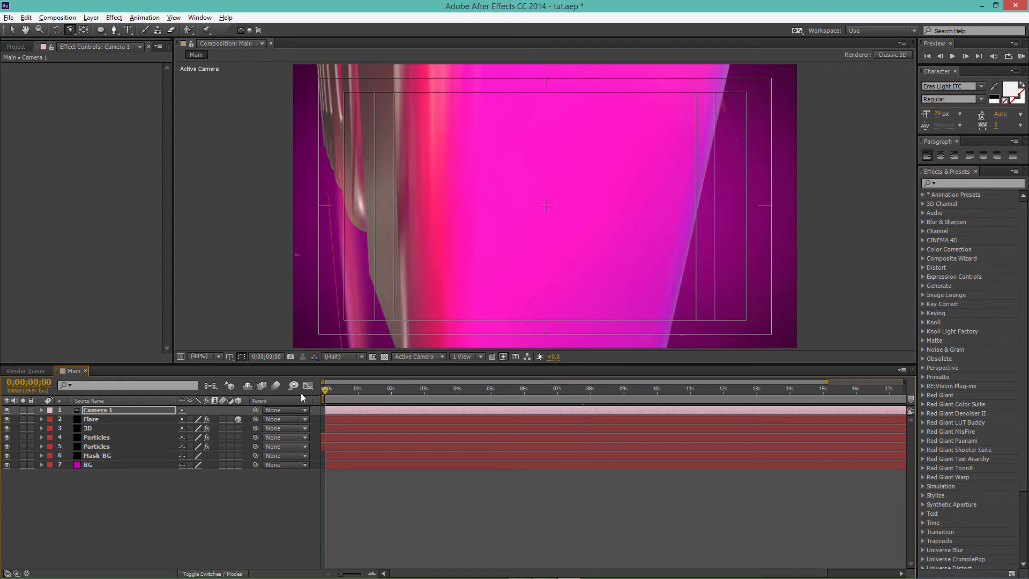
click(238, 419)
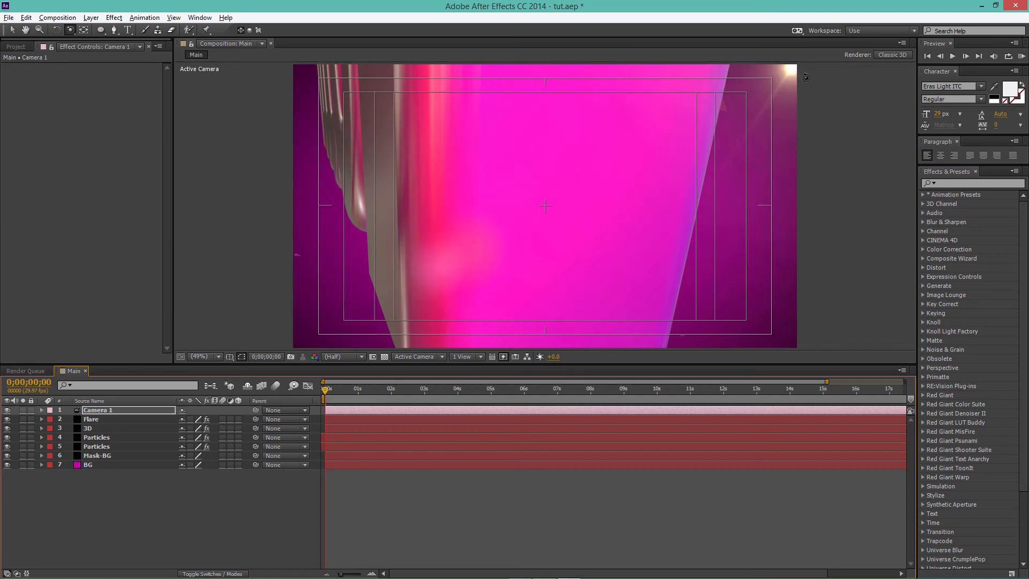
drag(327, 389, 526, 397)
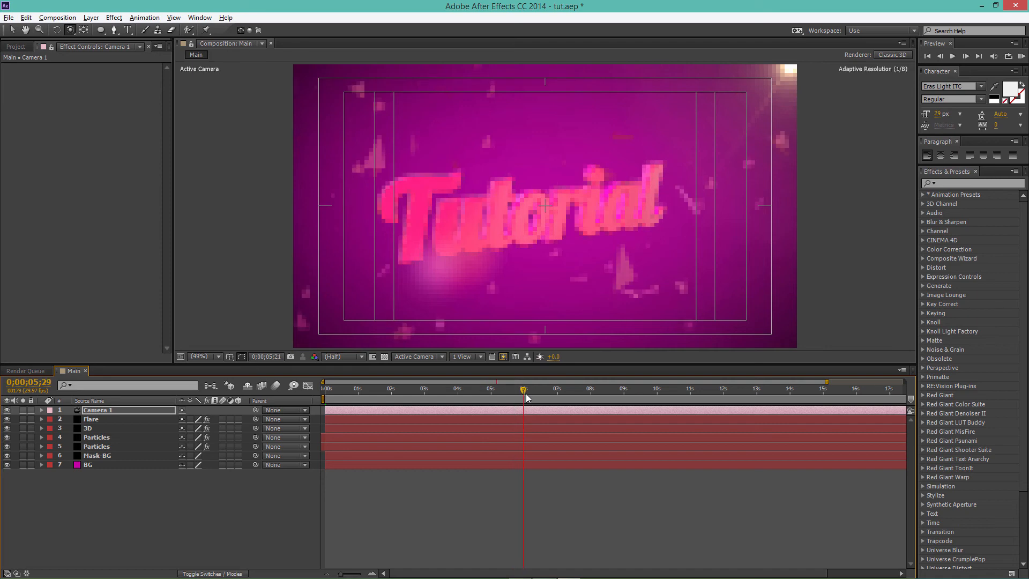
click(238, 419)
mouse_move(522, 390)
mouse_down()
mouse_move(316, 370)
mouse_move(406, 399)
mouse_move(507, 390)
mouse_up()
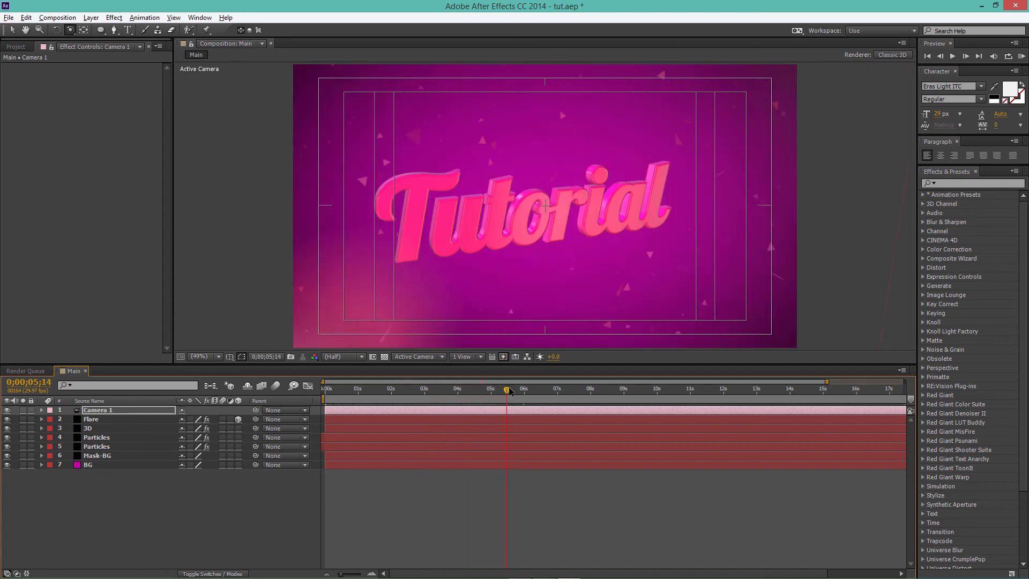
click(509, 389)
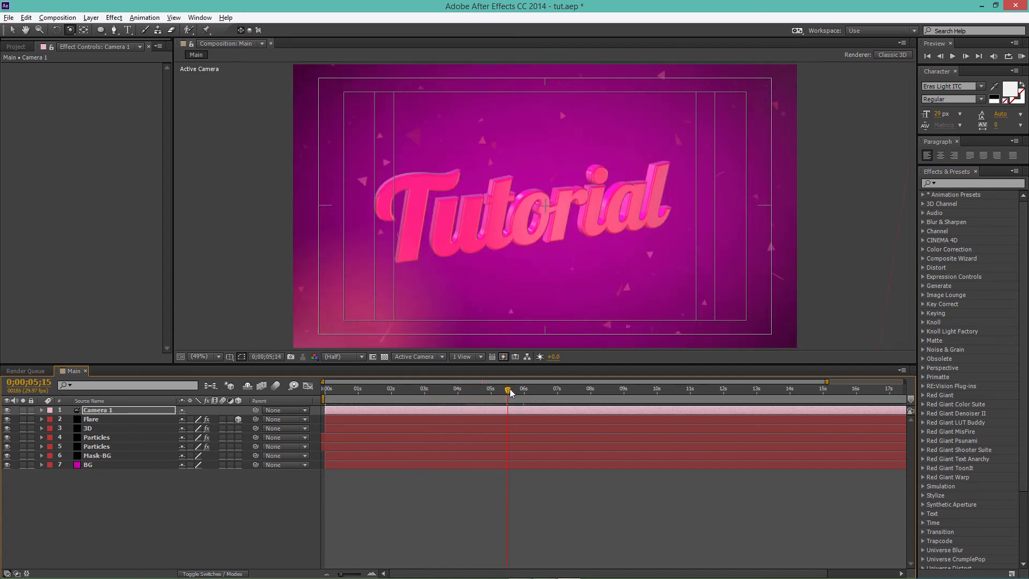
Select the Flare layer and reposition its Optical Flares light to about 1457, 264 at 4;03
click(90, 419)
click(37, 66)
scroll(638, 188, down, 6)
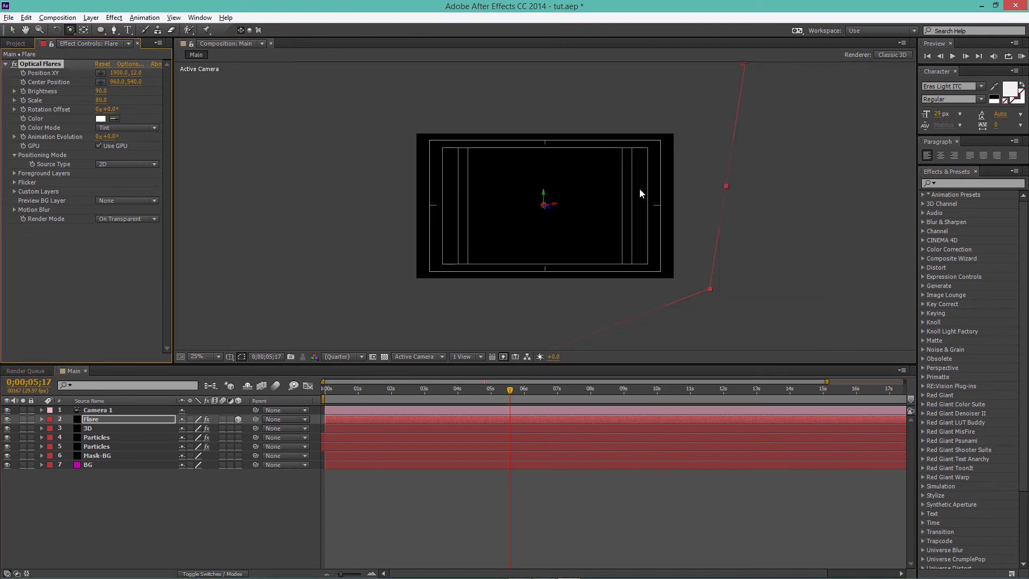
scroll(645, 180, up, 1)
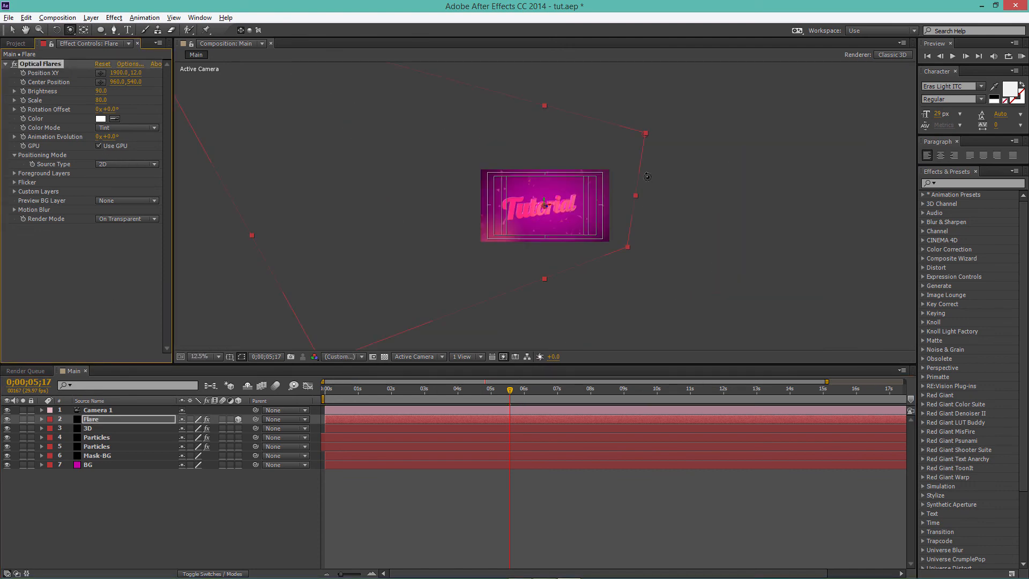
drag(434, 393, 460, 391)
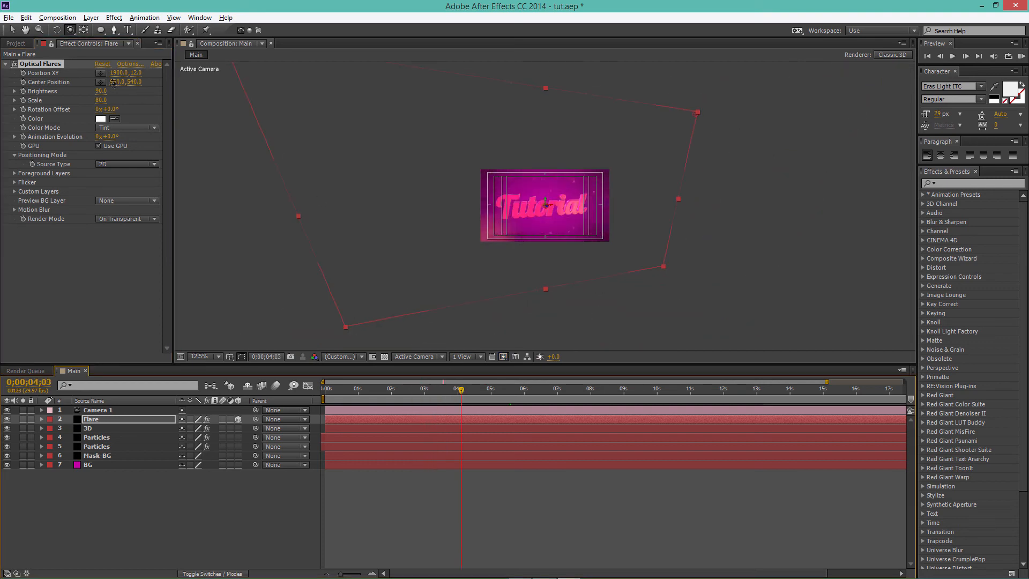
click(12, 30)
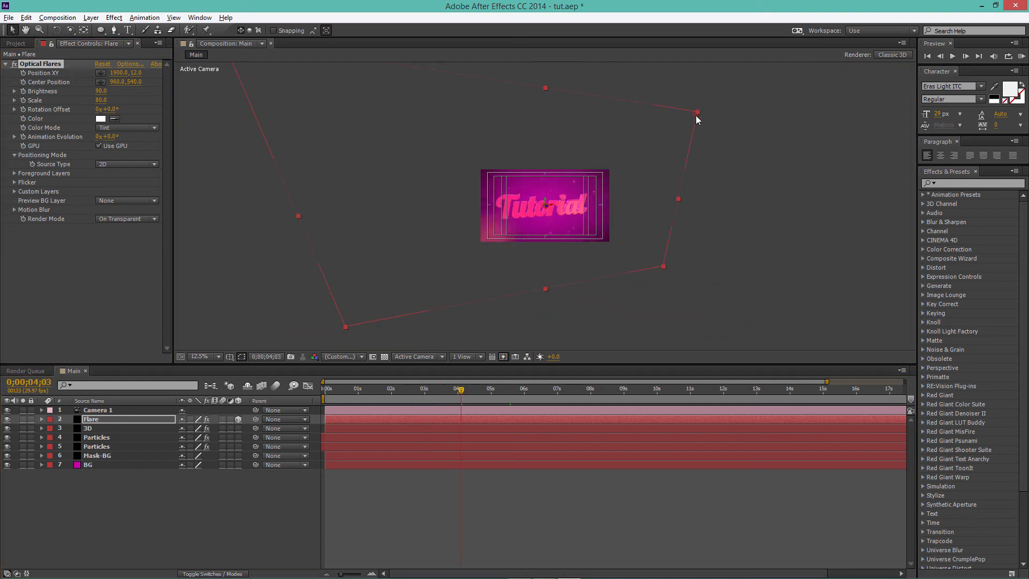
drag(691, 119, 630, 154)
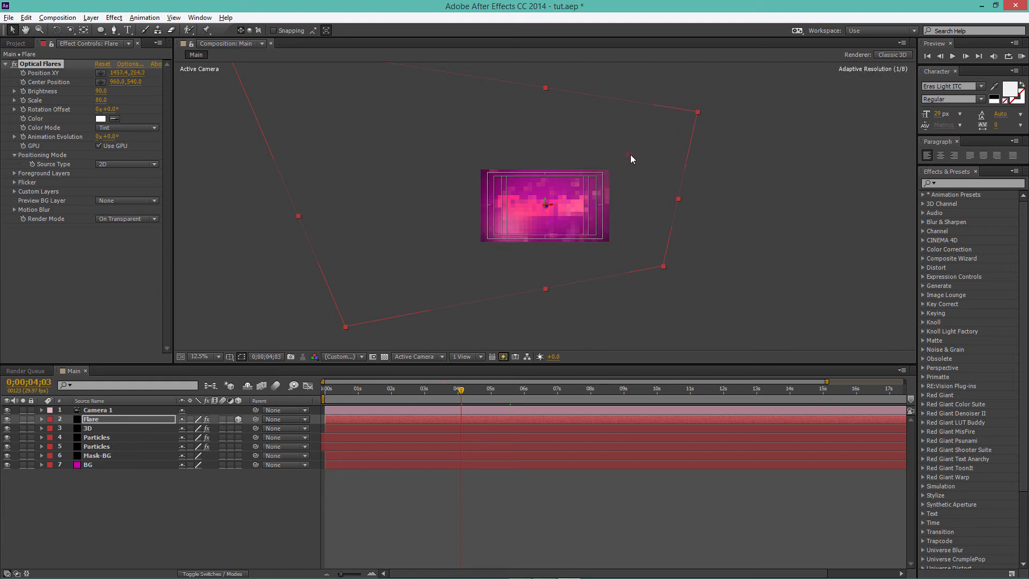
key(period)
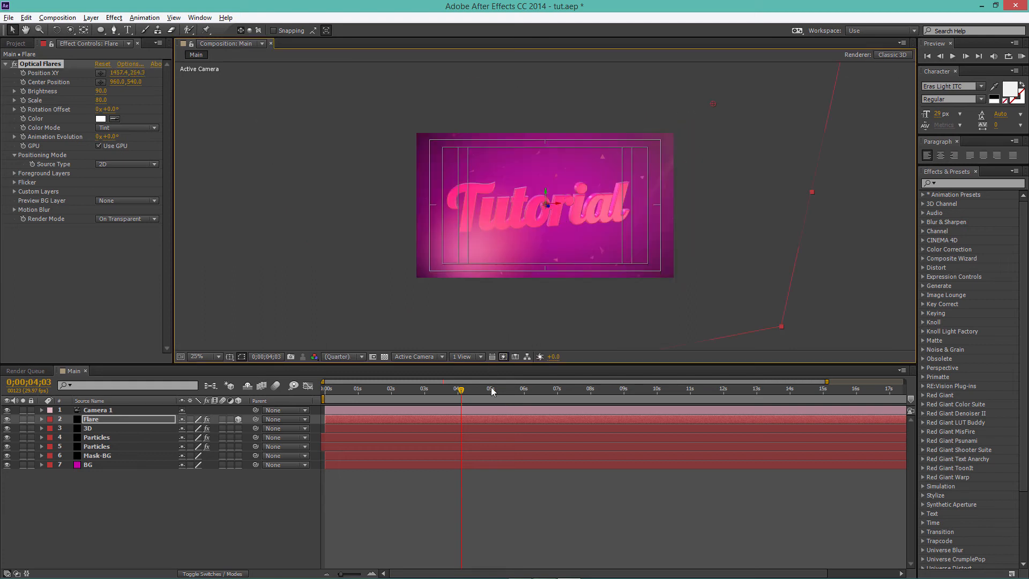
Refine the flare's Position XY at several times up to 8;22, ending at about 1896.5, 70.2
drag(461, 392, 550, 376)
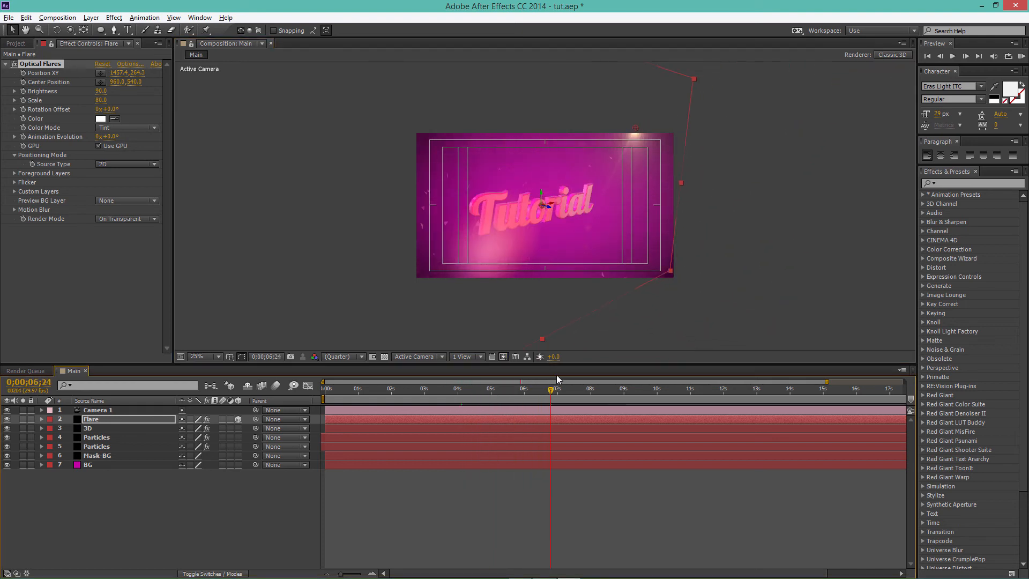
drag(642, 125, 683, 111)
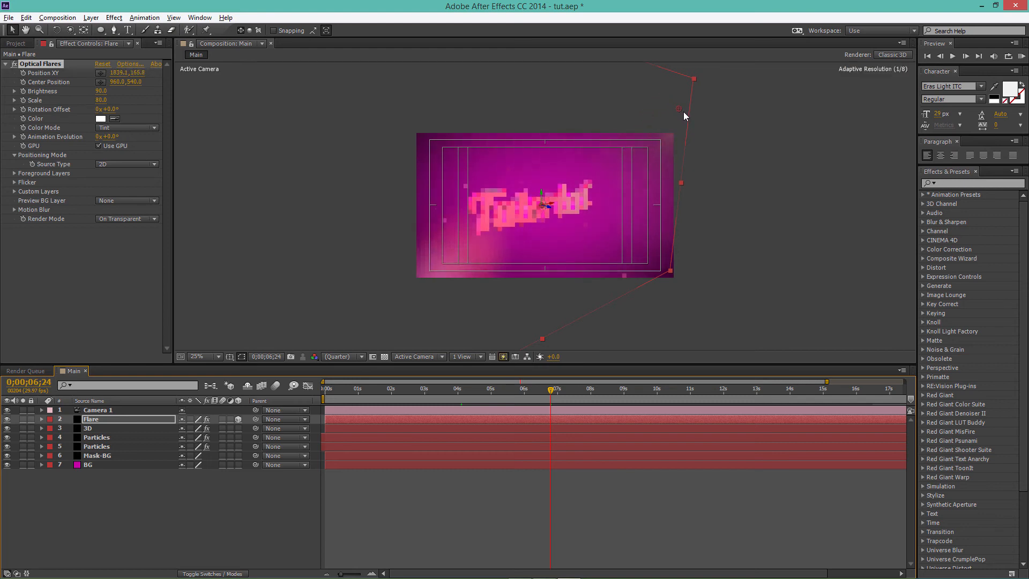
drag(554, 388, 581, 388)
drag(660, 118, 662, 109)
drag(584, 390, 614, 388)
drag(645, 114, 646, 107)
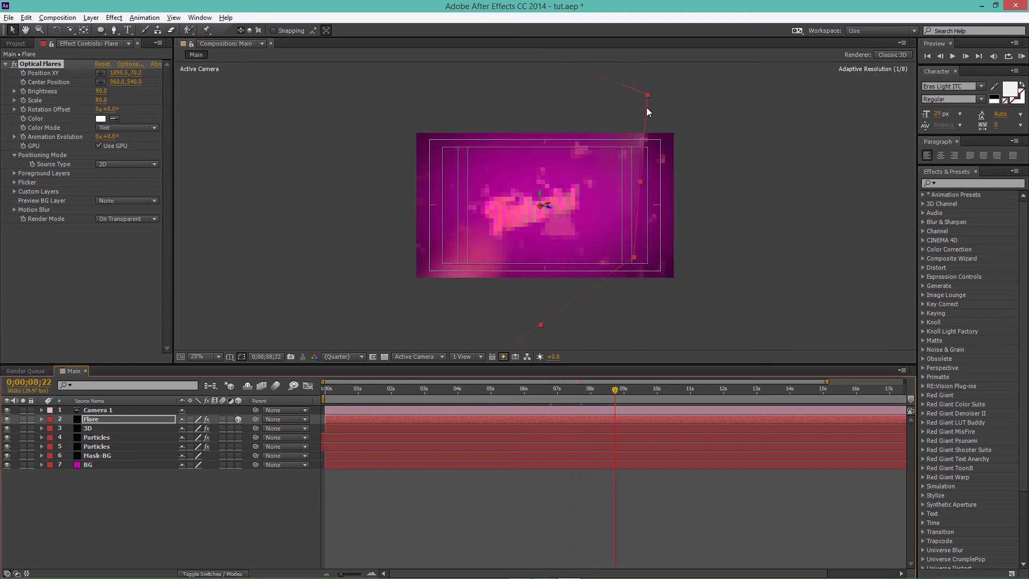
Scrub and play through the composition to check the repositioned flare, and select Camera 1
drag(629, 386, 454, 417)
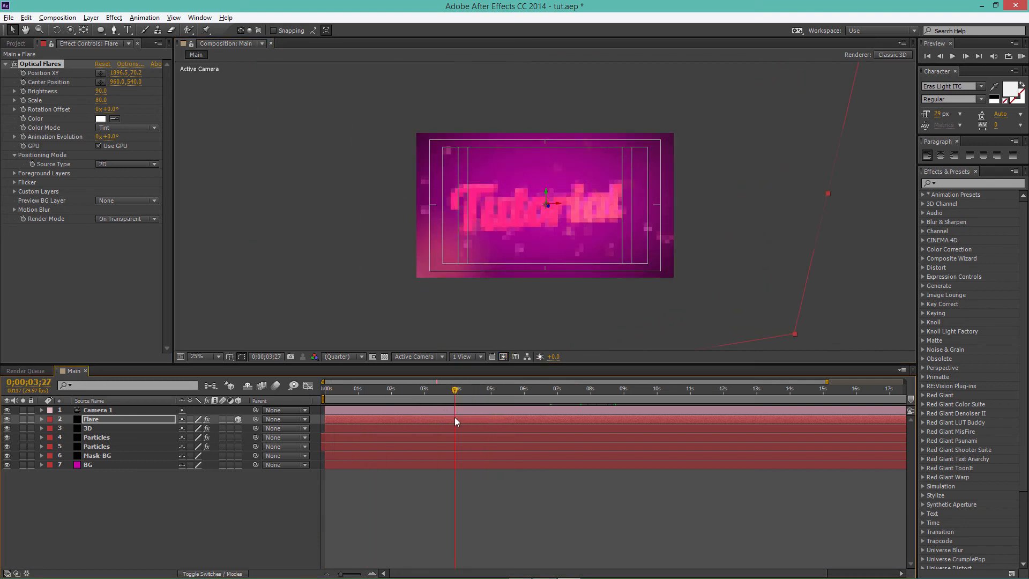
key(space)
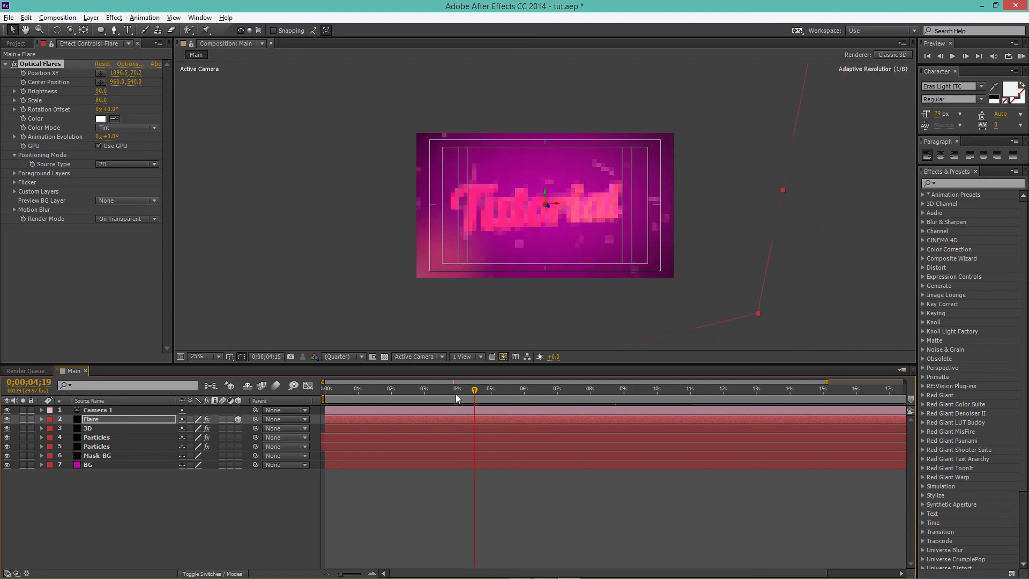
drag(371, 397, 450, 422)
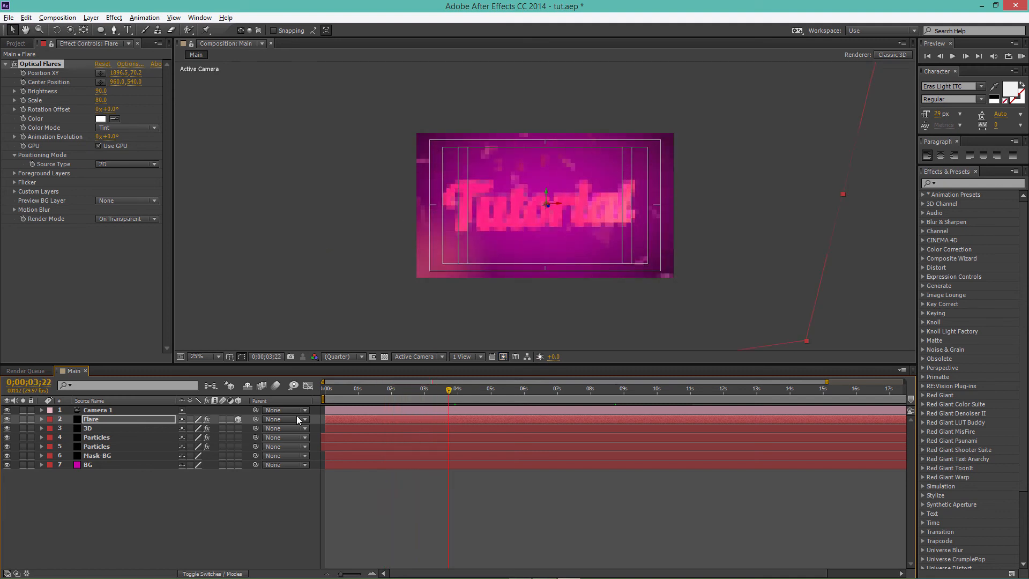
click(149, 411)
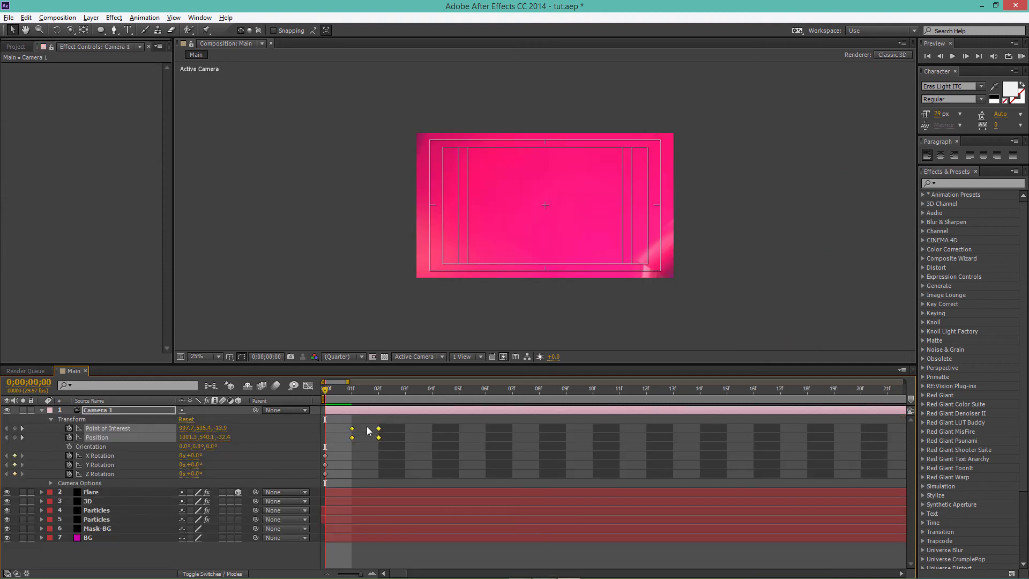
At 0 seconds, create a 1920 x 1080 solid in the pink sampled from the composition and give it a full-size ellipse mask
mouse_move(326, 389)
mouse_down()
mouse_move(560, 389)
mouse_move(332, 394)
mouse_up()
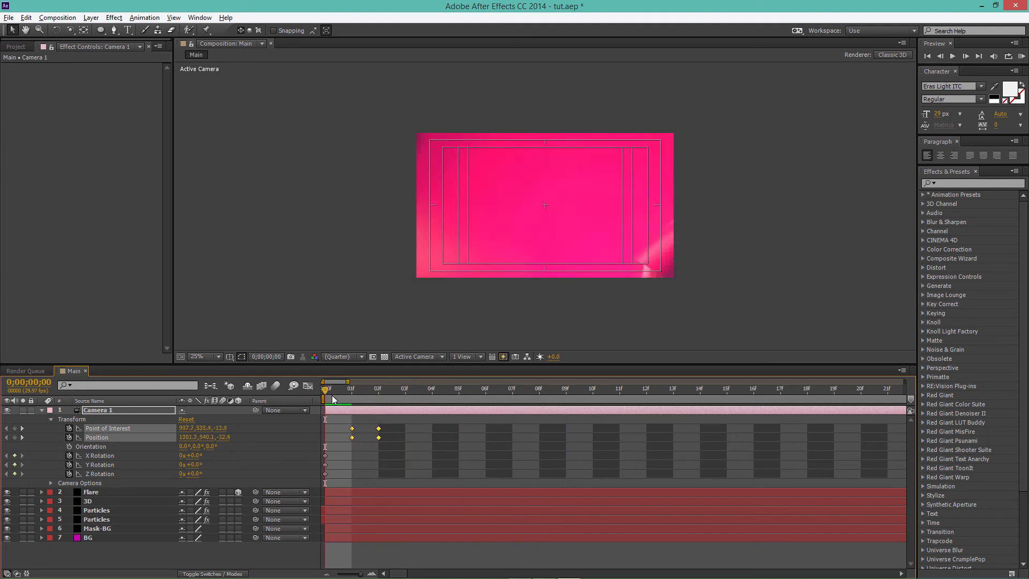
right_click(164, 550)
mouse_move(266, 434)
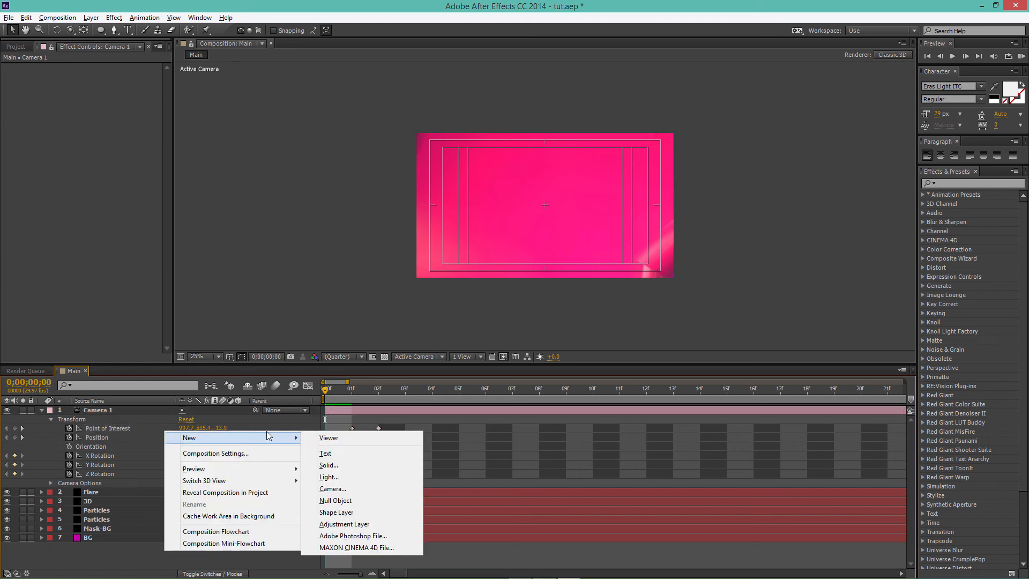
click(366, 462)
click(759, 344)
click(550, 201)
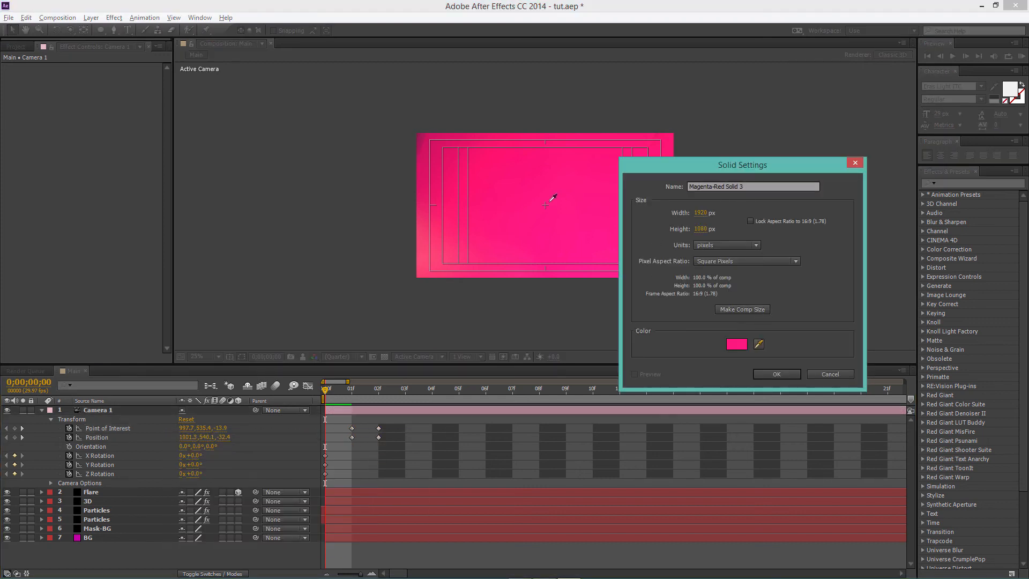
click(777, 374)
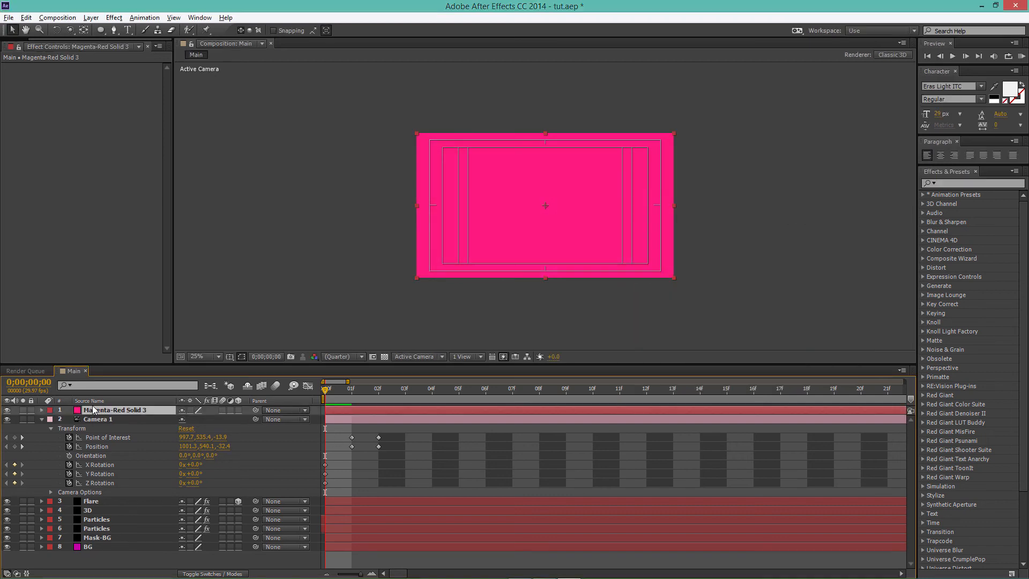
double_click(101, 30)
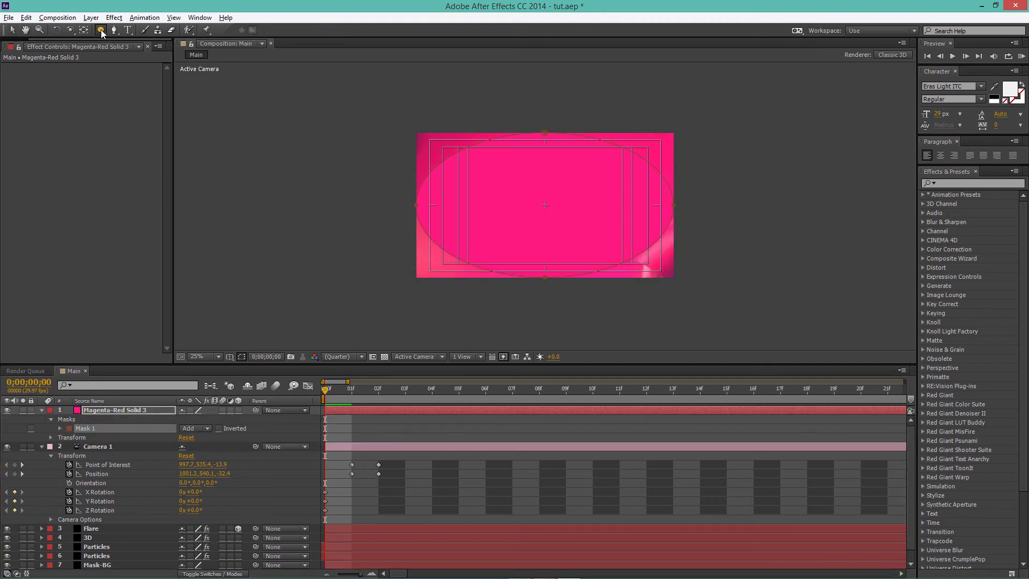
Expand Mask 1 on the pink solid and start keyframing Mask Feather, Mask Opacity and Mask Expansion at frame 0
key(v)
click(61, 428)
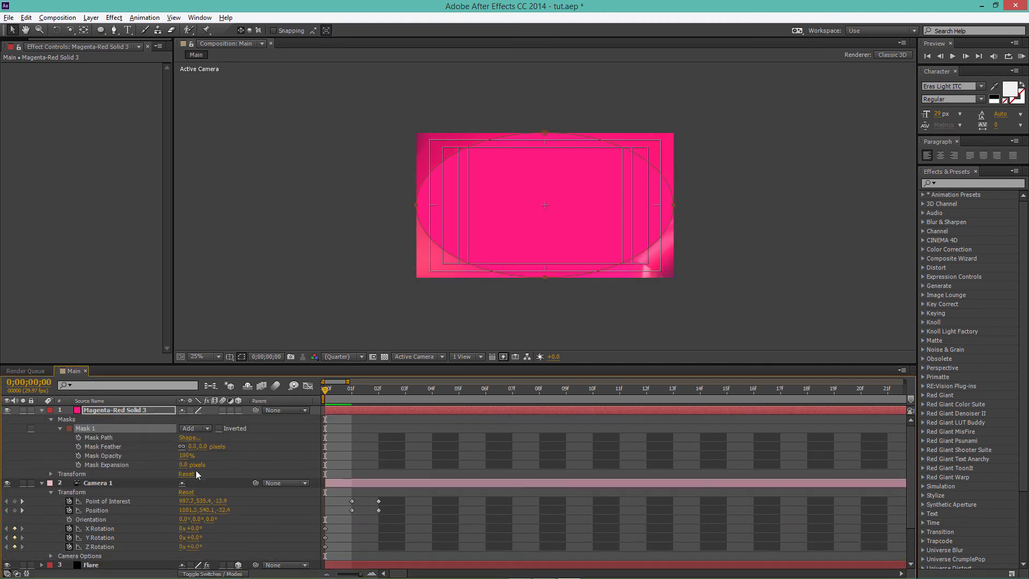
click(79, 446)
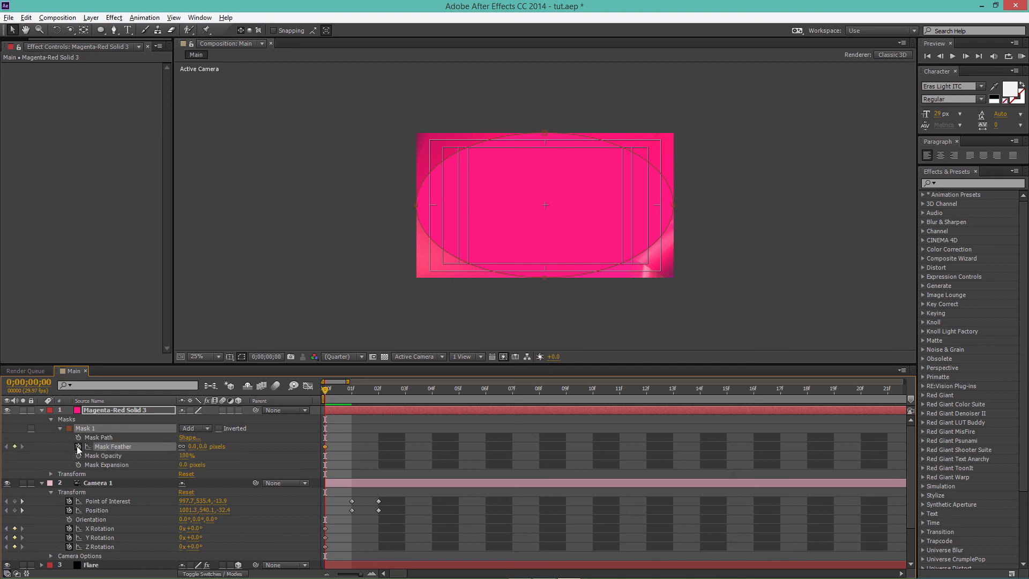
click(79, 456)
click(77, 464)
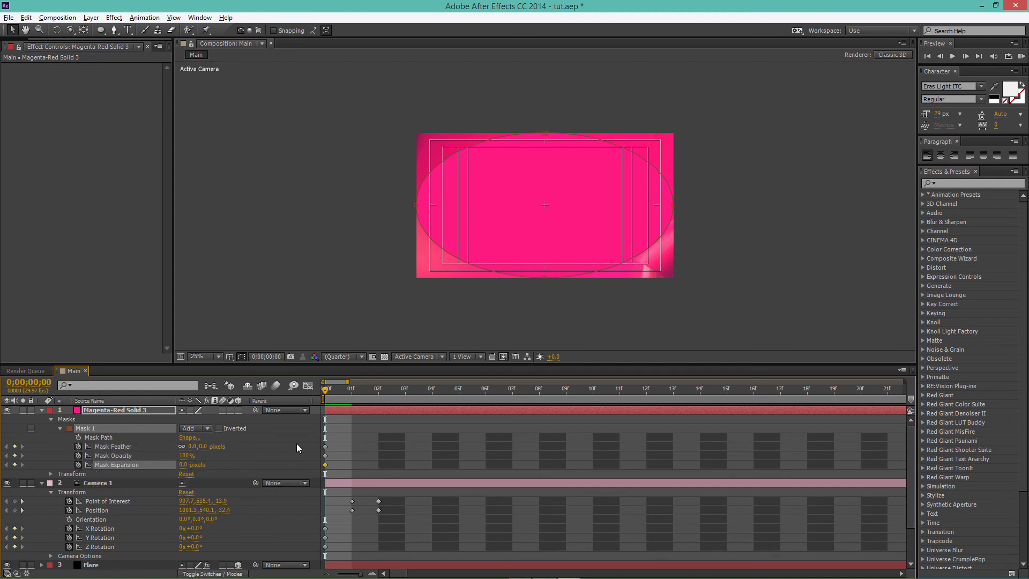
Solo the pink solid and raise its Mask Feather to 1000 pixels at frame 1
drag(326, 389, 351, 393)
drag(203, 448, 263, 440)
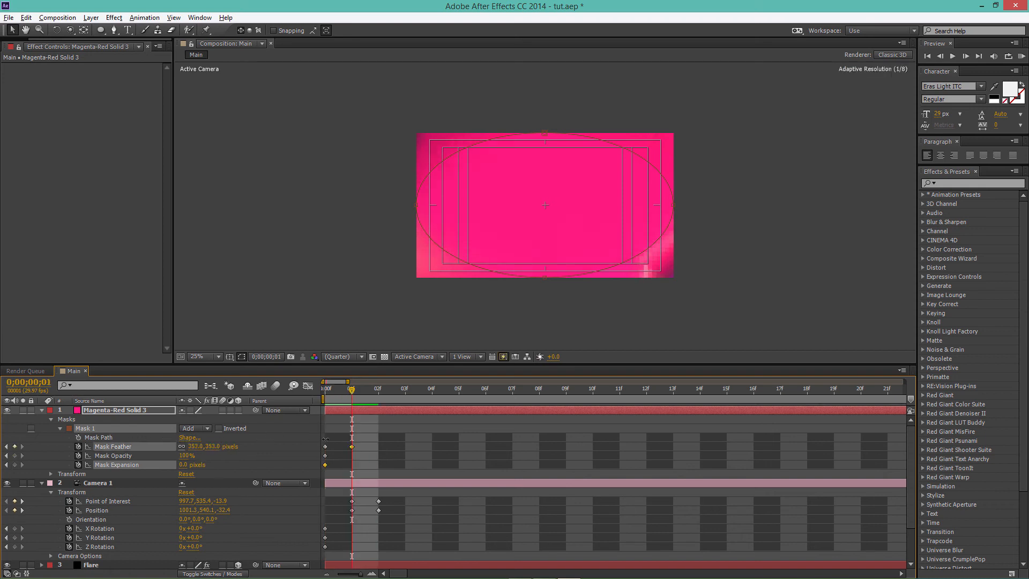
drag(326, 439, 325, 441)
click(222, 427)
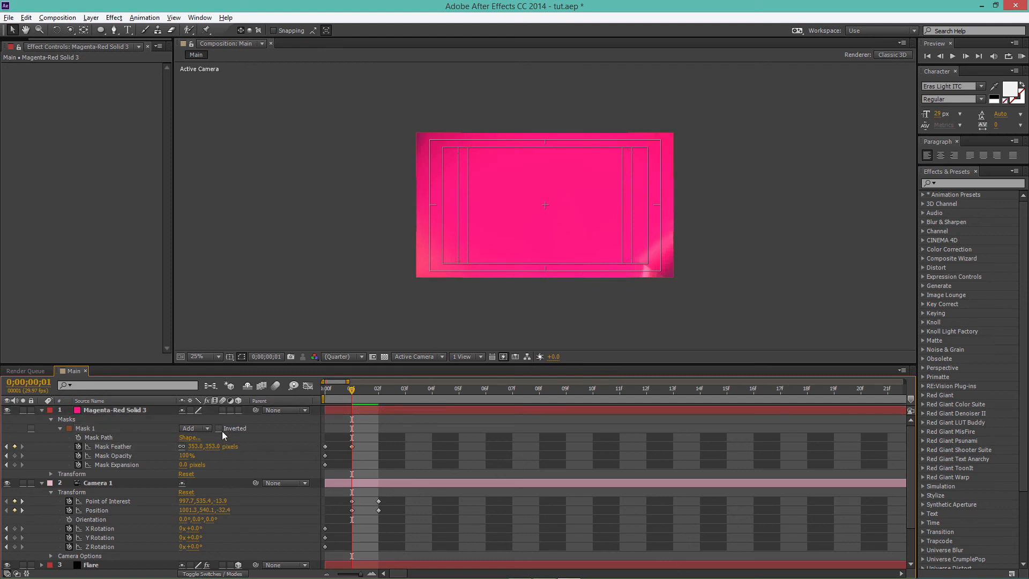
click(23, 410)
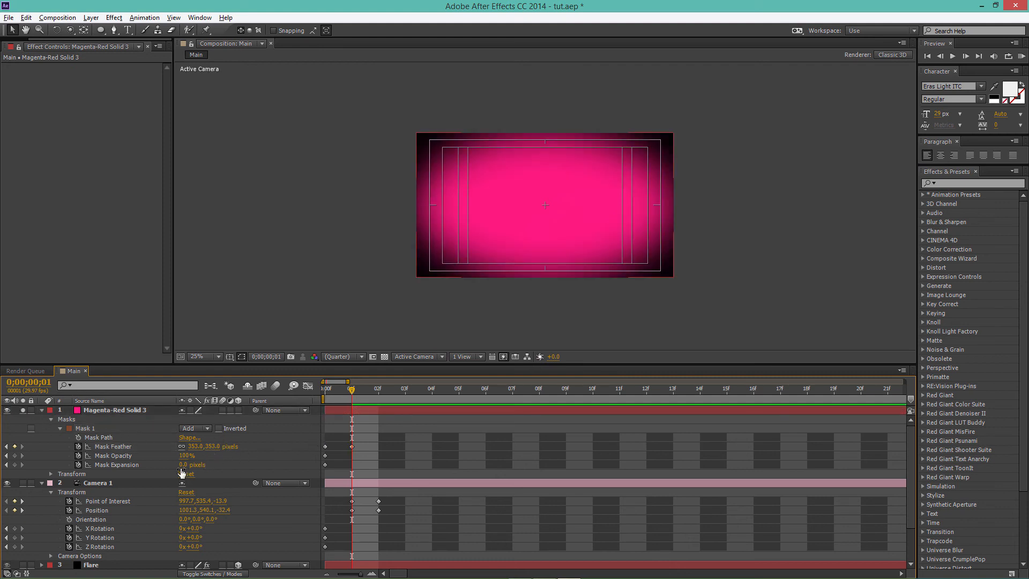
drag(207, 446, 364, 443)
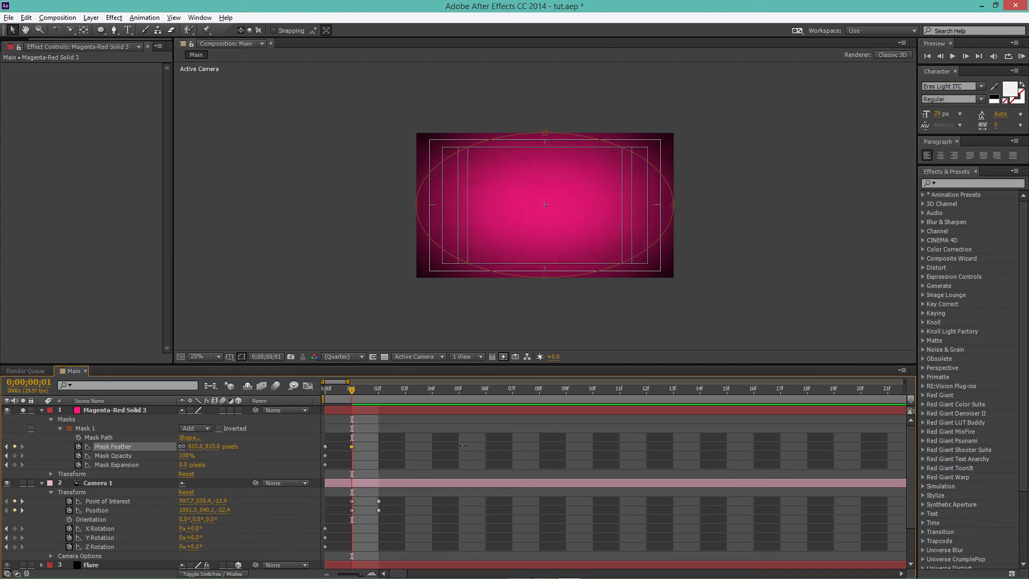
drag(452, 446, 625, 433)
At frame 1, set Mask Expansion to -640 pixels and Mask Opacity to 0%
drag(192, 464, 88, 455)
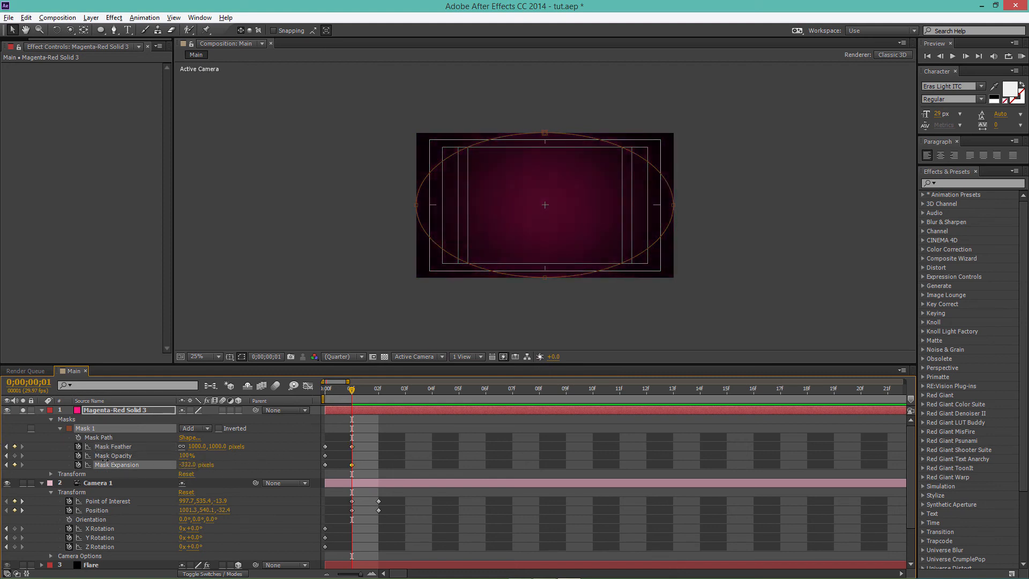
drag(185, 456, 171, 453)
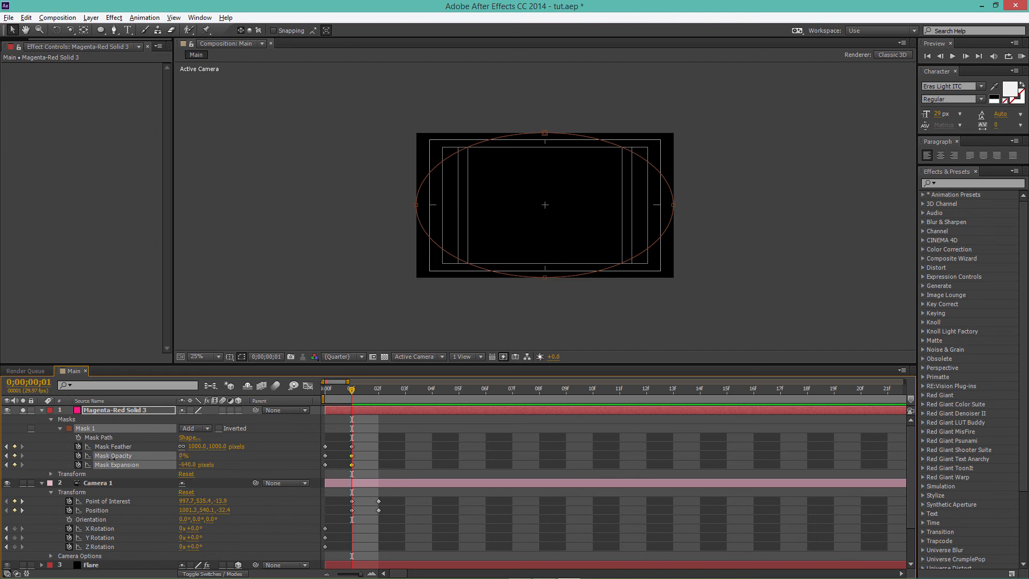
click(111, 456)
Return to frame 0 and set Mask Expansion to 319 pixels so the mask covers the whole frame
click(327, 389)
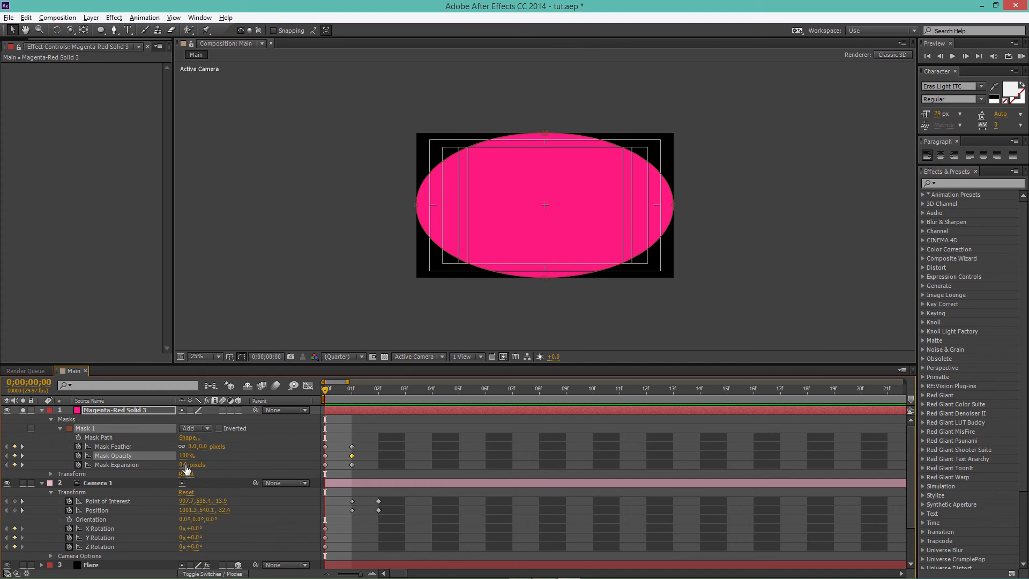
drag(188, 466, 318, 451)
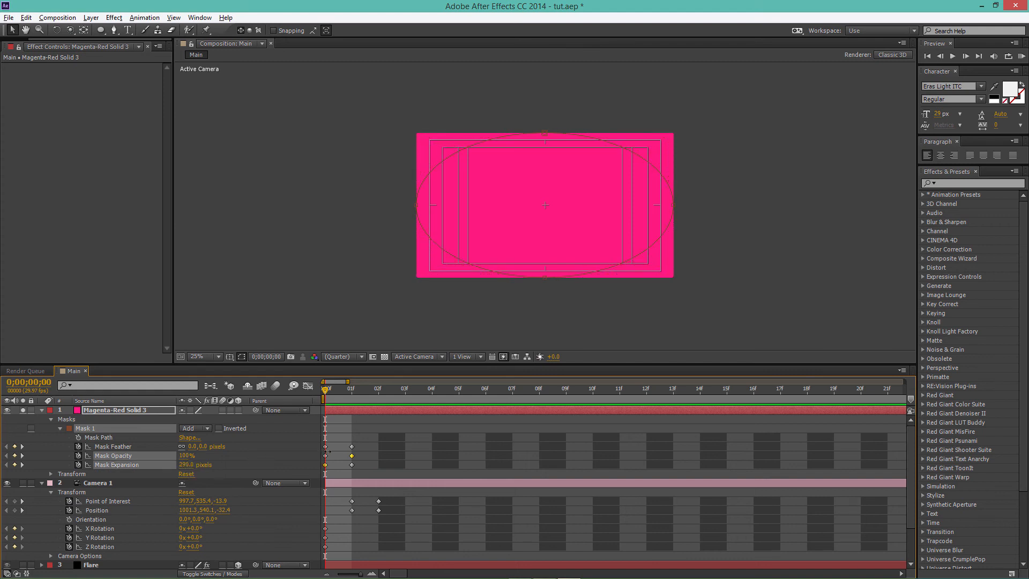
click(348, 454)
mouse_move(330, 392)
mouse_down()
mouse_move(346, 395)
mouse_move(329, 395)
mouse_up()
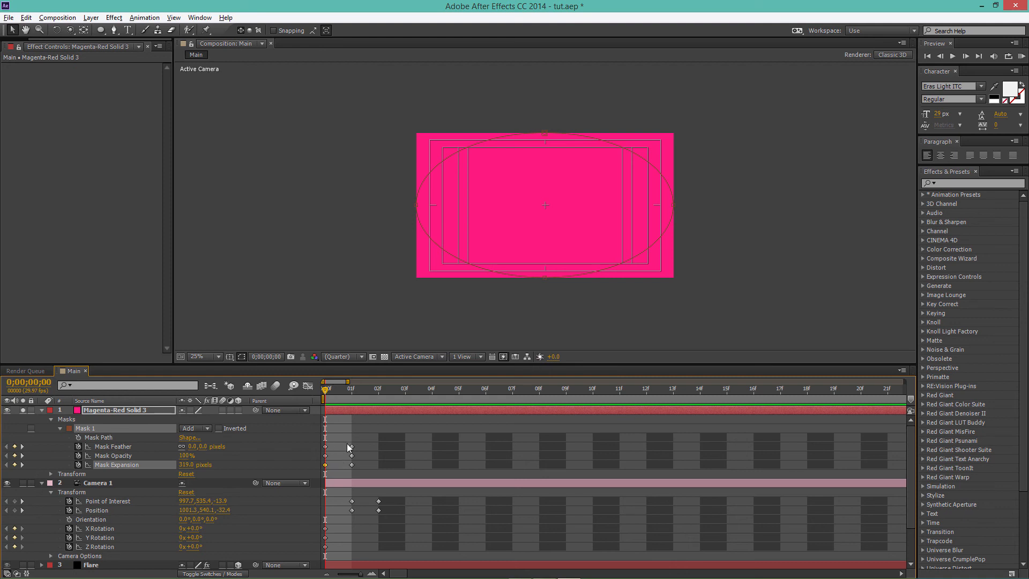
Move the three ending mask keyframes to frame 2, then unsolo the pink solid and collapse the top two layers
drag(347, 443, 358, 460)
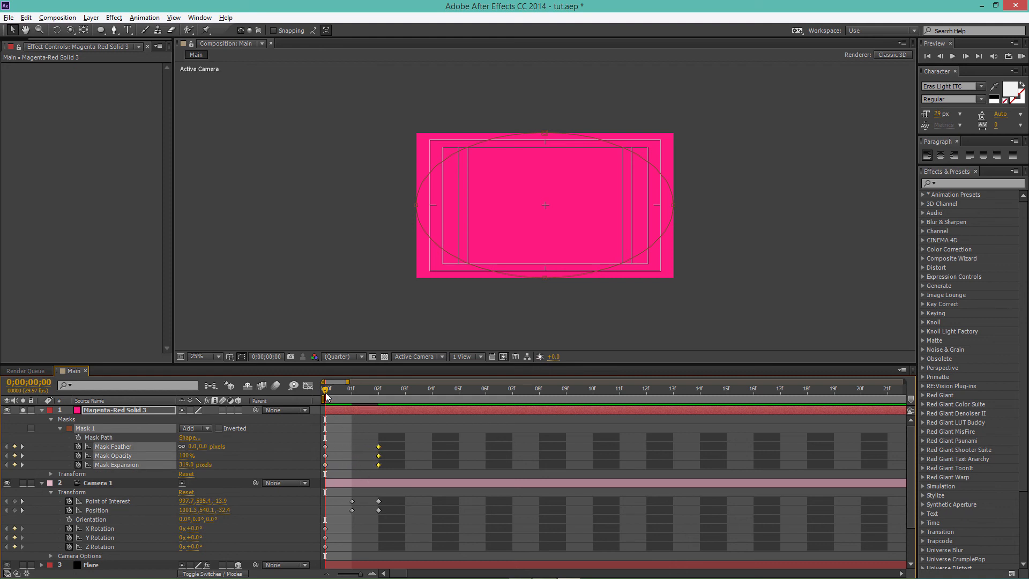
drag(326, 393, 373, 399)
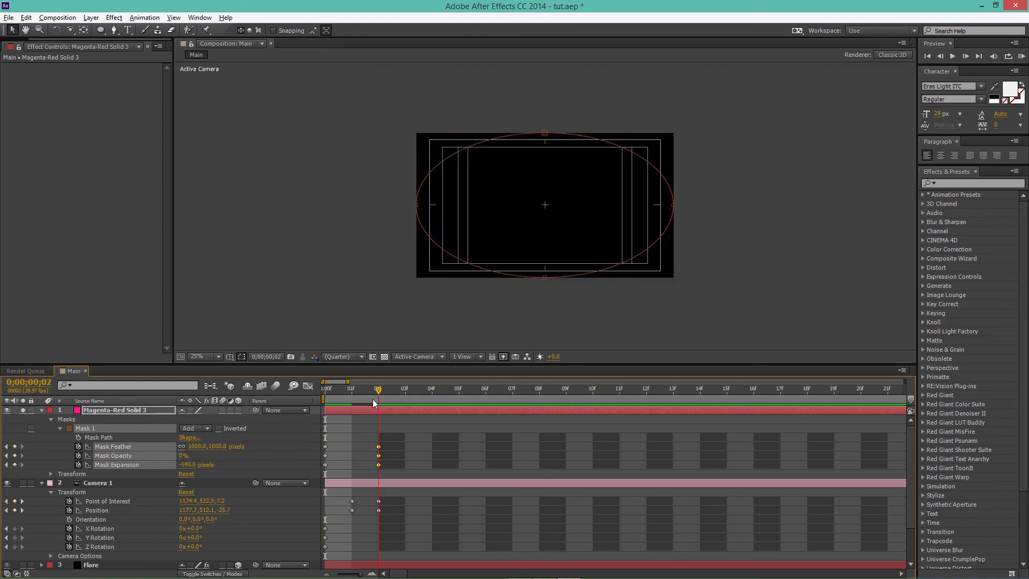
click(42, 410)
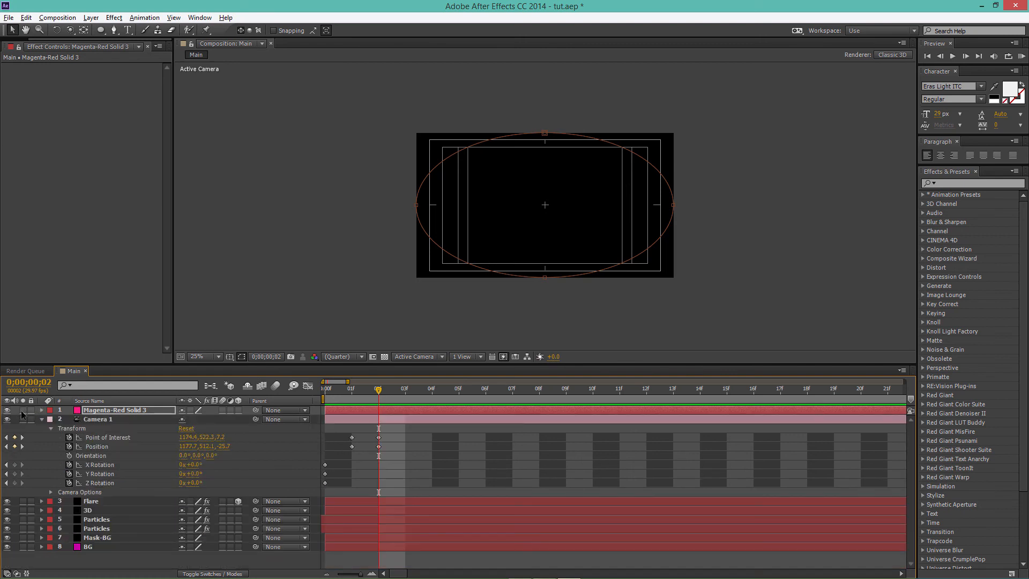
click(42, 419)
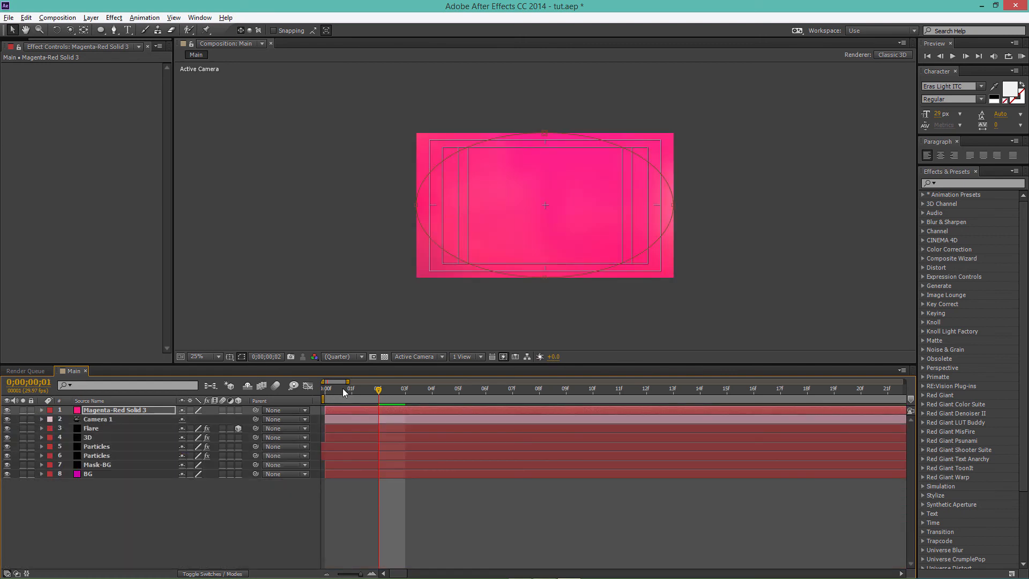
drag(344, 391, 371, 385)
Delete Camera 1's Point of Interest and Position keyframes at frame 1
click(41, 419)
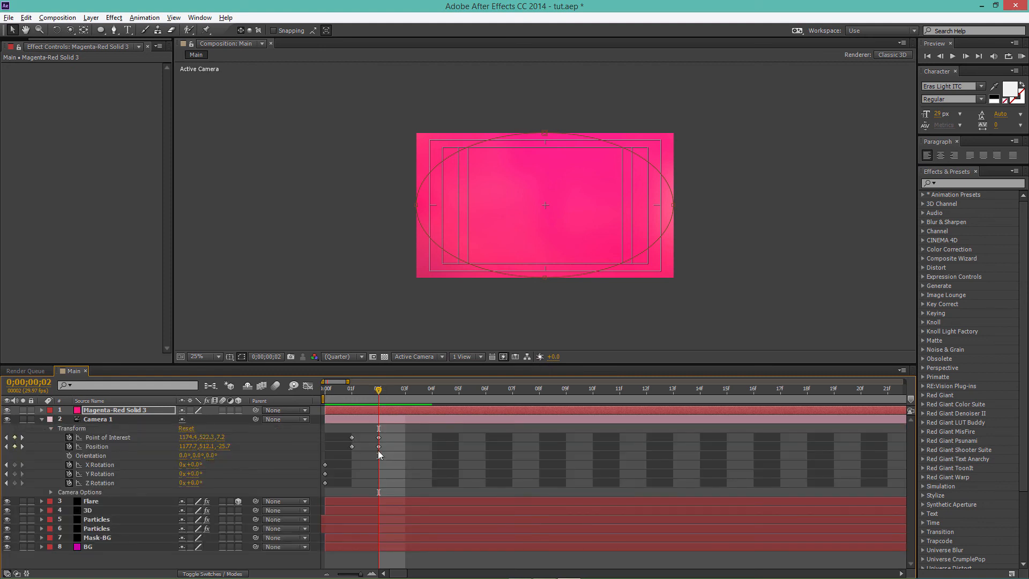
drag(349, 436, 359, 453)
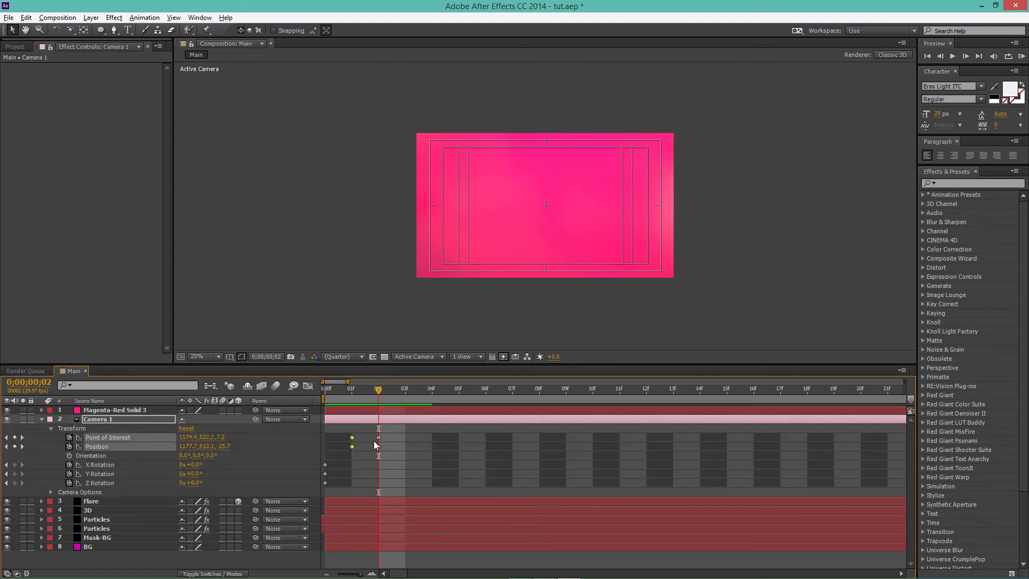
key(Delete)
Shift all remaining Camera 1 Point of Interest and Position keyframes one frame earlier to start at frame 1, and save the project
drag(349, 574, 348, 575)
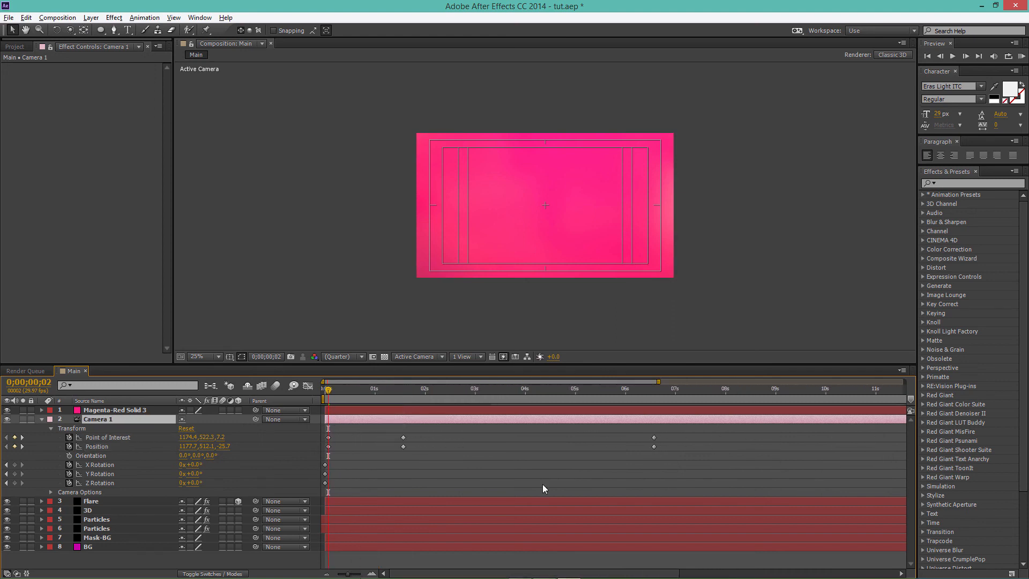
drag(668, 432, 323, 455)
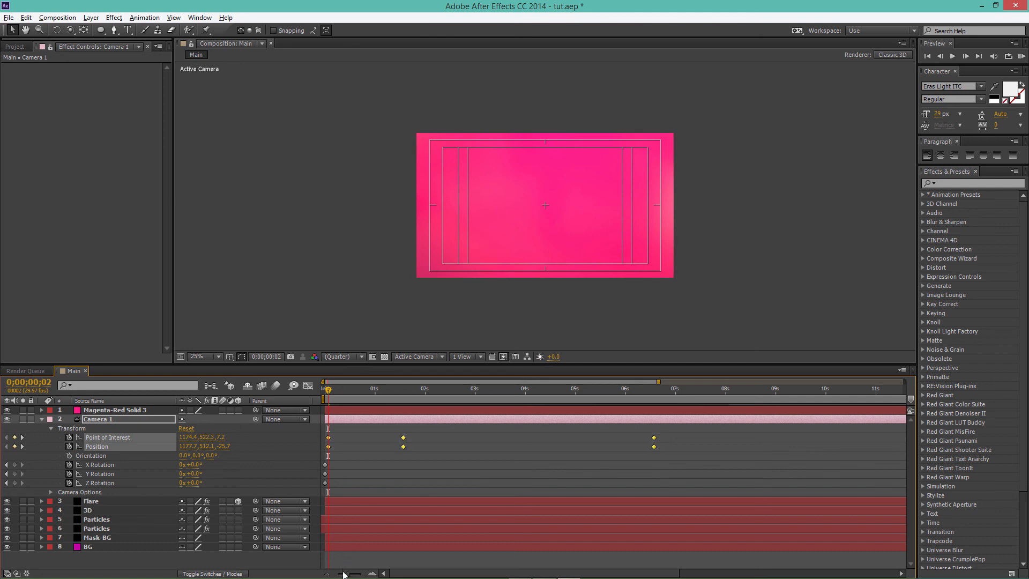
key(semicolon)
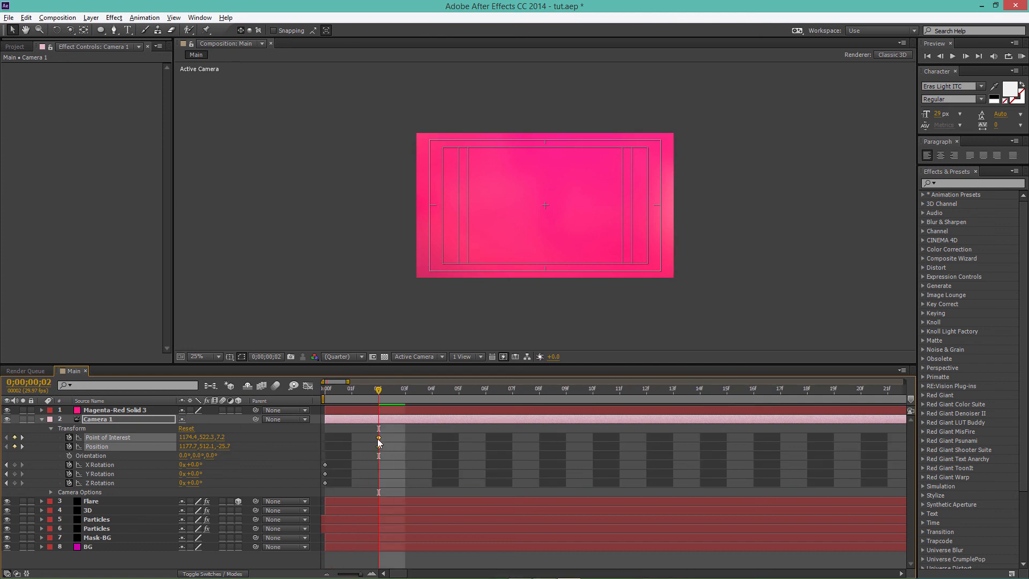
drag(367, 438, 358, 439)
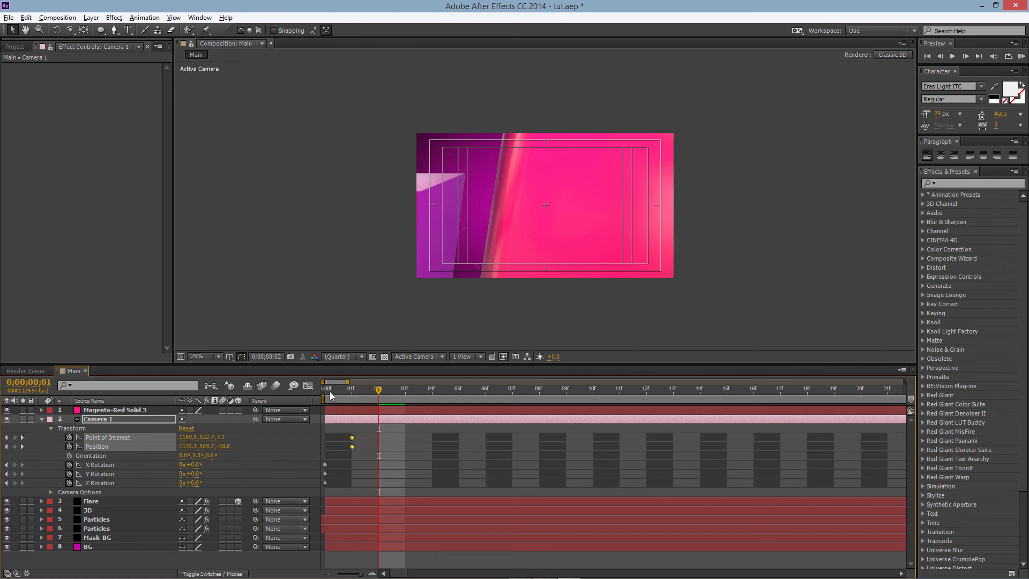
drag(329, 391, 458, 393)
key(semicolon)
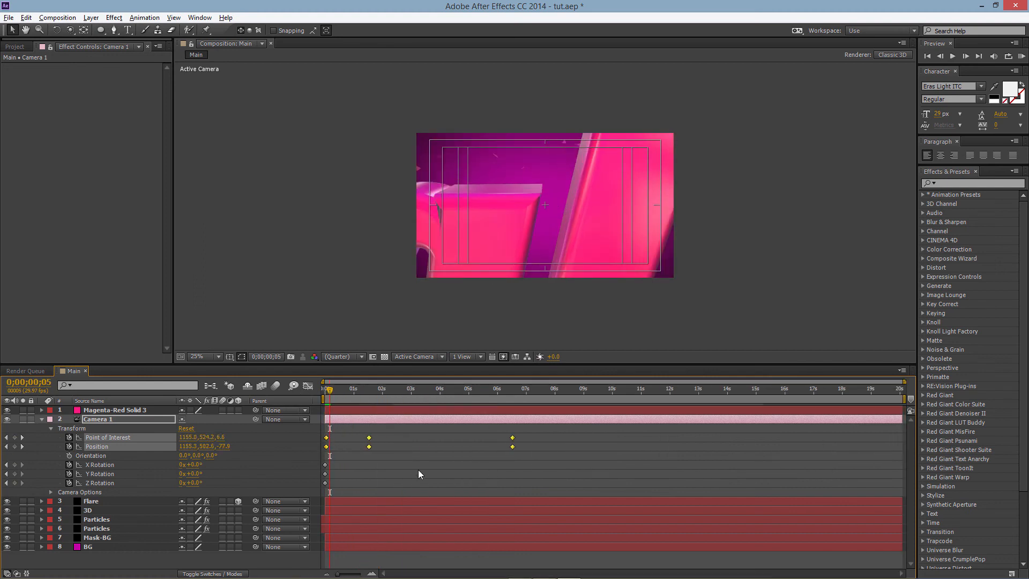
key(ctrl+s)
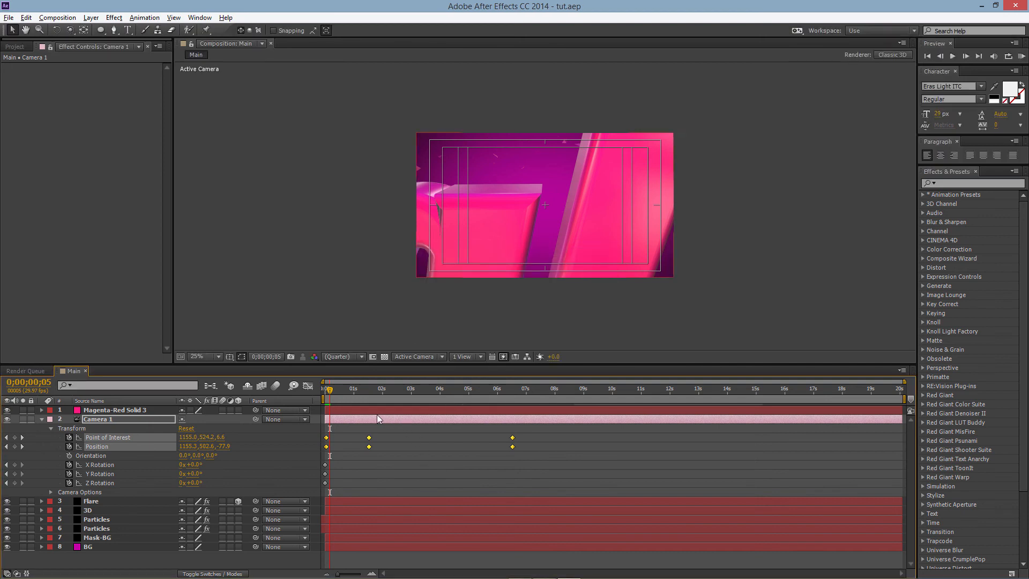
Scrub the composition to 6;01 to check the camera animation, and deselect the camera keyframes
drag(329, 394, 454, 404)
drag(474, 406, 499, 413)
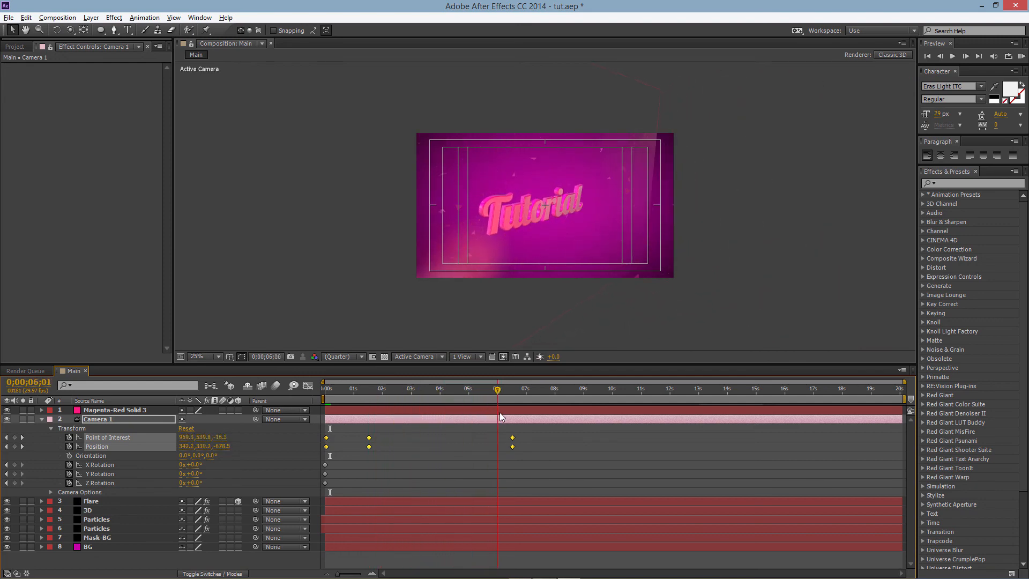
click(713, 275)
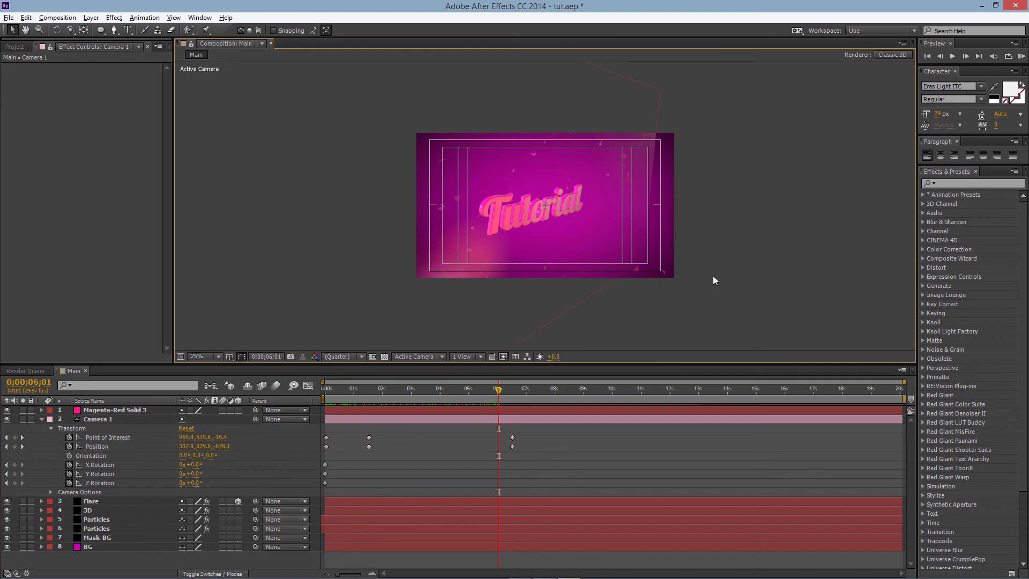
Collapse Camera 1 and toggle the visibility of the upper layers to check what each contributes at 6;01
click(6, 413)
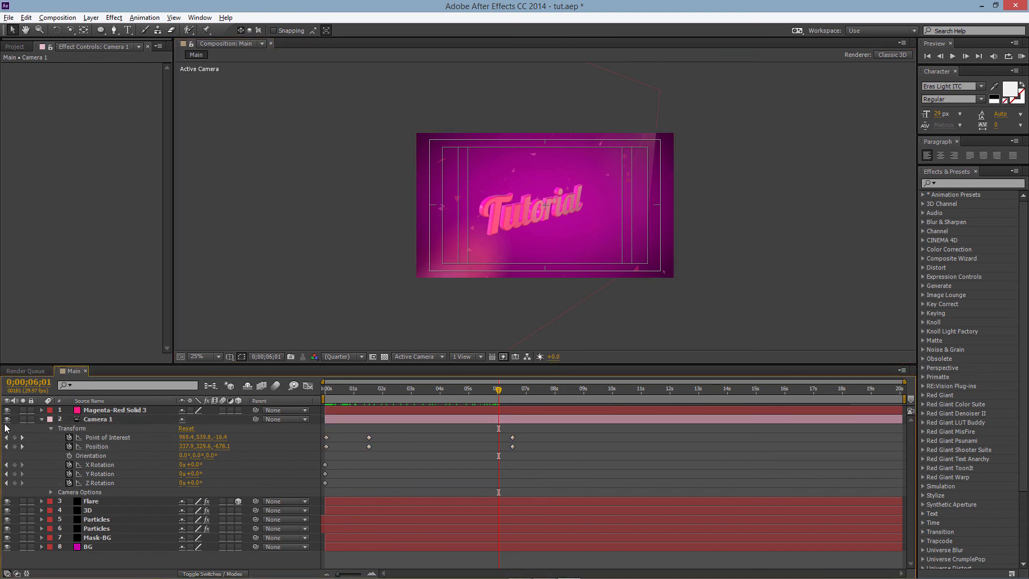
click(42, 419)
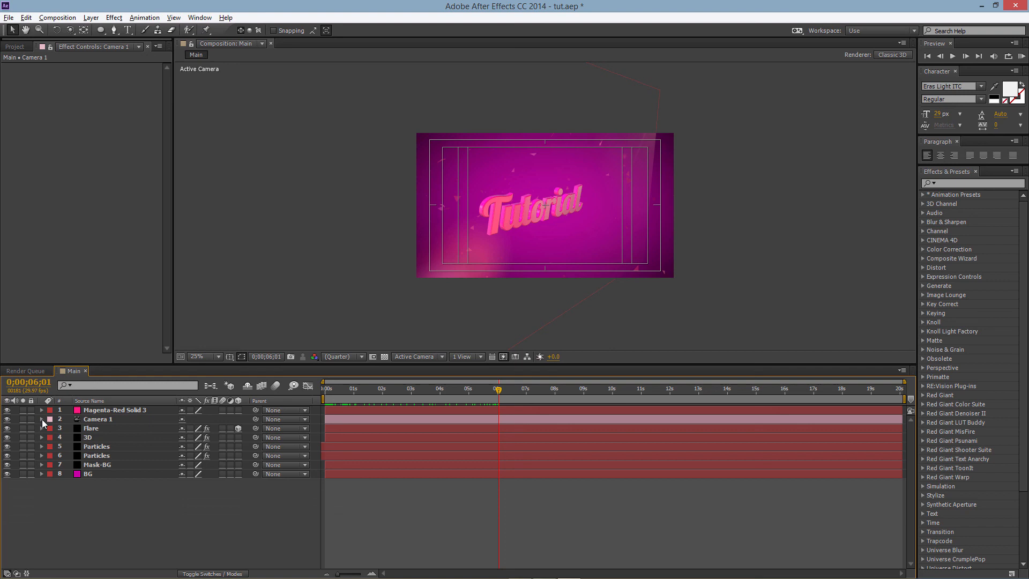
click(8, 420)
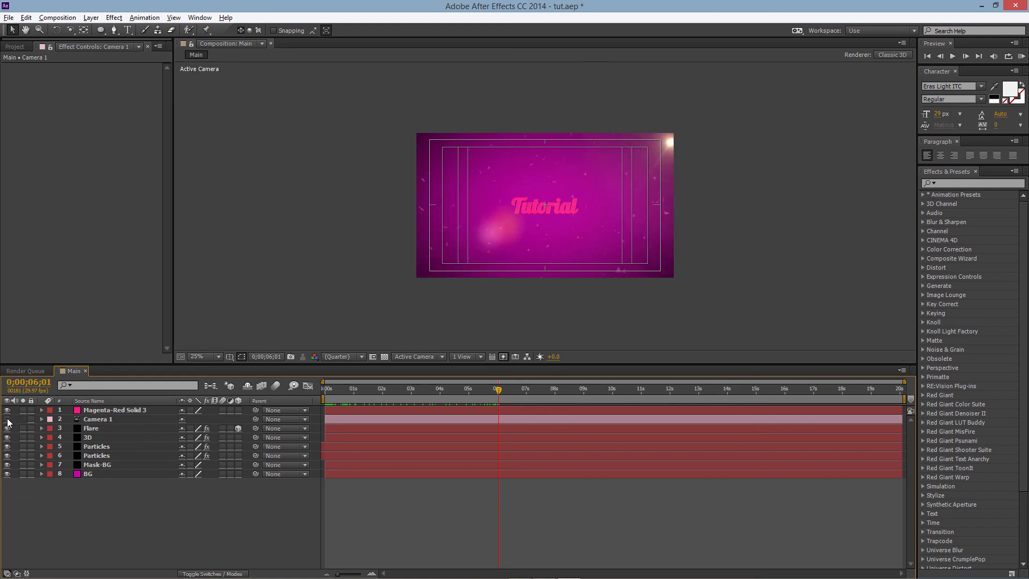
click(7, 420)
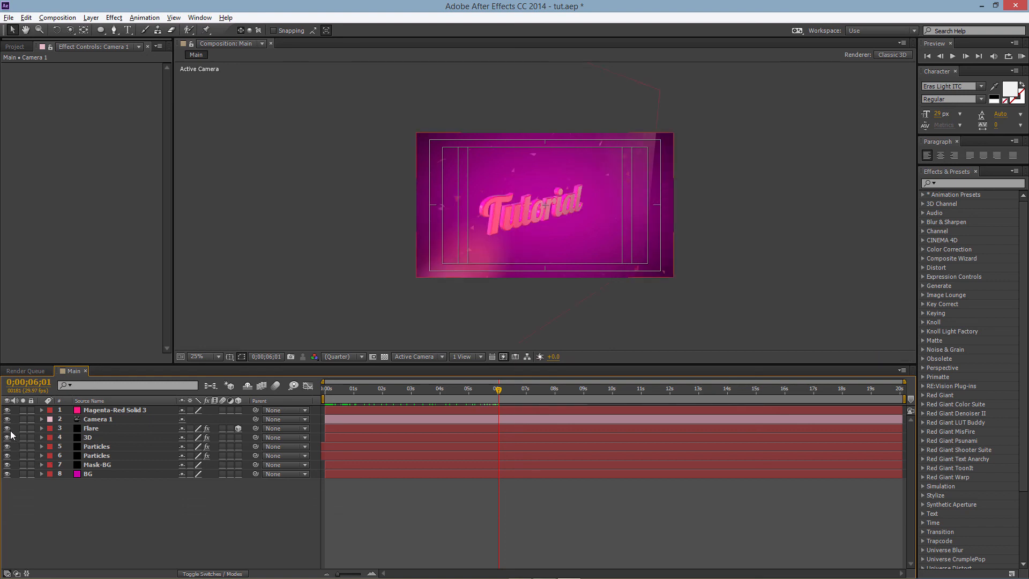
click(7, 429)
click(7, 428)
Try to enlarge the 3D Flare layer so its edges extend beyond the frame at 6;01
click(90, 427)
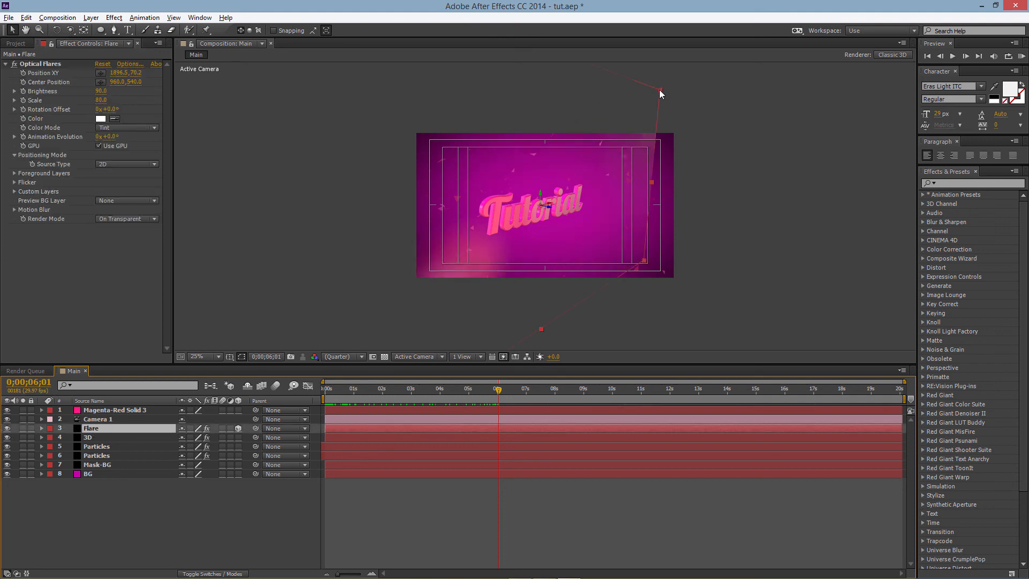
drag(661, 94, 684, 105)
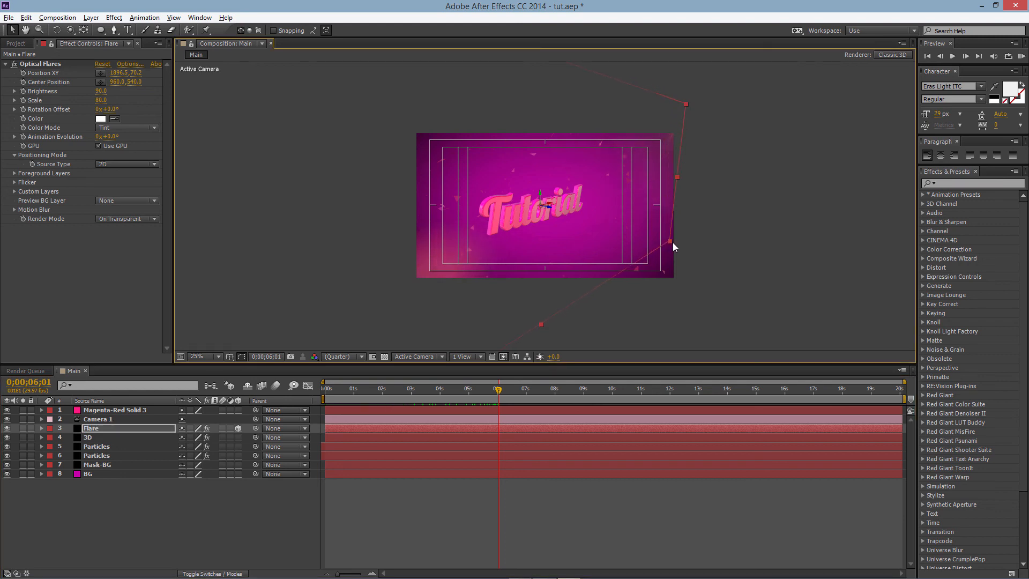
drag(673, 242, 692, 263)
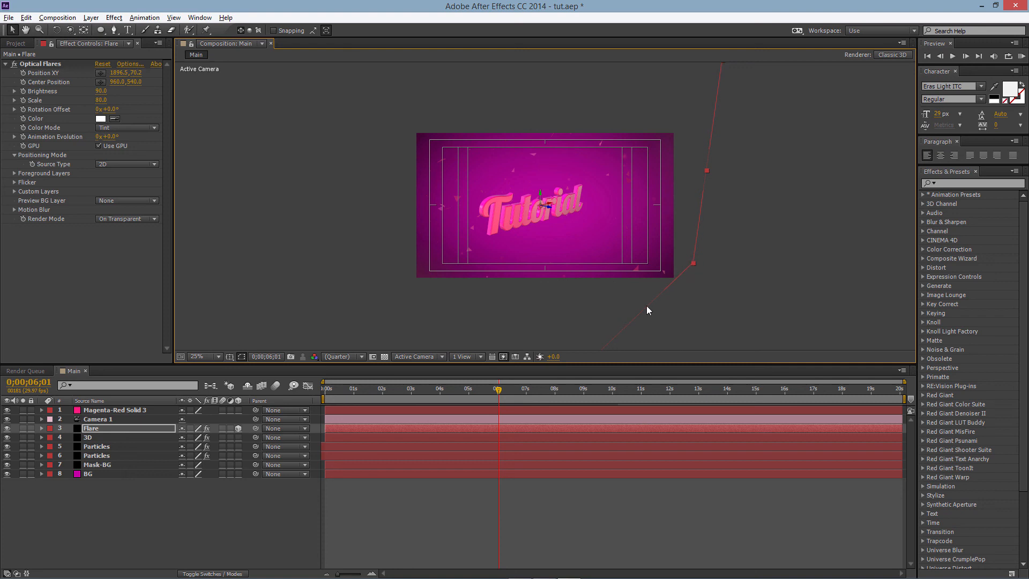
drag(488, 395, 551, 390)
scroll(587, 221, down, 2)
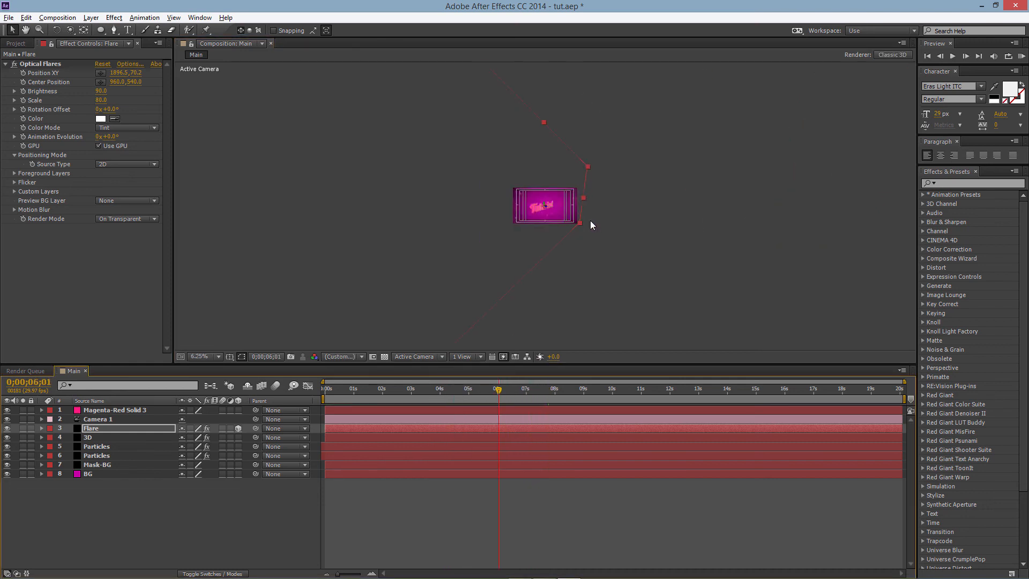
scroll(590, 220, up, 2)
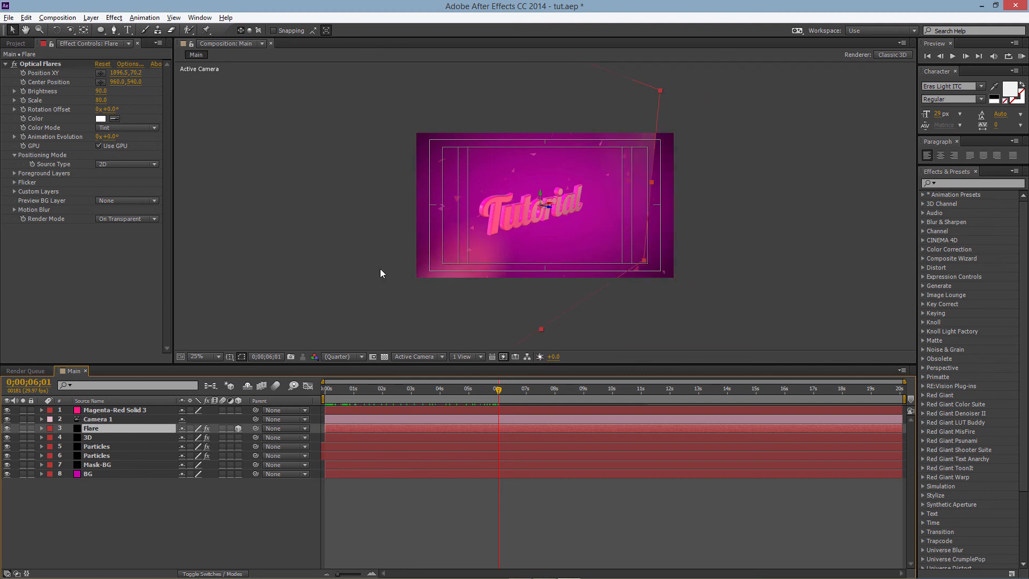
key(comma)
key(comma)
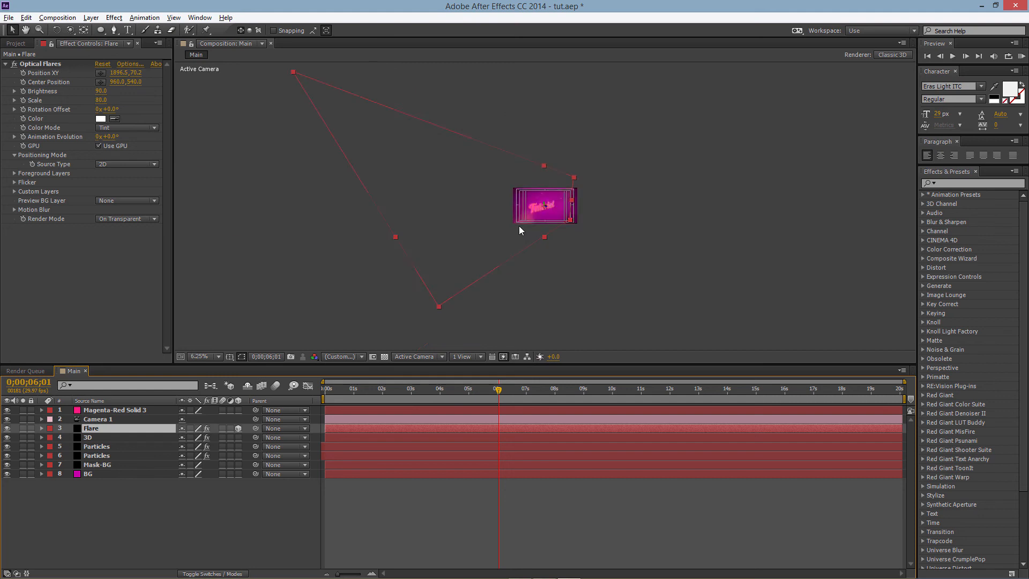
drag(367, 111, 465, 148)
key(ctrl+z)
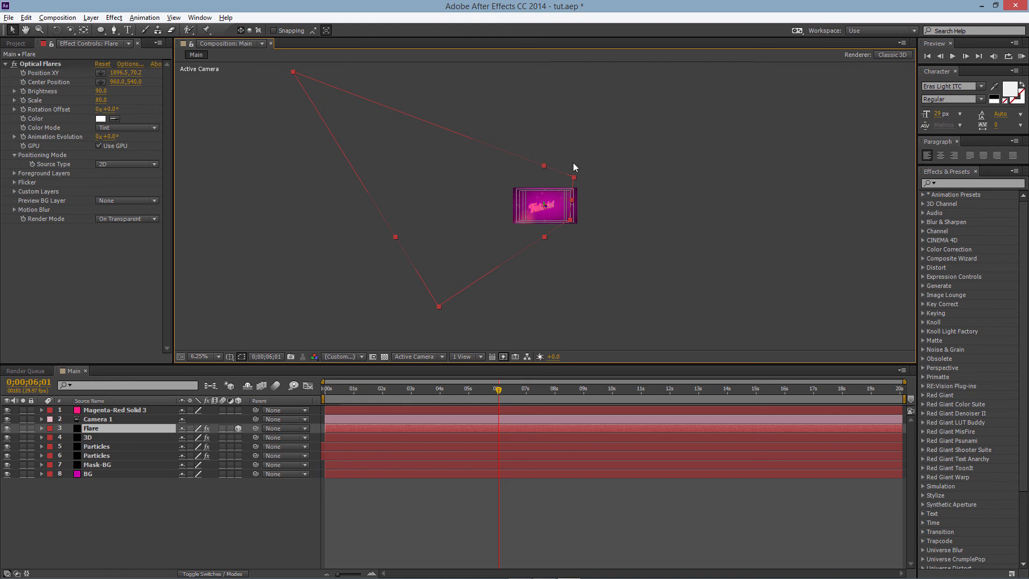
click(100, 82)
click(557, 208)
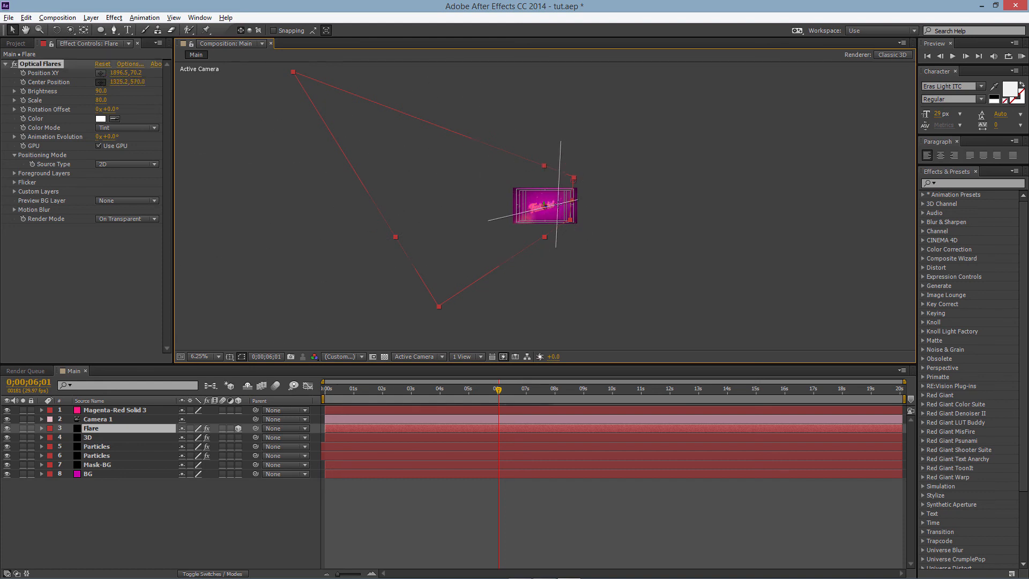
key(ctrl+z)
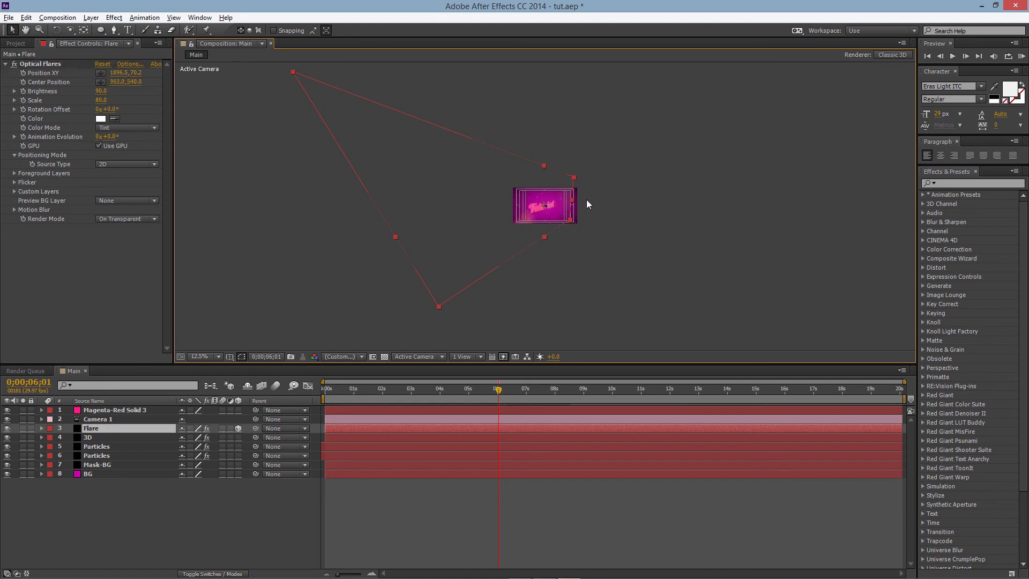
Move the Optical Flares Position XY to about 1887, 30.4 and shift the Flare layer sideways beyond the frame's right edge
key(period)
click(33, 63)
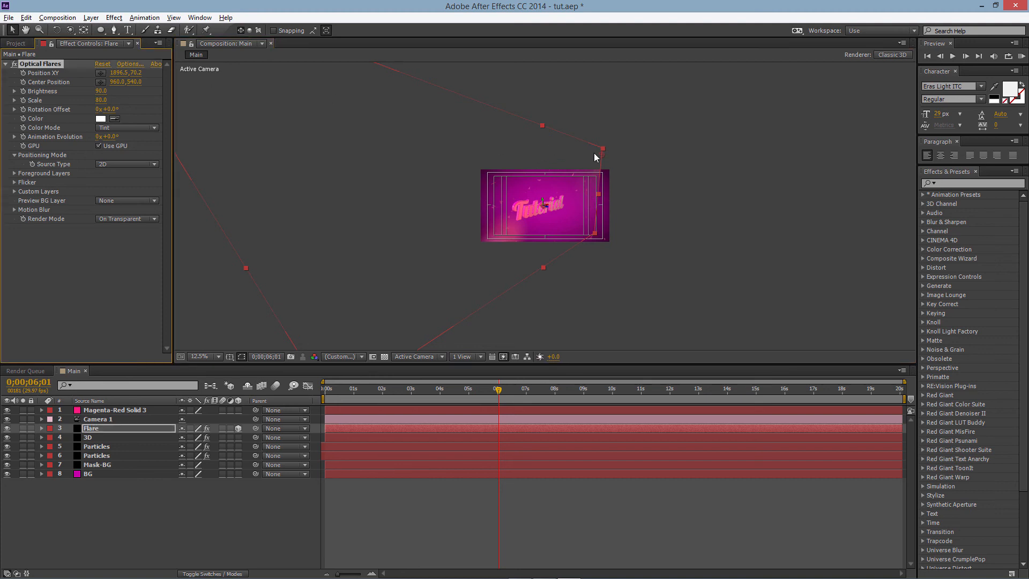
drag(604, 153, 601, 149)
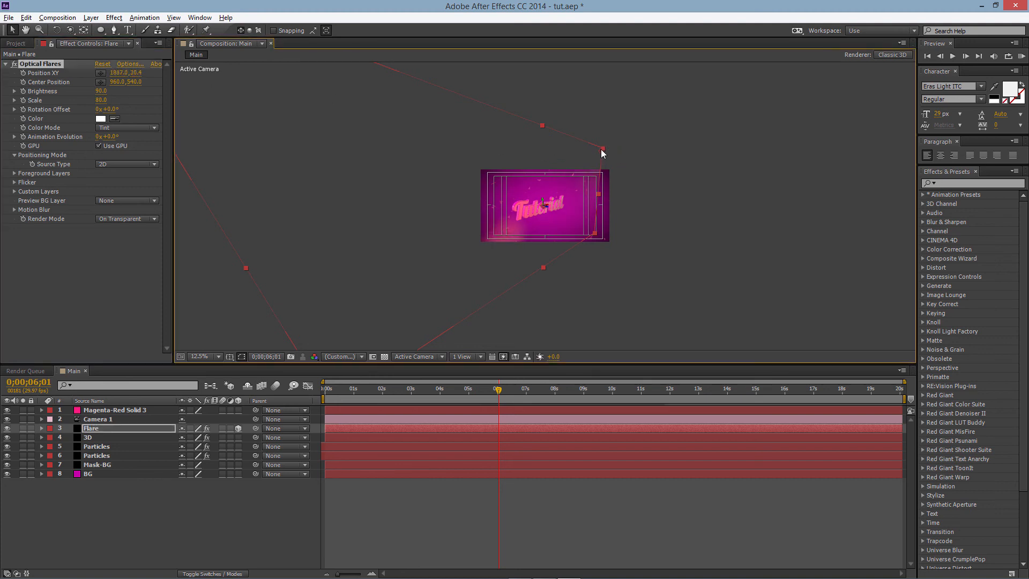
click(90, 428)
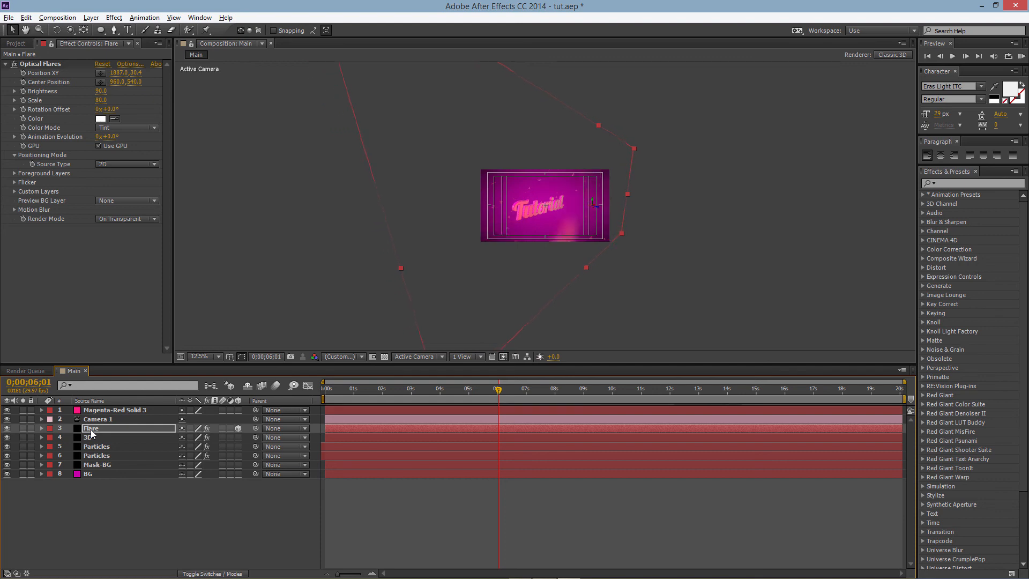
Reposition the flare by moving its Center Position to about 611.8, 419.0 and its Position XY to about 1784.0, -21.2
click(41, 67)
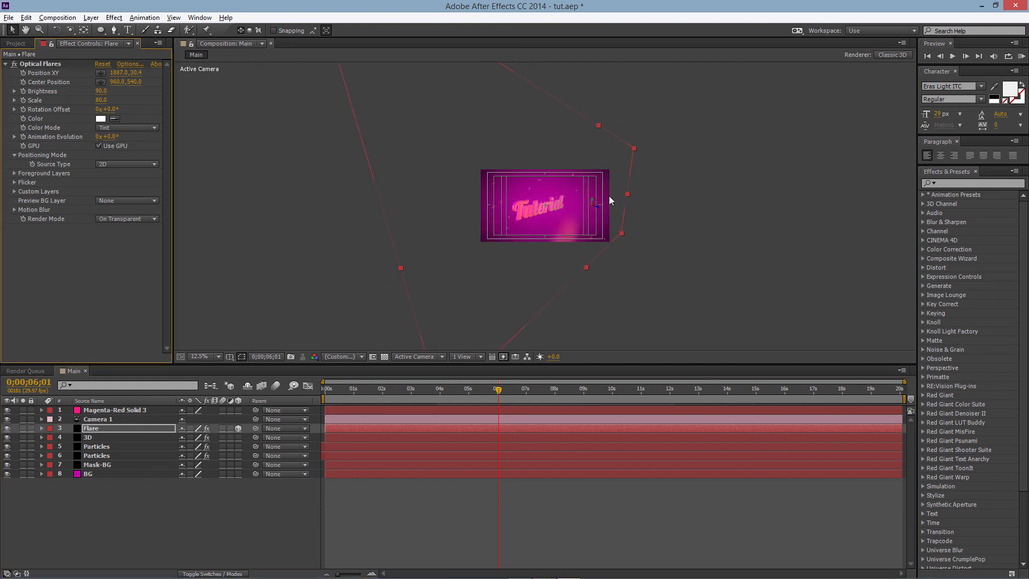
click(38, 63)
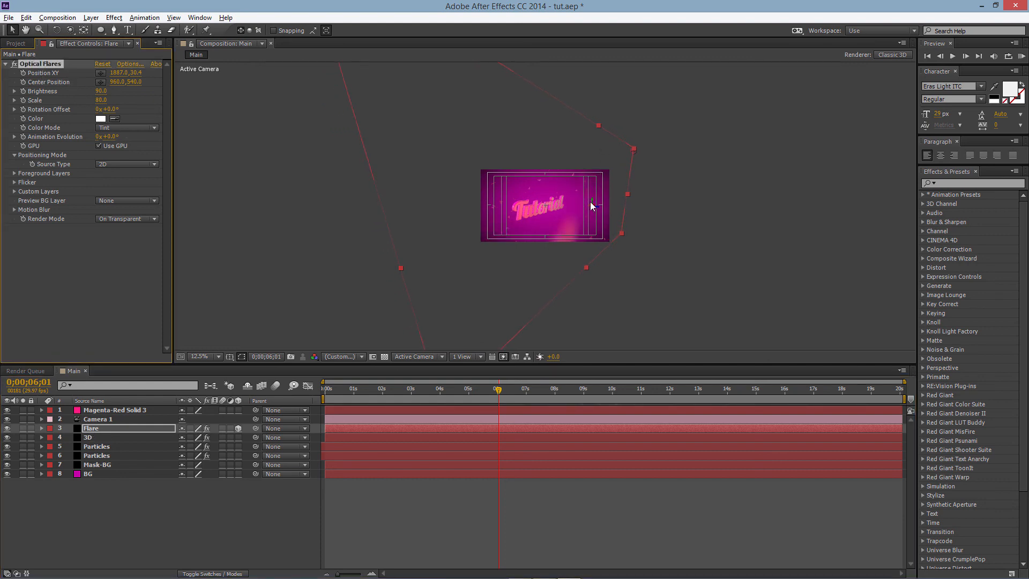
drag(593, 204, 563, 193)
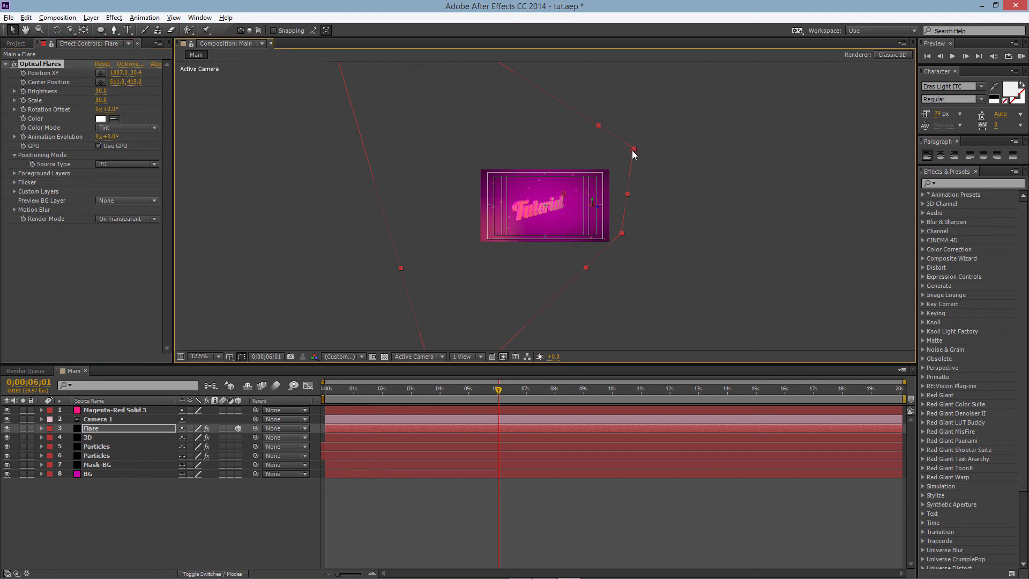
drag(623, 151, 632, 143)
key(period)
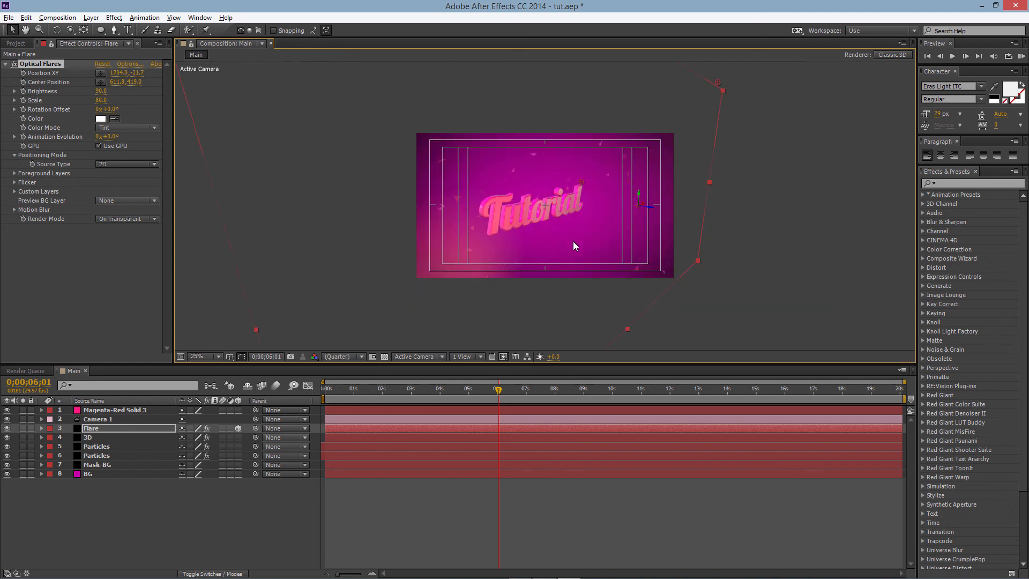
Inspect the composition at 6;03 and try switching both Particles layers to 3D
mouse_move(498, 390)
mouse_down()
mouse_move(325, 387)
mouse_move(410, 375)
mouse_move(538, 383)
mouse_move(470, 371)
mouse_move(516, 374)
mouse_move(499, 372)
mouse_up()
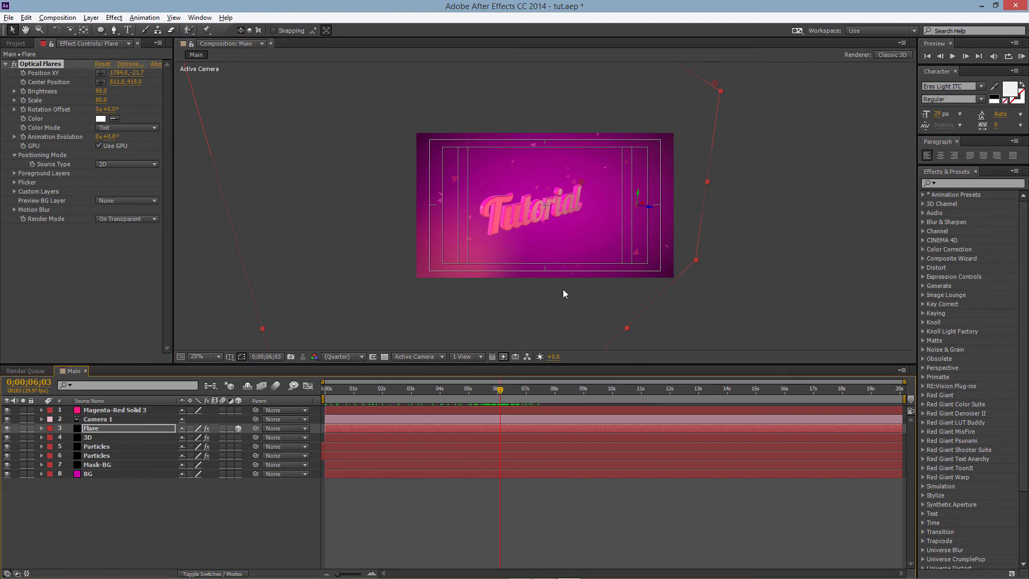
scroll(565, 279, up, 2)
scroll(565, 279, down, 2)
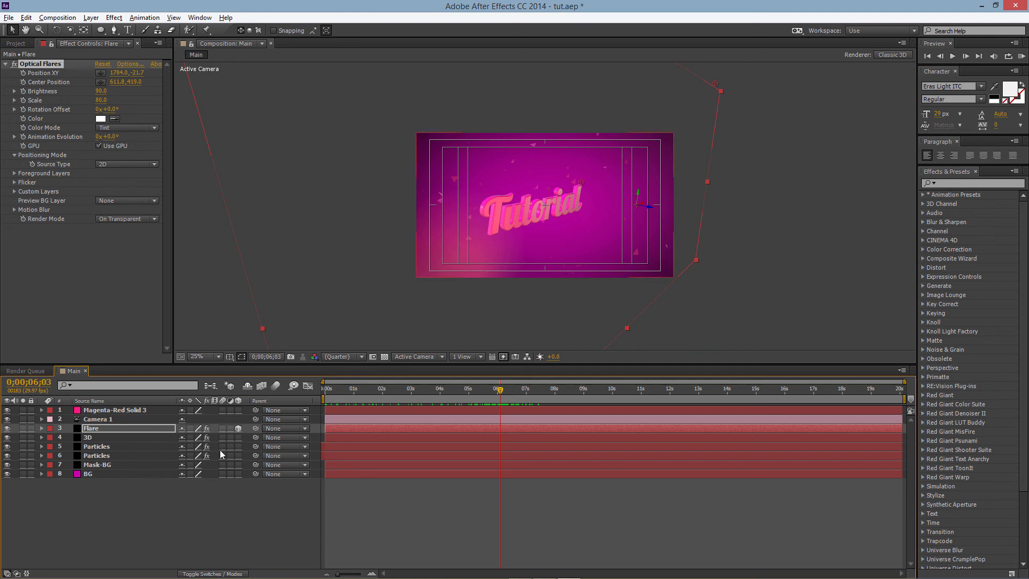
drag(238, 446, 238, 456)
Enable motion blur for the composition and both Particles layers, and scrub from 4;22 to 2;28 to check the particles
drag(499, 390, 460, 390)
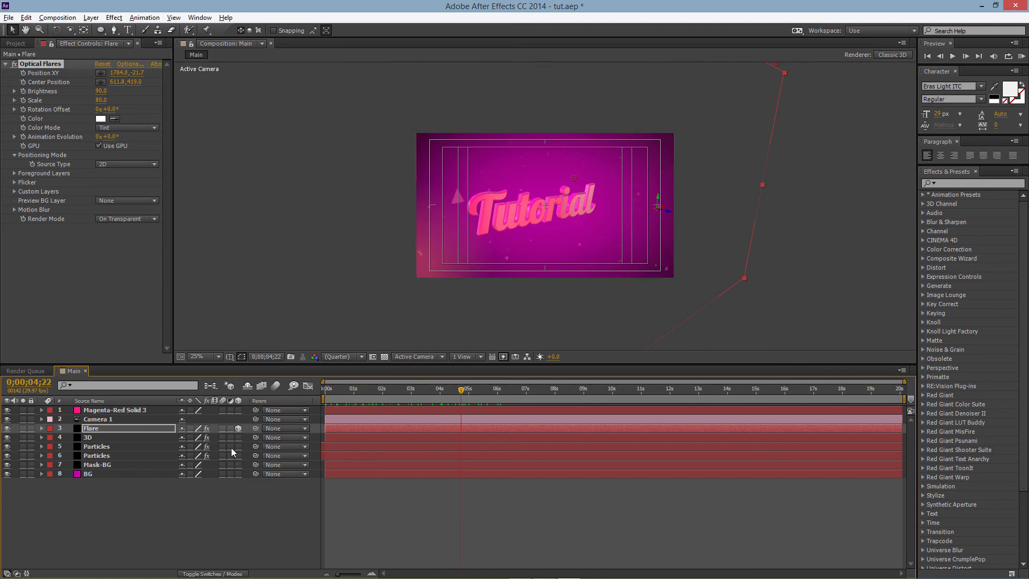
click(272, 387)
drag(222, 447, 223, 454)
drag(455, 389, 410, 389)
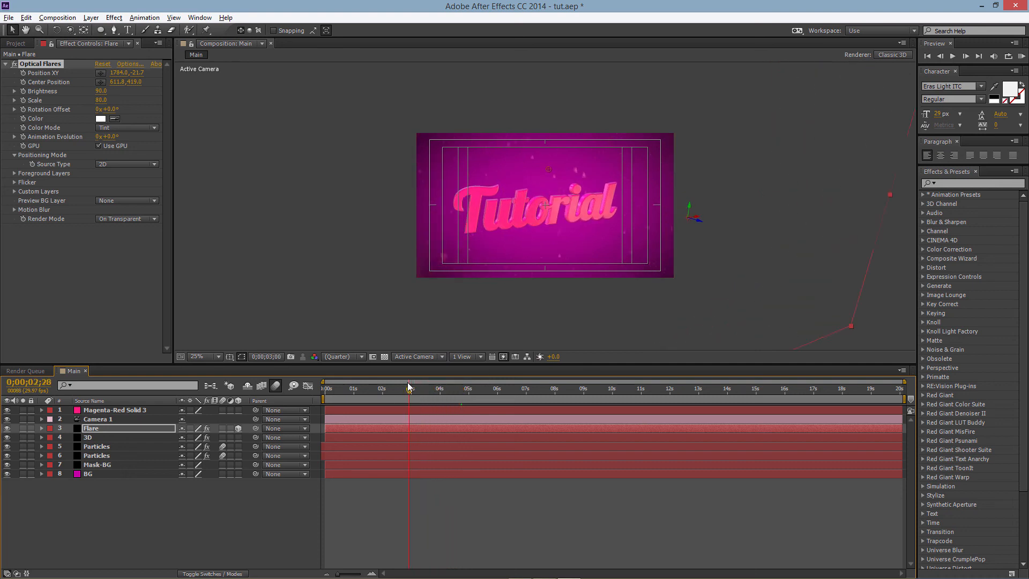
Compare the Particles layers with and without motion blur, leave it enabled, and preview the animation, ending at 3;21
click(222, 455)
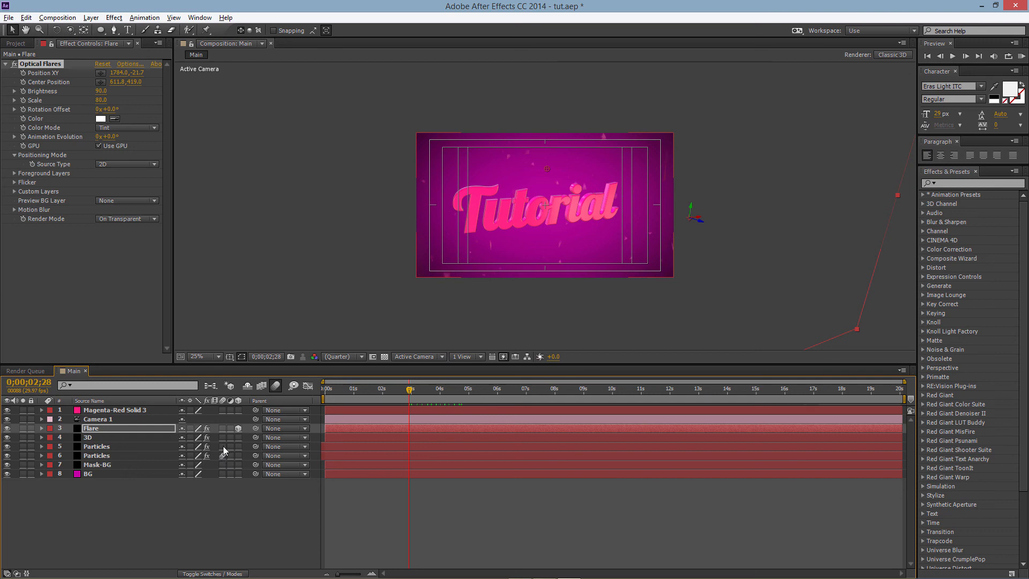
click(222, 447)
click(419, 388)
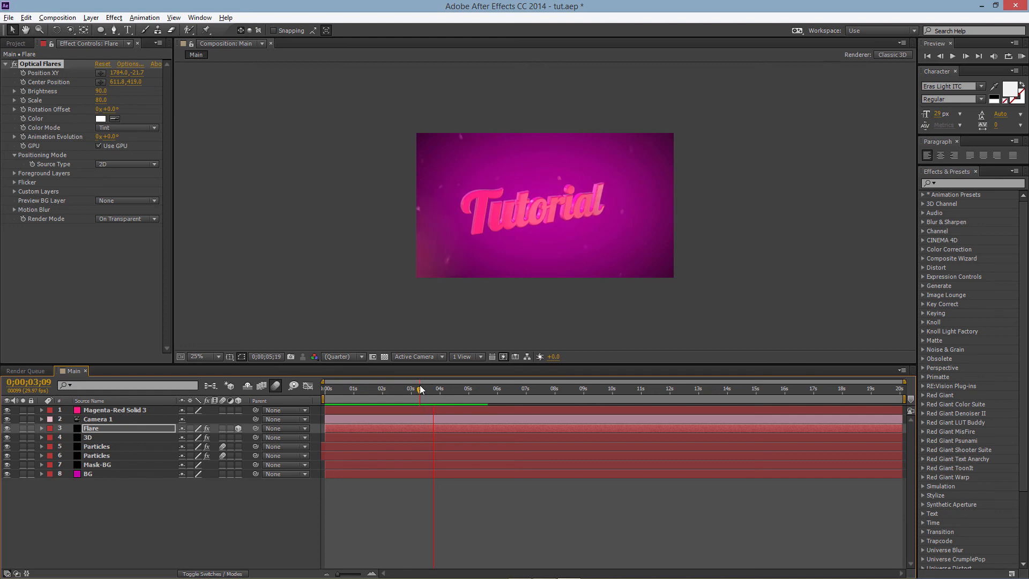
key(space)
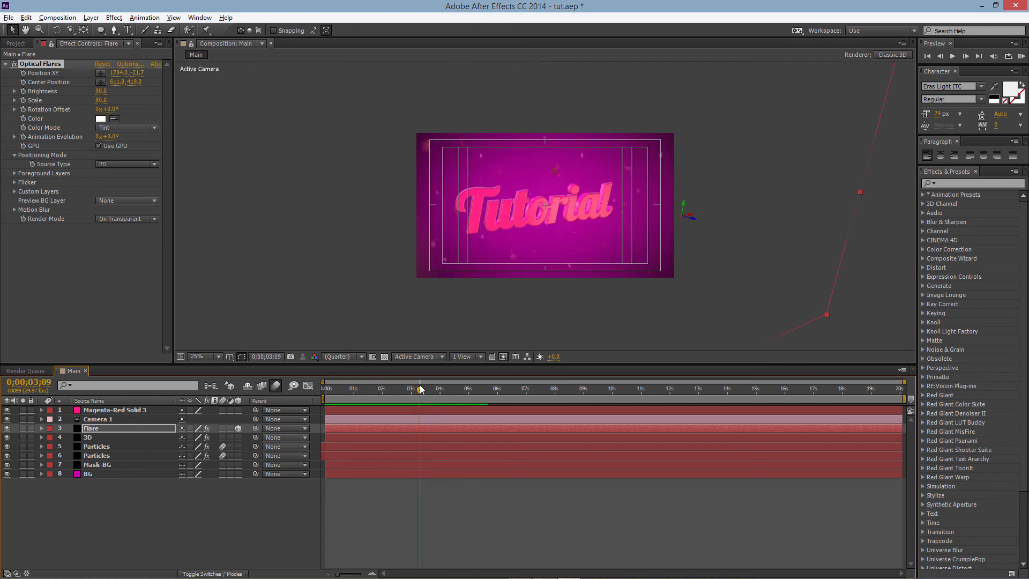
mouse_move(420, 388)
mouse_down()
mouse_move(333, 378)
mouse_move(362, 390)
mouse_move(433, 379)
mouse_up()
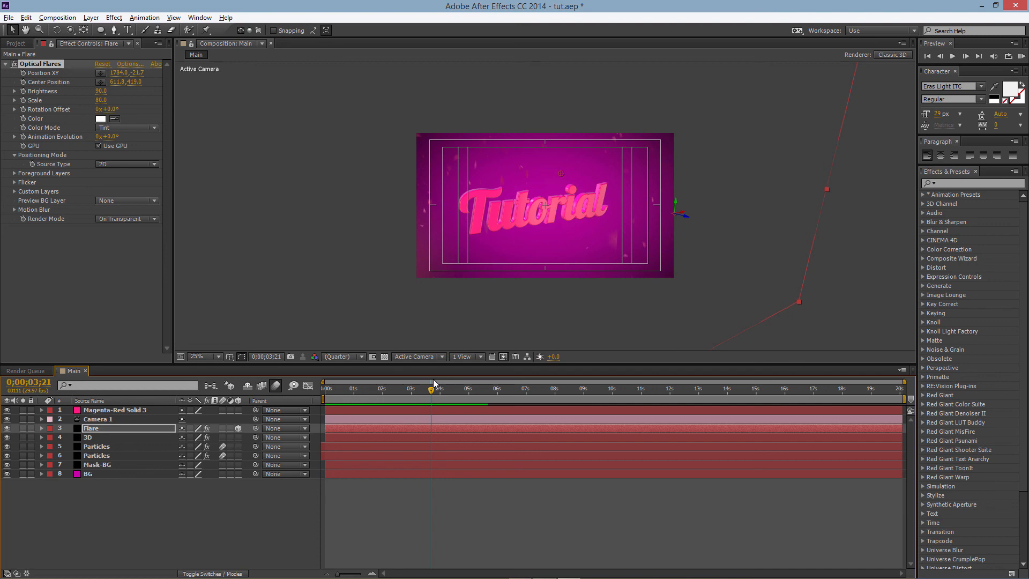